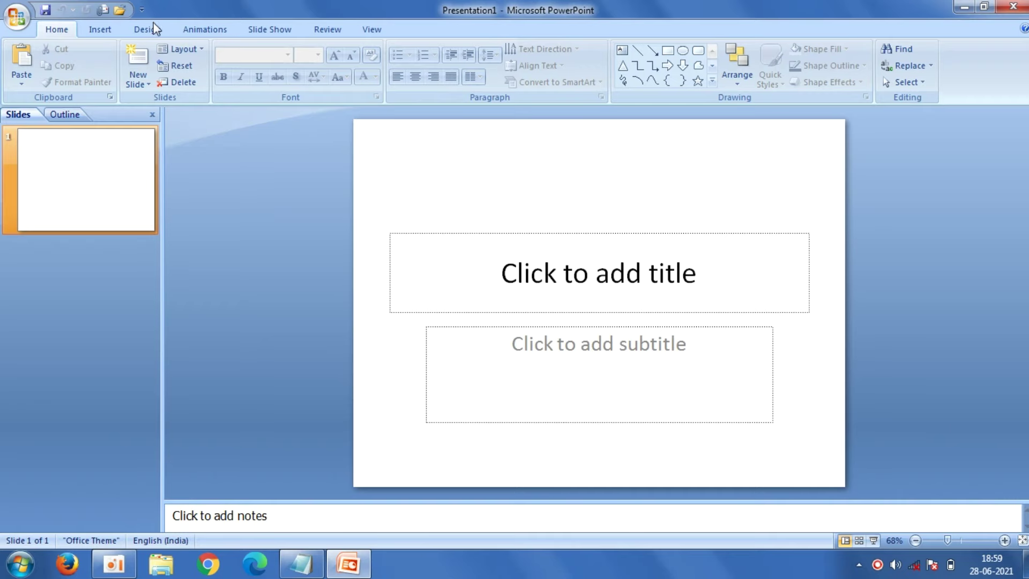
Apply the Concourse theme with a pink colour scheme
{"action": "left_click", "coordinate": [154, 28]}
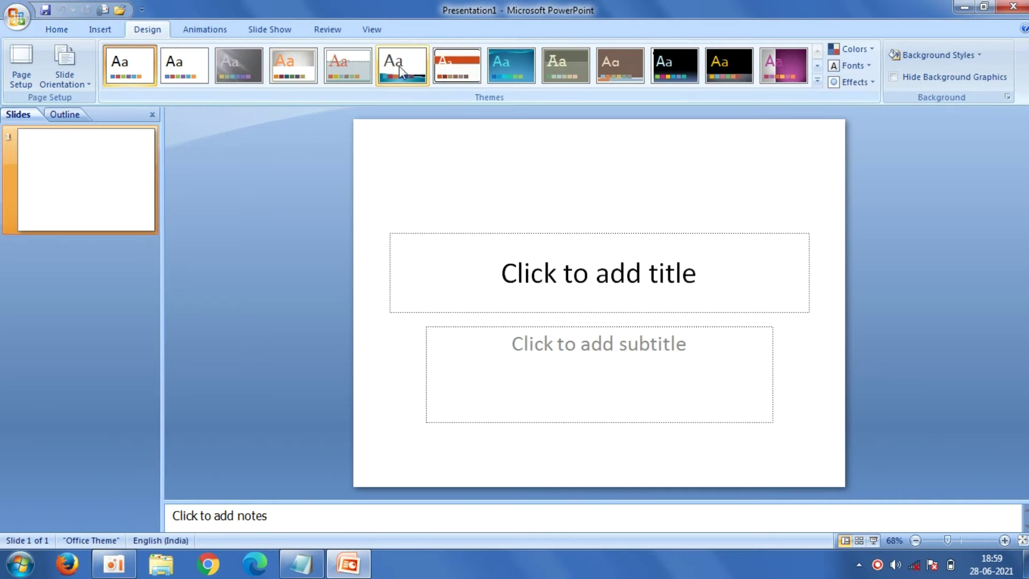
{"action": "left_click", "coordinate": [401, 71]}
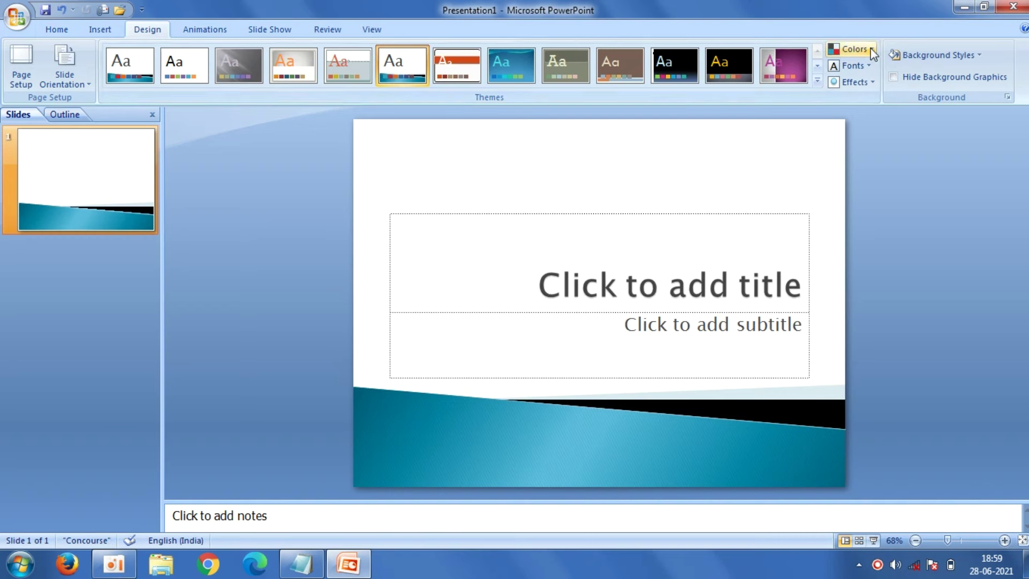
{"action": "left_click", "coordinate": [871, 48]}
{"action": "left_click", "coordinate": [870, 111]}
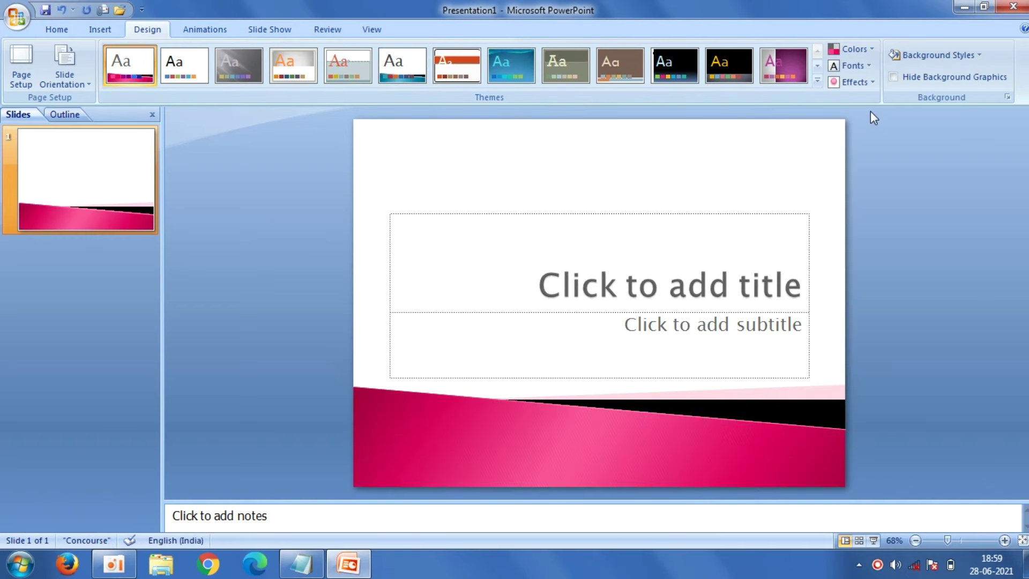
Replace the existing slide with a single Title Only slide
{"action": "left_click", "coordinate": [56, 29]}
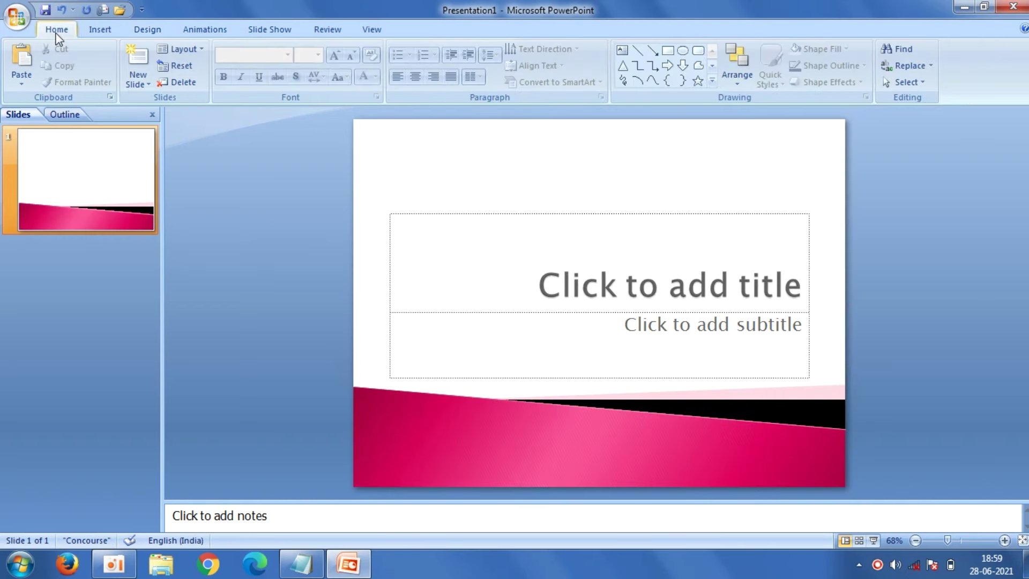
{"action": "left_click", "coordinate": [162, 83]}
{"action": "left_click", "coordinate": [141, 81]}
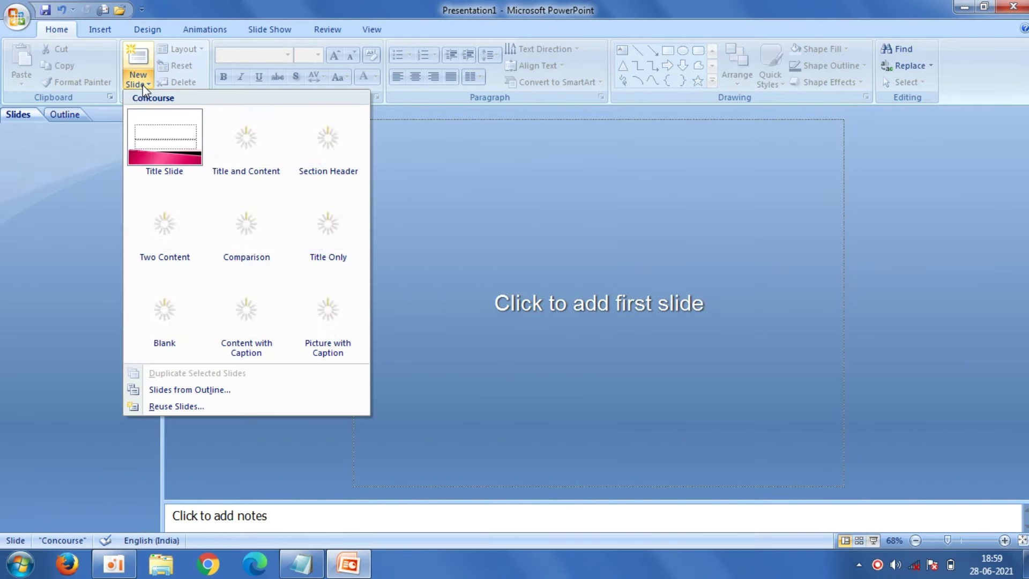
{"action": "left_click", "coordinate": [337, 221]}
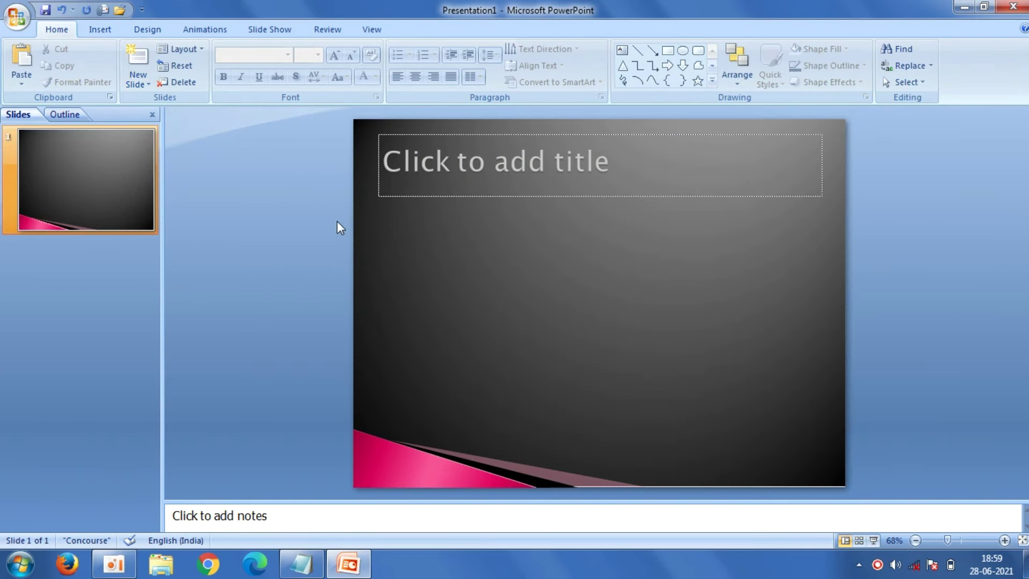
Give the slide a plain white background style
{"action": "left_click", "coordinate": [153, 27]}
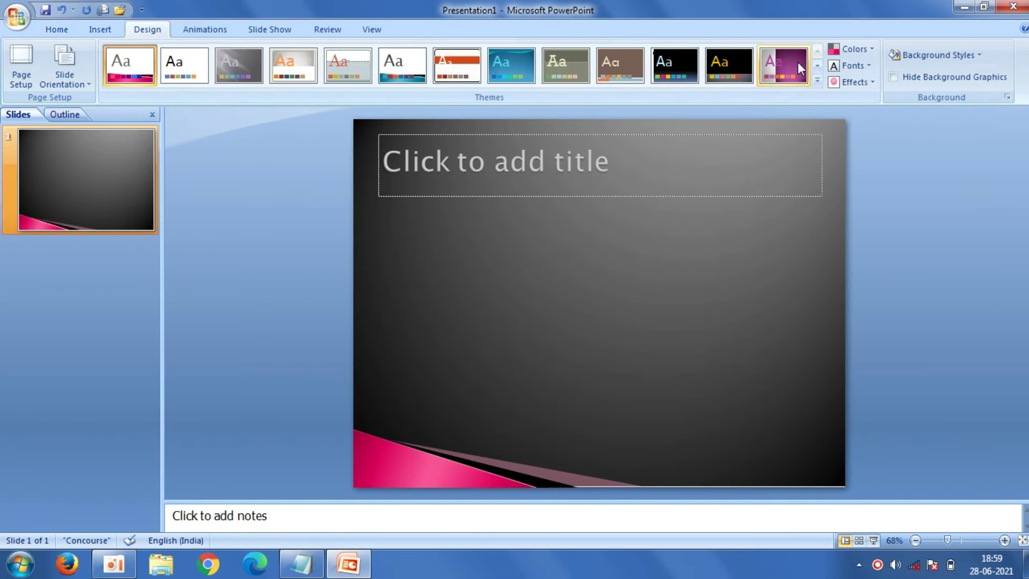
{"action": "left_click", "coordinate": [921, 53]}
{"action": "left_click", "coordinate": [825, 102]}
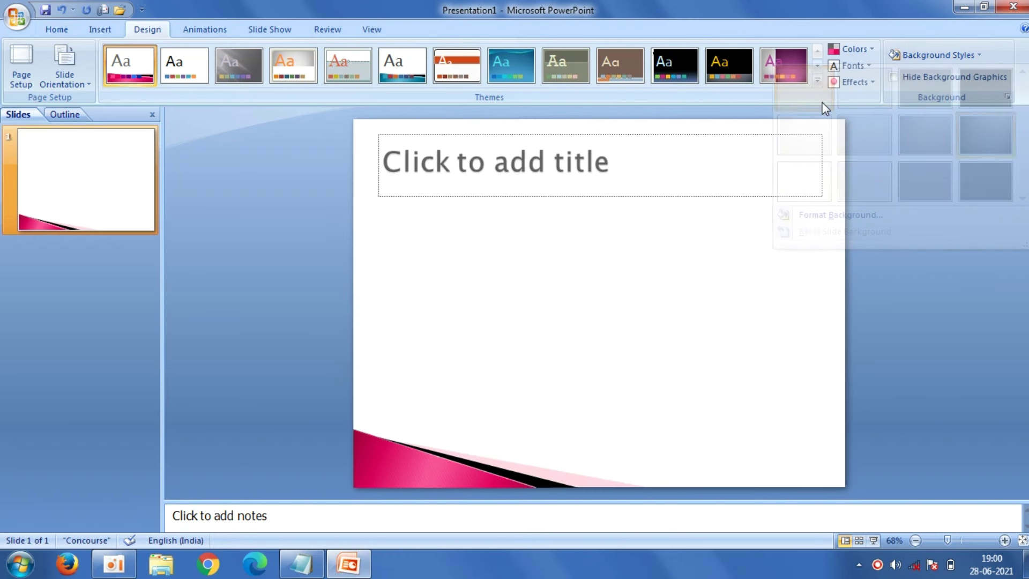
{"action": "left_click", "coordinate": [646, 175]}
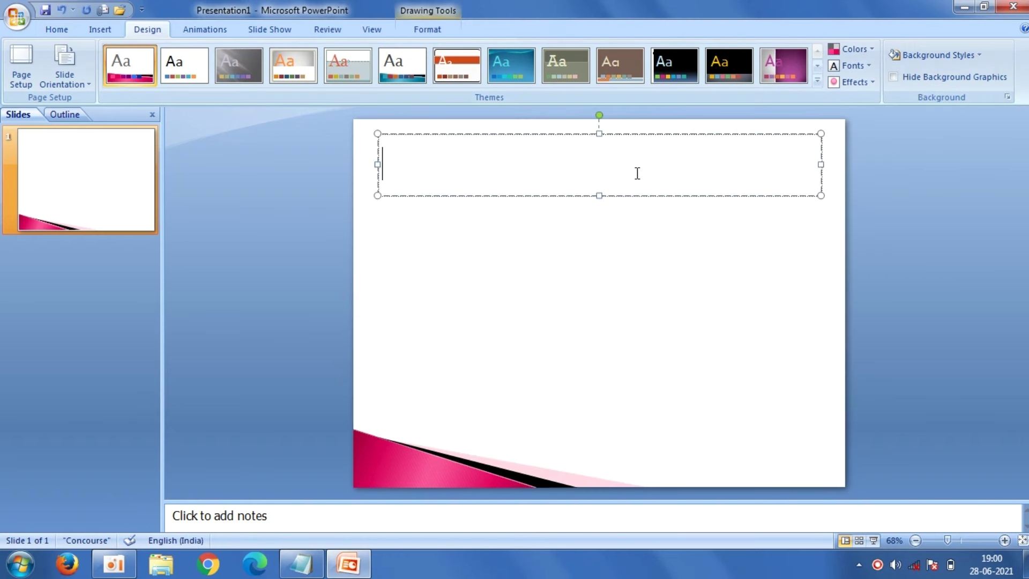
Title the slide 'Air Pollution' in pink 96-point text and move it slightly lower
{"action": "left_click", "coordinate": [63, 31]}
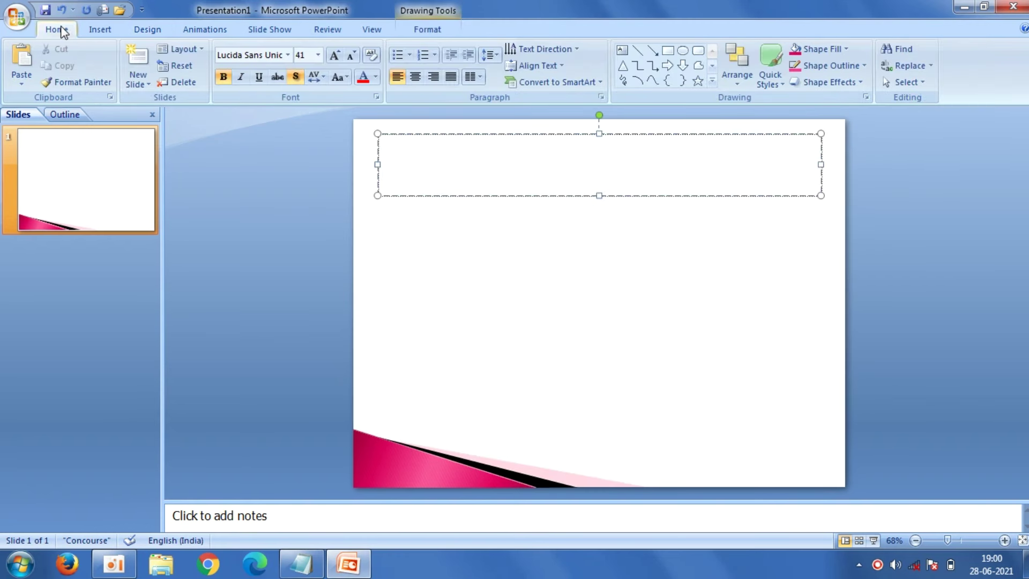
{"action": "left_click", "coordinate": [375, 76]}
{"action": "left_click", "coordinate": [438, 108]}
{"action": "left_click", "coordinate": [319, 55]}
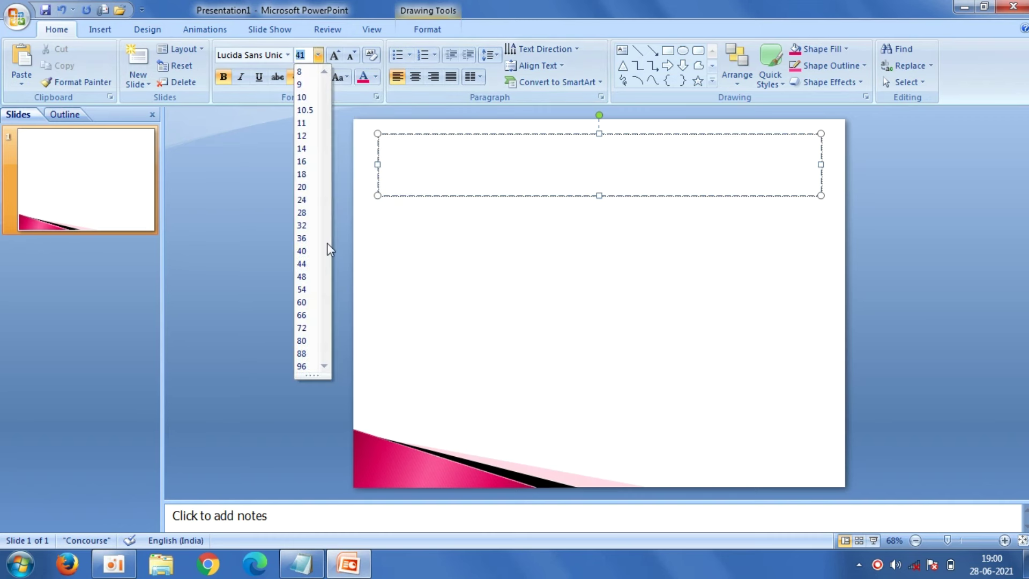
{"action": "left_click", "coordinate": [303, 362]}
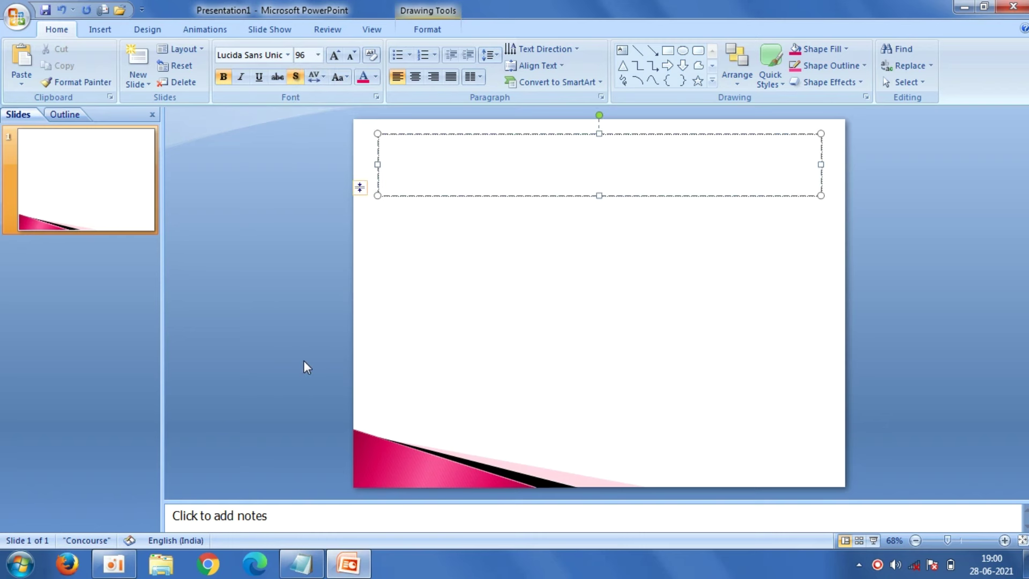
{"action": "type", "text": "Air "}
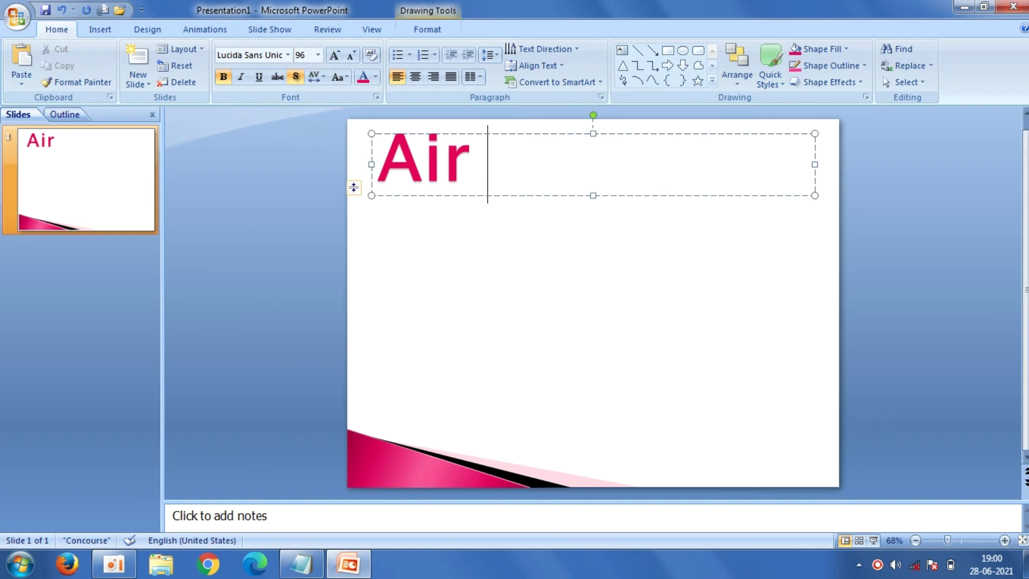
{"action": "type", "text": "Pollu"}
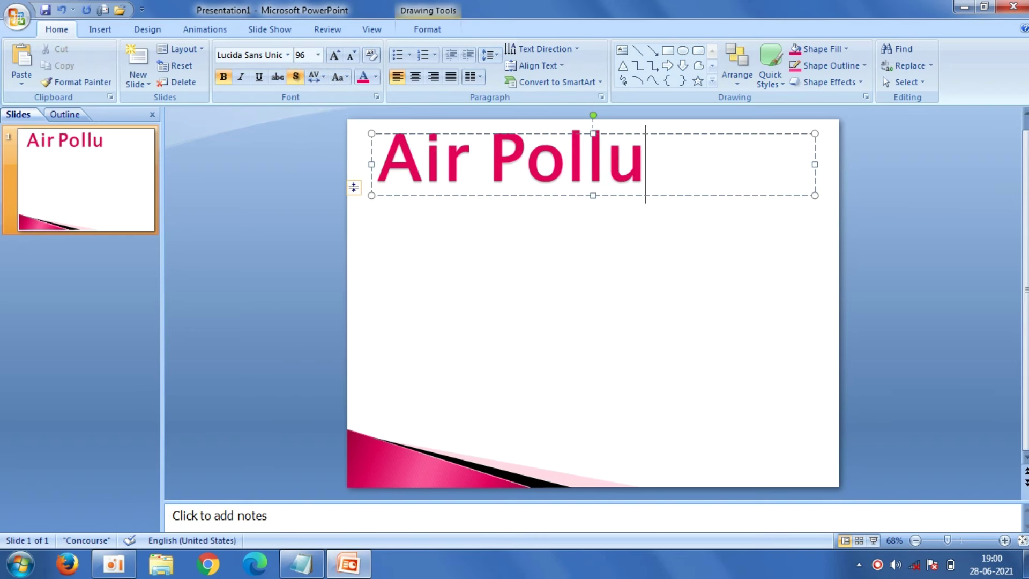
{"action": "type", "text": "tion"}
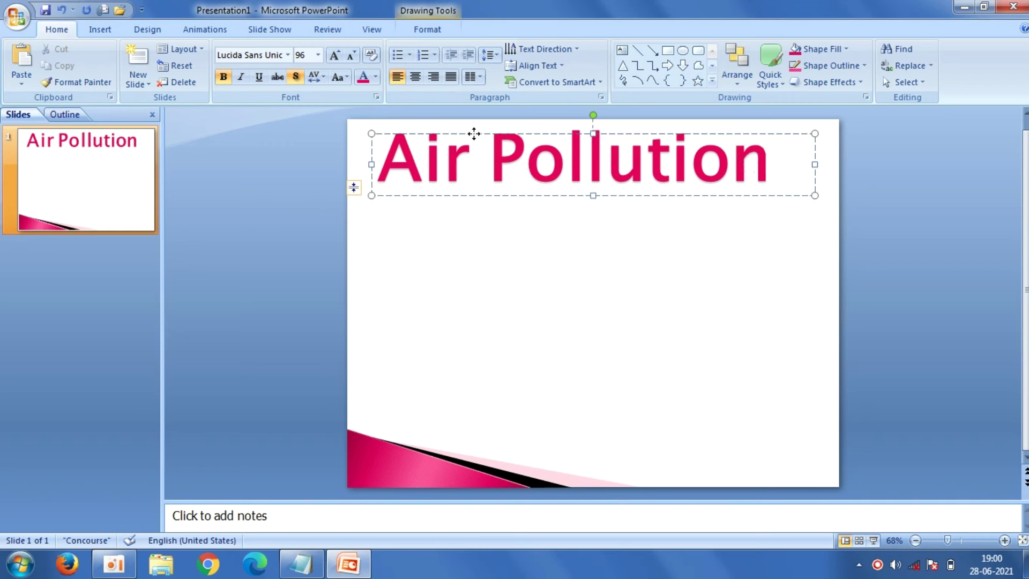
{"action": "left_click_drag", "start_coordinate": [474, 134], "coordinate": [471, 156]}
{"action": "left_click", "coordinate": [296, 159]}
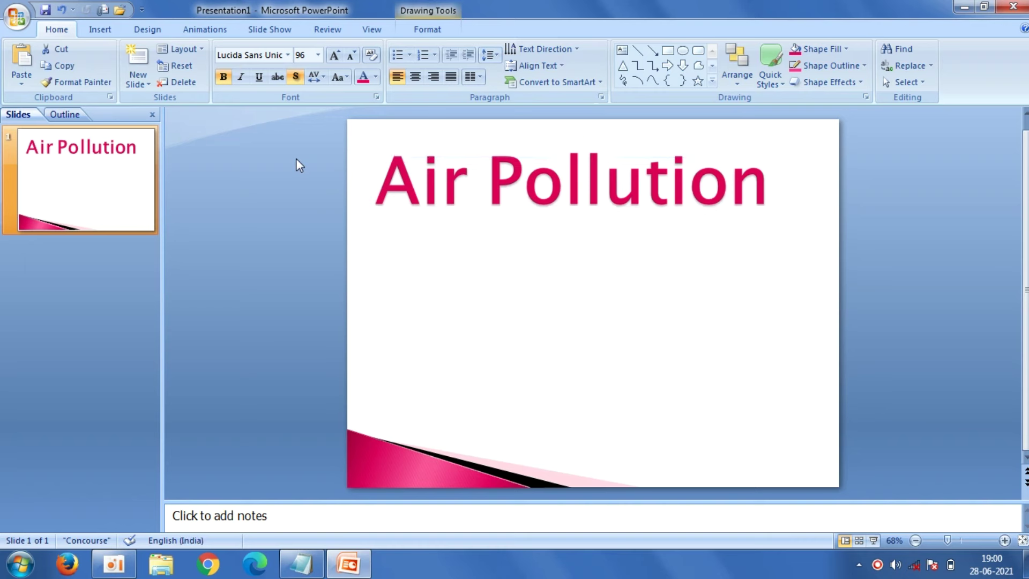
Insert the stop-pollution poster picture onto the title slide
{"action": "left_click", "coordinate": [107, 31]}
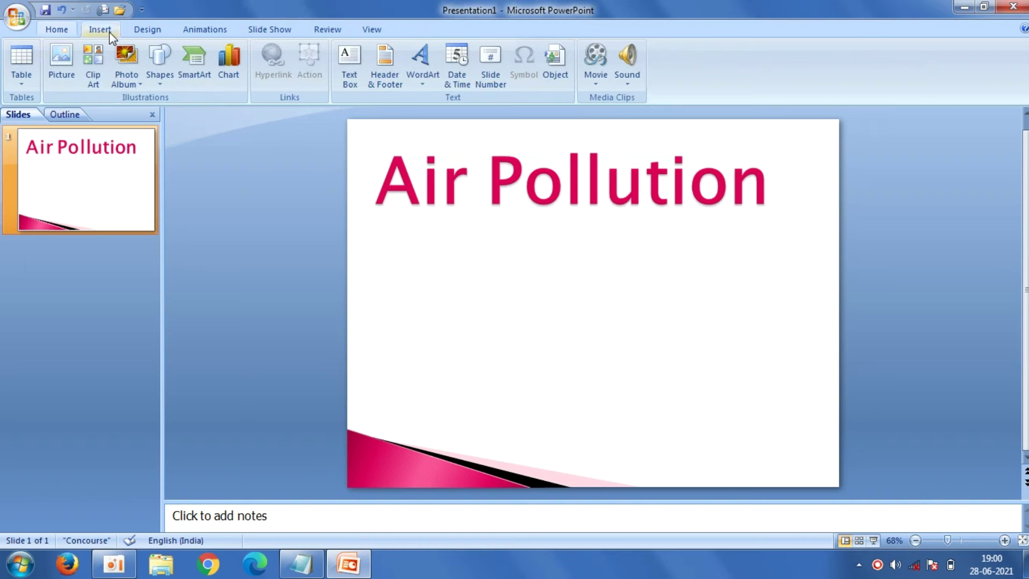
{"action": "left_click", "coordinate": [48, 57]}
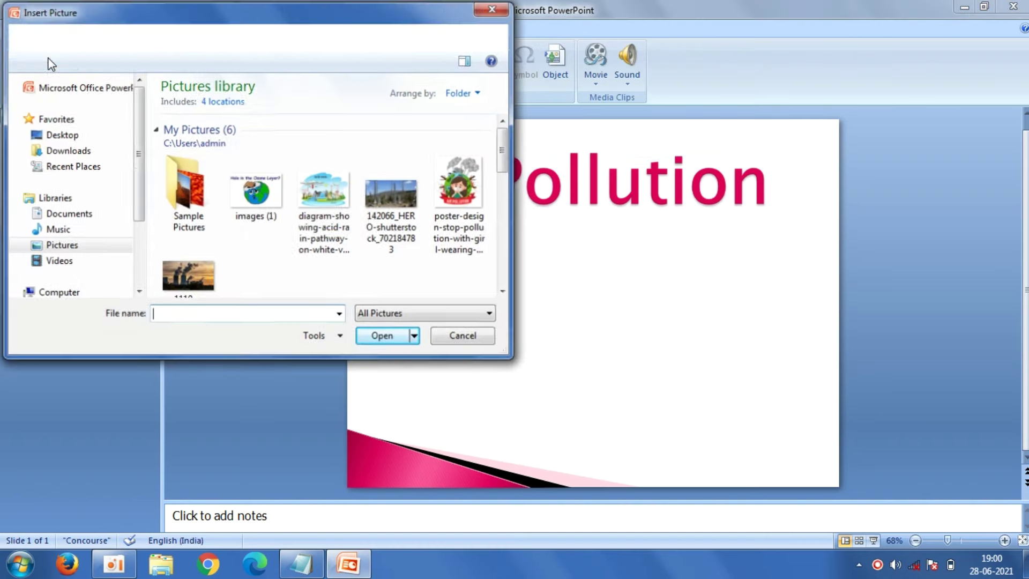
{"action": "left_click", "coordinate": [460, 182]}
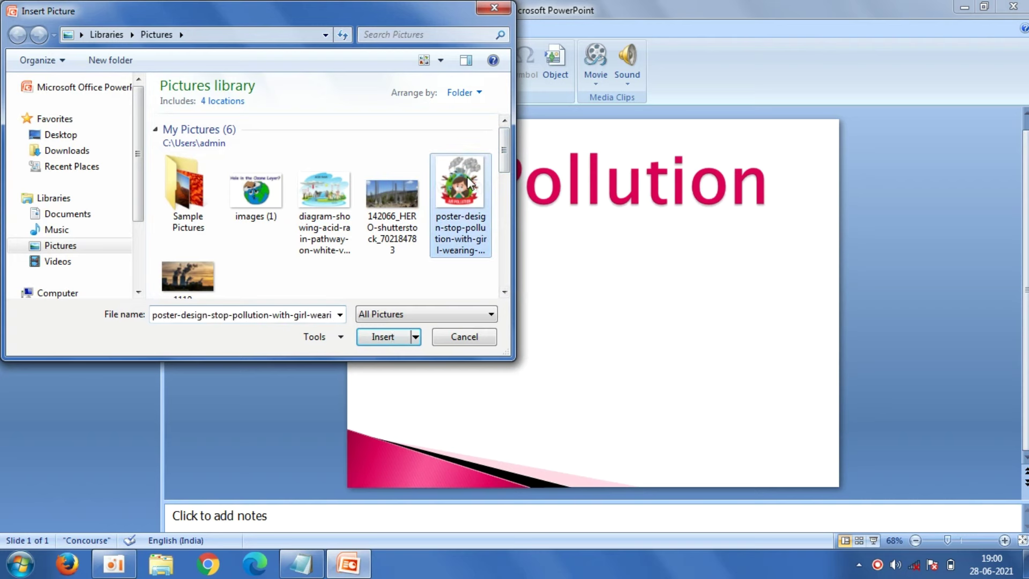
{"action": "left_click", "coordinate": [383, 337]}
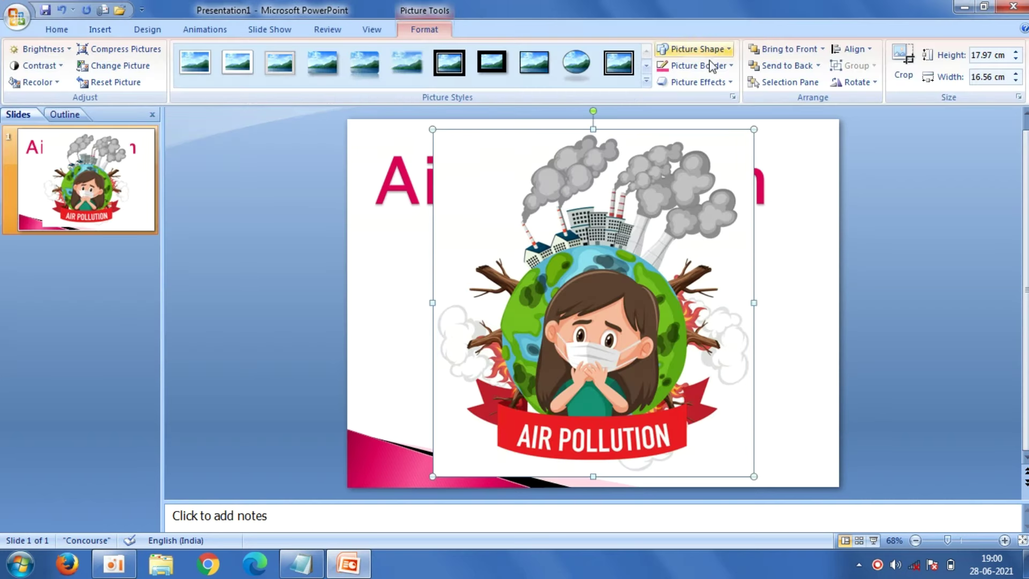
Resize the poster to 15.03 × 13.34 cm and place it lower right beneath the title
{"action": "left_click_drag", "start_coordinate": [754, 129], "coordinate": [682, 207]}
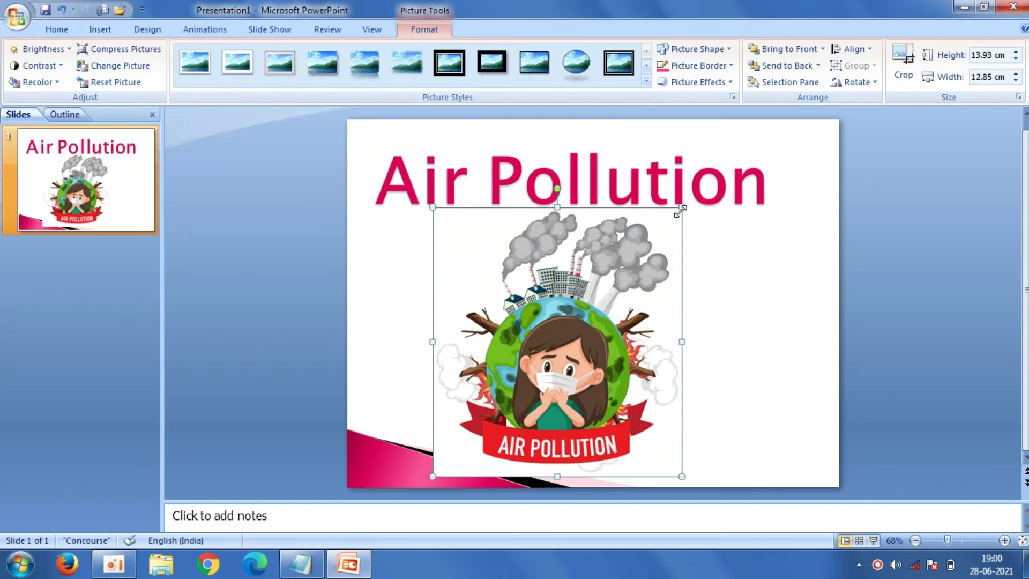
{"action": "mouse_move", "coordinate": [583, 291]}
{"action": "left_mouse_down"}
{"action": "mouse_move", "coordinate": [751, 275]}
{"action": "mouse_move", "coordinate": [727, 284]}
{"action": "left_mouse_up"}
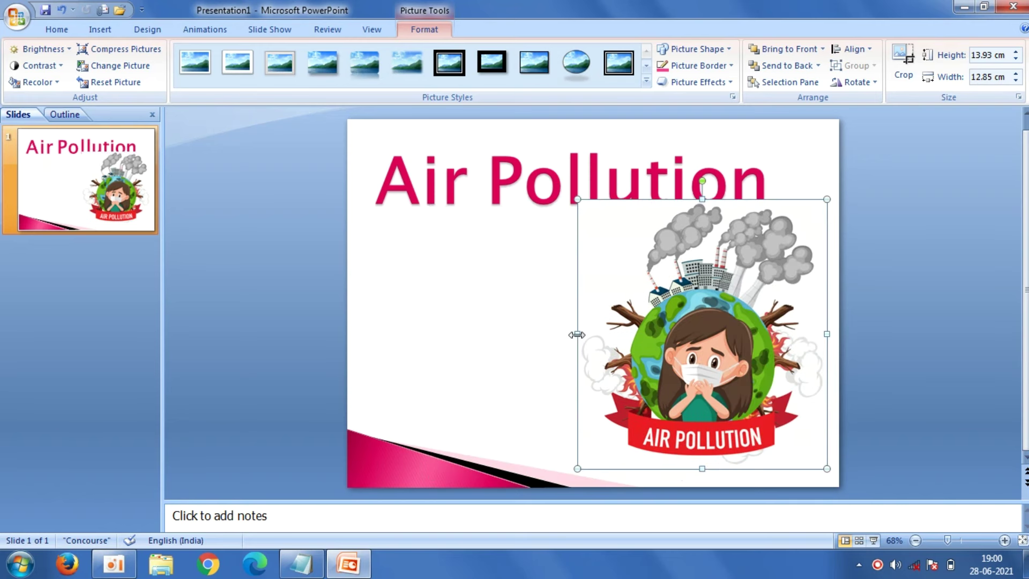
{"action": "left_click_drag", "start_coordinate": [577, 335], "coordinate": [535, 335]}
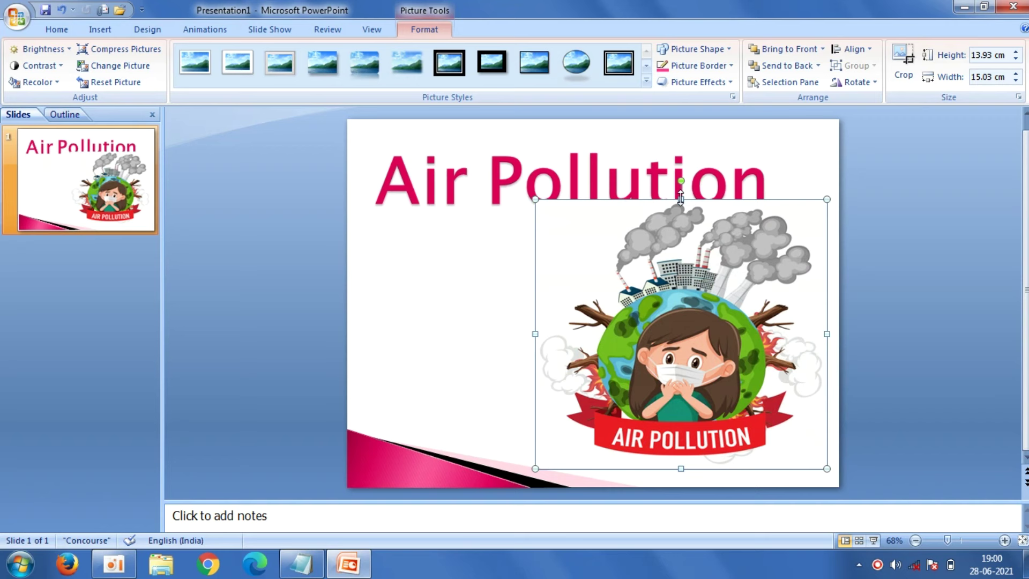
{"action": "left_click_drag", "start_coordinate": [681, 199], "coordinate": [681, 211]}
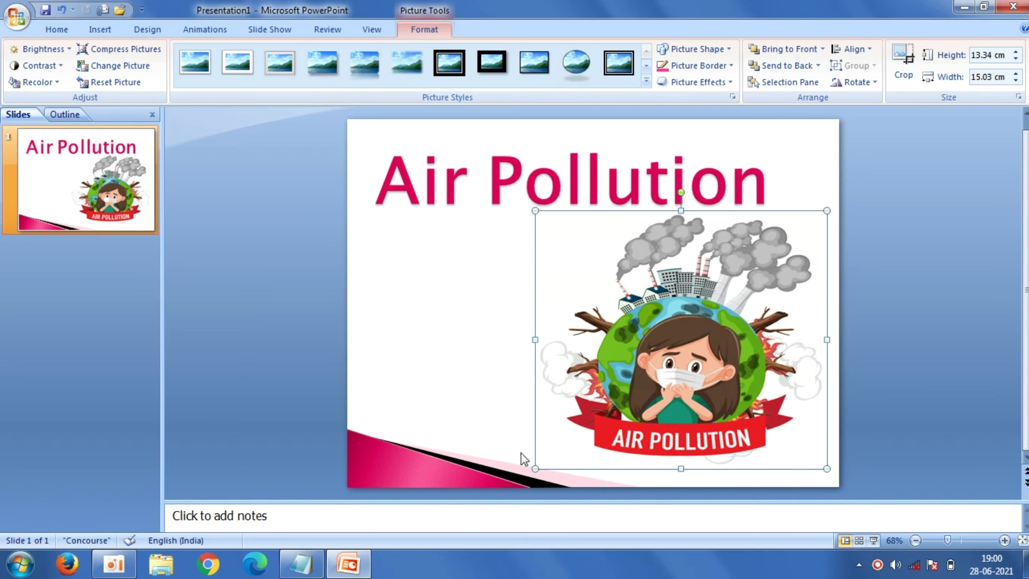
{"action": "left_click_drag", "start_coordinate": [539, 465], "coordinate": [548, 457]}
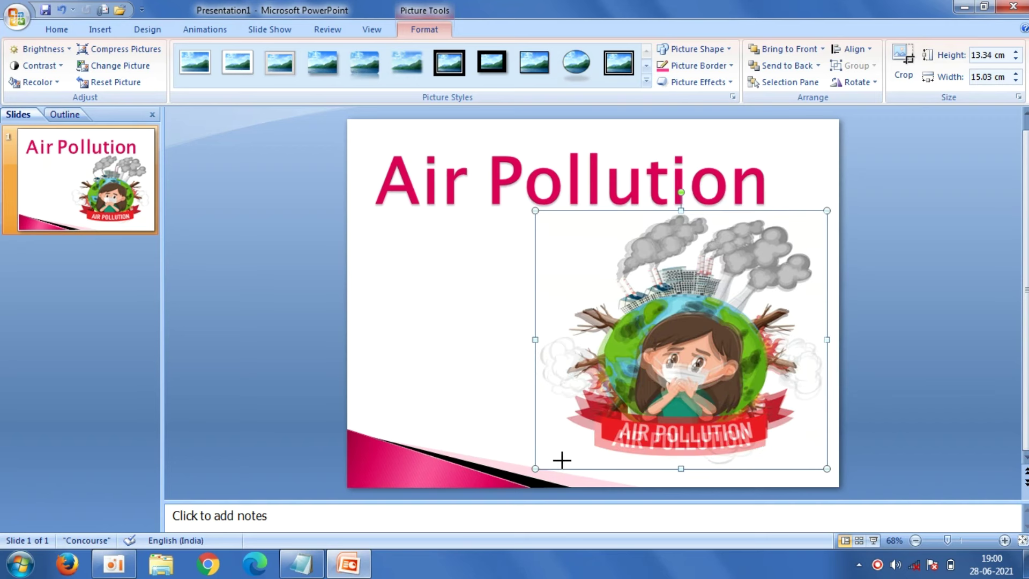
{"action": "left_click", "coordinate": [923, 309]}
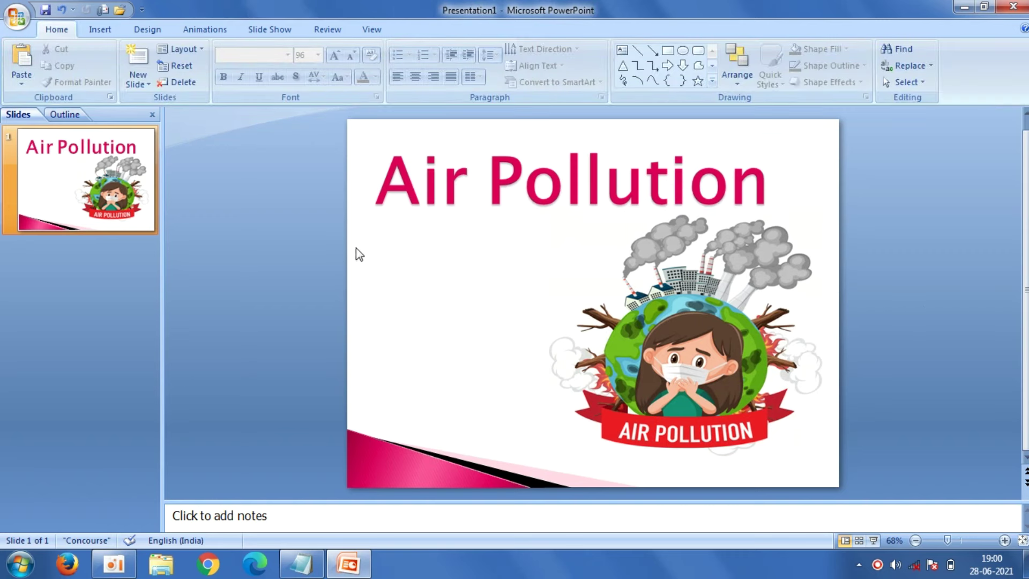
Add a Title and Content slide and set its title colour to red
{"action": "left_click", "coordinate": [137, 83]}
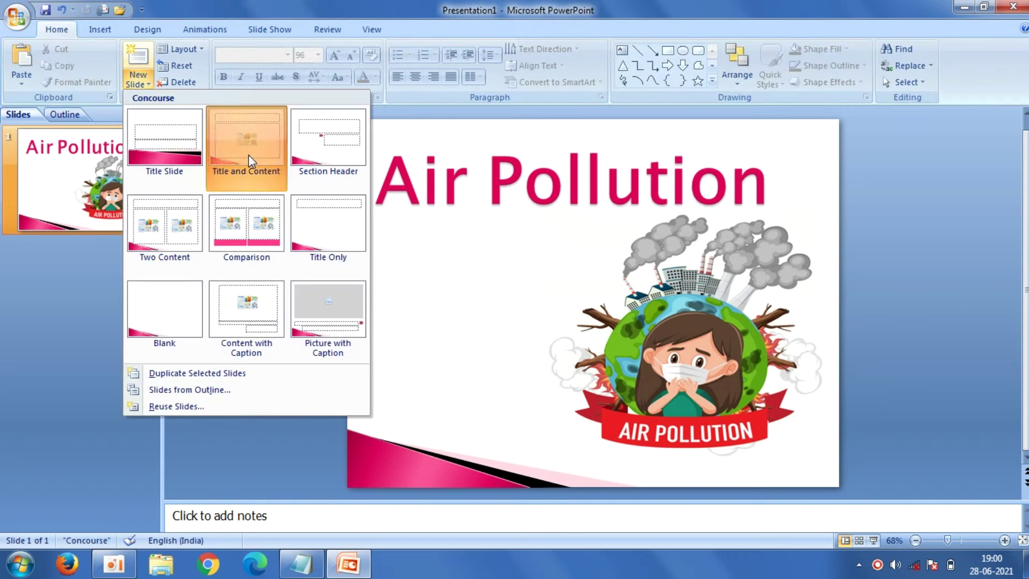
{"action": "left_click", "coordinate": [248, 159]}
{"action": "left_click", "coordinate": [436, 161]}
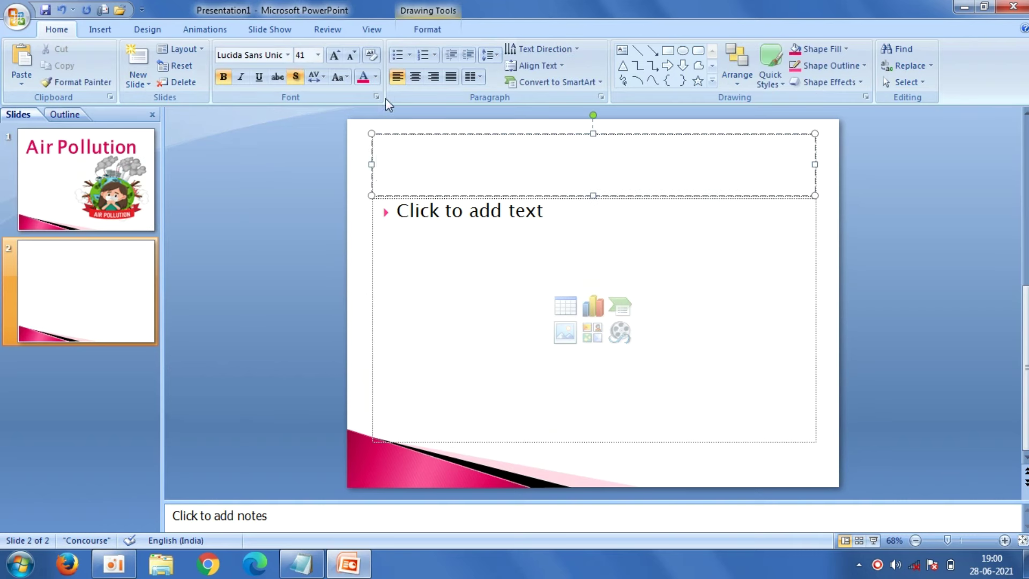
{"action": "left_click", "coordinate": [376, 76]}
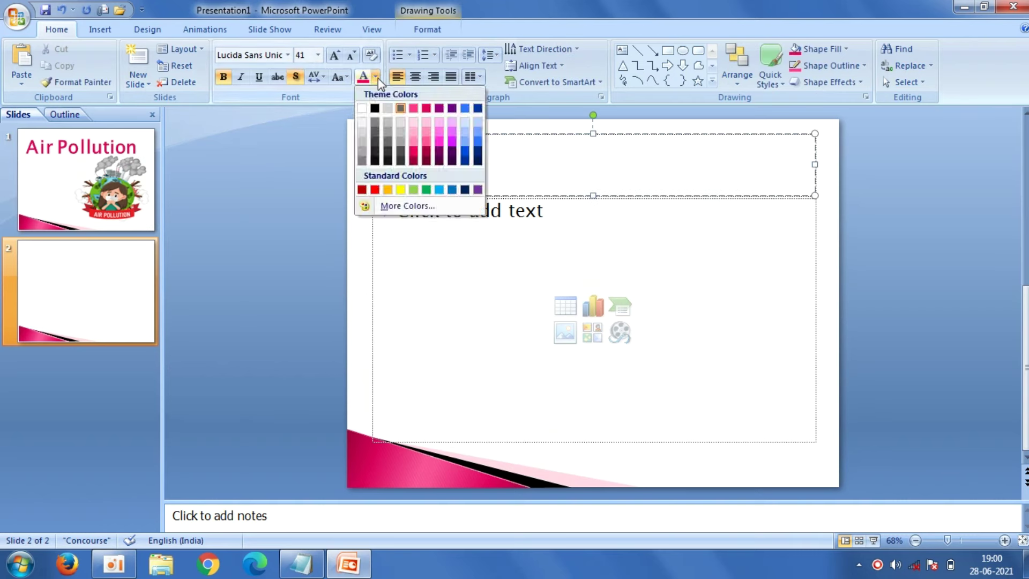
{"action": "left_click", "coordinate": [427, 109]}
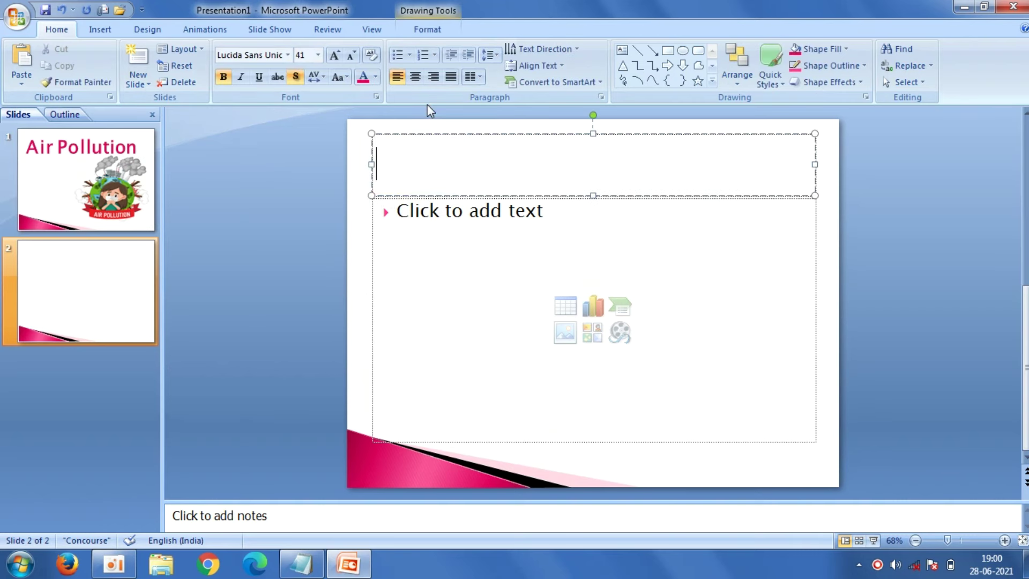
Copy 'What Is Air Pollution??' from the notes into the slide title
{"action": "left_click", "coordinate": [309, 573]}
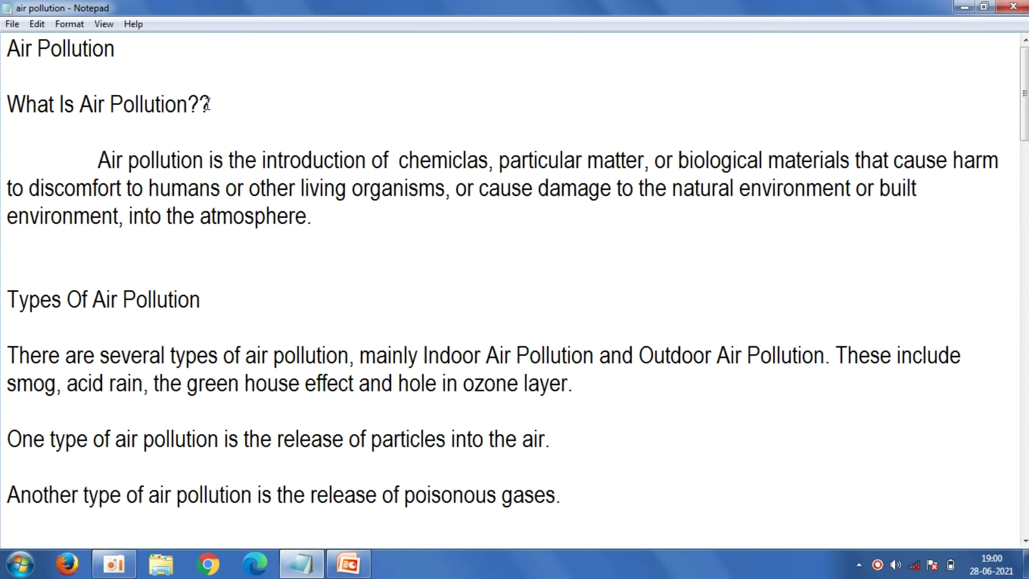
{"action": "left_click_drag", "start_coordinate": [209, 103], "coordinate": [2, 76]}
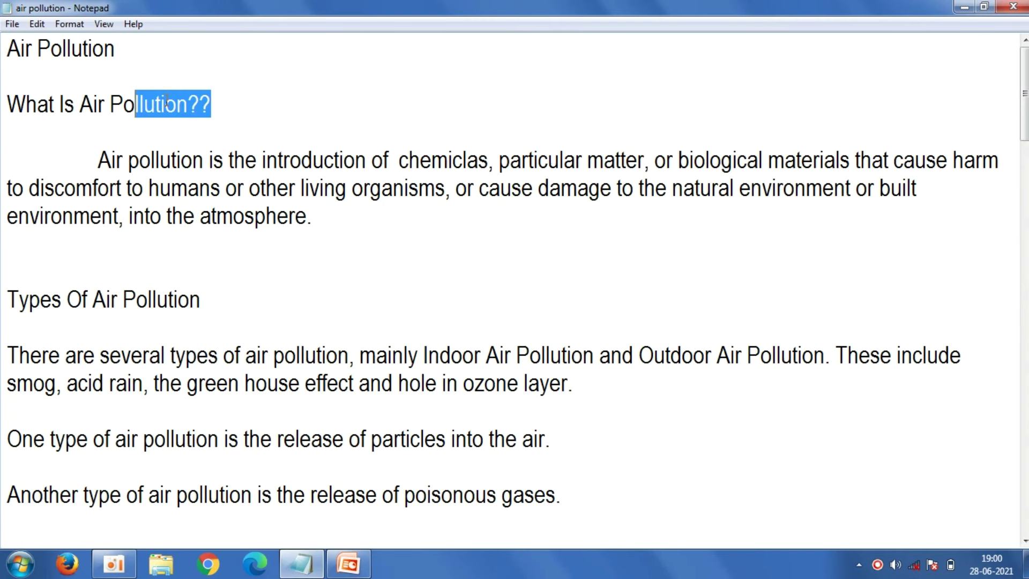
{"action": "right_click", "coordinate": [11, 102]}
{"action": "left_click", "coordinate": [48, 150]}
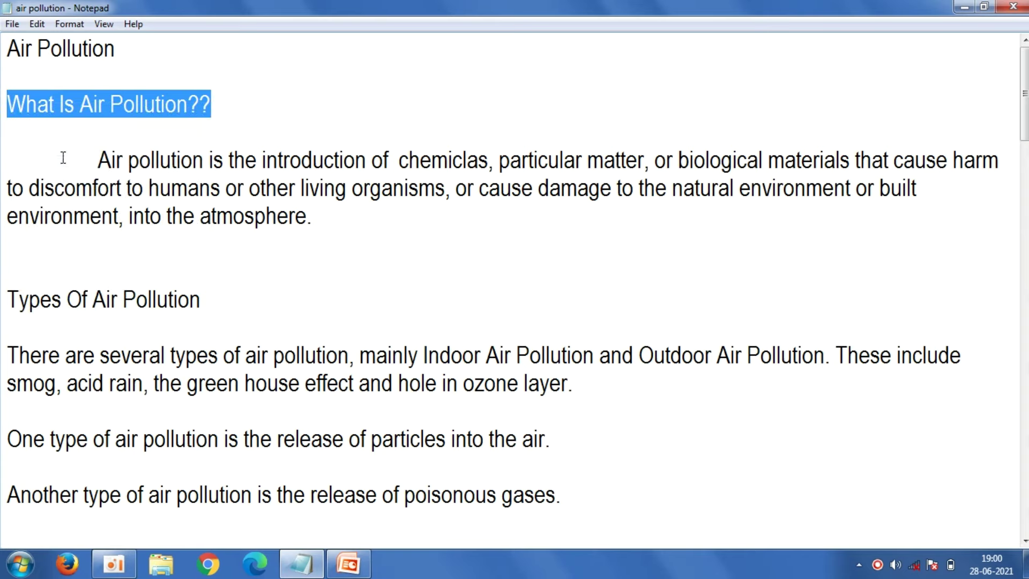
{"action": "left_click", "coordinate": [348, 564]}
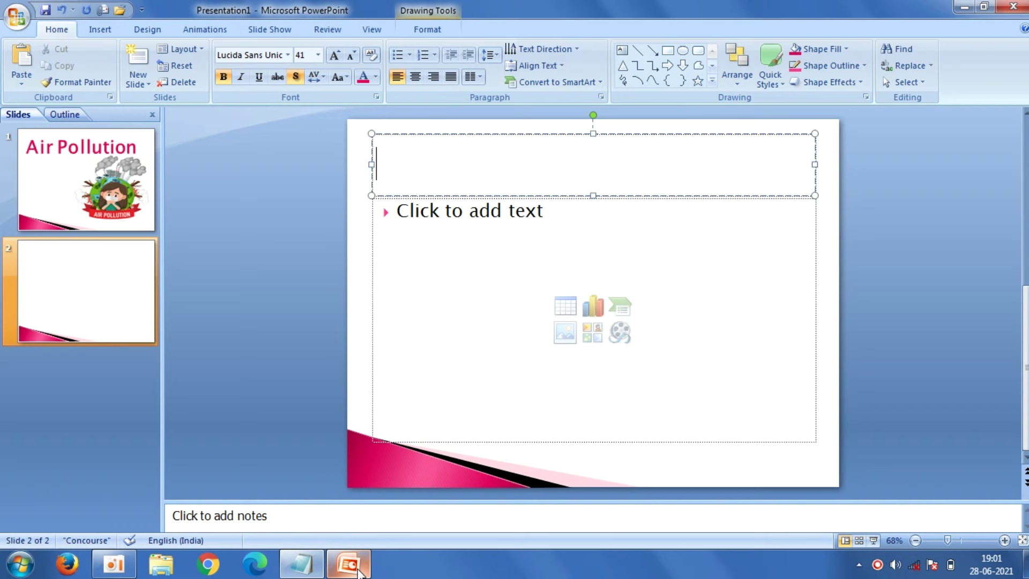
{"action": "right_click", "coordinate": [406, 158]}
{"action": "left_click", "coordinate": [424, 199]}
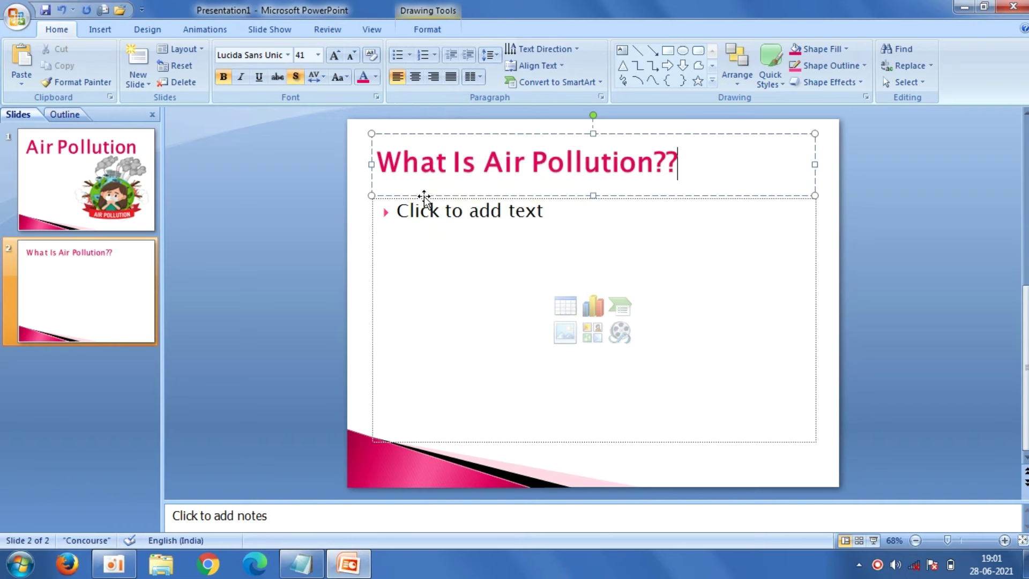
Paste the air-pollution definition paragraph into the body and indent its first line
{"action": "left_click", "coordinate": [425, 212]}
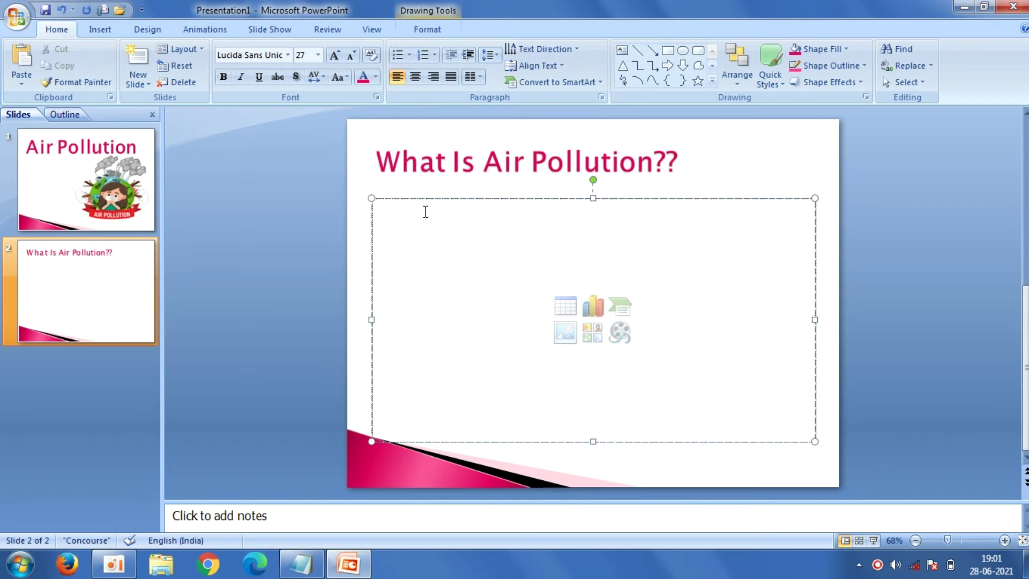
{"action": "left_click", "coordinate": [301, 564]}
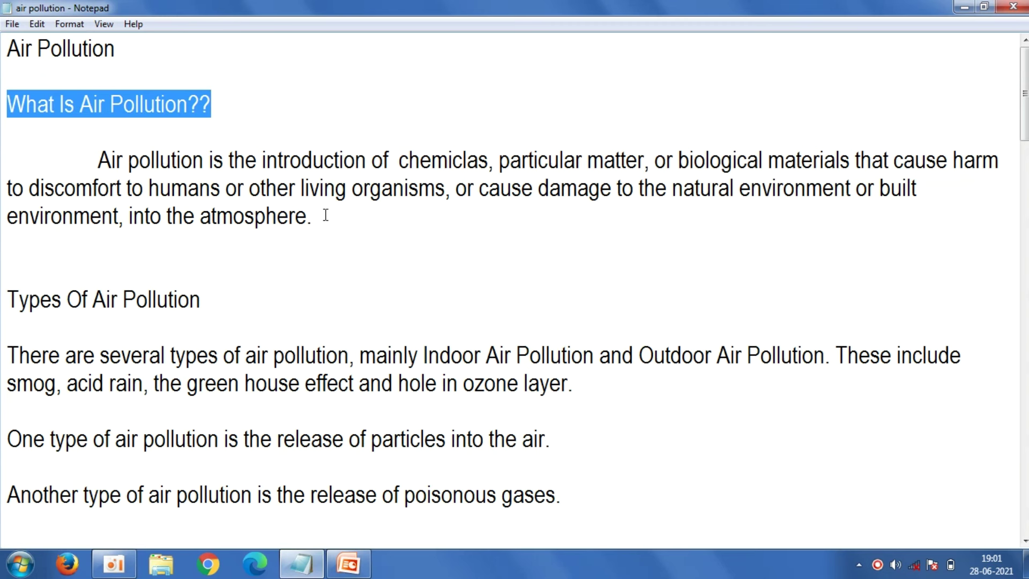
{"action": "left_click_drag", "start_coordinate": [276, 234], "coordinate": [103, 161]}
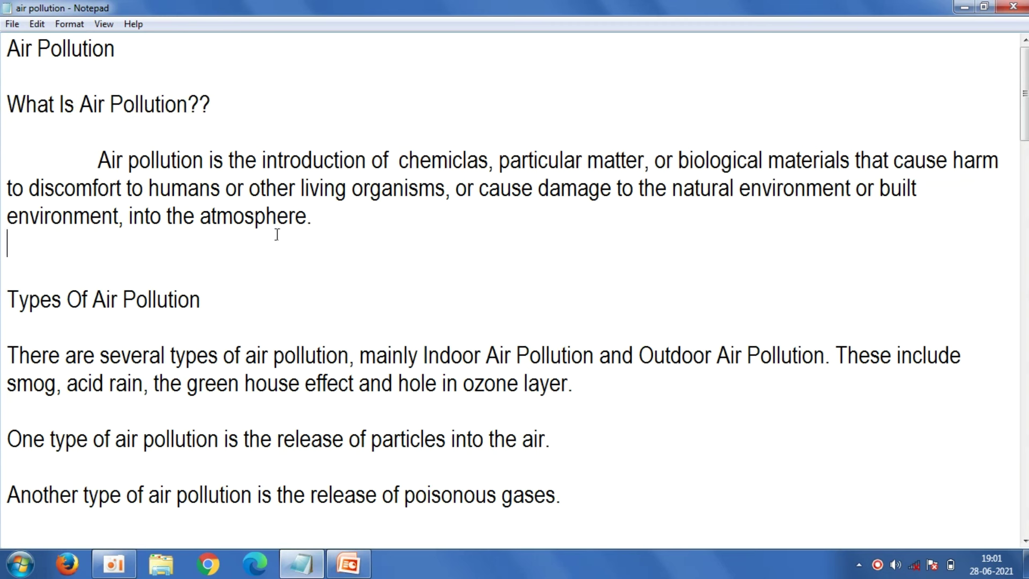
{"action": "right_click", "coordinate": [103, 161]}
{"action": "left_click", "coordinate": [140, 212]}
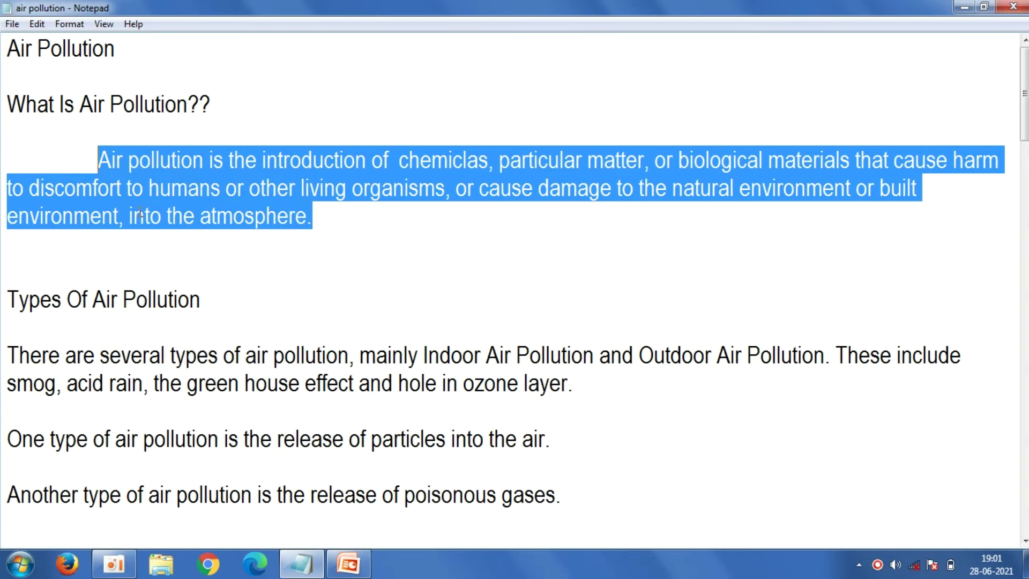
{"action": "left_click", "coordinate": [348, 564]}
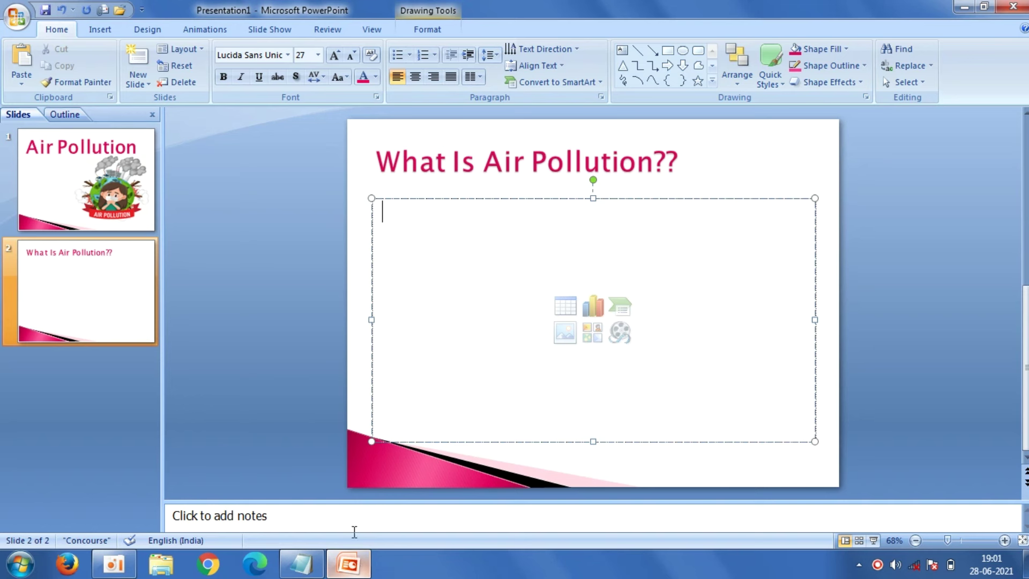
{"action": "right_click", "coordinate": [443, 256]}
{"action": "left_click", "coordinate": [464, 293]}
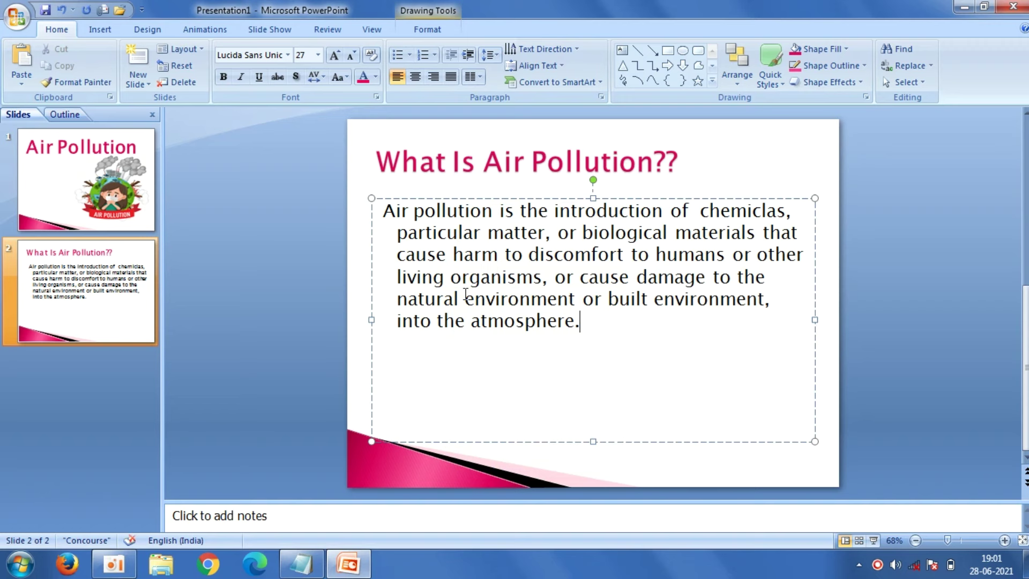
{"action": "left_click", "coordinate": [387, 209]}
{"action": "key", "text": "Tab"}
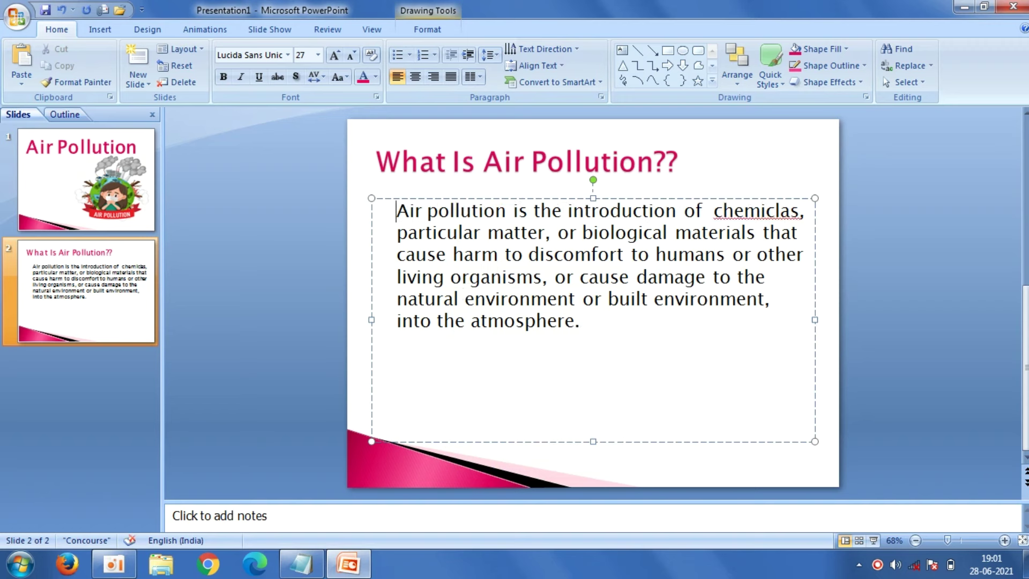
{"action": "key", "text": "Tab"}
{"action": "key", "text": "Tab"}
Add a third Title and Content slide and set its title font colour
{"action": "left_click", "coordinate": [306, 236]}
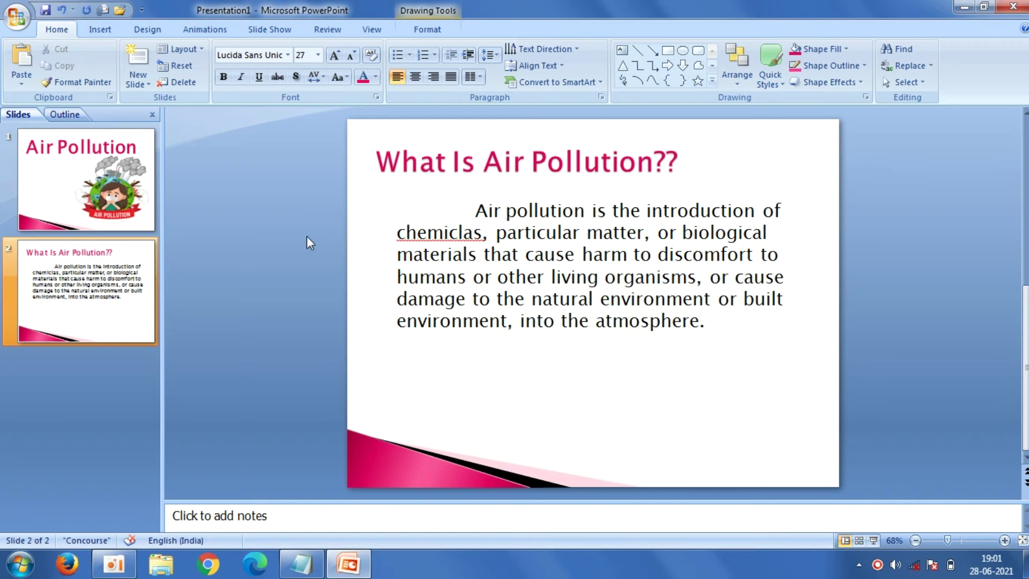
{"action": "left_click", "coordinate": [138, 81]}
{"action": "left_click", "coordinate": [245, 151]}
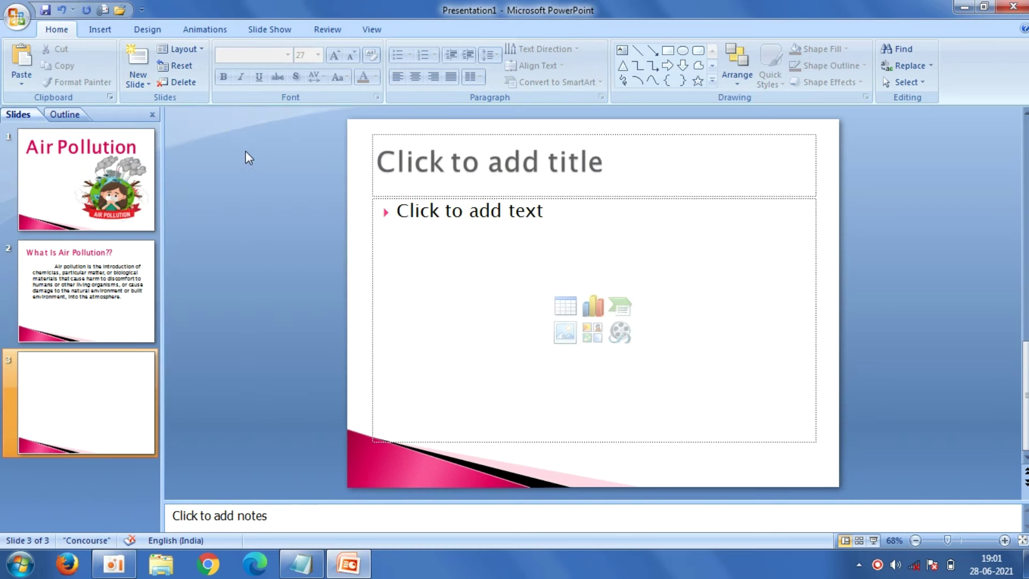
{"action": "left_click", "coordinate": [461, 166]}
{"action": "left_click", "coordinate": [377, 78]}
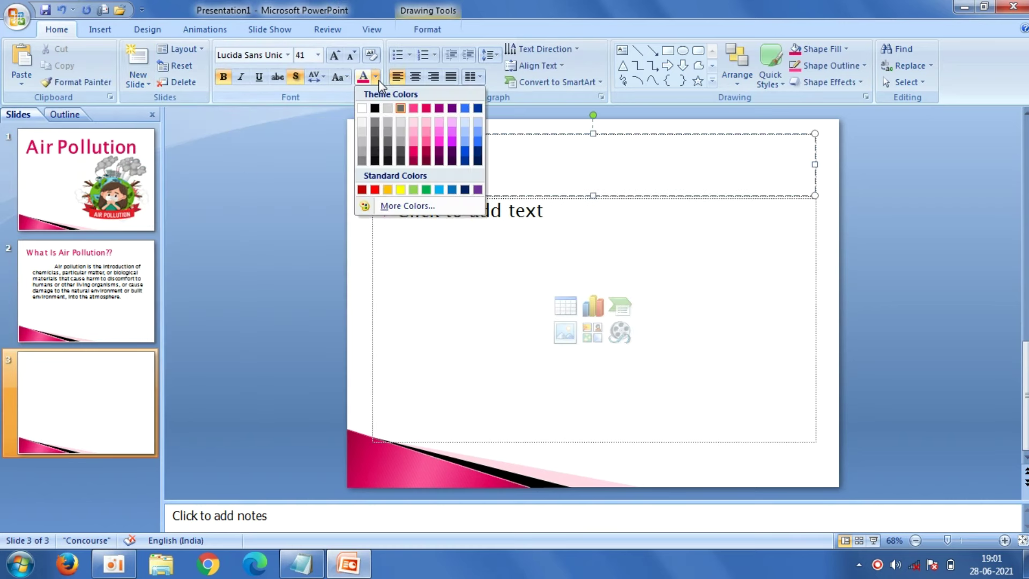
{"action": "left_click", "coordinate": [428, 108]}
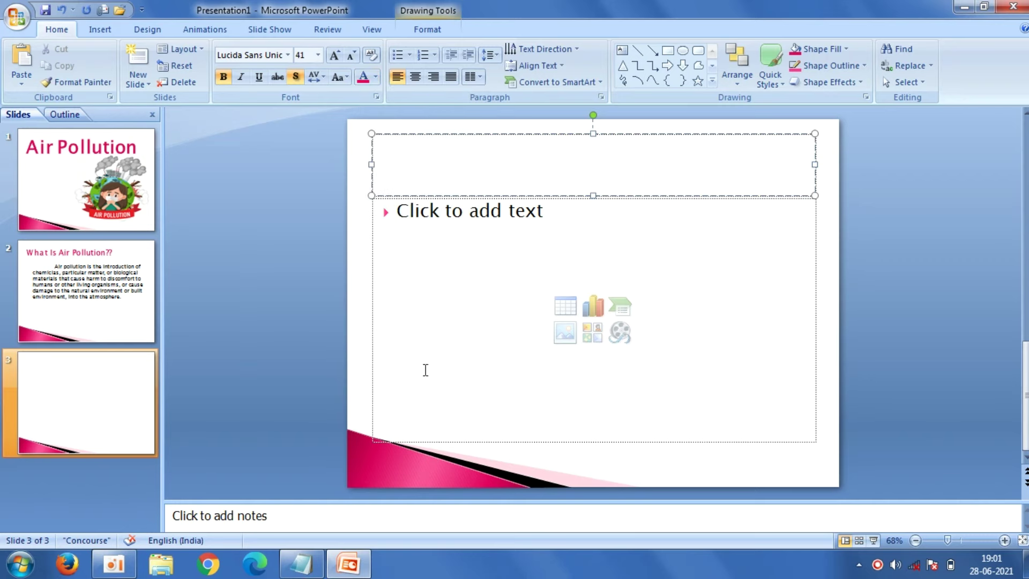
Copy 'Types Of Air Pollution' from the notes into the slide title
{"action": "left_click", "coordinate": [317, 566]}
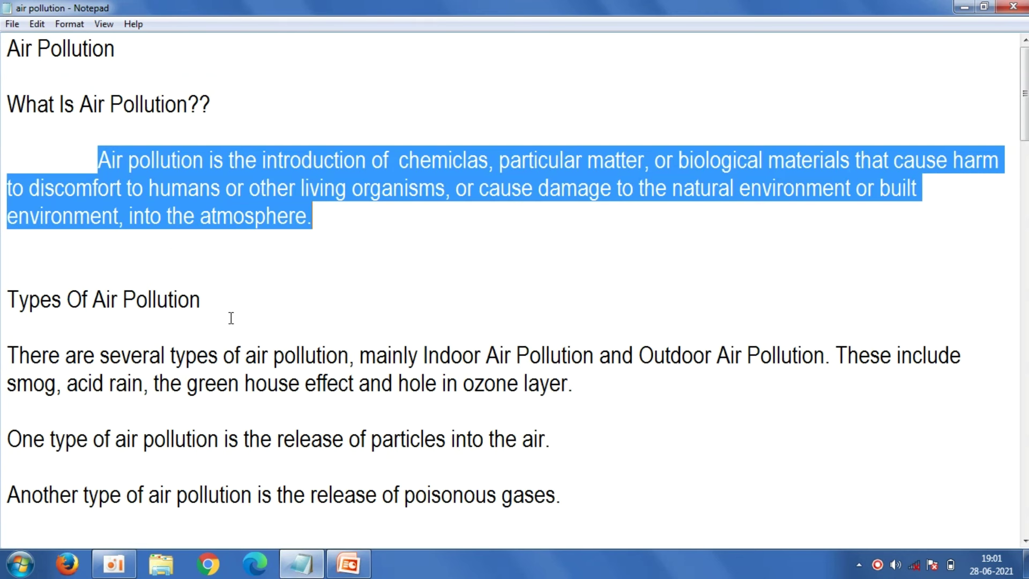
{"action": "left_click_drag", "start_coordinate": [220, 312], "coordinate": [2, 300]}
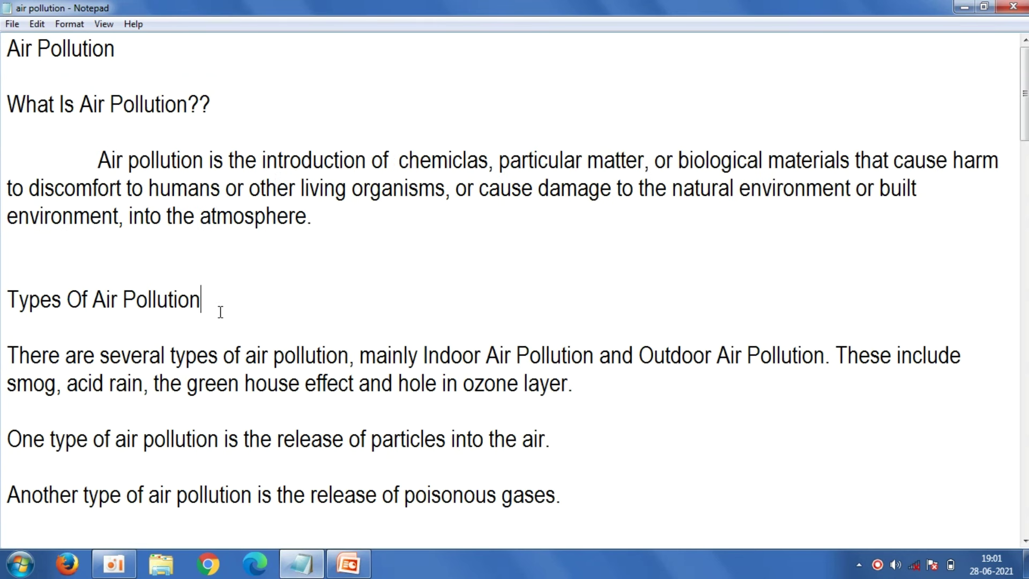
{"action": "right_click", "coordinate": [24, 301]}
{"action": "left_click", "coordinate": [63, 349]}
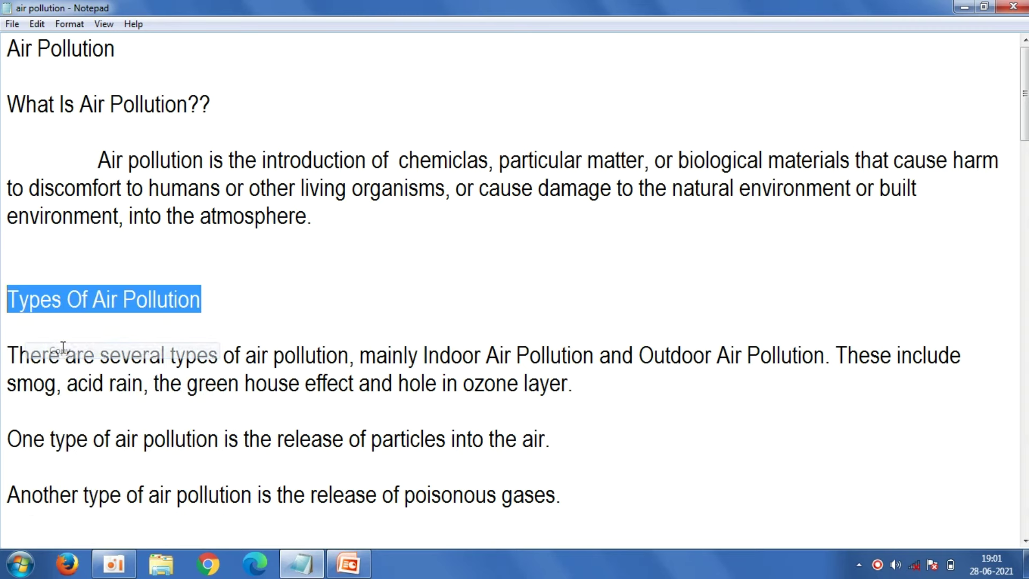
{"action": "left_click", "coordinate": [337, 566]}
{"action": "right_click", "coordinate": [388, 173]}
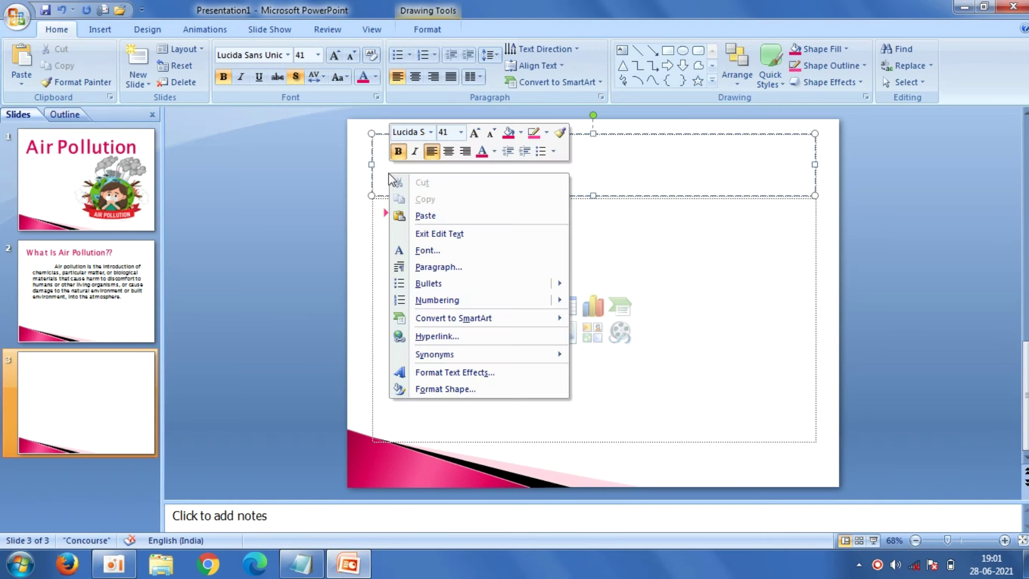
{"action": "left_click", "coordinate": [419, 217]}
Set square bullets in the body and paste the three pollution-type paragraphs
{"action": "left_click", "coordinate": [410, 225]}
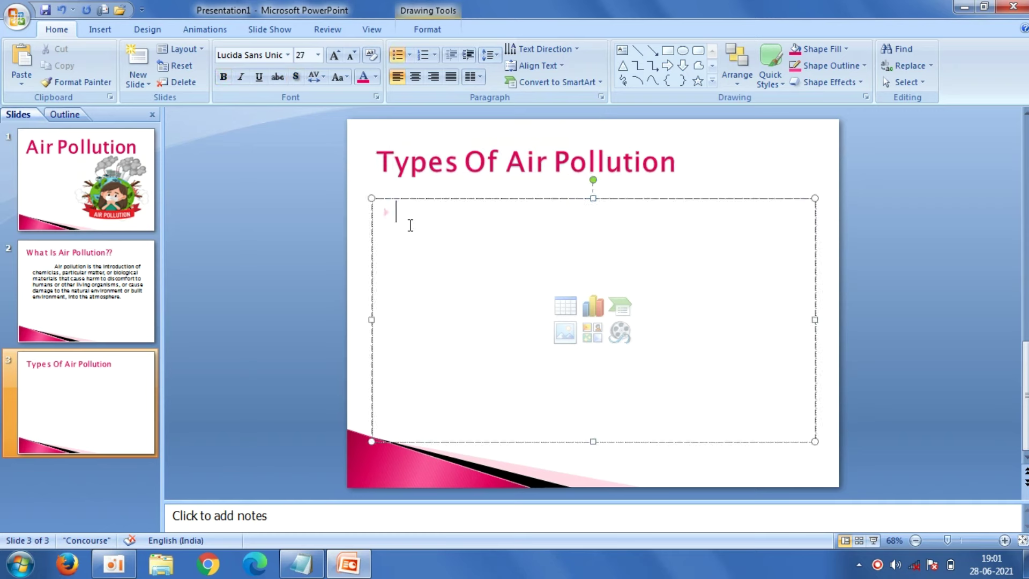
{"action": "left_click", "coordinate": [409, 54]}
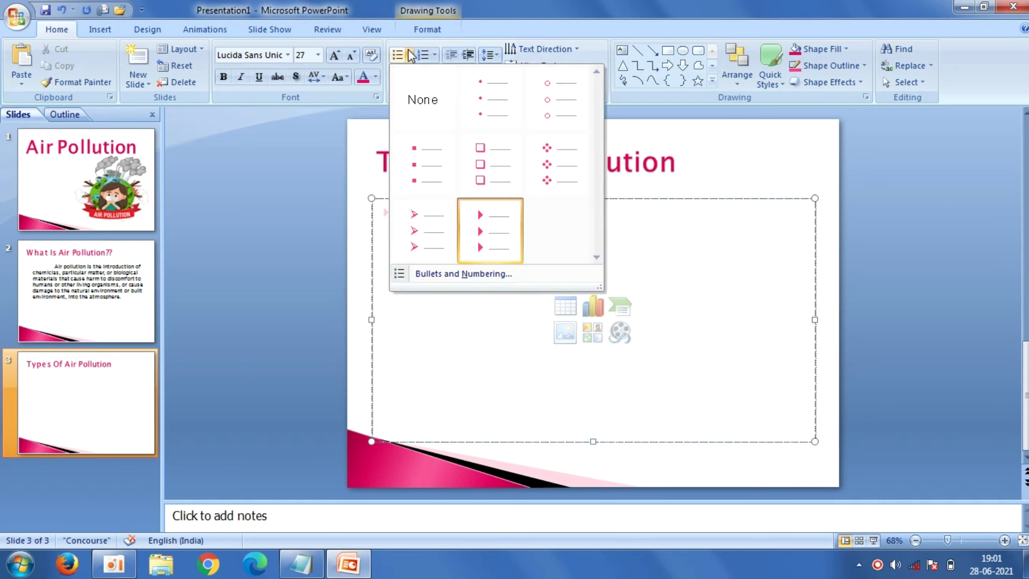
{"action": "left_click", "coordinate": [498, 156]}
{"action": "left_click", "coordinate": [301, 564]}
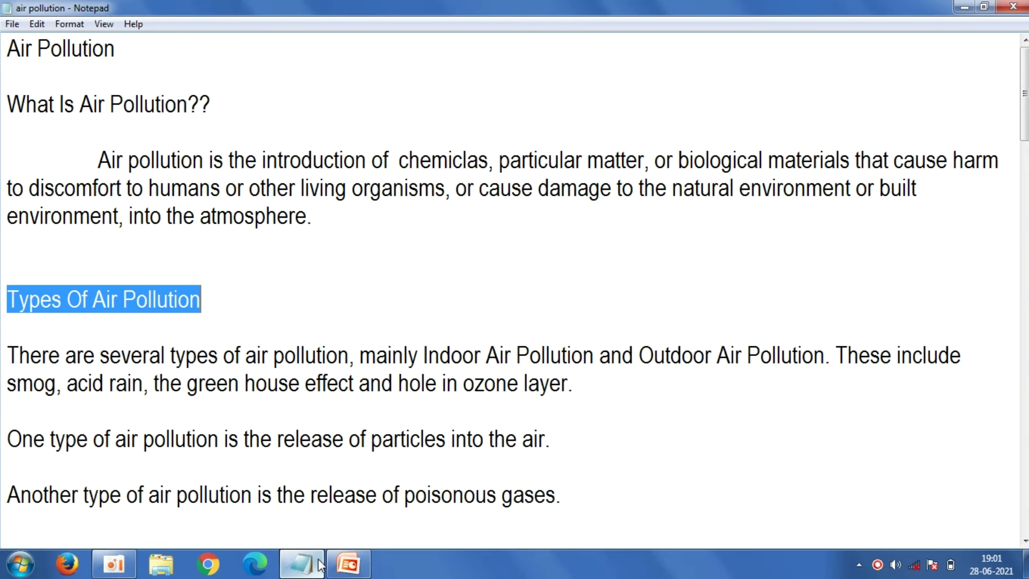
{"action": "left_click_drag", "start_coordinate": [580, 498], "coordinate": [12, 354]}
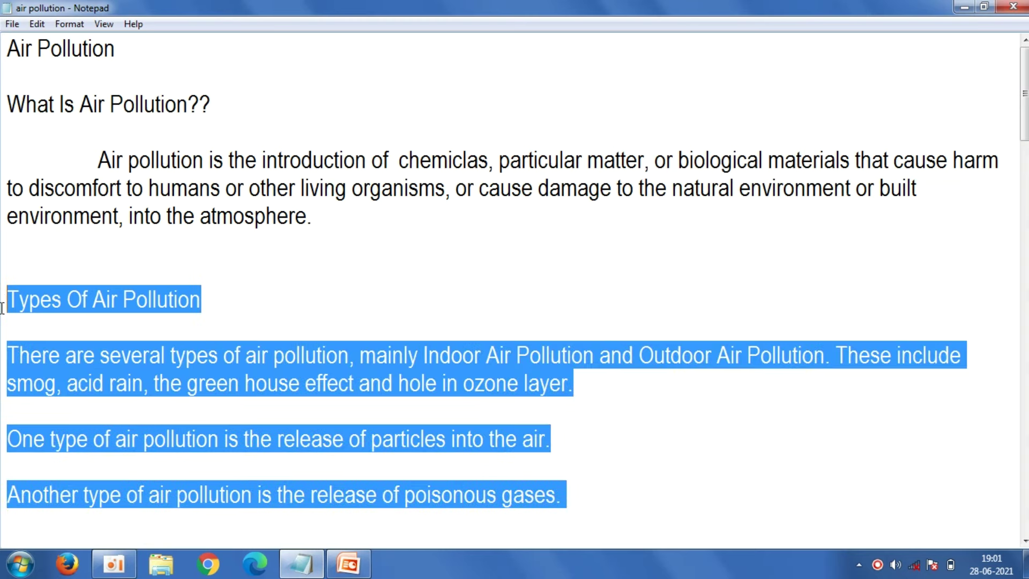
{"action": "right_click", "coordinate": [12, 354]}
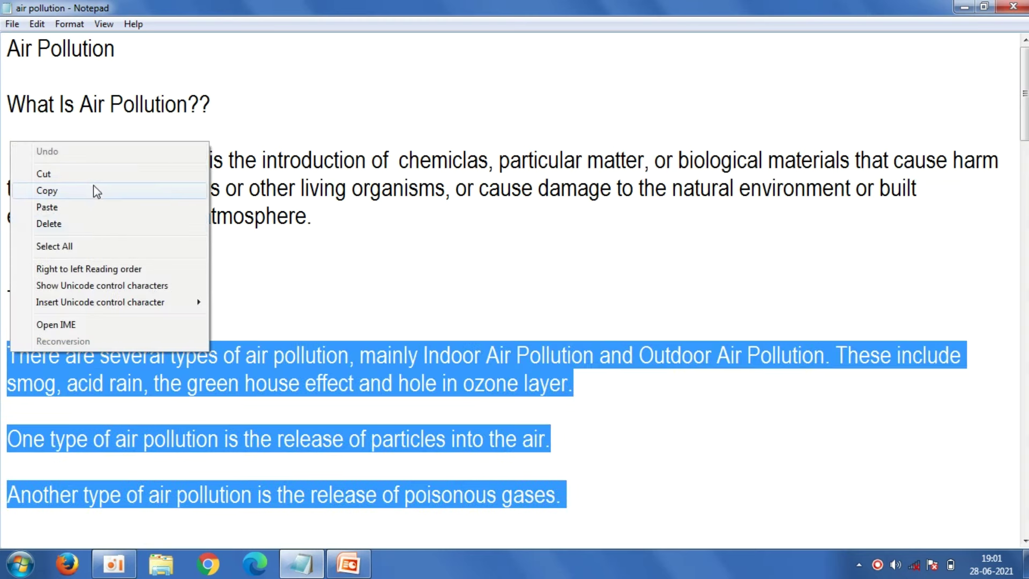
{"action": "left_click", "coordinate": [96, 192]}
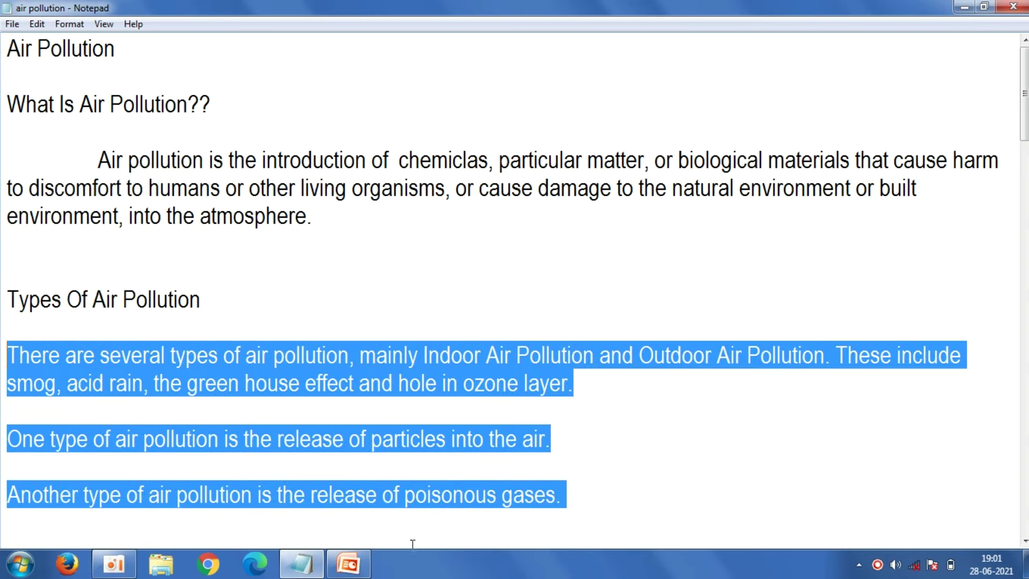
{"action": "left_click", "coordinate": [349, 564]}
{"action": "right_click", "coordinate": [441, 219]}
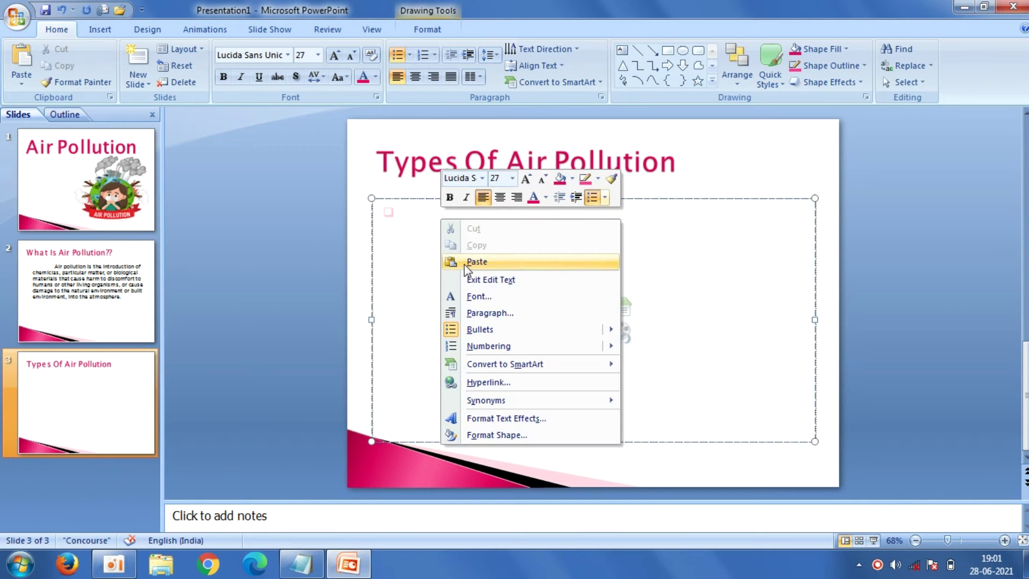
{"action": "left_click", "coordinate": [465, 261]}
{"action": "left_click", "coordinate": [244, 239]}
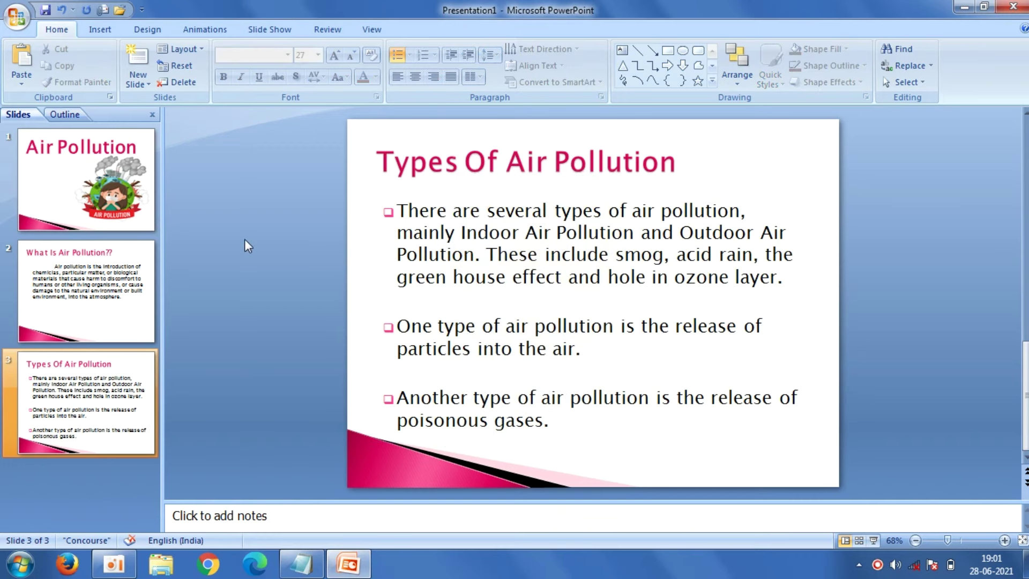
Add a fourth Title and Content slide and set its title font colour
{"action": "left_click", "coordinate": [137, 86]}
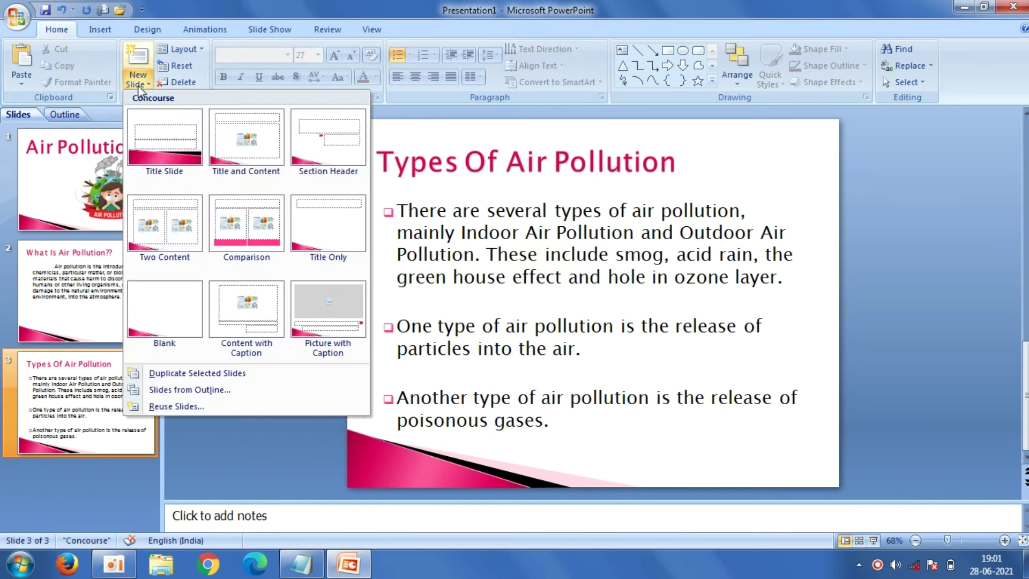
{"action": "left_click", "coordinate": [236, 135]}
{"action": "left_click", "coordinate": [453, 160]}
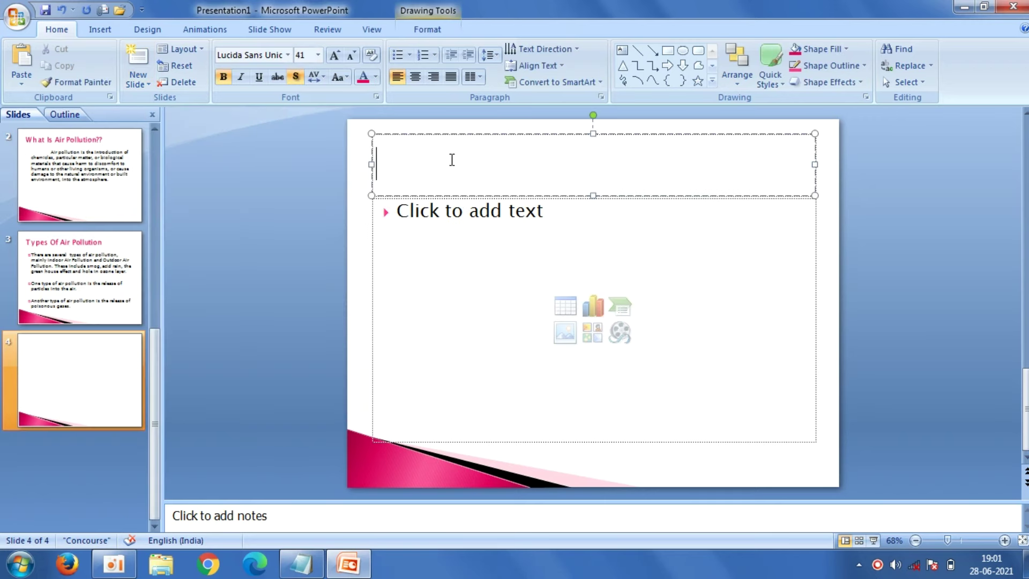
{"action": "left_click", "coordinate": [376, 78]}
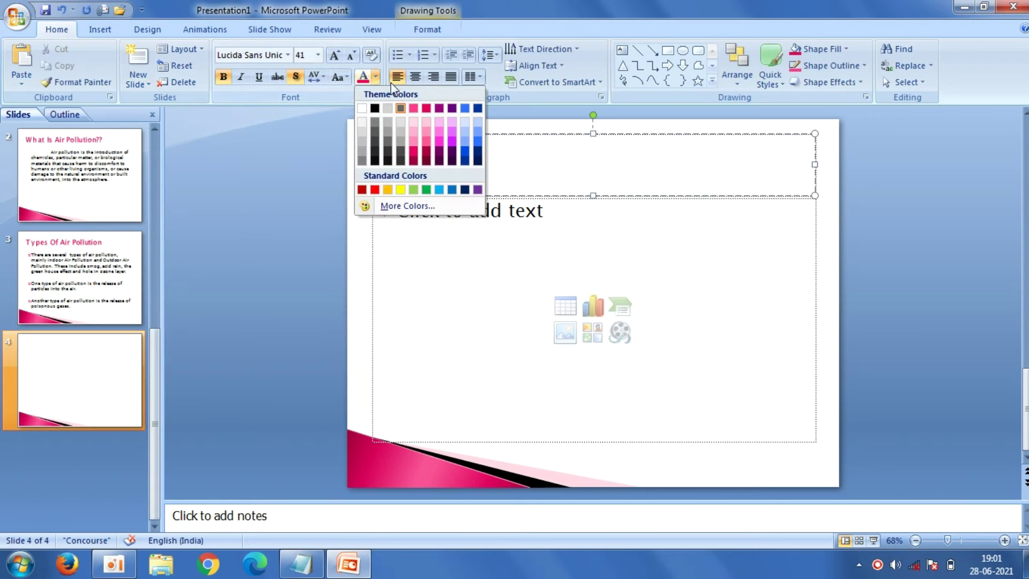
{"action": "left_click", "coordinate": [428, 108]}
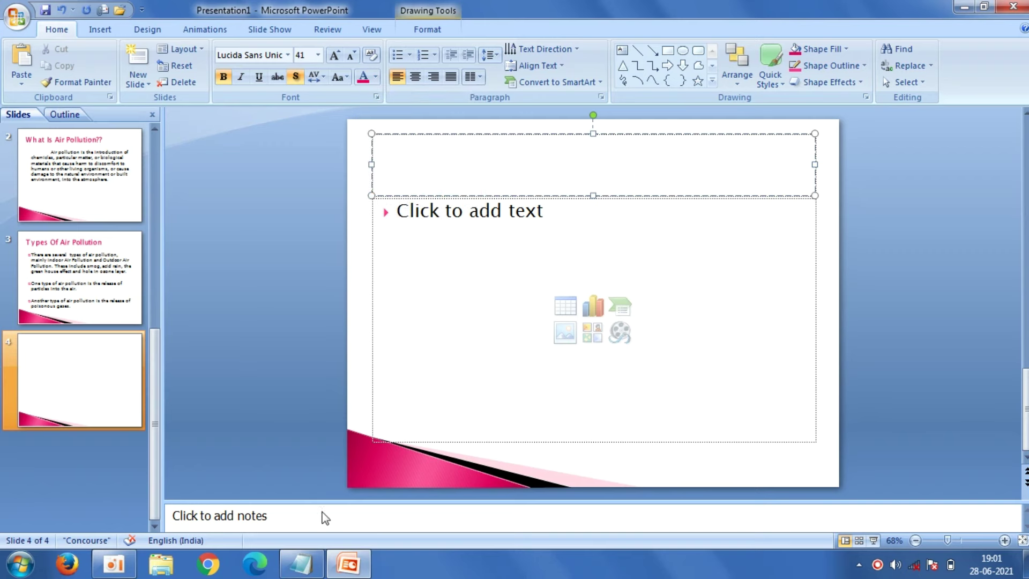
Copy 'Outdoor Air Pollution' from the notes into the slide title
{"action": "left_click", "coordinate": [302, 564]}
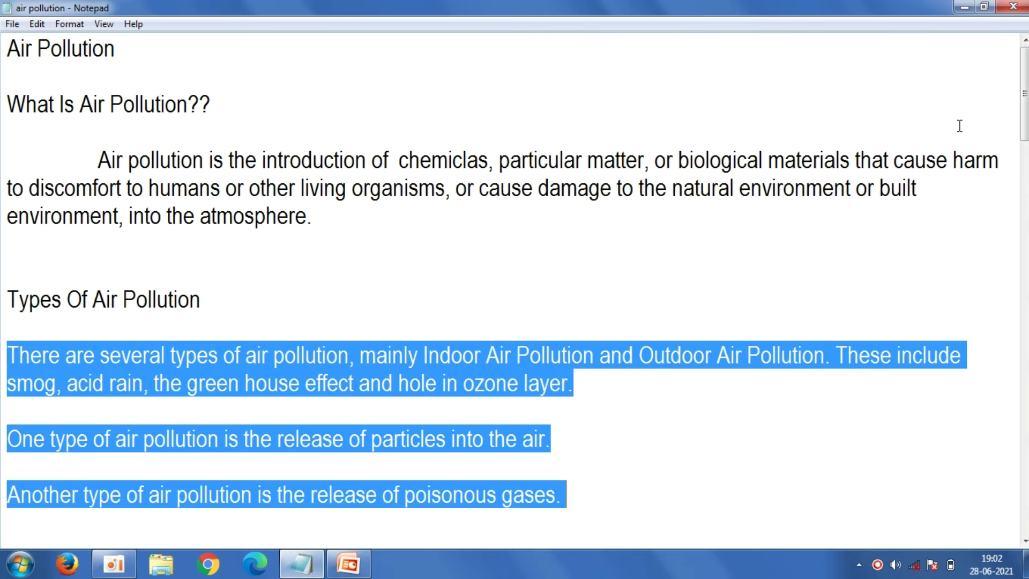
{"action": "scroll", "coordinate": [671, 191], "scroll_direction": "down", "scroll_amount": 1}
{"action": "scroll", "coordinate": [671, 191], "scroll_direction": "down", "scroll_amount": 3}
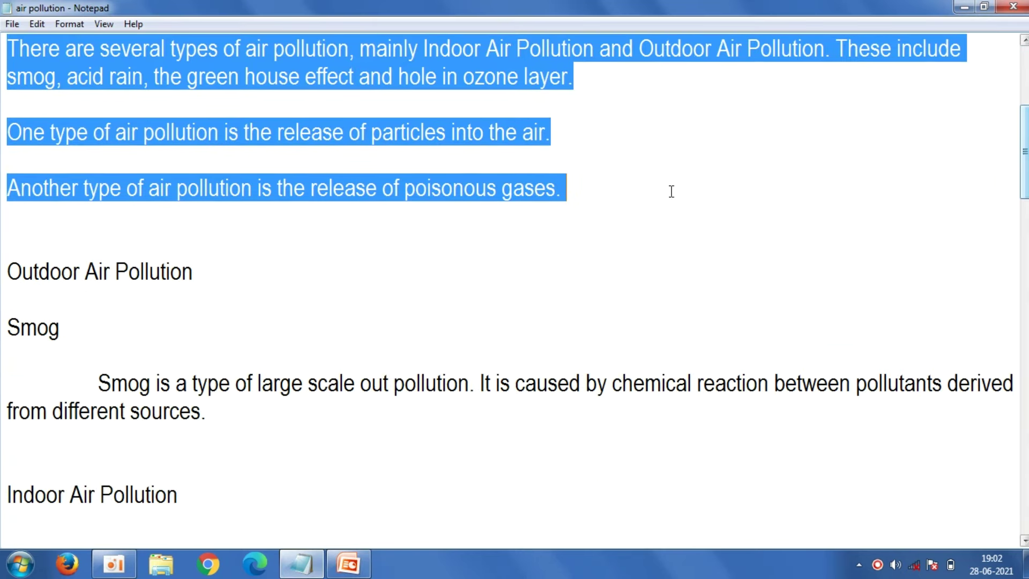
{"action": "left_click_drag", "start_coordinate": [191, 273], "coordinate": [2, 278]}
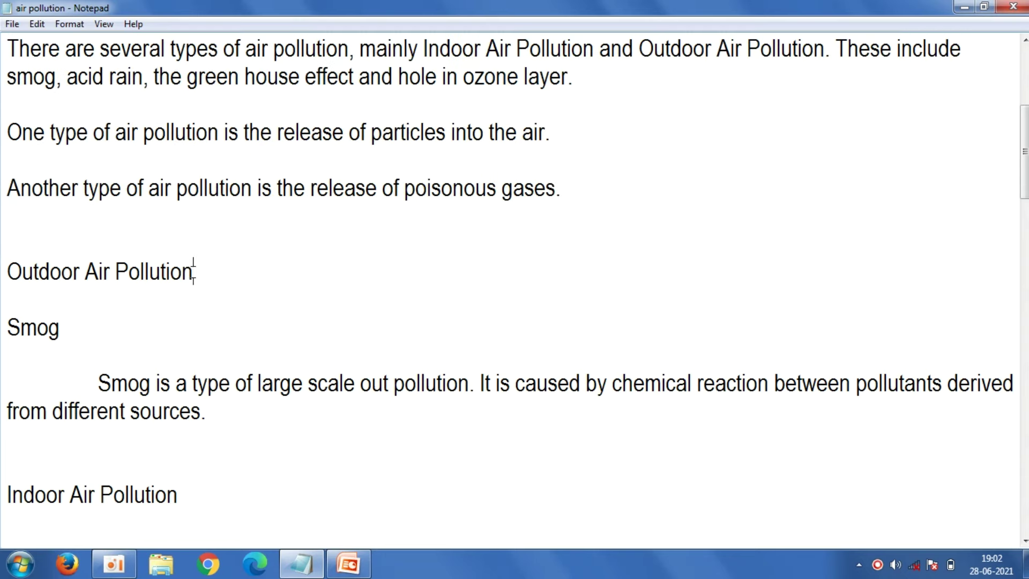
{"action": "right_click", "coordinate": [10, 271]}
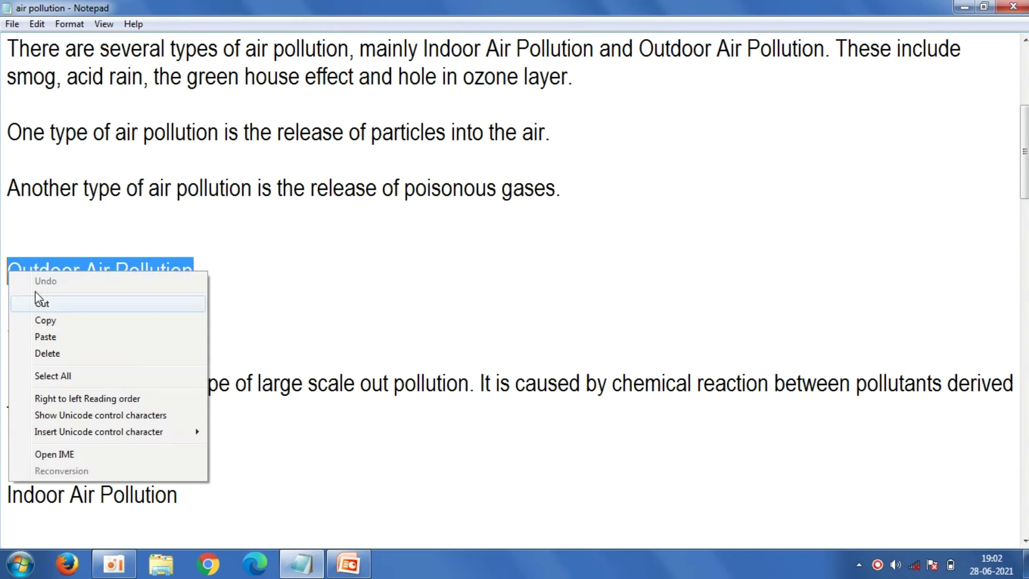
{"action": "left_click", "coordinate": [47, 319]}
{"action": "left_click", "coordinate": [348, 564]}
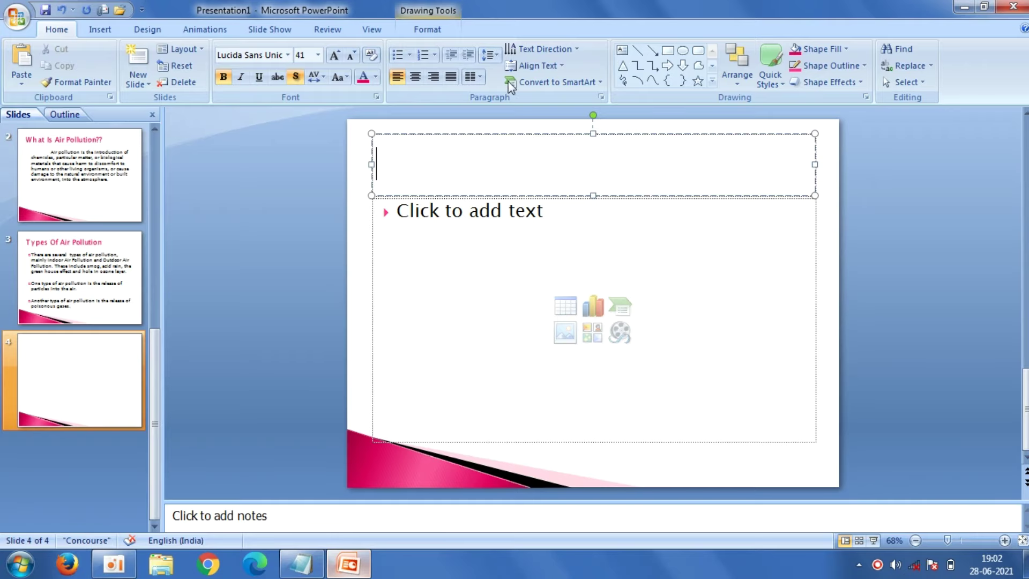
{"action": "right_click", "coordinate": [459, 155]}
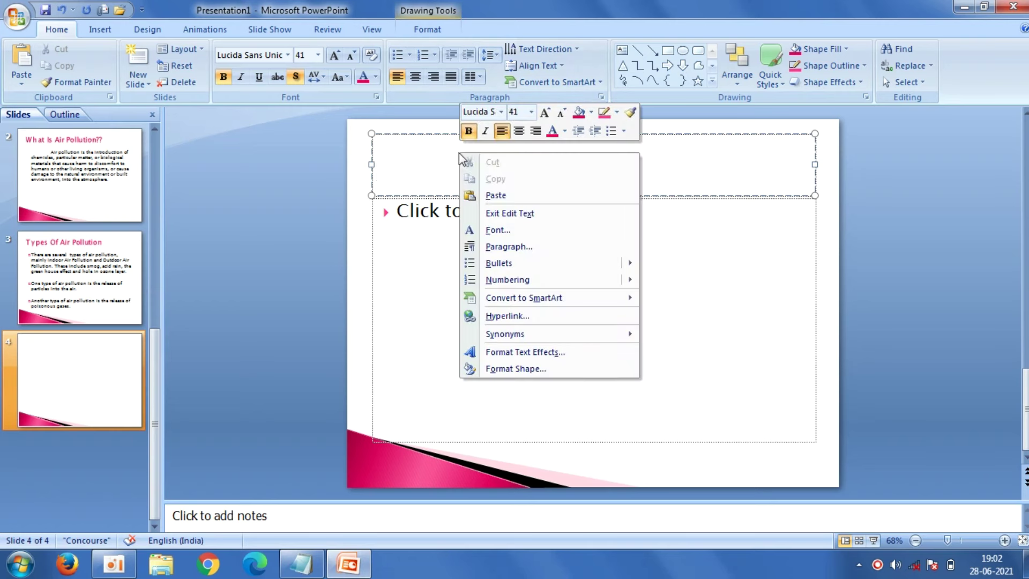
{"action": "left_click", "coordinate": [488, 196]}
Paste the Smog heading and its paragraph from the notes into the body
{"action": "left_click", "coordinate": [430, 217]}
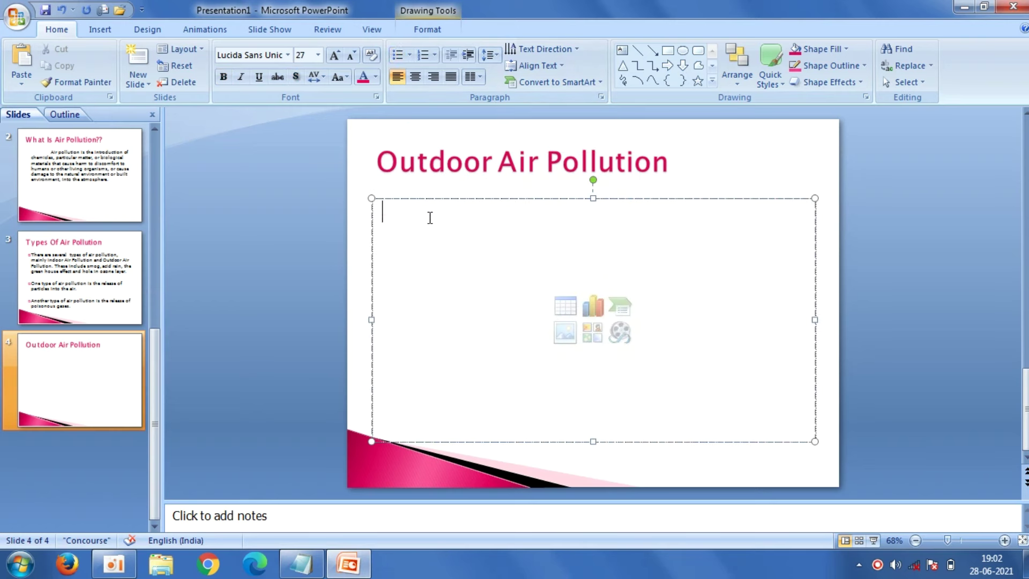
{"action": "left_click", "coordinate": [301, 564]}
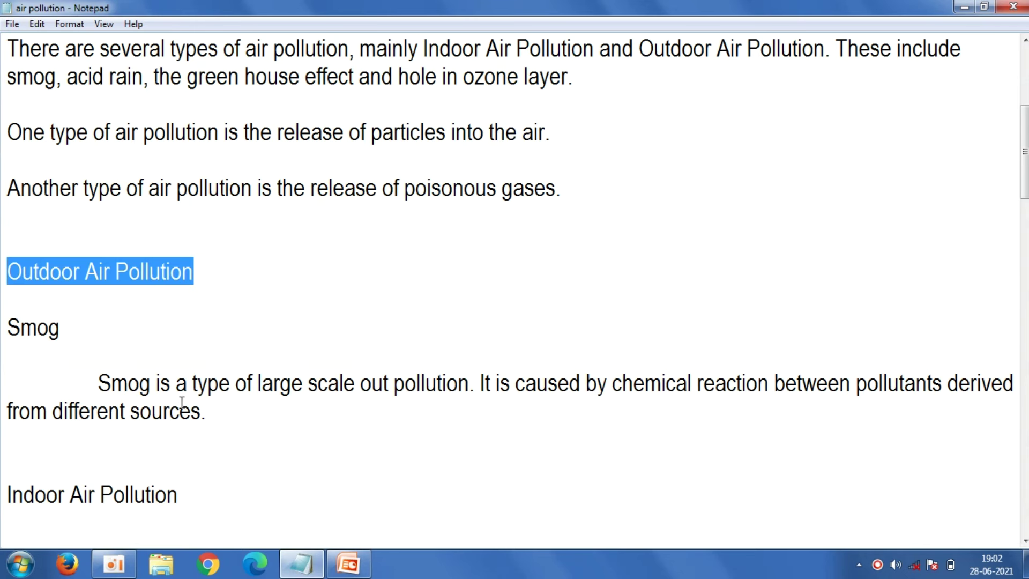
{"action": "left_click_drag", "start_coordinate": [213, 418], "coordinate": [4, 331]}
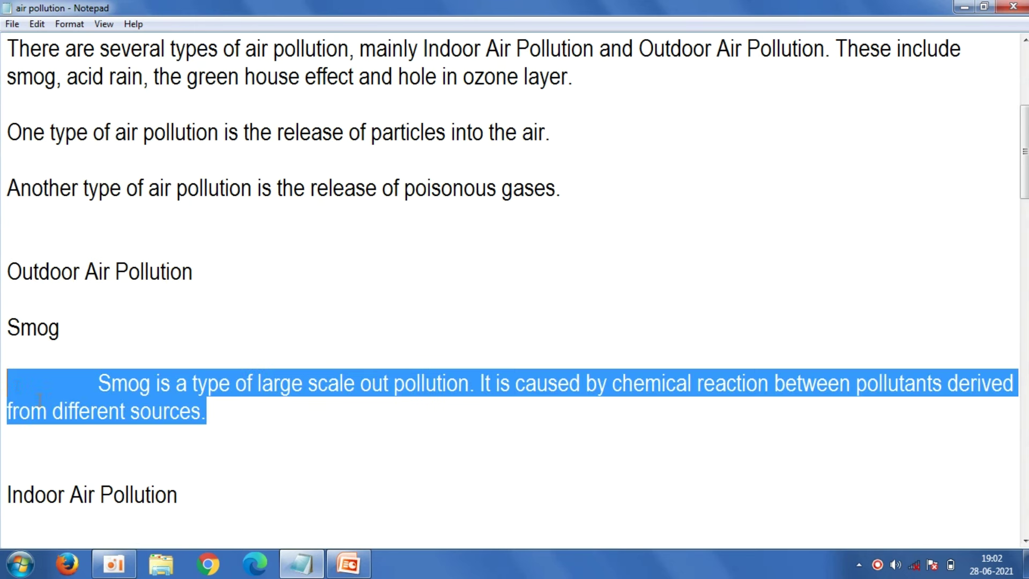
{"action": "right_click", "coordinate": [4, 331]}
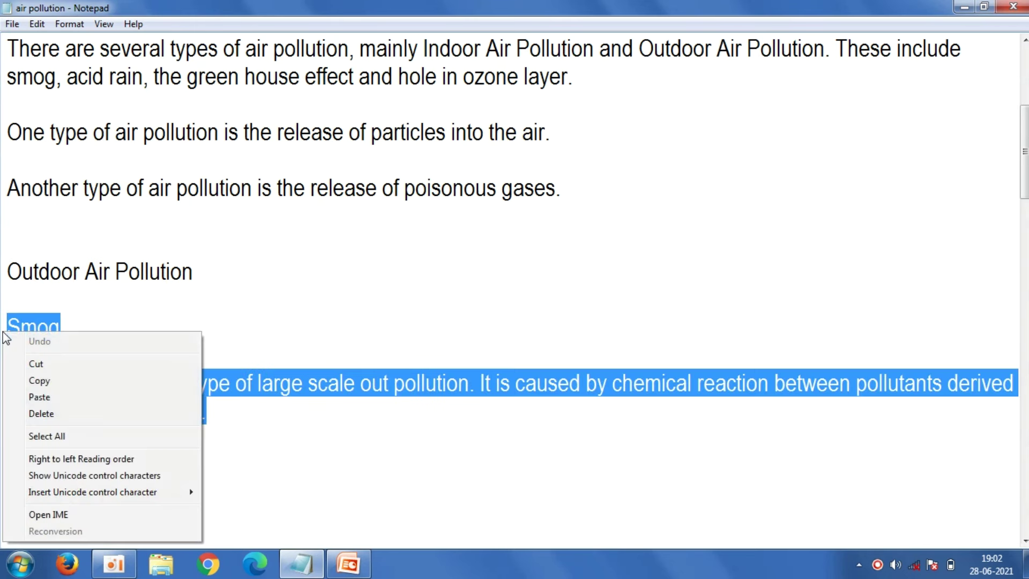
{"action": "left_click", "coordinate": [49, 380]}
{"action": "left_click", "coordinate": [348, 564]}
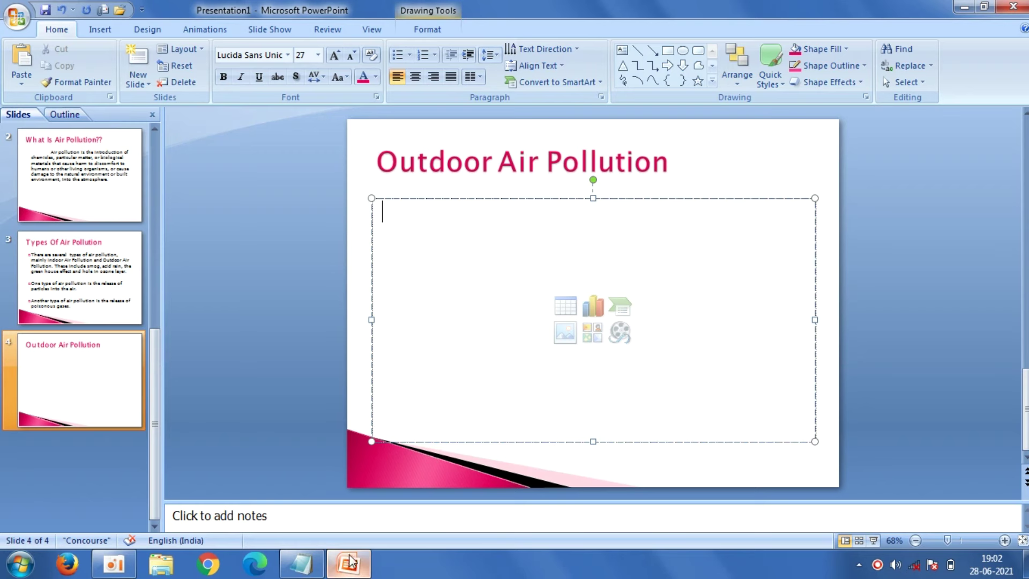
{"action": "right_click", "coordinate": [421, 251]}
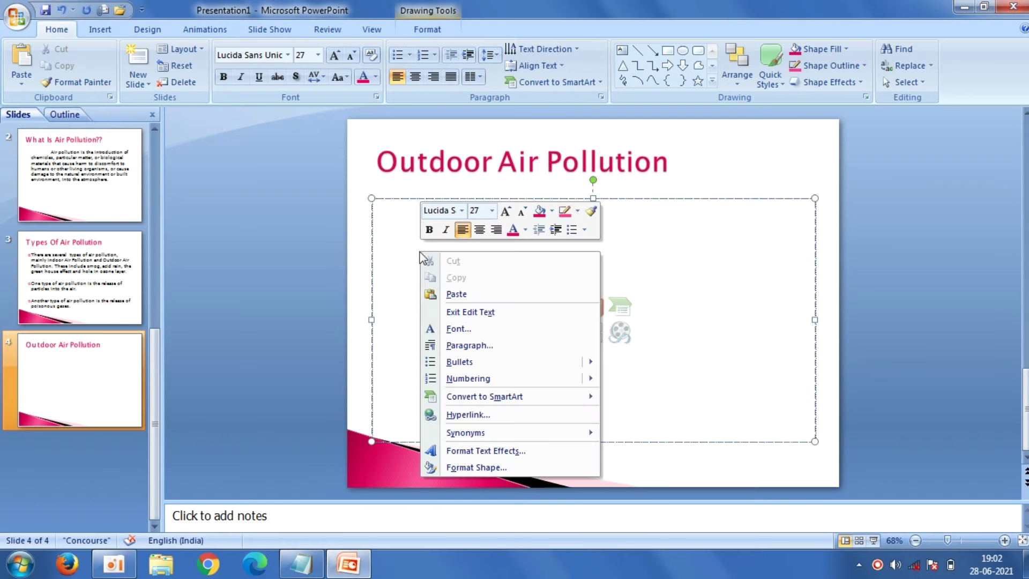
{"action": "left_click", "coordinate": [440, 294]}
Nudge the text box up and make the word 'Smog' bold
{"action": "left_click_drag", "start_coordinate": [446, 201], "coordinate": [447, 192]}
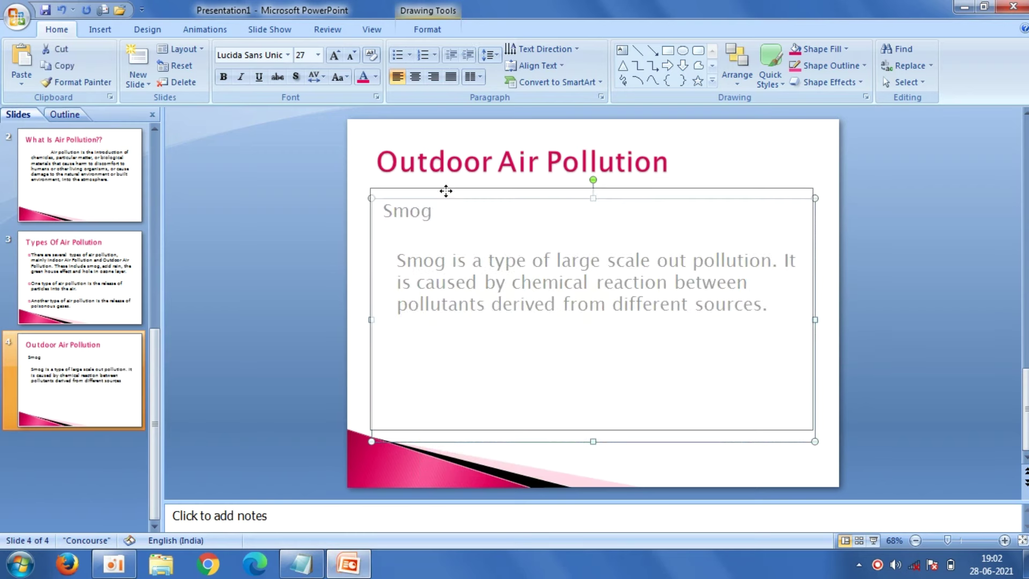
{"action": "double_click", "coordinate": [441, 200]}
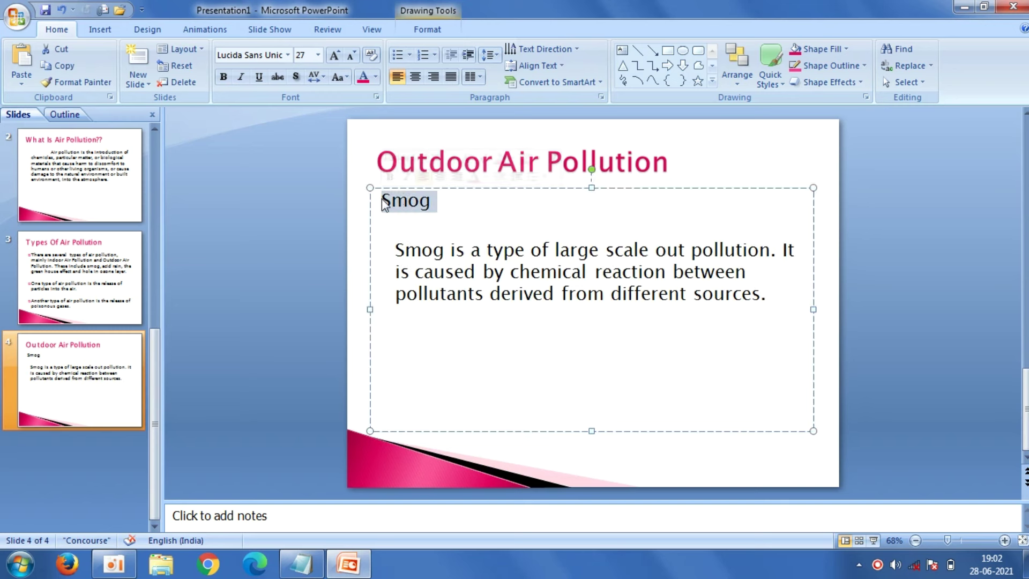
{"action": "left_click", "coordinate": [224, 77]}
{"action": "left_click", "coordinate": [215, 163]}
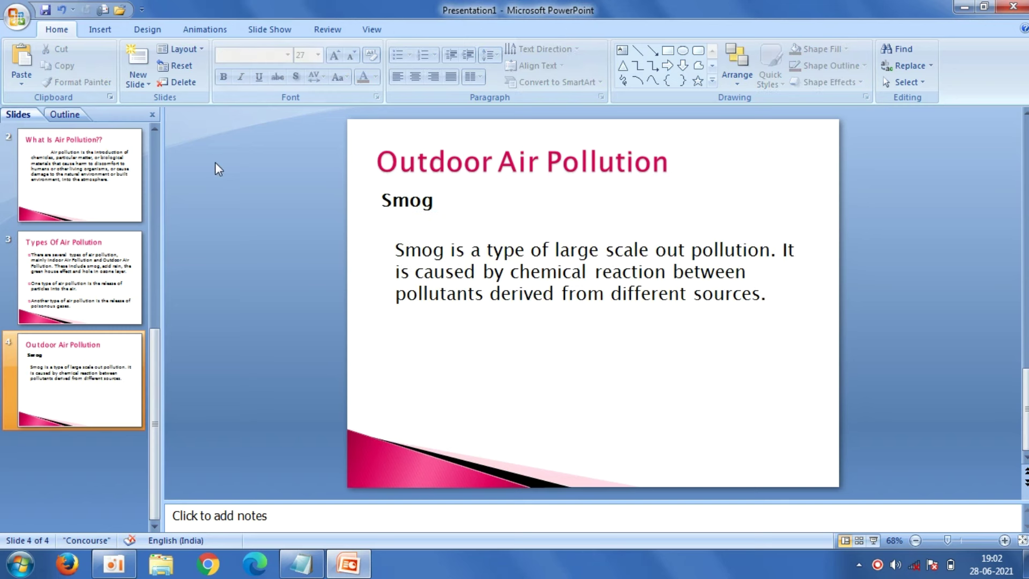
Insert the 1119ep picture onto slide 4
{"action": "left_click", "coordinate": [99, 32]}
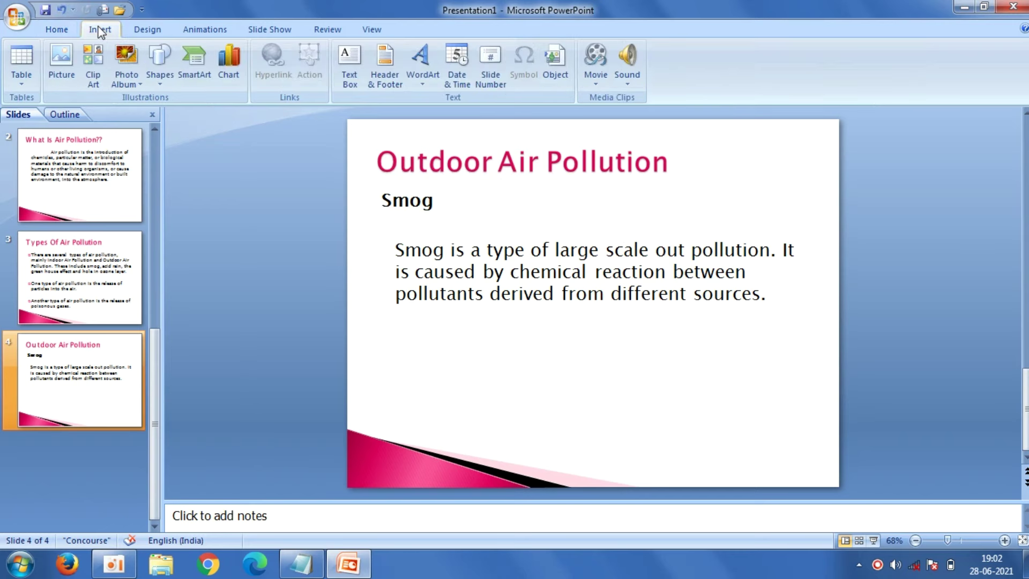
{"action": "left_click", "coordinate": [69, 53]}
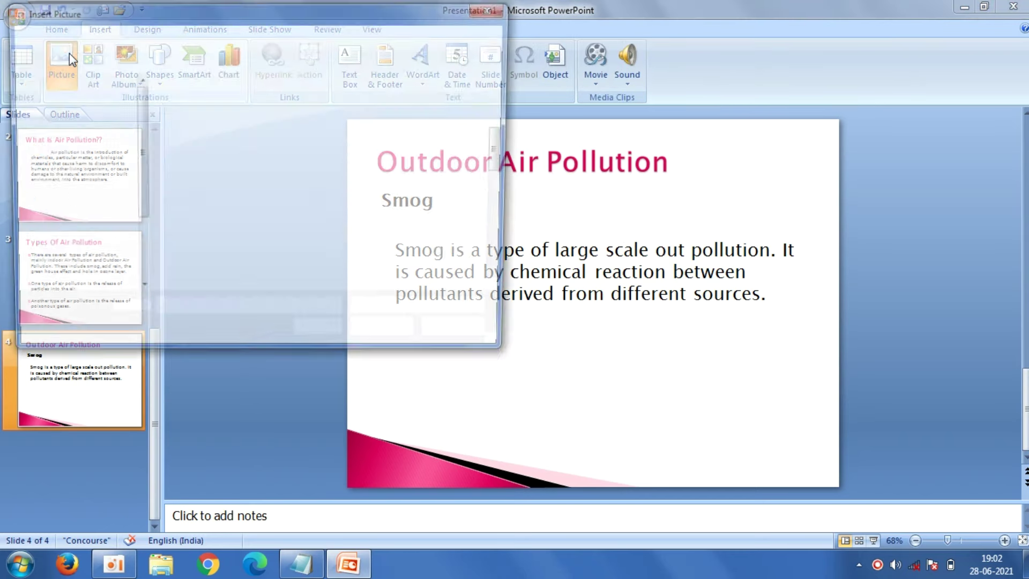
{"action": "left_click", "coordinate": [191, 265]}
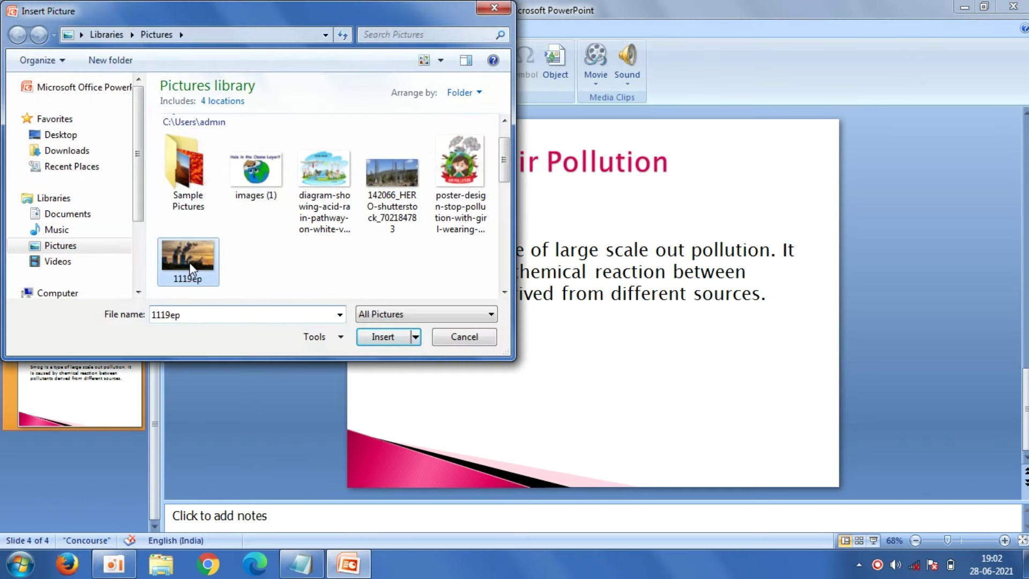
{"action": "left_click", "coordinate": [378, 342]}
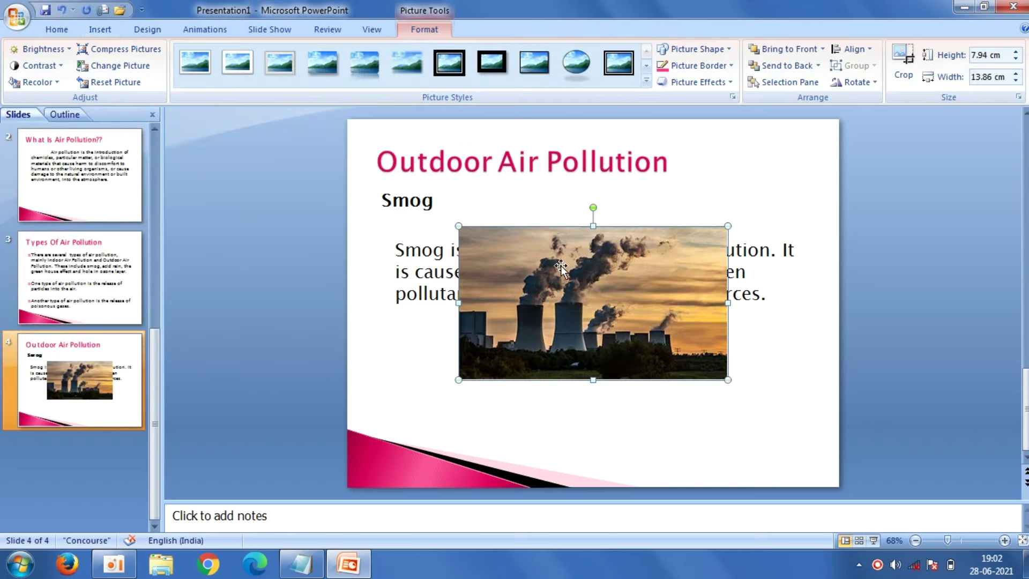
Move the photo below the Smog paragraph and shrink it to about 12.5 × 7.16 cm
{"action": "left_click_drag", "start_coordinate": [567, 278], "coordinate": [580, 339]}
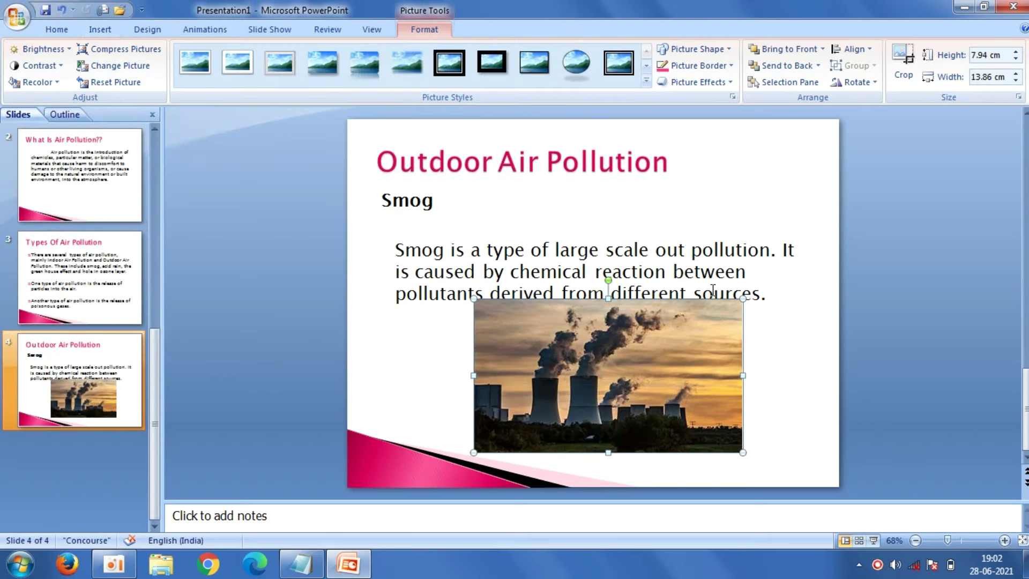
{"action": "left_click_drag", "start_coordinate": [742, 301], "coordinate": [728, 307]}
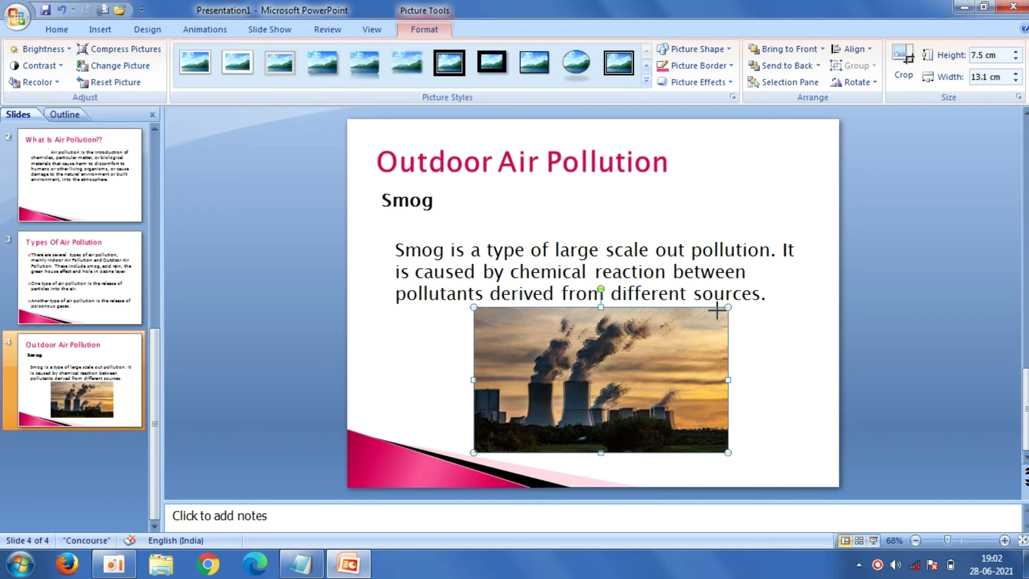
{"action": "left_click_drag", "start_coordinate": [727, 308], "coordinate": [715, 313]}
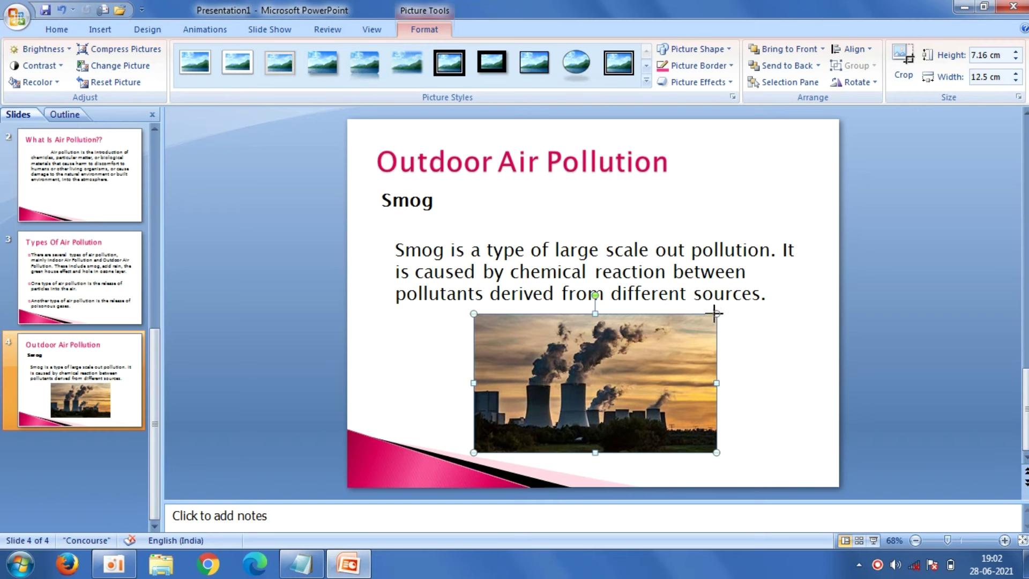
{"action": "left_click", "coordinate": [893, 298]}
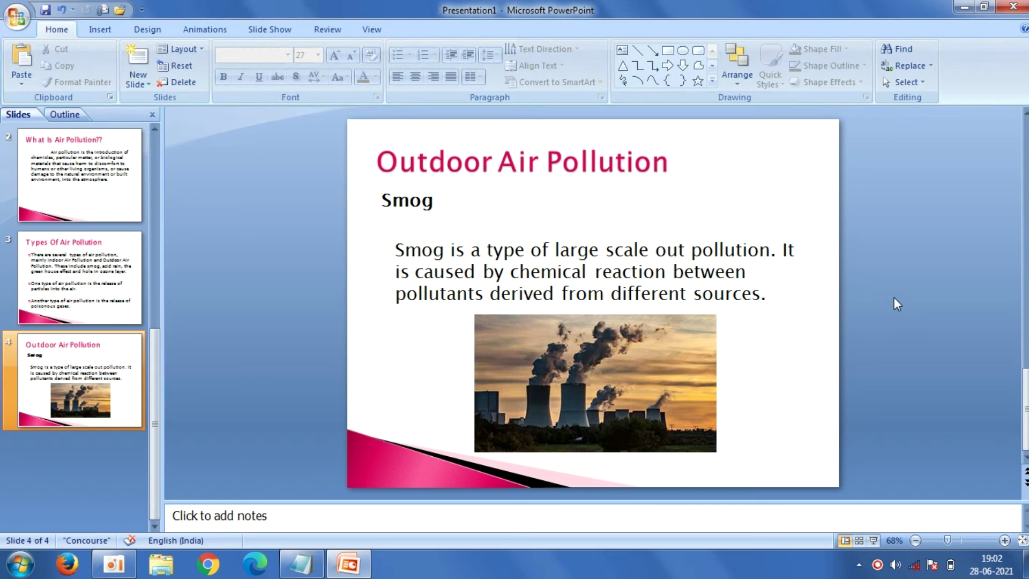
Add a fifth Title and Content slide, keeping the title colour unchanged
{"action": "left_click", "coordinate": [145, 84]}
{"action": "left_click", "coordinate": [255, 143]}
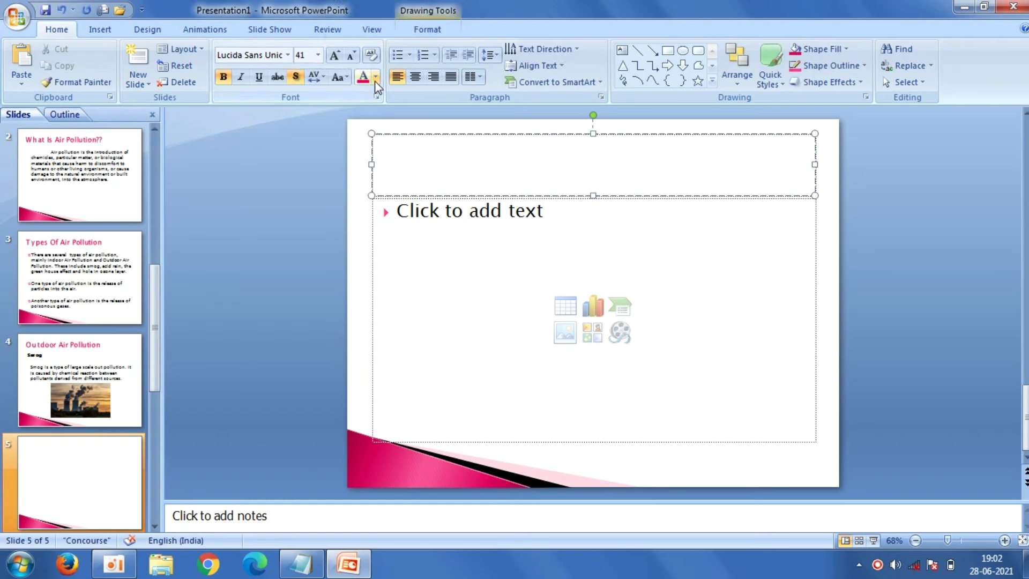
{"action": "left_click", "coordinate": [376, 76]}
{"action": "left_click", "coordinate": [427, 109]}
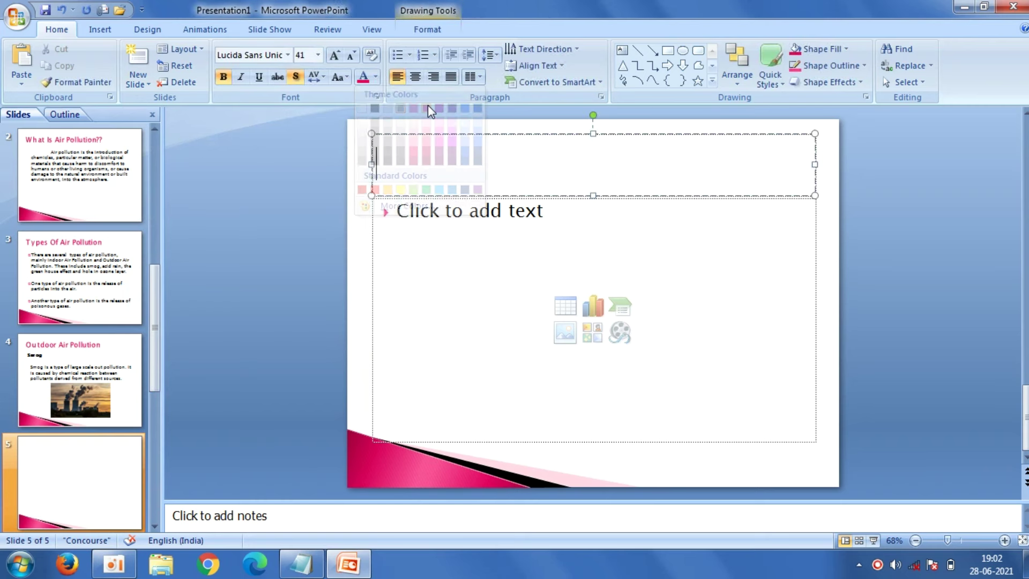
Copy 'Indoor Air Pollution' from the notes into the title and remove the body bullet
{"action": "left_click", "coordinate": [309, 566]}
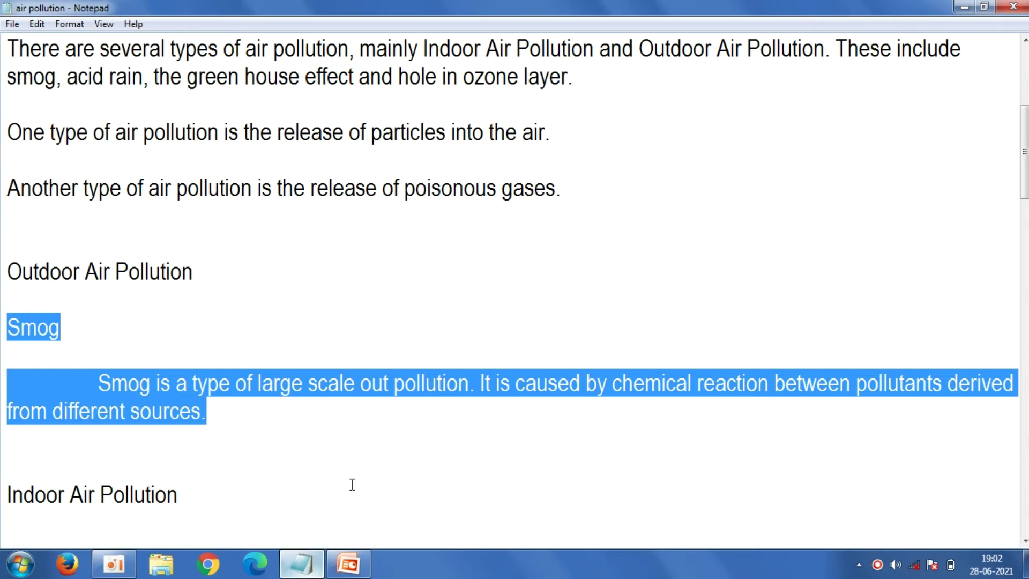
{"action": "left_click_drag", "start_coordinate": [1024, 153], "coordinate": [1025, 184]}
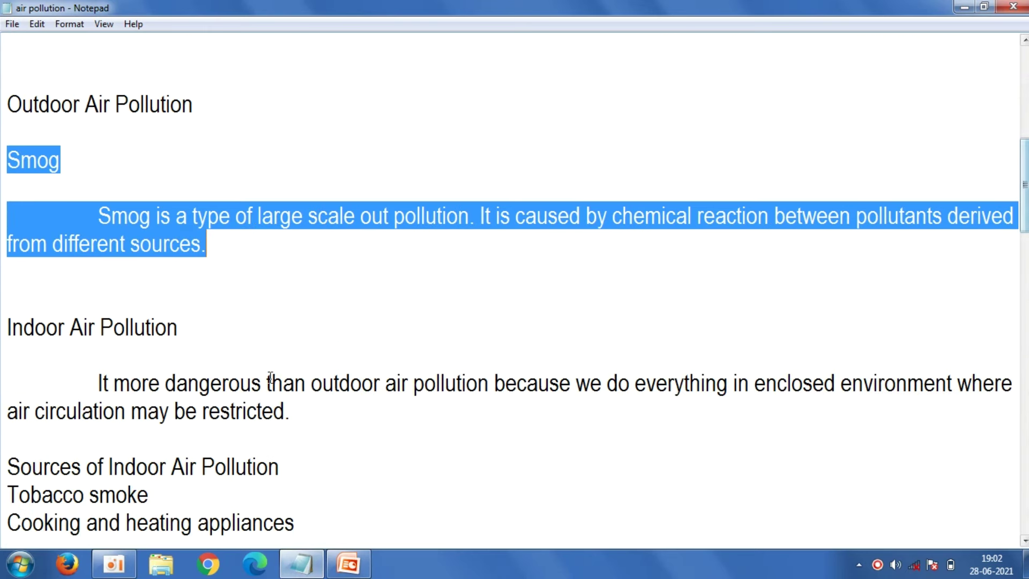
{"action": "left_click_drag", "start_coordinate": [179, 328], "coordinate": [8, 325]}
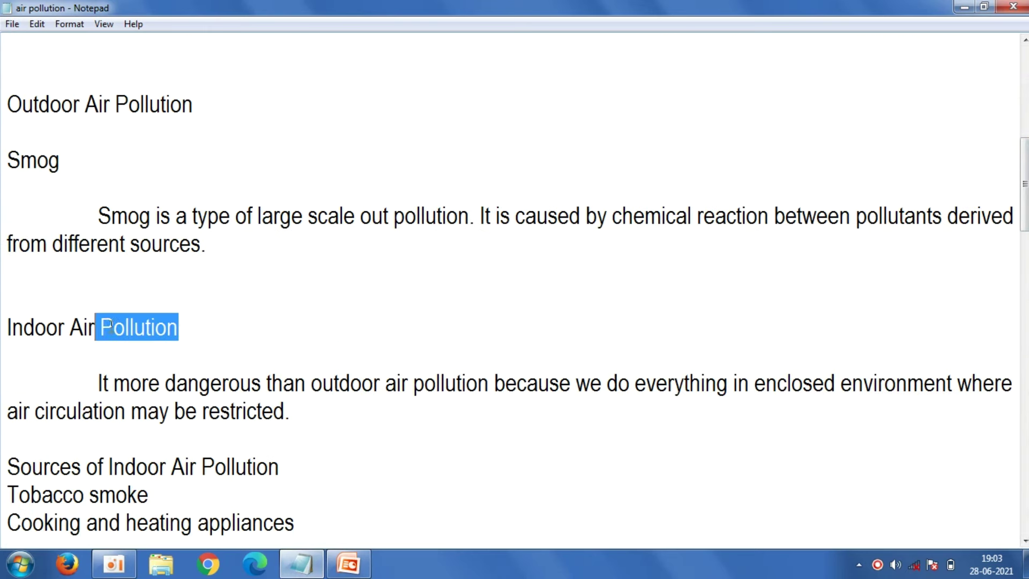
{"action": "right_click", "coordinate": [9, 326]}
{"action": "left_click", "coordinate": [38, 375]}
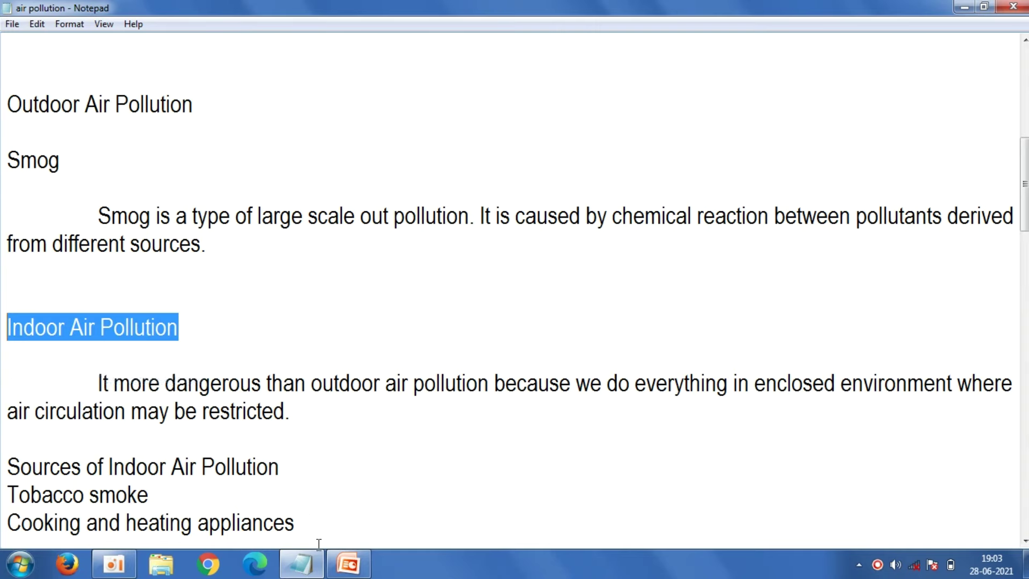
{"action": "left_click", "coordinate": [349, 564]}
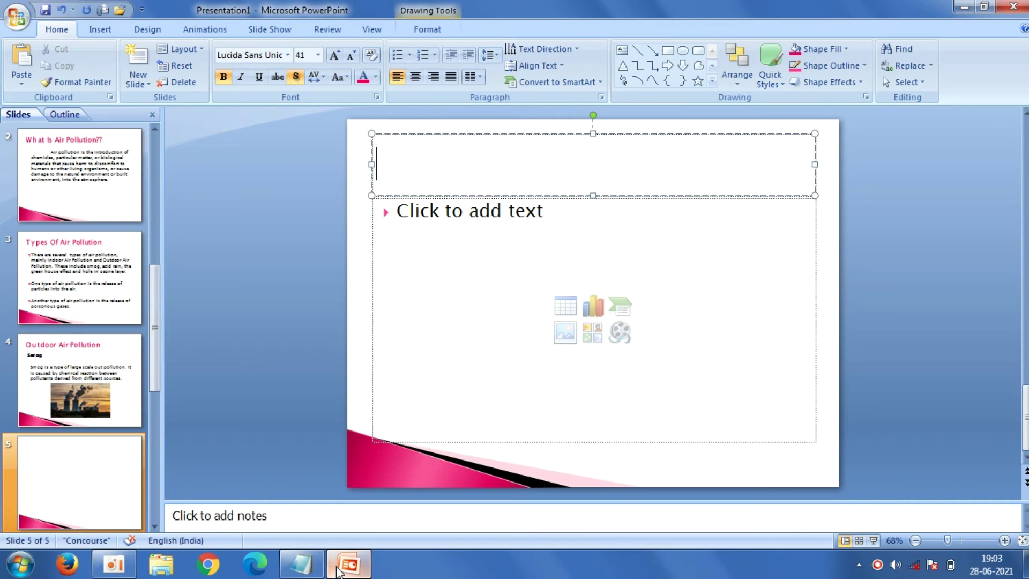
{"action": "right_click", "coordinate": [423, 149]}
{"action": "left_click", "coordinate": [439, 190]}
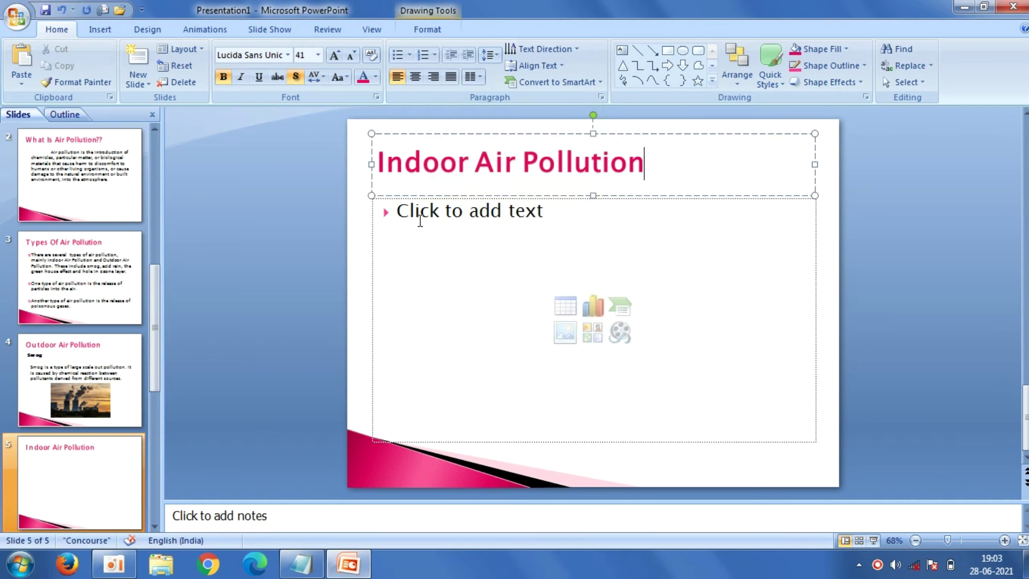
{"action": "left_click", "coordinate": [420, 221]}
{"action": "key", "text": "BackSpace"}
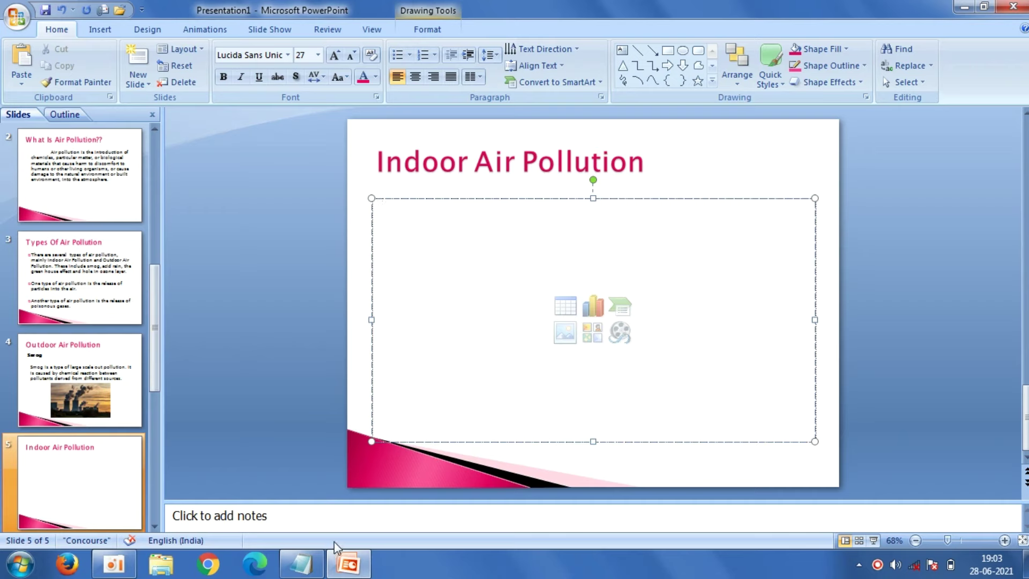
Paste the indoor pollution paragraph and sources heading from the notes into slide 5, indenting its first line
{"action": "left_click", "coordinate": [301, 563]}
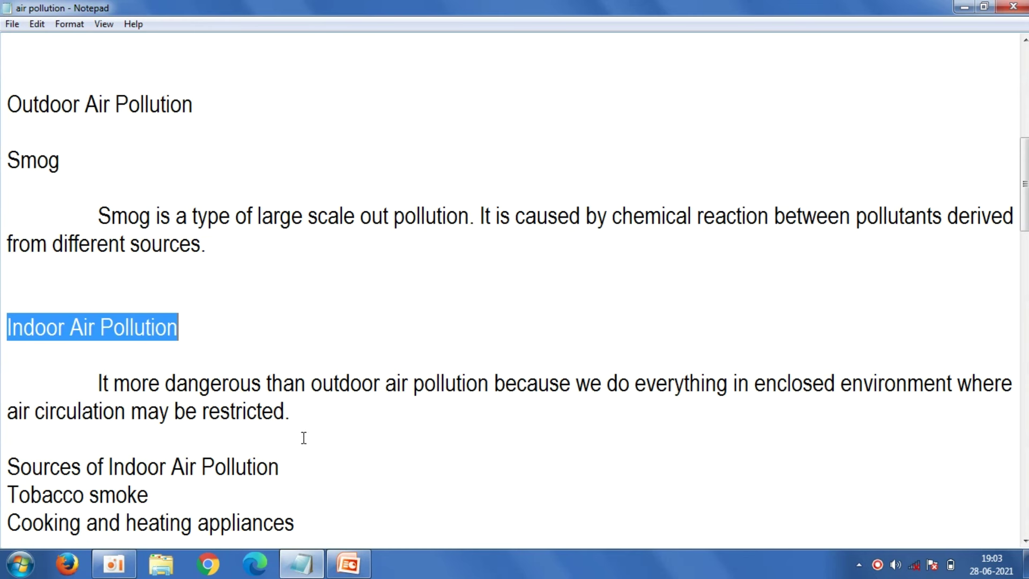
{"action": "left_click_drag", "start_coordinate": [299, 466], "coordinate": [68, 394]}
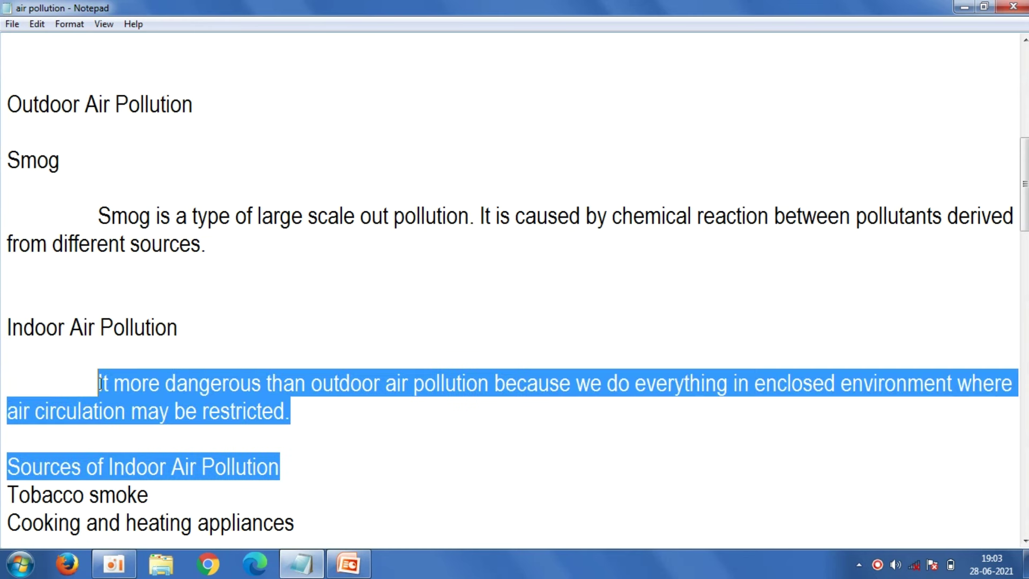
{"action": "right_click", "coordinate": [99, 384]}
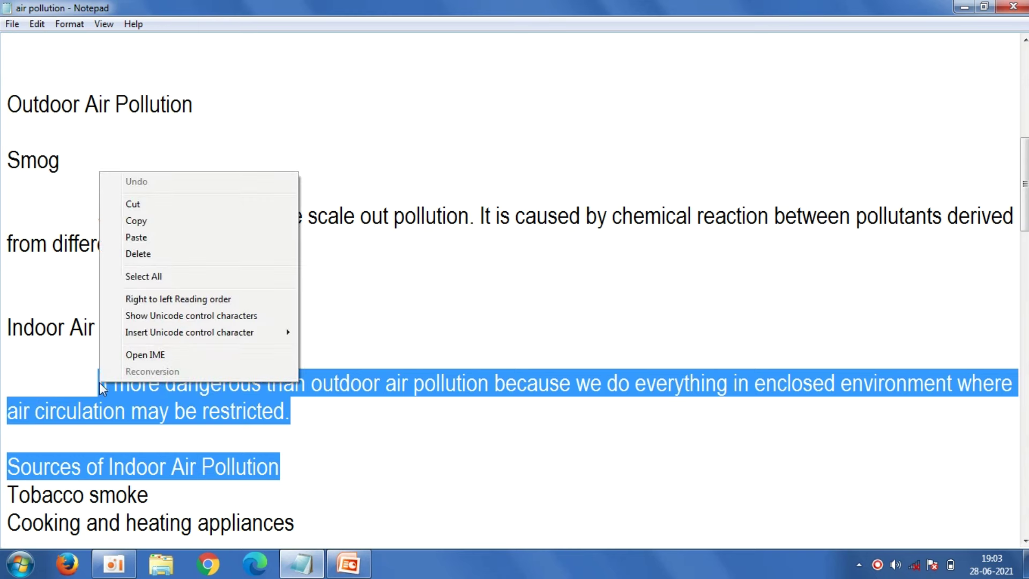
{"action": "left_click", "coordinate": [165, 217]}
{"action": "left_click", "coordinate": [349, 563]}
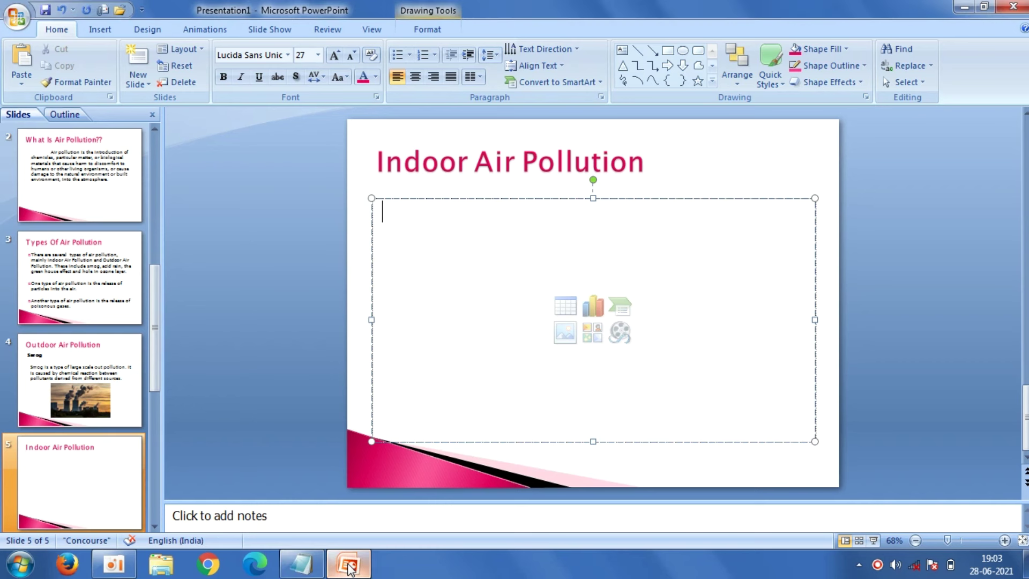
{"action": "right_click", "coordinate": [445, 218]}
{"action": "left_click", "coordinate": [465, 260]}
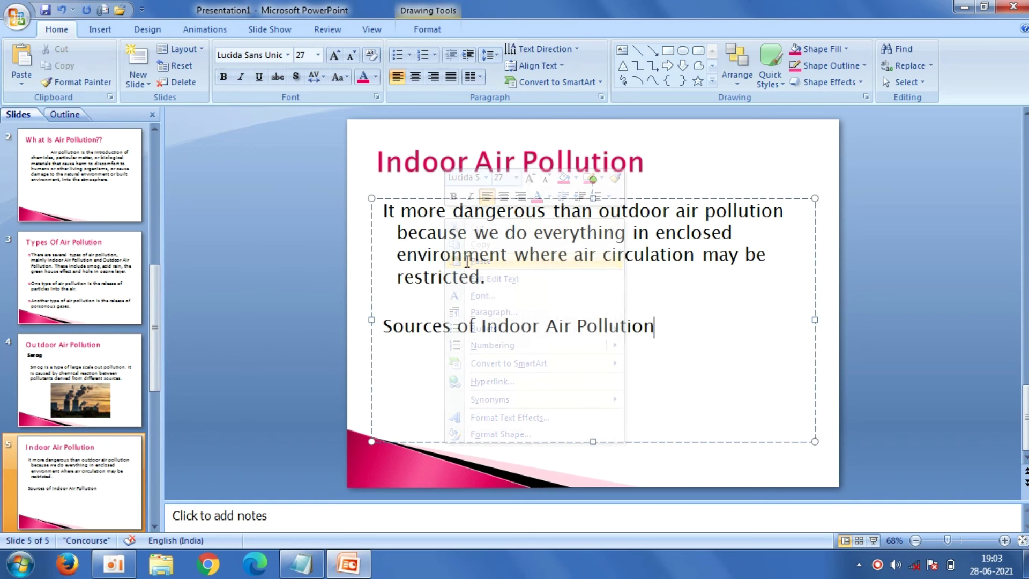
{"action": "left_click", "coordinate": [388, 213]}
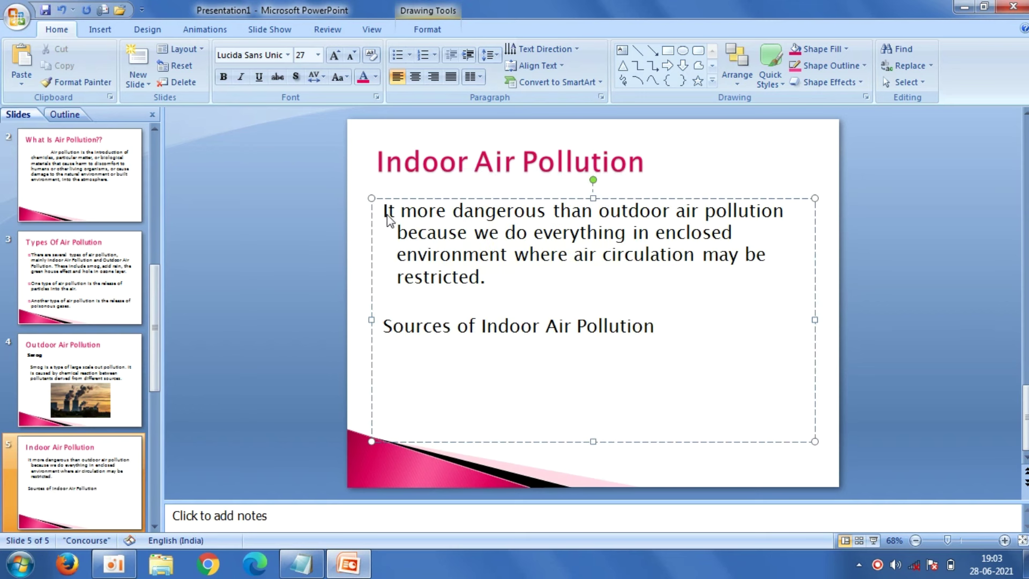
{"action": "key", "text": "Tab"}
{"action": "key", "text": "Tab"}
{"action": "key", "text": "Tab"}
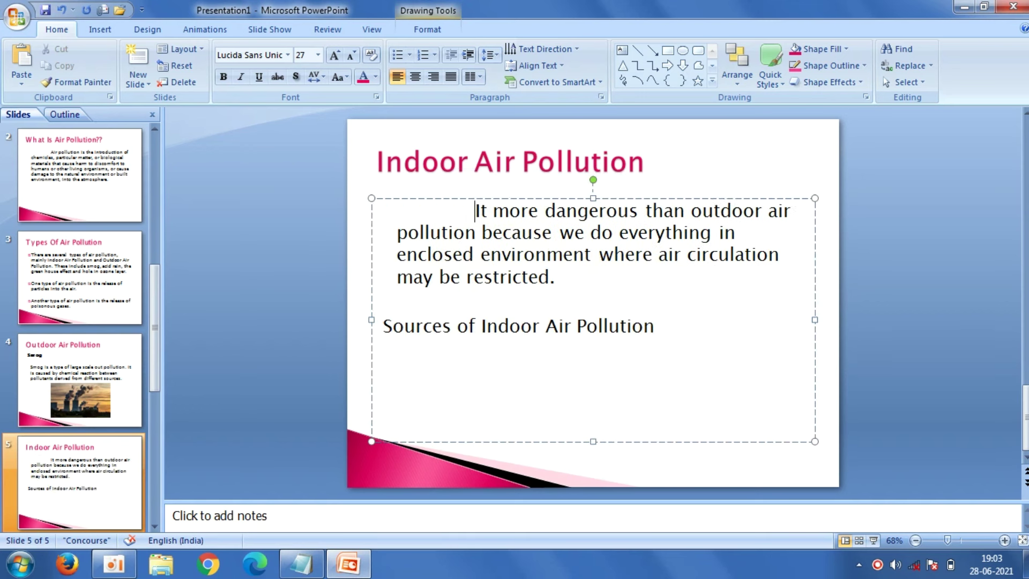
Start a new line below the sources heading with checkmark bullets
{"action": "left_click", "coordinate": [892, 247]}
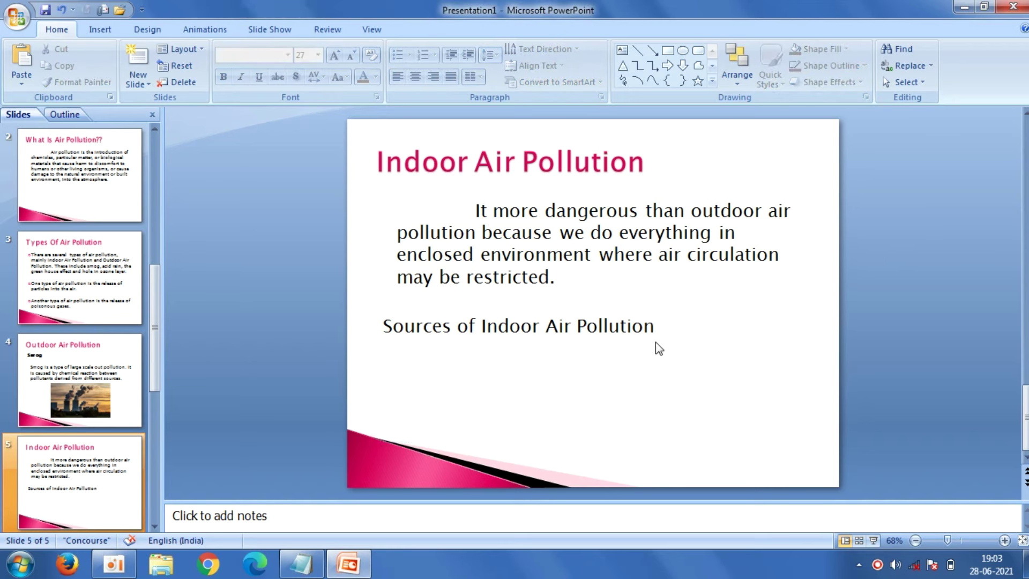
{"action": "left_click", "coordinate": [657, 327]}
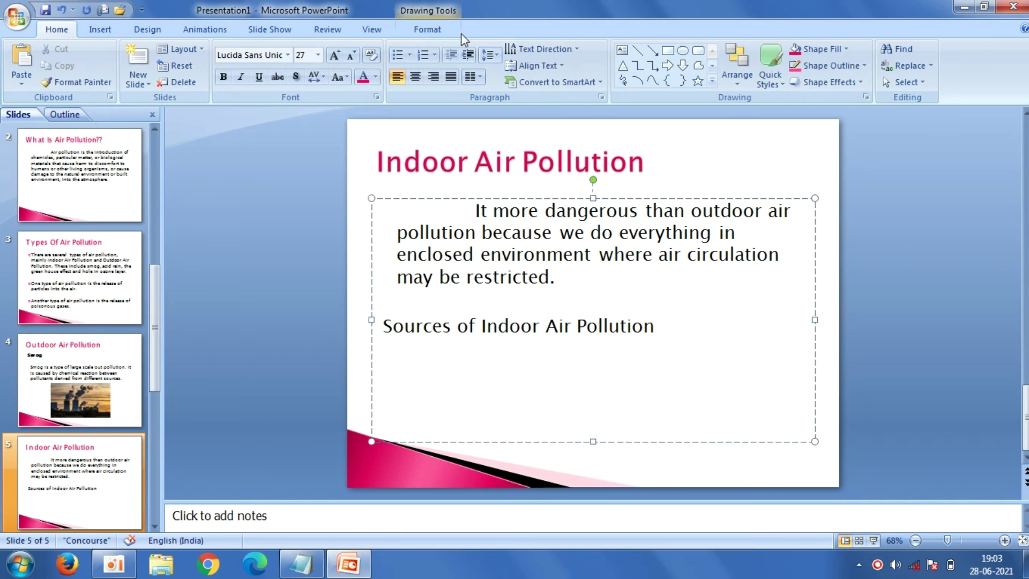
{"action": "key", "text": "Return"}
{"action": "left_click", "coordinate": [409, 55]}
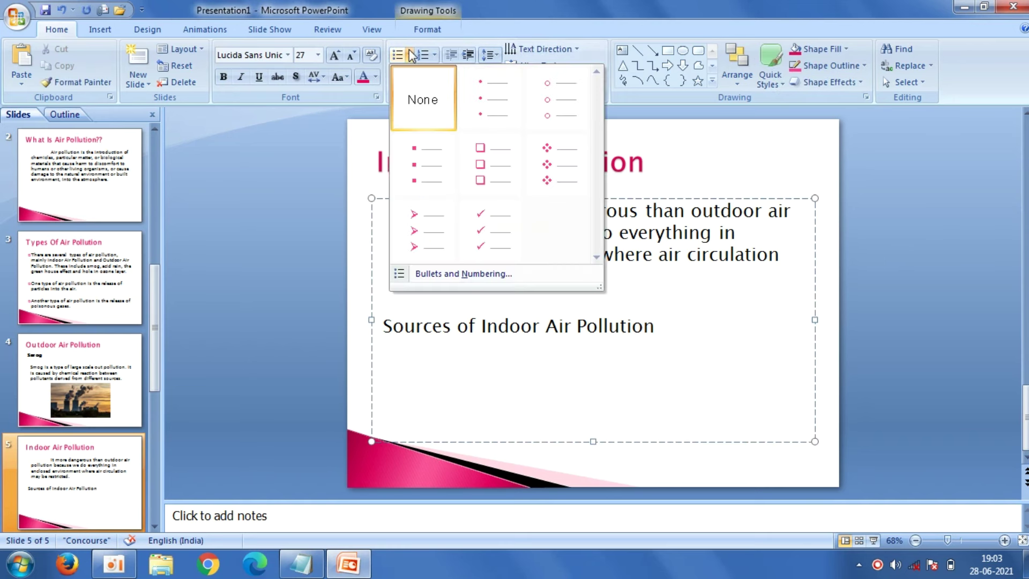
{"action": "left_click", "coordinate": [468, 235]}
Paste the three indoor pollution sources from the notes as a checkmark list
{"action": "left_click", "coordinate": [302, 564]}
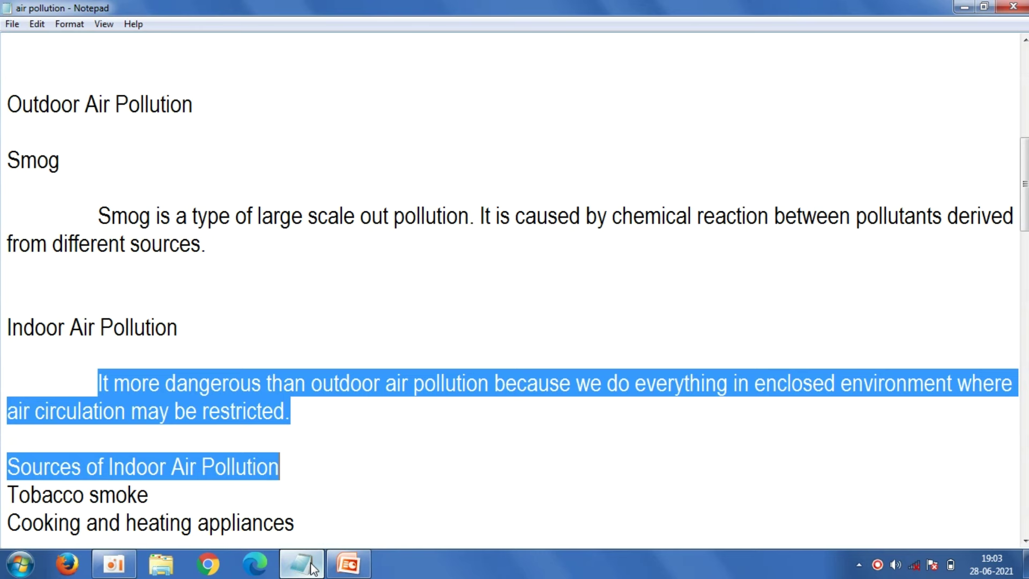
{"action": "left_click_drag", "start_coordinate": [1025, 183], "coordinate": [1024, 225]}
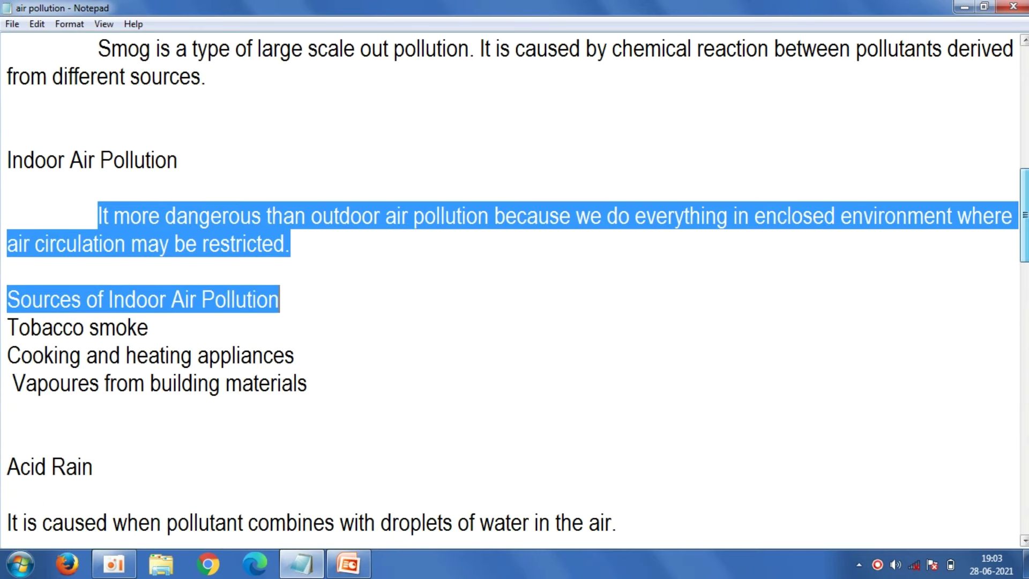
{"action": "mouse_move", "coordinate": [316, 325]}
{"action": "left_mouse_down"}
{"action": "mouse_move", "coordinate": [60, 299]}
{"action": "mouse_move", "coordinate": [12, 273]}
{"action": "left_mouse_up"}
{"action": "right_click", "coordinate": [12, 271]}
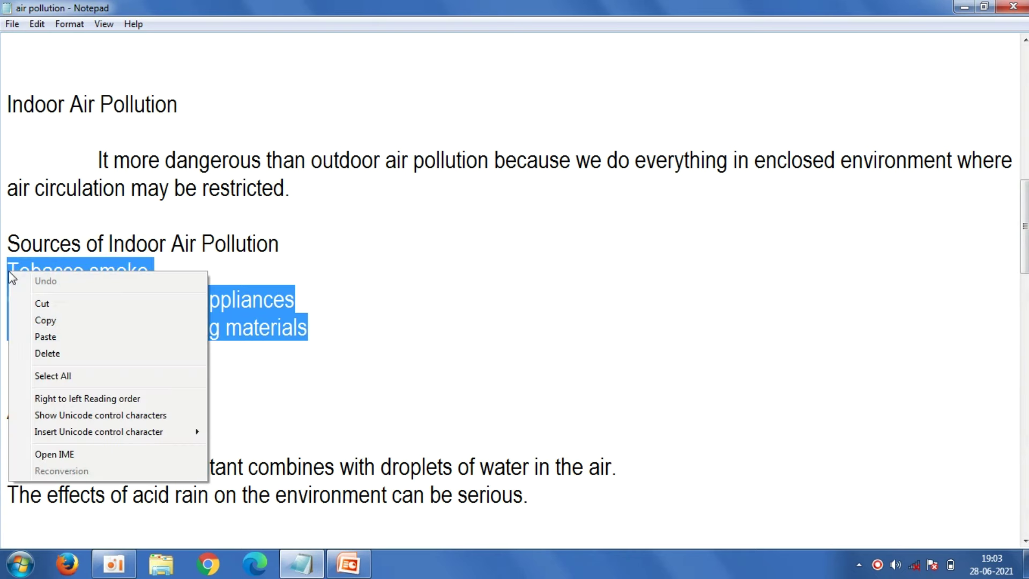
{"action": "left_click", "coordinate": [45, 316]}
{"action": "left_click", "coordinate": [349, 564]}
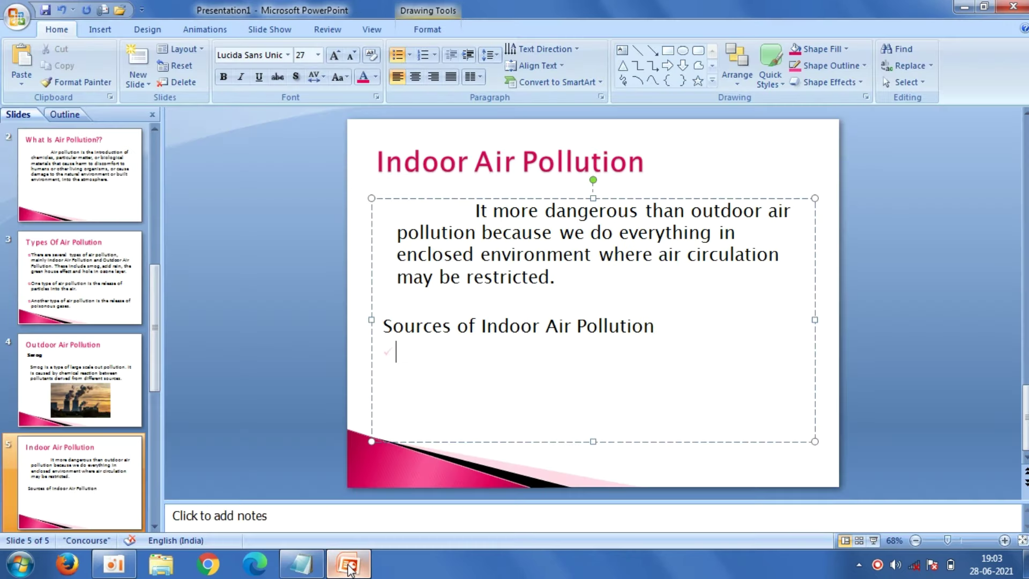
{"action": "right_click", "coordinate": [439, 363]}
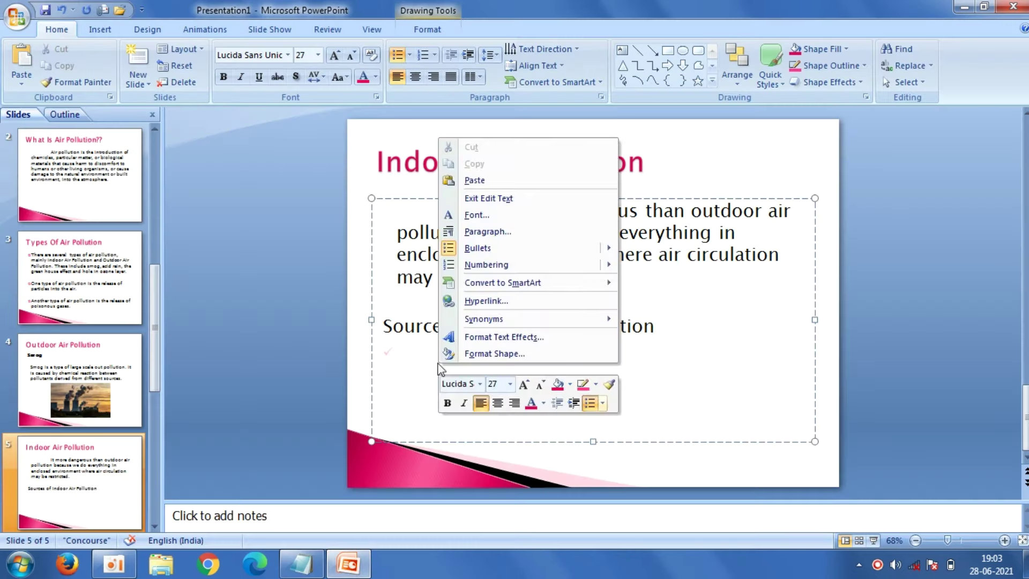
{"action": "left_click", "coordinate": [486, 184]}
{"action": "left_click", "coordinate": [234, 249]}
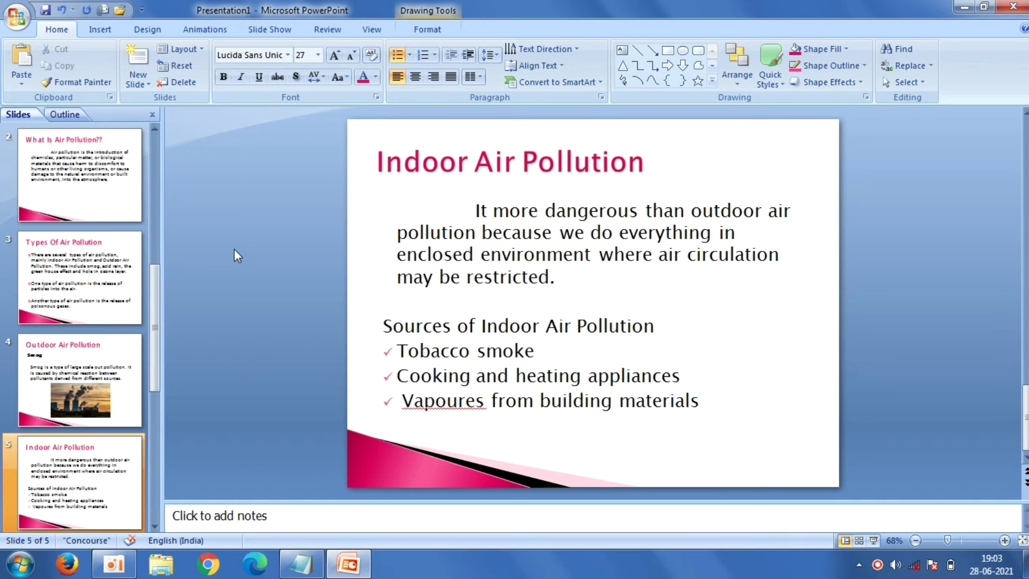
{"action": "left_click", "coordinate": [138, 84]}
Insert a Title and Content slide and give its title text a pink colour
{"action": "left_click", "coordinate": [233, 150]}
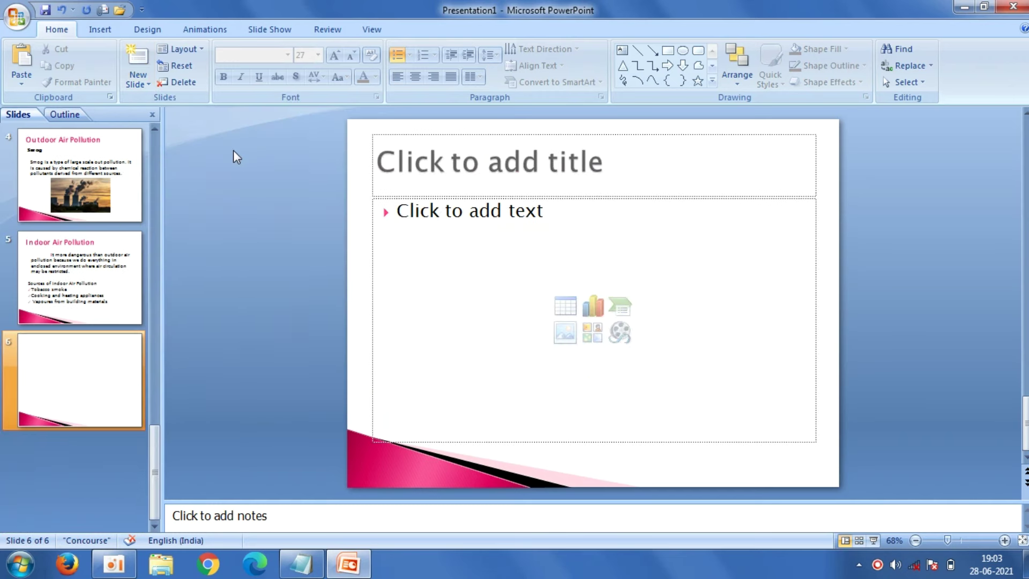
{"action": "left_click", "coordinate": [411, 154]}
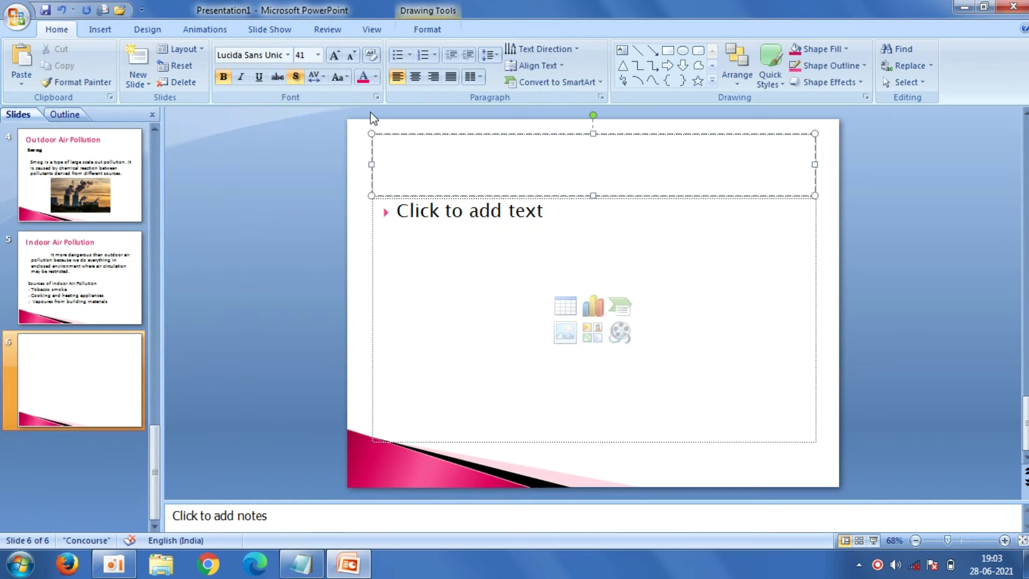
{"action": "left_click", "coordinate": [376, 79]}
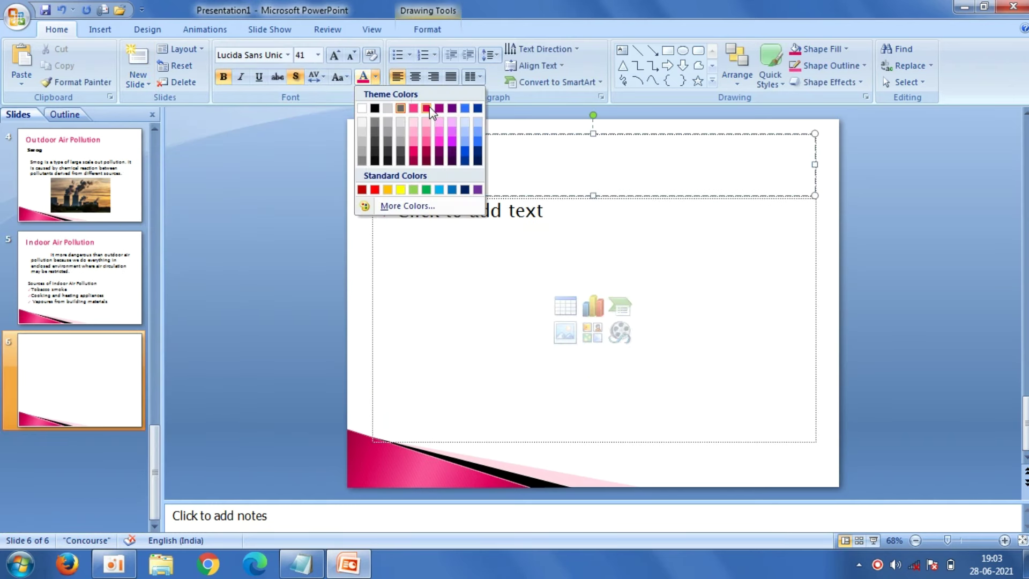
{"action": "left_click", "coordinate": [422, 134]}
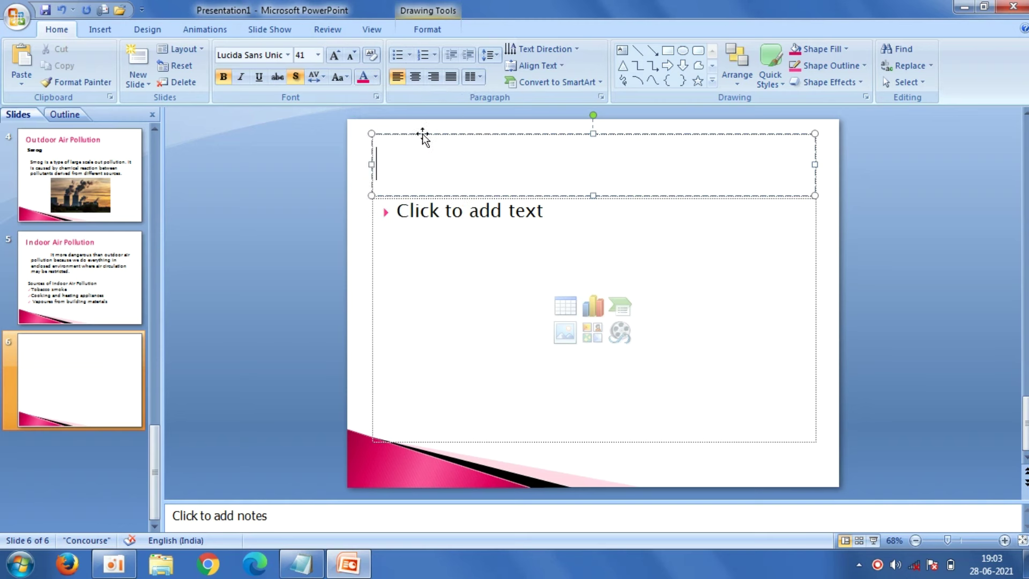
Copy the 'Acid Rain' heading from the notes into the slide title
{"action": "left_click", "coordinate": [305, 564]}
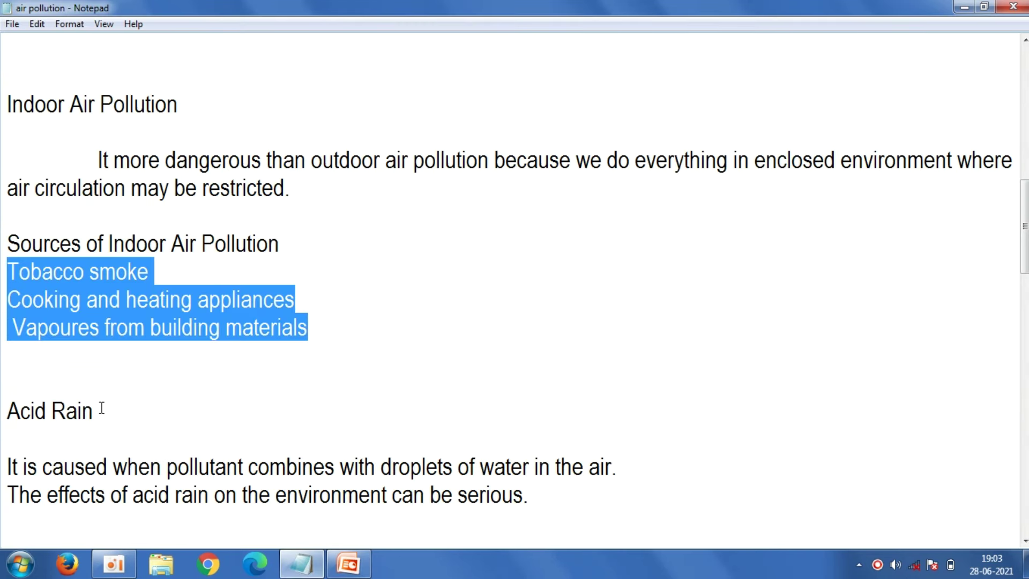
{"action": "left_click_drag", "start_coordinate": [101, 409], "coordinate": [12, 411]}
{"action": "right_click", "coordinate": [7, 412]}
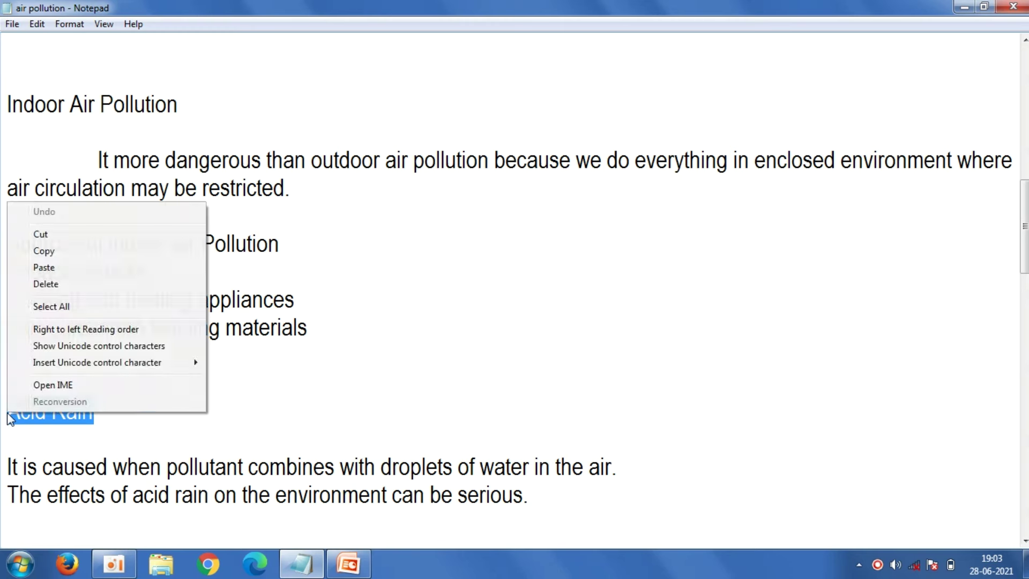
{"action": "left_click", "coordinate": [84, 253]}
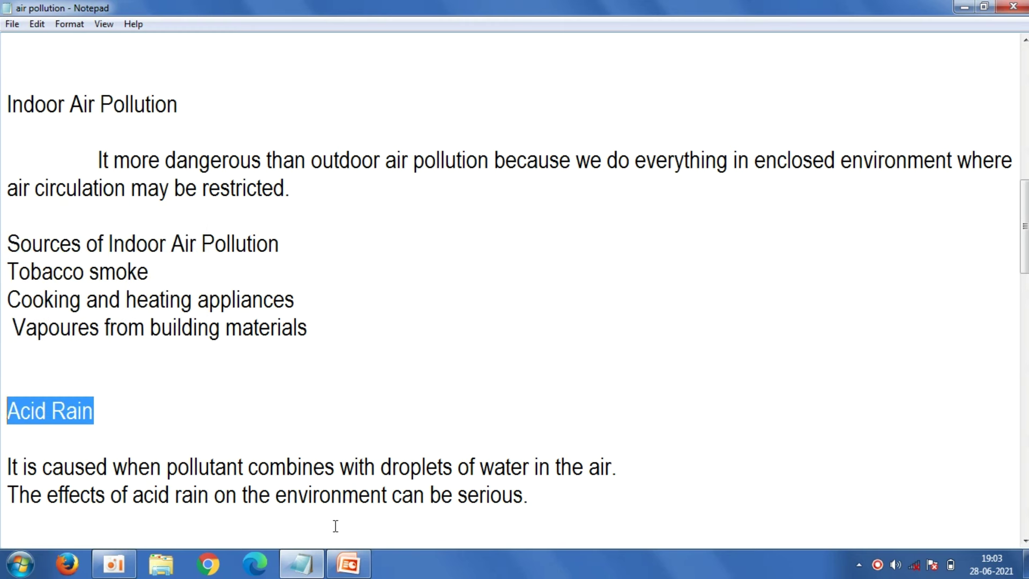
{"action": "left_click", "coordinate": [348, 564]}
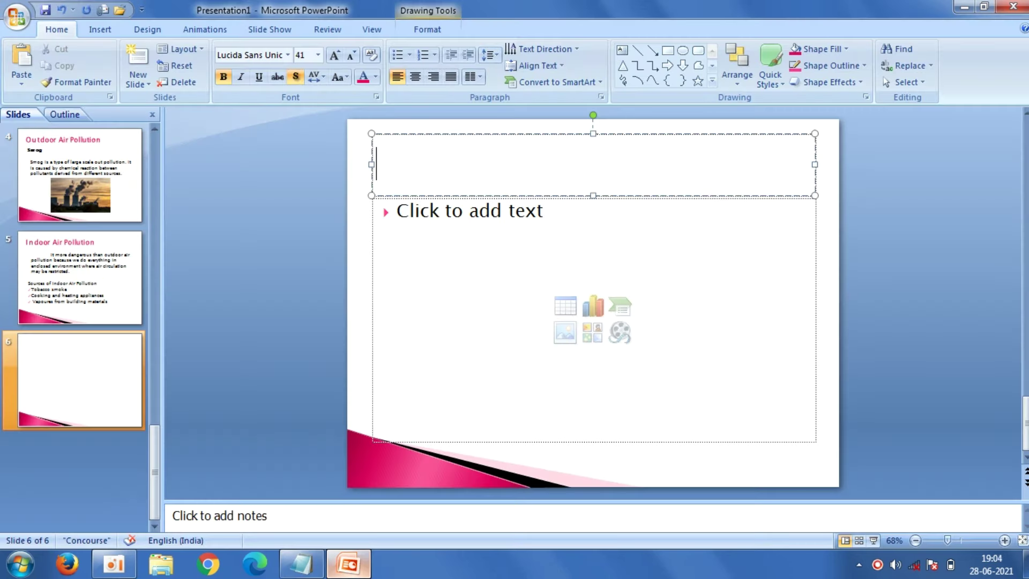
{"action": "right_click", "coordinate": [418, 171]}
{"action": "left_click", "coordinate": [434, 209]}
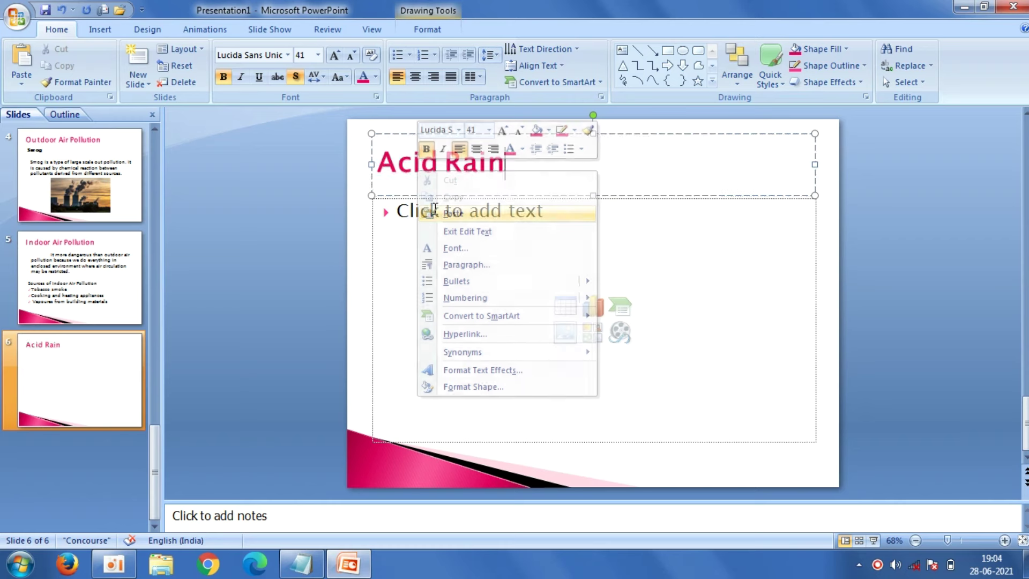
{"action": "left_click", "coordinate": [409, 220]}
Set the body's bullet style and paste the two sentences on acid rain's cause and effects
{"action": "left_click", "coordinate": [409, 55]}
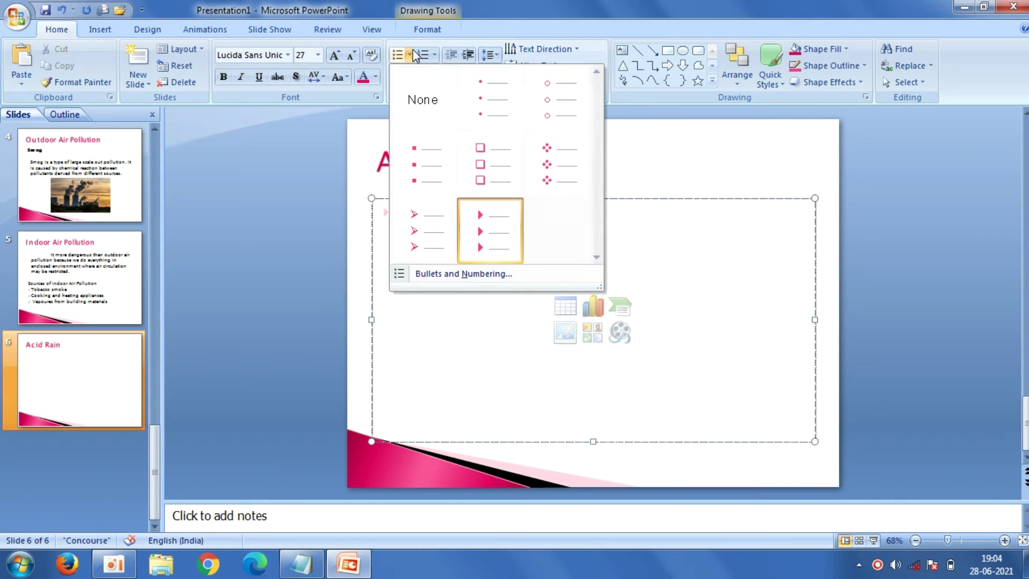
{"action": "left_click", "coordinate": [436, 153]}
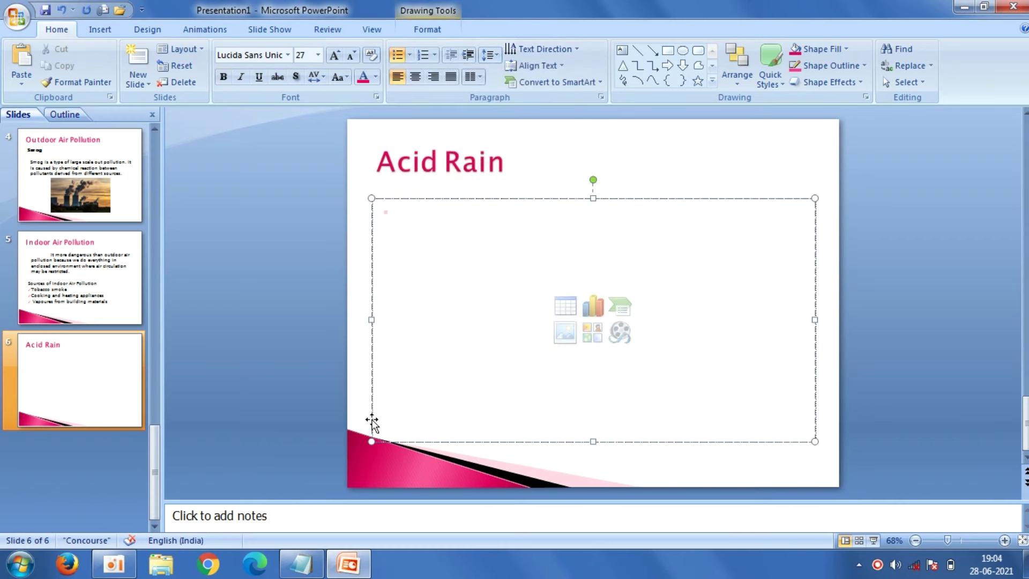
{"action": "left_click", "coordinate": [302, 563]}
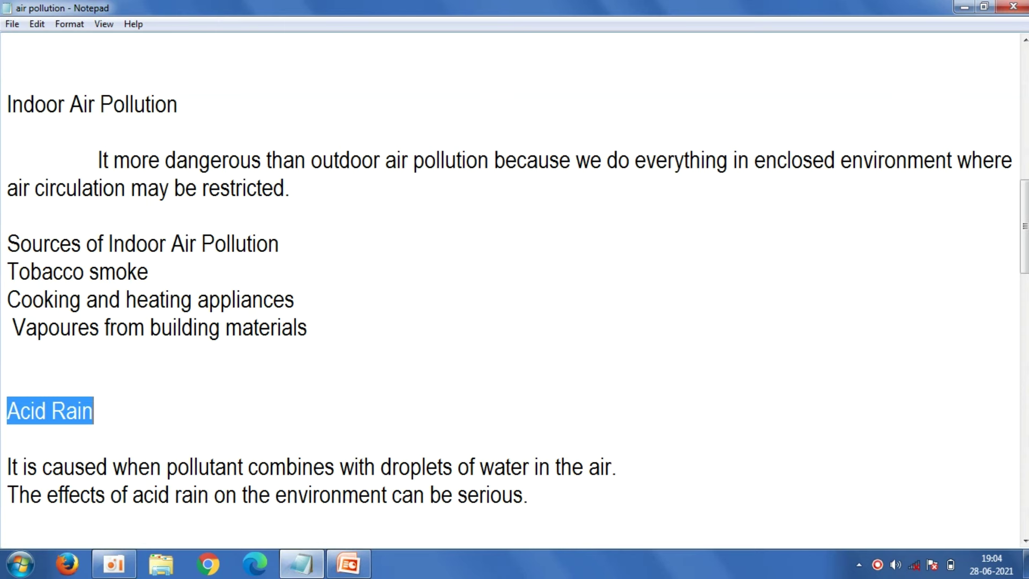
{"action": "scroll", "coordinate": [1020, 203], "scroll_direction": "down", "scroll_amount": 3}
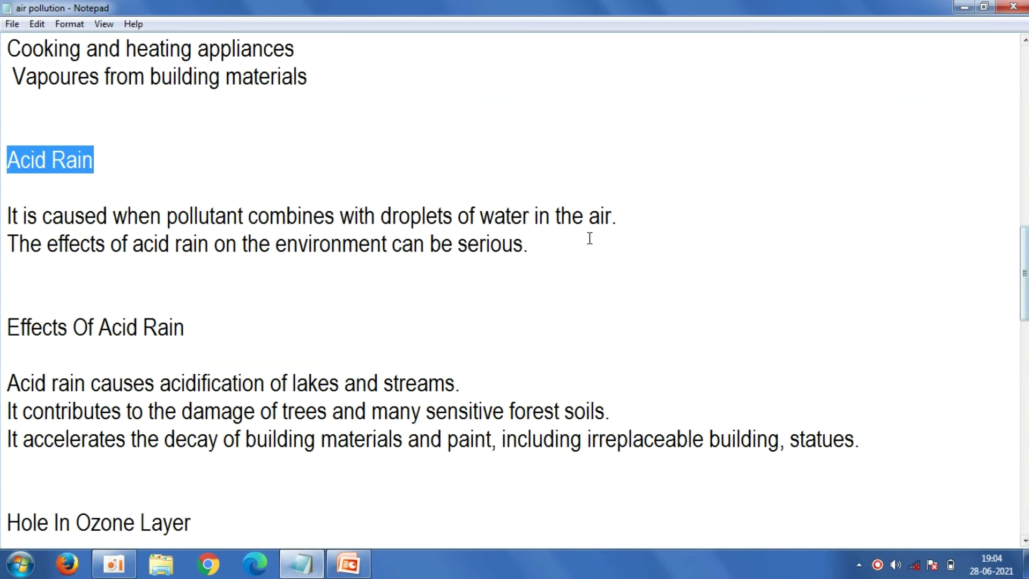
{"action": "left_click_drag", "start_coordinate": [531, 244], "coordinate": [8, 216]}
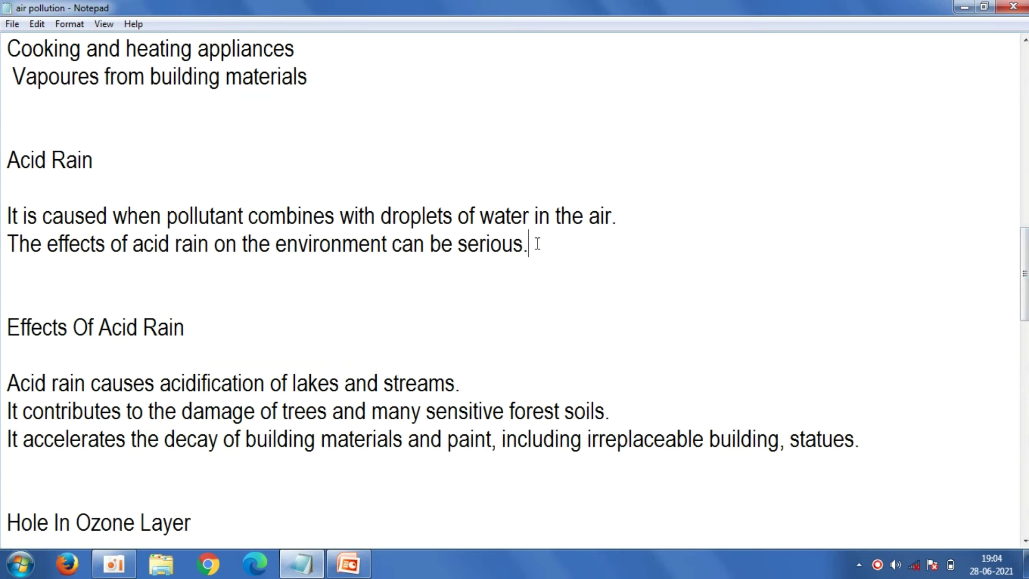
{"action": "right_click", "coordinate": [8, 215]}
{"action": "left_click", "coordinate": [55, 265]}
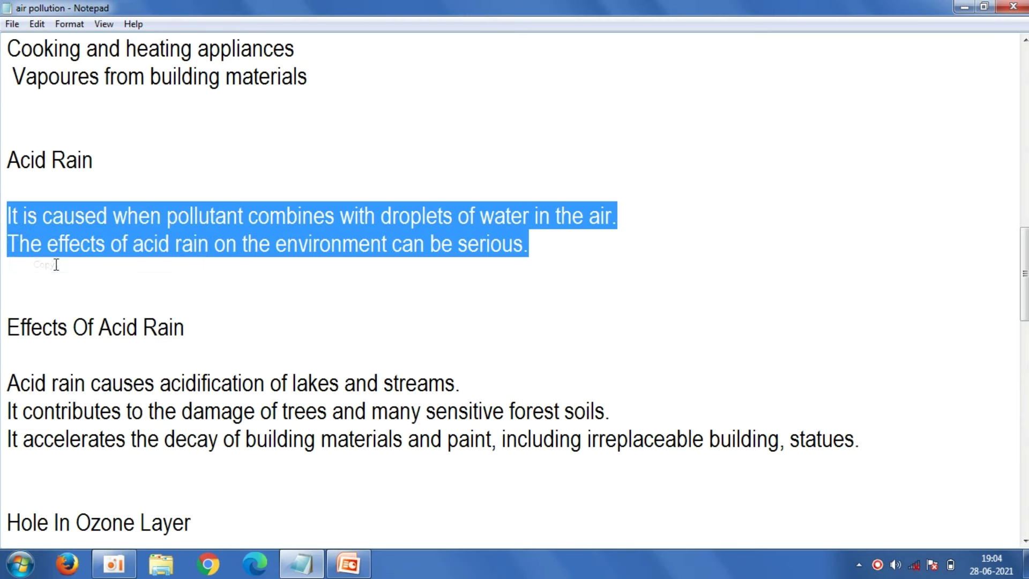
{"action": "left_click", "coordinate": [348, 564]}
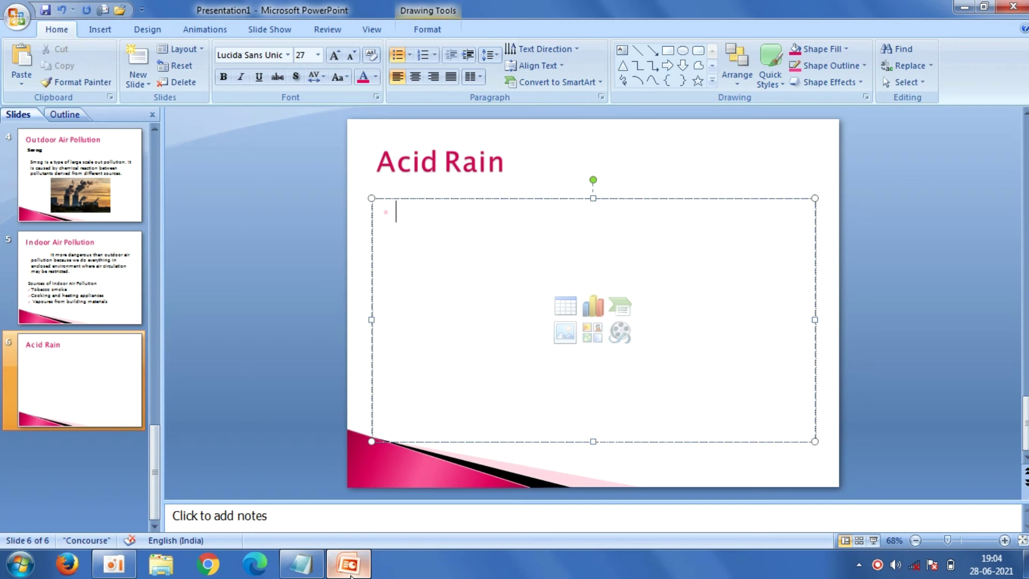
{"action": "right_click", "coordinate": [440, 238]}
{"action": "left_click", "coordinate": [471, 279]}
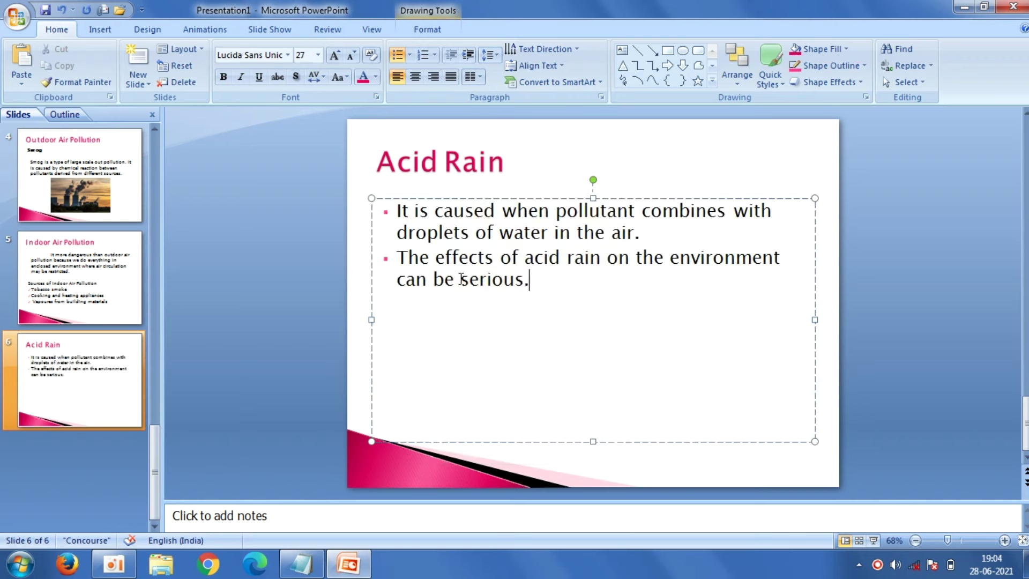
{"action": "left_click", "coordinate": [284, 251]}
{"action": "left_click", "coordinate": [92, 28]}
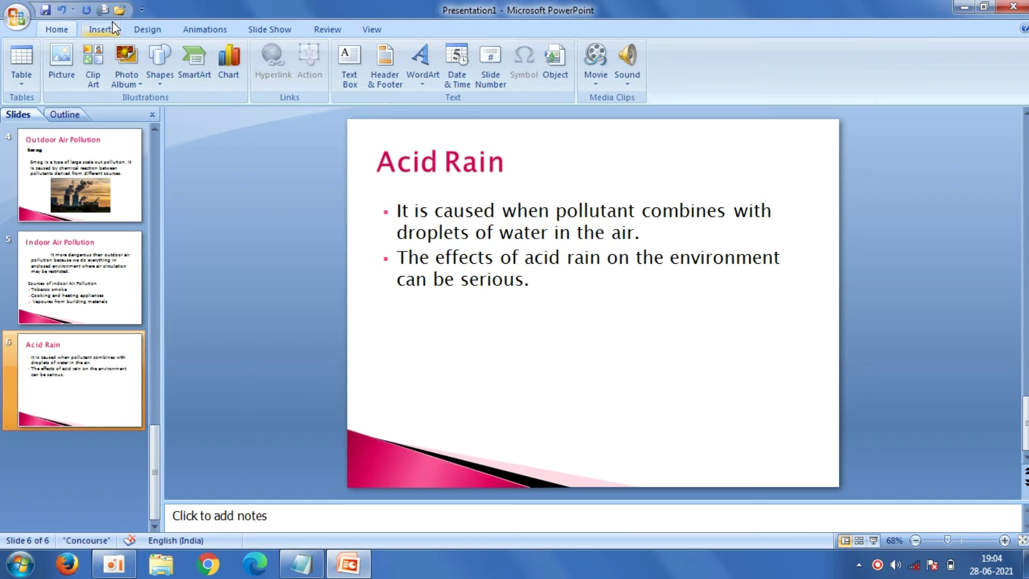
{"action": "left_click", "coordinate": [66, 48]}
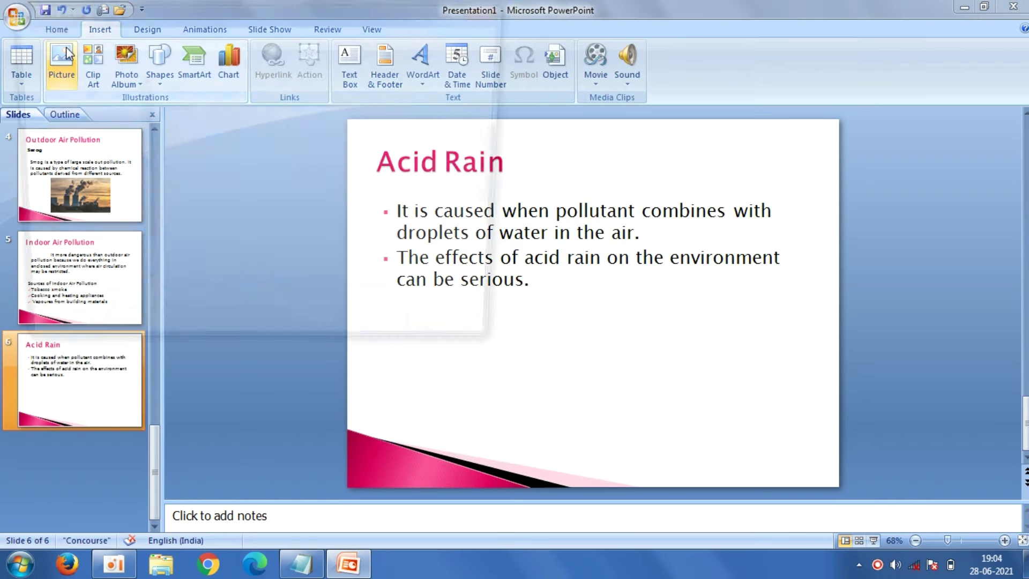
Insert the acid rain diagram and shrink it to uncover the bullet text
{"action": "left_click", "coordinate": [332, 187]}
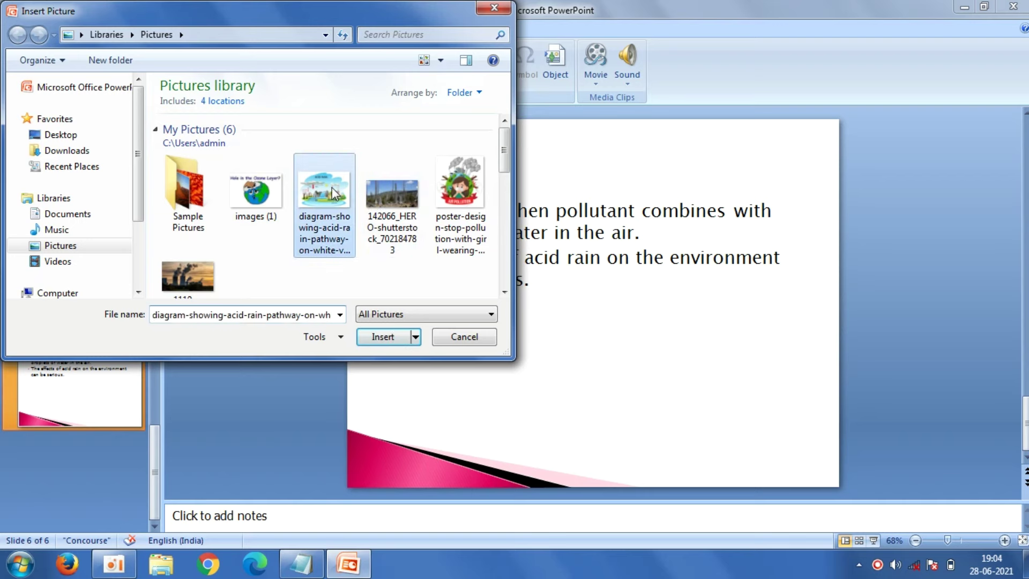
{"action": "left_click", "coordinate": [393, 342]}
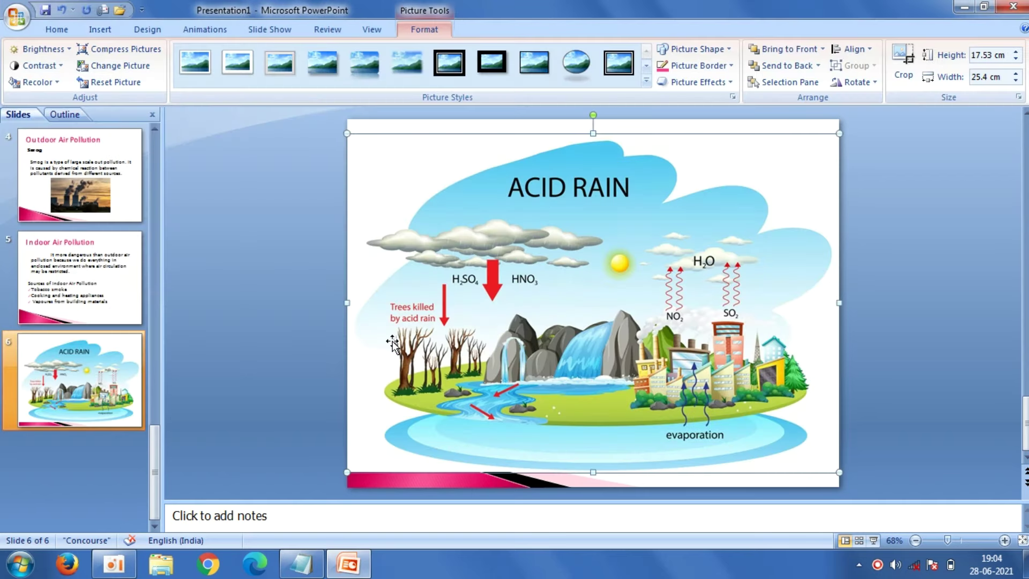
{"action": "left_click_drag", "start_coordinate": [346, 472], "coordinate": [470, 387]}
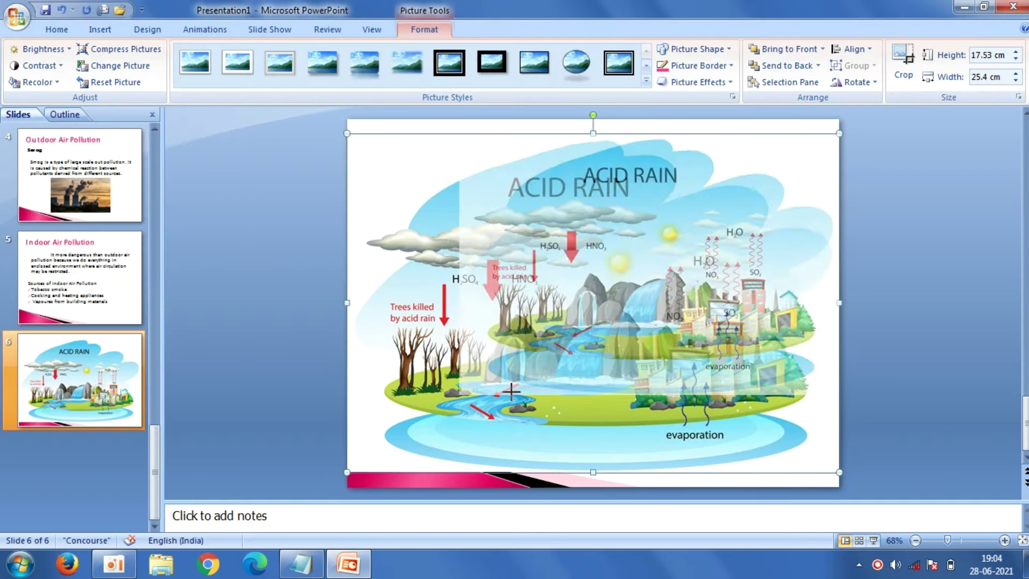
{"action": "left_click_drag", "start_coordinate": [716, 187], "coordinate": [716, 264]}
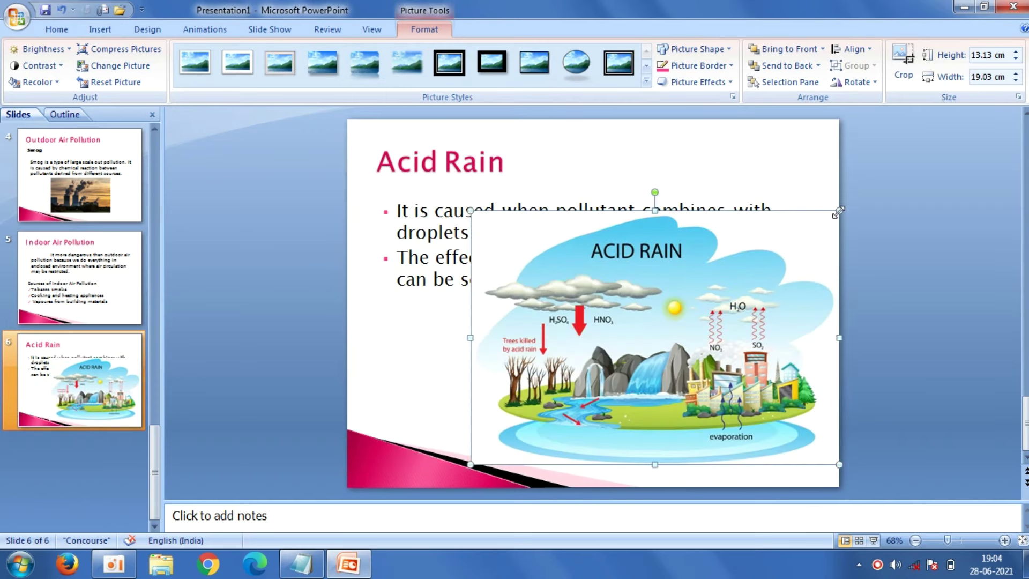
Fine-tune the diagram to about 9.33 × 13.87 cm at the slide's lower right
{"action": "left_click_drag", "start_coordinate": [839, 212], "coordinate": [732, 284]}
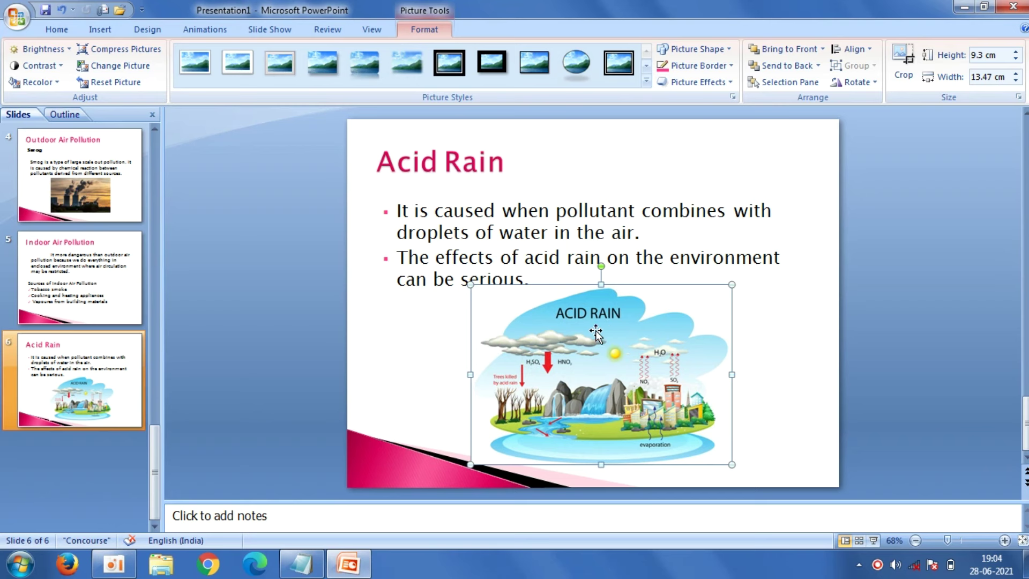
{"action": "left_click_drag", "start_coordinate": [596, 331], "coordinate": [687, 322]}
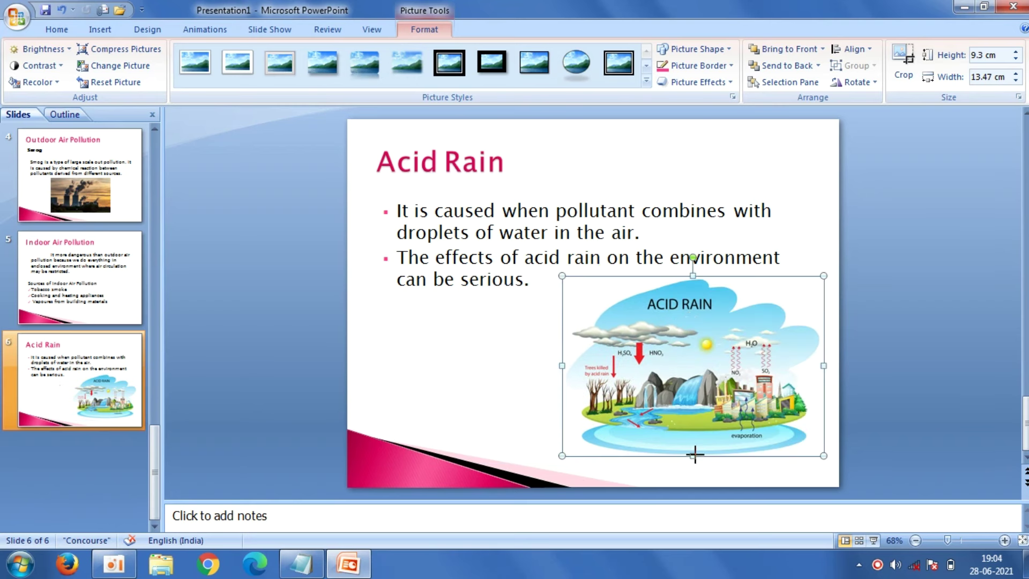
{"action": "left_click_drag", "start_coordinate": [696, 455], "coordinate": [695, 468]}
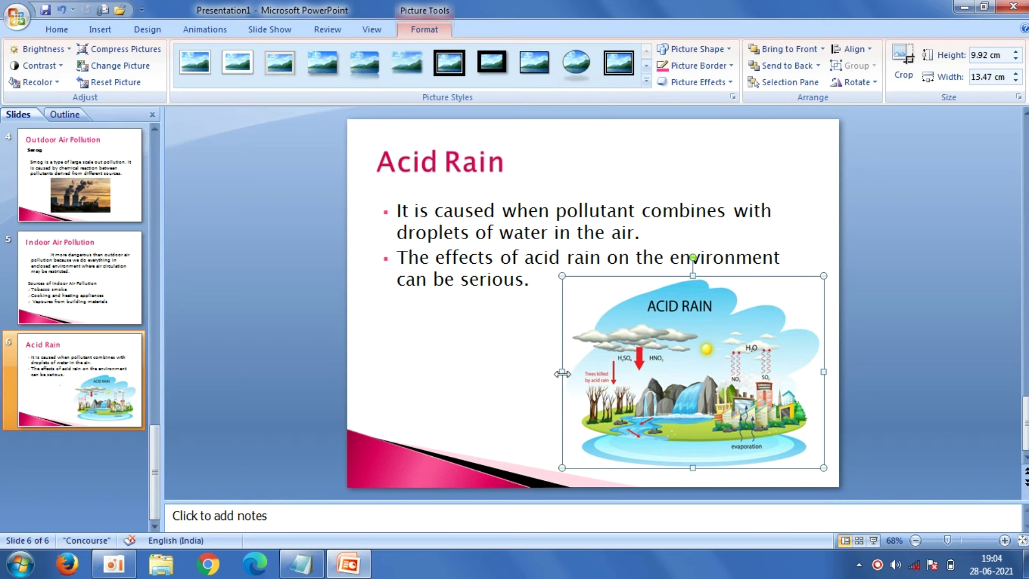
{"action": "left_click_drag", "start_coordinate": [562, 373], "coordinate": [554, 372]}
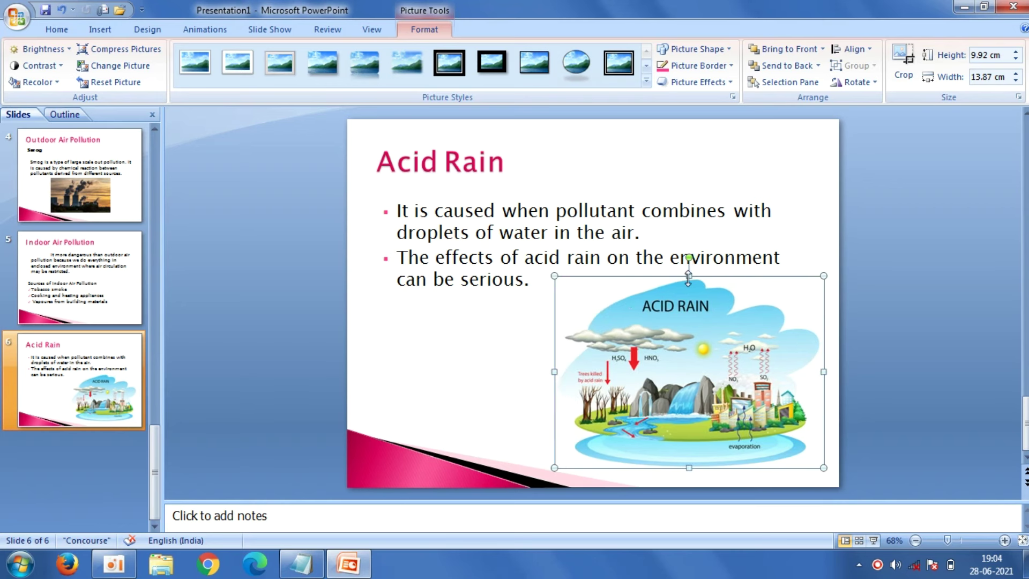
{"action": "left_click_drag", "start_coordinate": [688, 276], "coordinate": [688, 284]}
{"action": "left_click", "coordinate": [886, 278]}
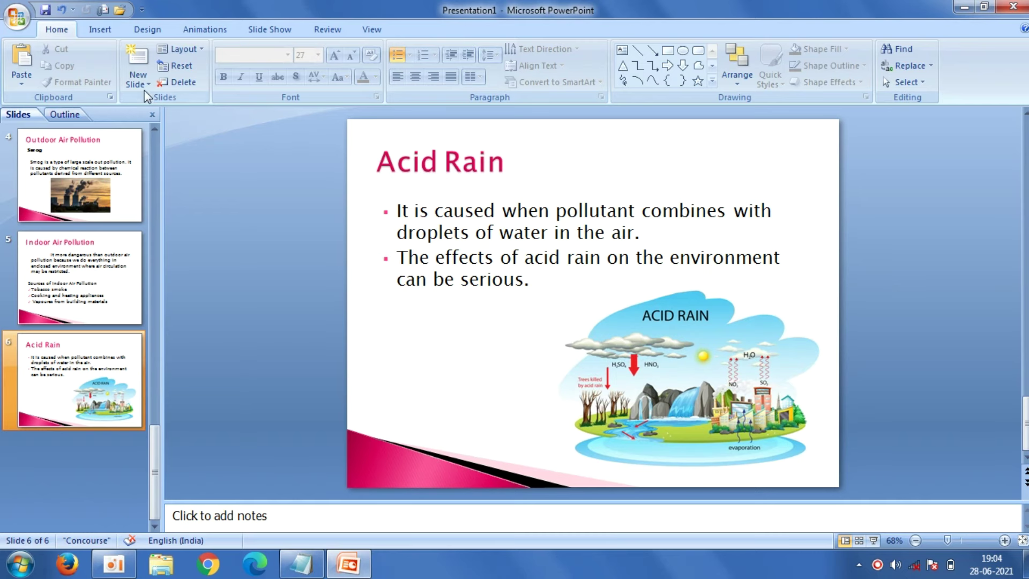
Add a seventh Title and Content slide with pink title text
{"action": "left_click", "coordinate": [135, 84]}
{"action": "left_click", "coordinate": [224, 143]}
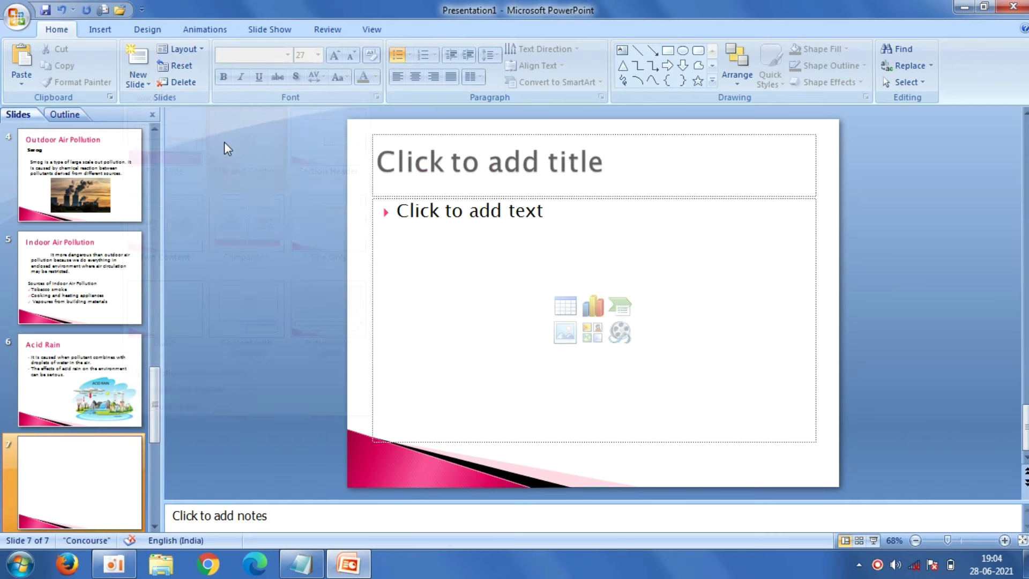
{"action": "left_click", "coordinate": [441, 155]}
{"action": "left_click", "coordinate": [378, 76]}
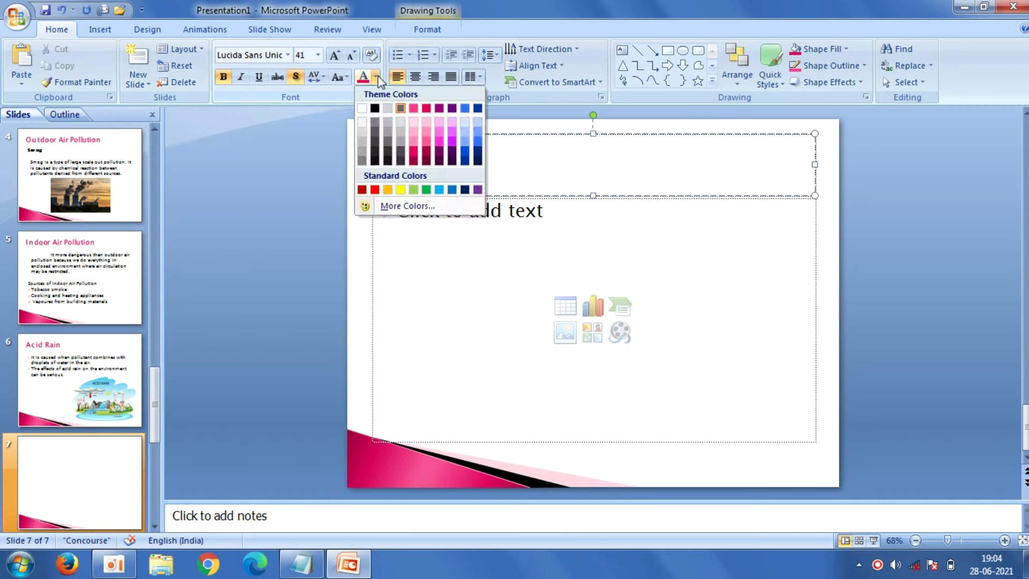
{"action": "left_click", "coordinate": [423, 108]}
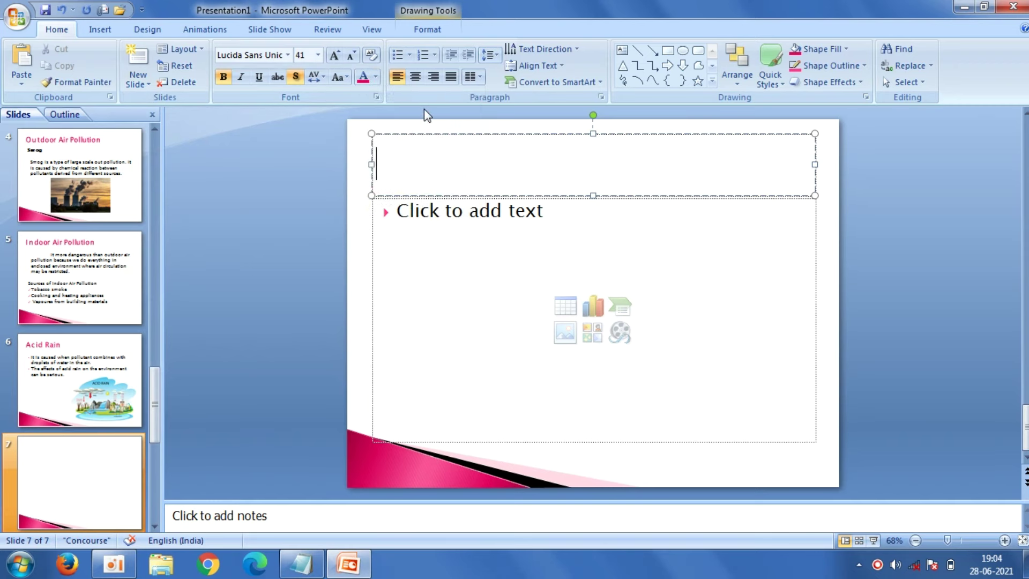
Copy the 'Effects Of Acid Rain' heading from the notes into the title
{"action": "left_click", "coordinate": [320, 563]}
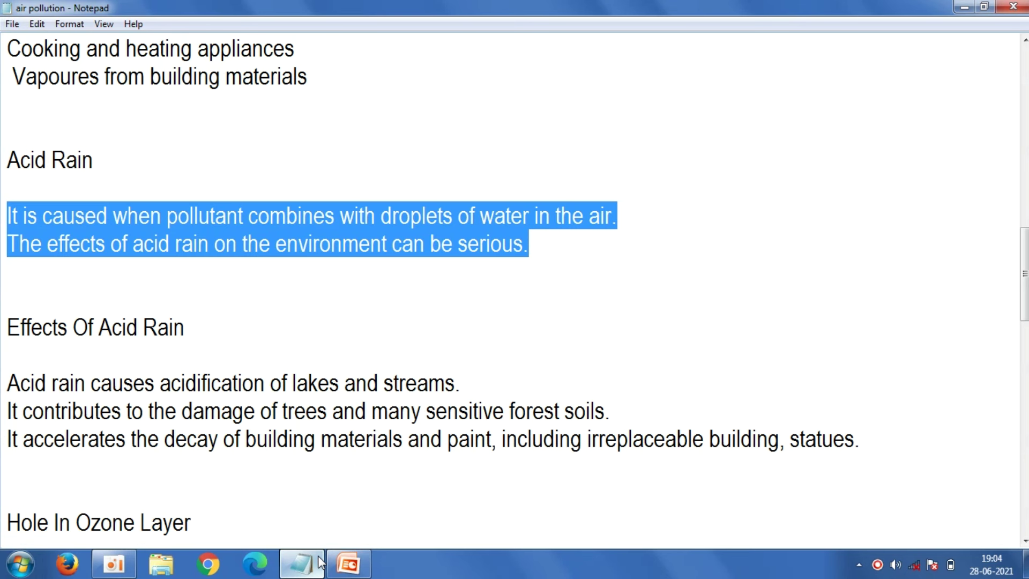
{"action": "left_click_drag", "start_coordinate": [195, 328], "coordinate": [13, 326]}
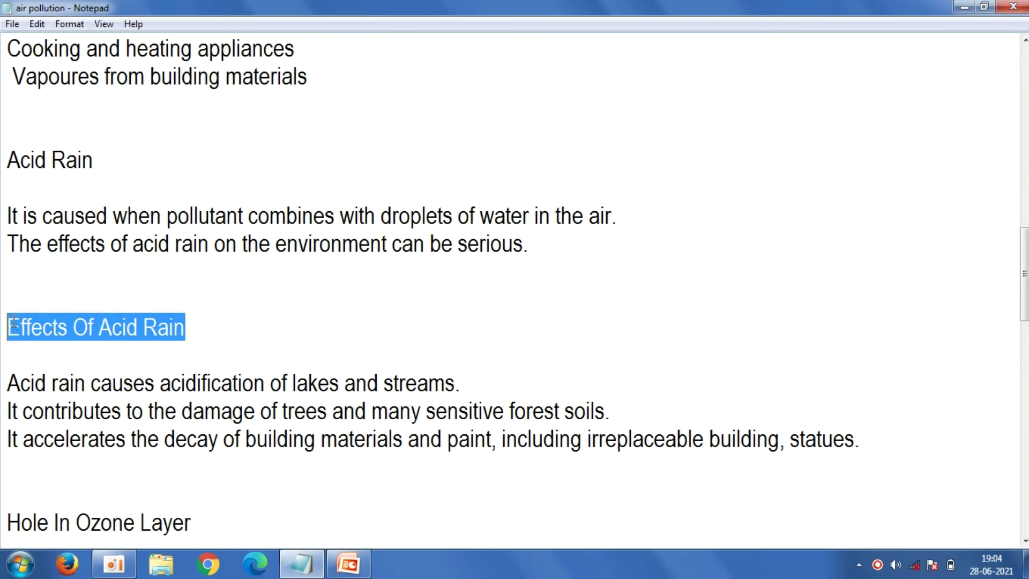
{"action": "right_click", "coordinate": [11, 324]}
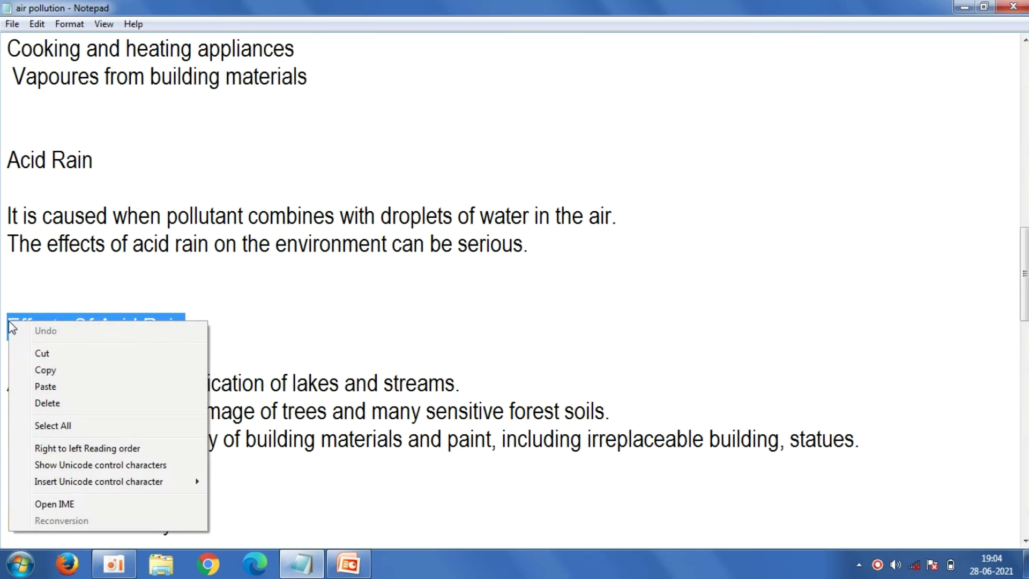
{"action": "left_click", "coordinate": [45, 369]}
{"action": "left_click", "coordinate": [348, 564]}
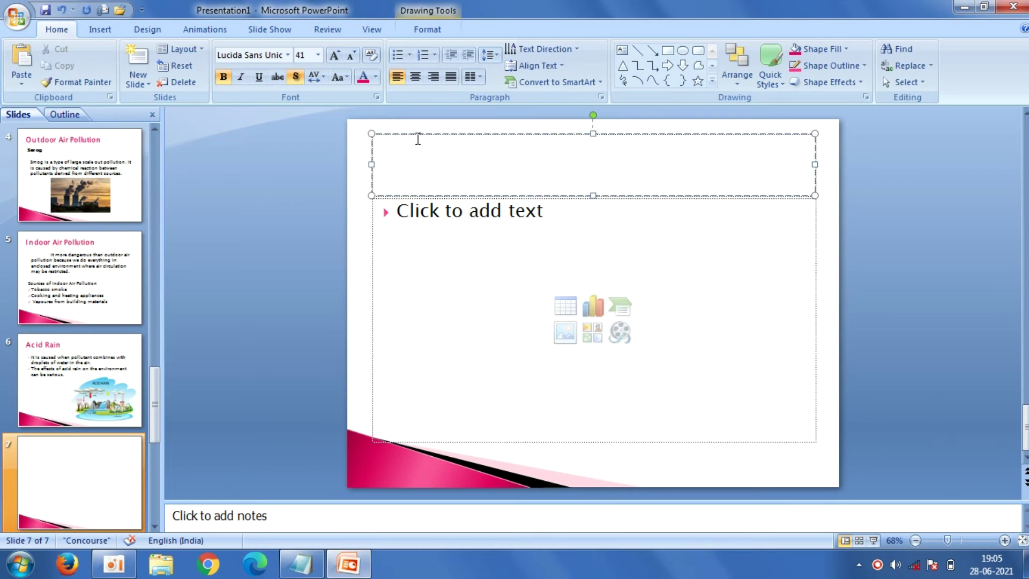
{"action": "right_click", "coordinate": [412, 157]}
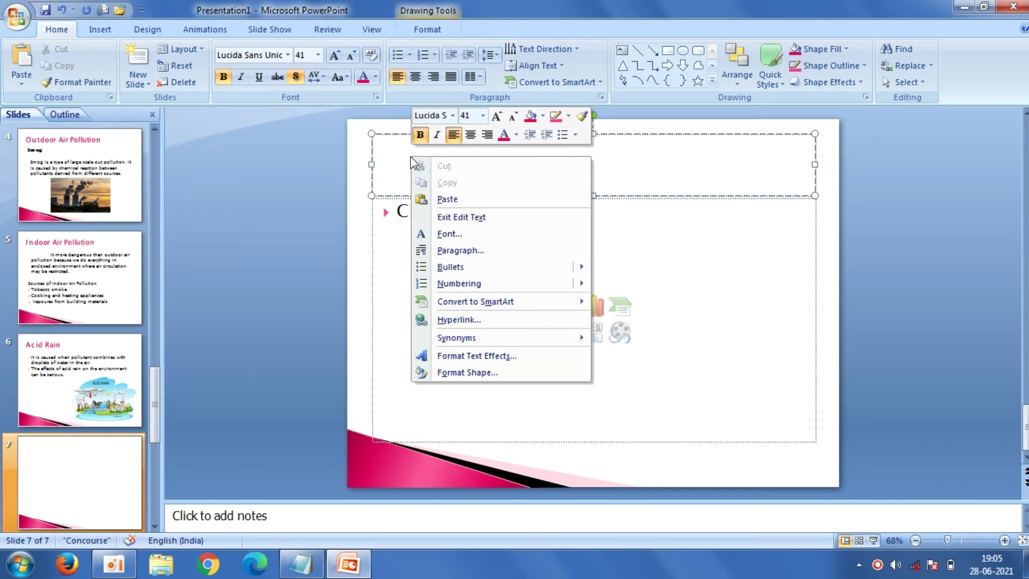
{"action": "left_click", "coordinate": [453, 203]}
Apply diamond-style bullets to the slide body and return to the notes
{"action": "left_click", "coordinate": [429, 209]}
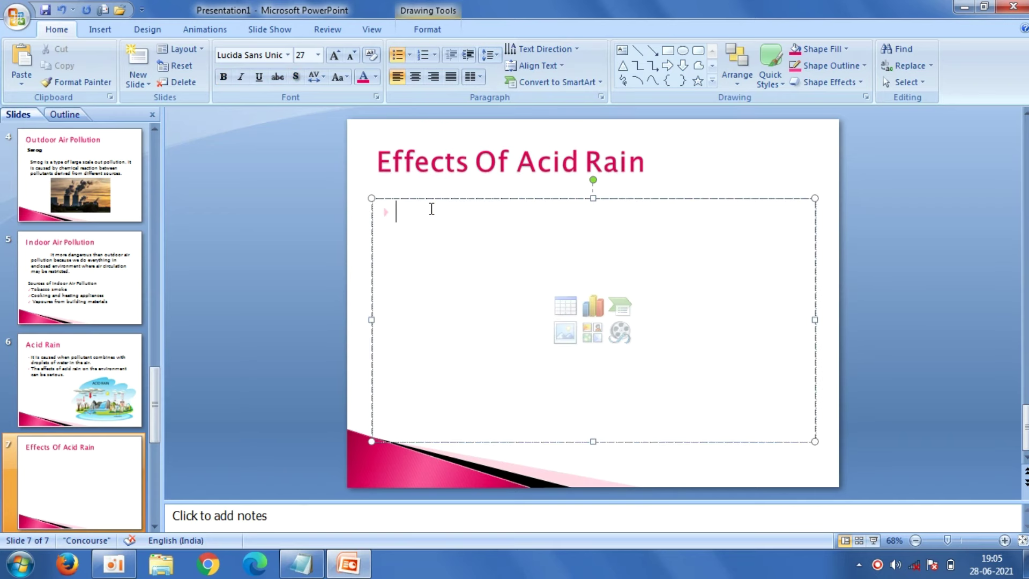
{"action": "left_click", "coordinate": [410, 56]}
{"action": "left_click", "coordinate": [582, 168]}
{"action": "left_click", "coordinate": [301, 564]}
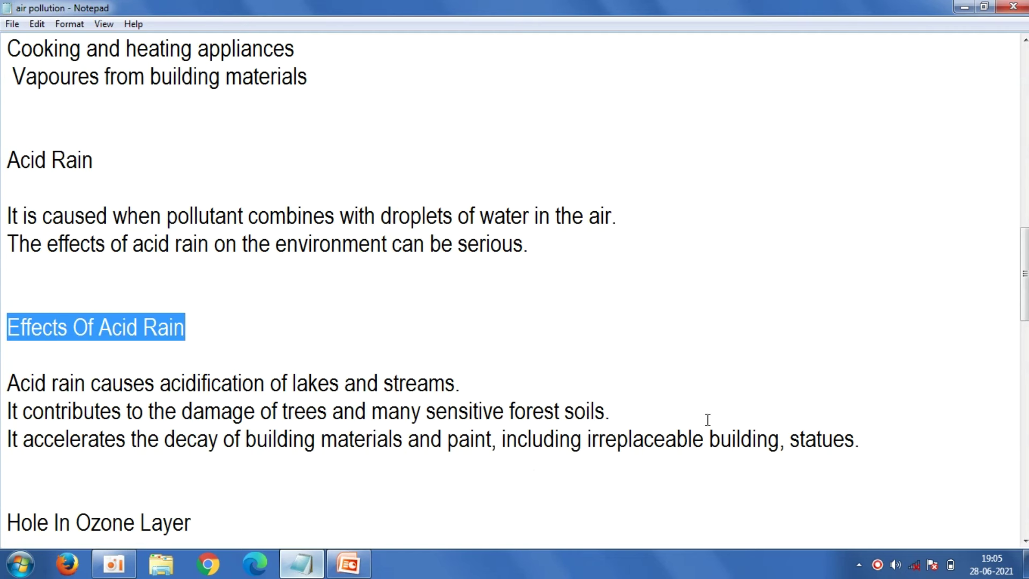
Paste the three acid rain effects from the notes as diamond bullets in the body
{"action": "mouse_move", "coordinate": [879, 447]}
{"action": "left_mouse_down"}
{"action": "mouse_move", "coordinate": [282, 411]}
{"action": "mouse_move", "coordinate": [3, 411]}
{"action": "mouse_move", "coordinate": [3, 401]}
{"action": "left_mouse_up"}
{"action": "right_click", "coordinate": [20, 396]}
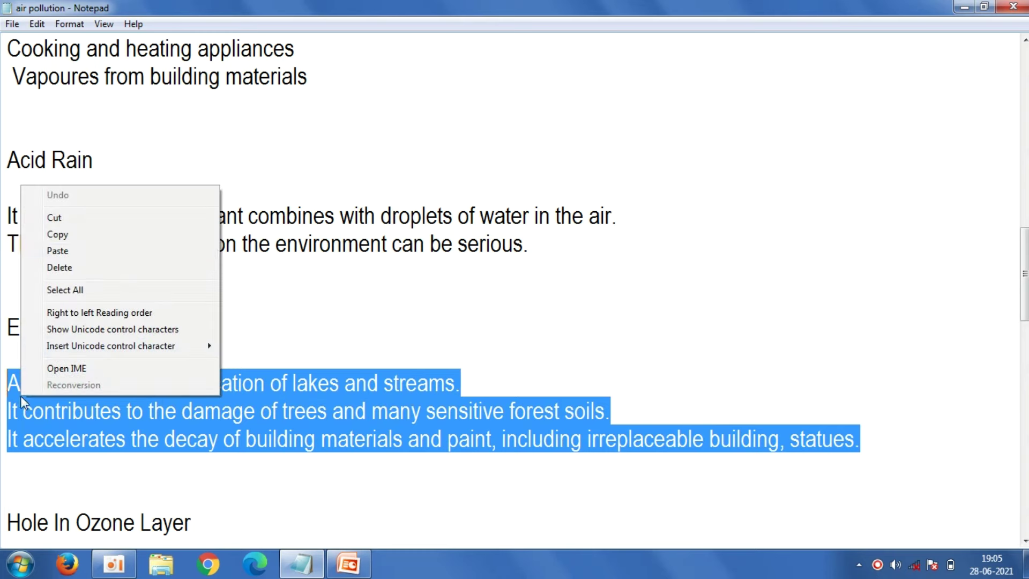
{"action": "left_click", "coordinate": [105, 233]}
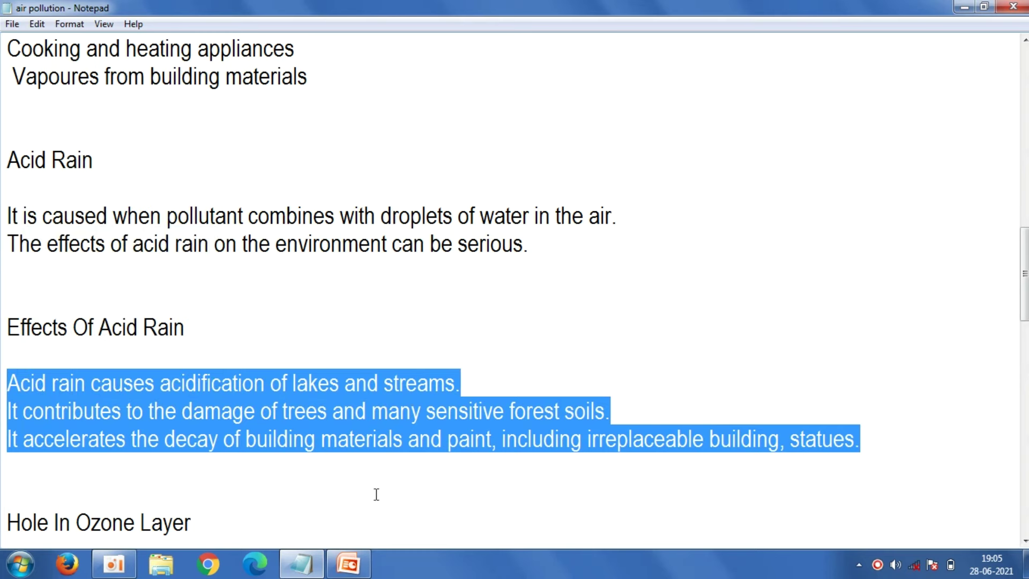
{"action": "left_click", "coordinate": [349, 564]}
{"action": "right_click", "coordinate": [415, 219]}
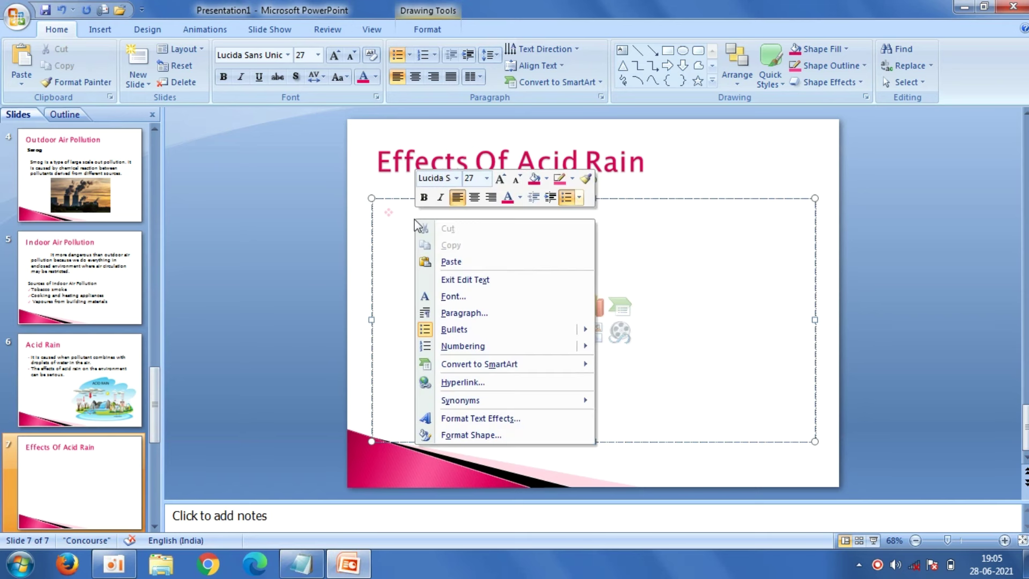
{"action": "left_click", "coordinate": [436, 260]}
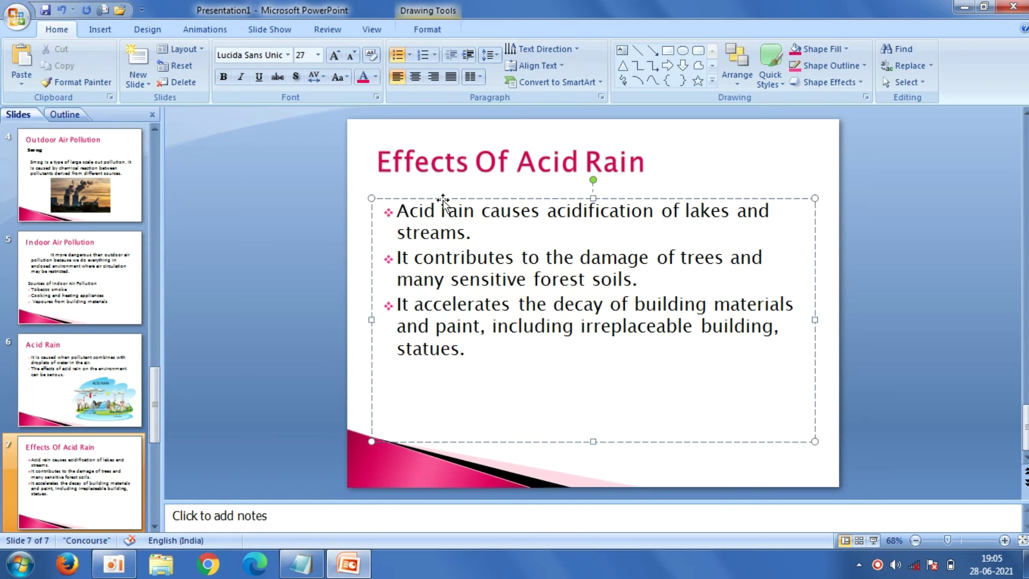
Nudge the bullet text box and the title slightly upward
{"action": "left_click_drag", "start_coordinate": [451, 197], "coordinate": [449, 191]}
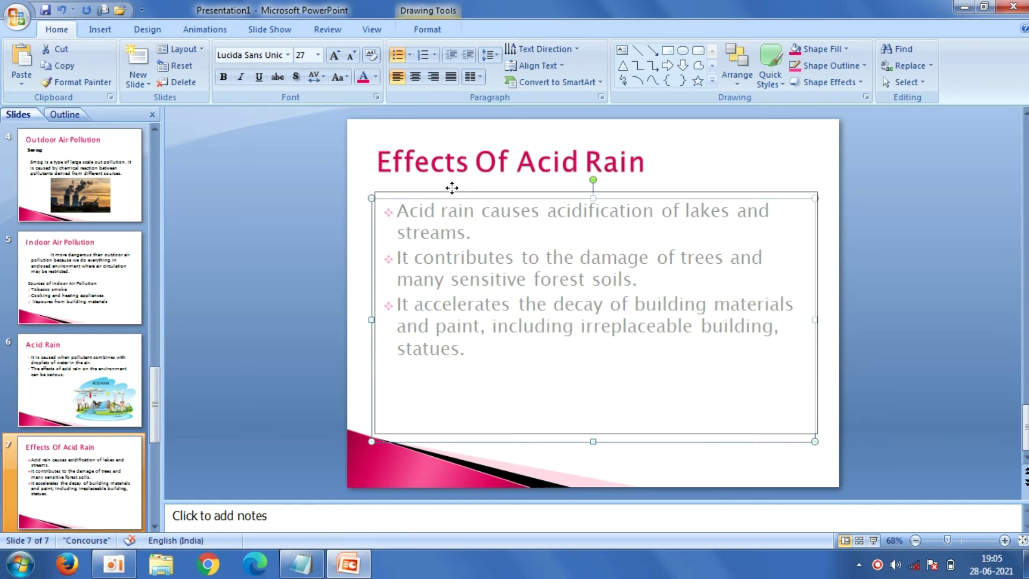
{"action": "left_click", "coordinate": [467, 155]}
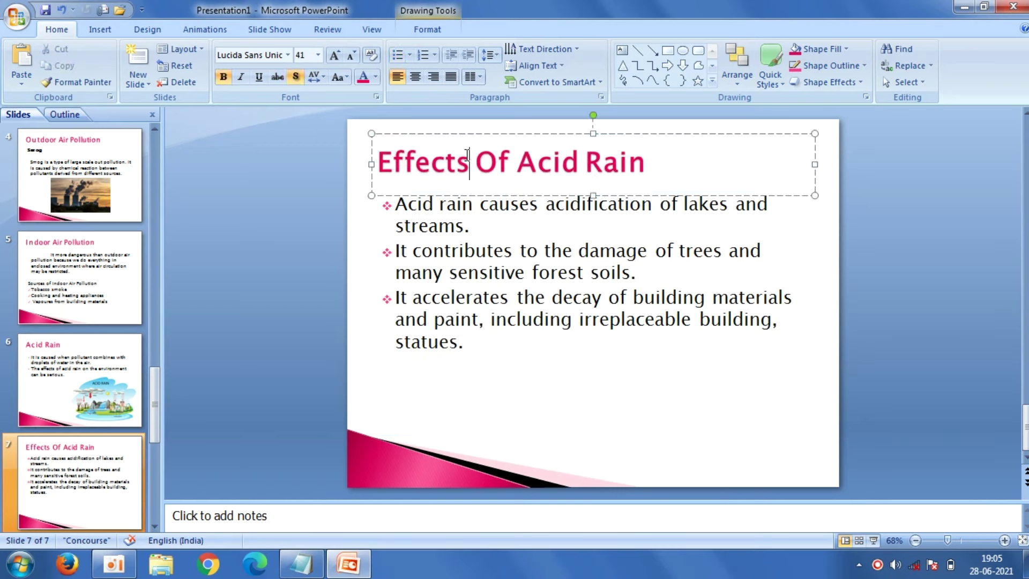
{"action": "left_click_drag", "start_coordinate": [468, 134], "coordinate": [464, 128]}
{"action": "left_click", "coordinate": [266, 218]}
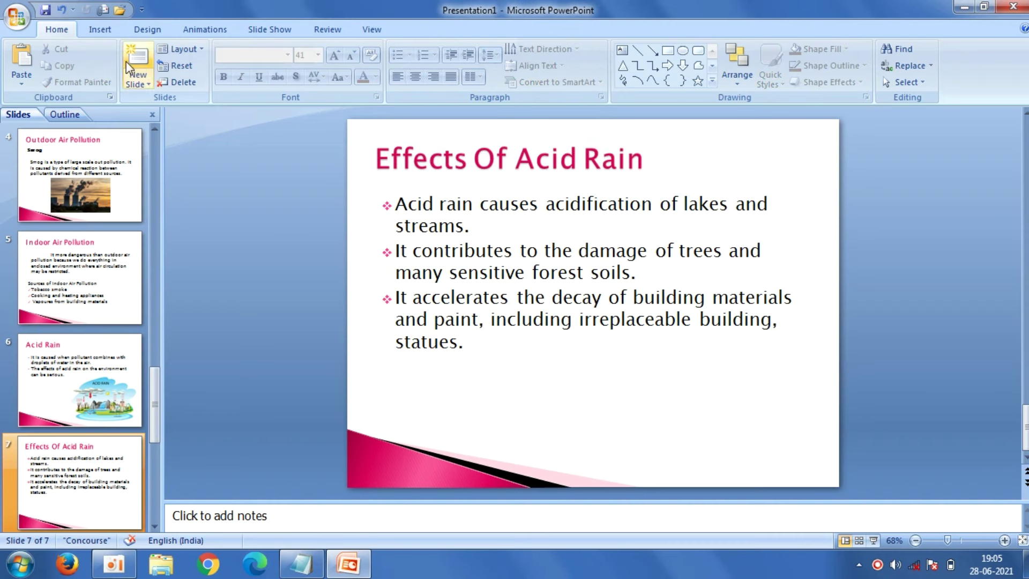
Insert the dead-forest photo onto slide 7
{"action": "left_click", "coordinate": [100, 29]}
{"action": "left_click", "coordinate": [56, 60]}
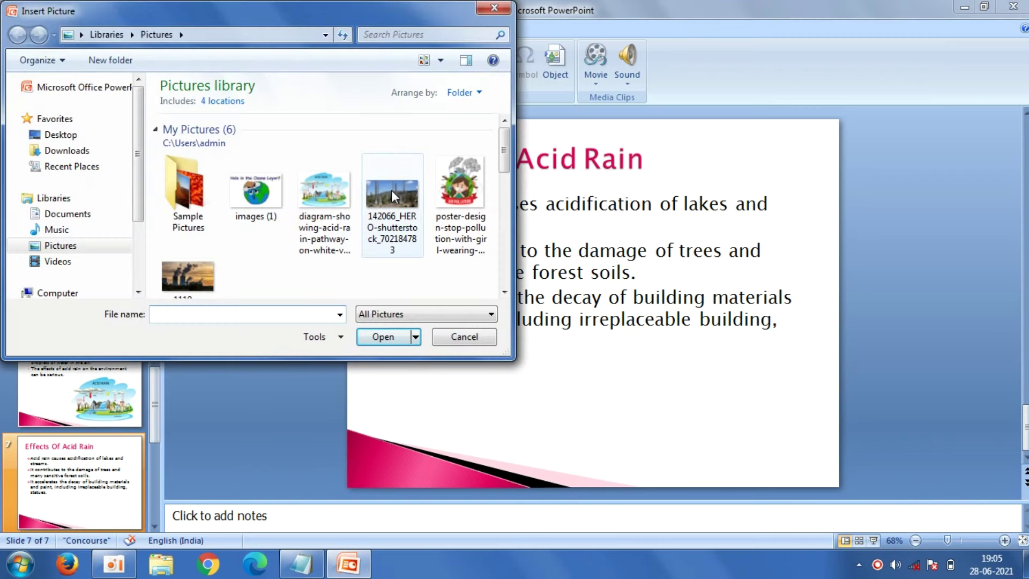
{"action": "left_click", "coordinate": [391, 190]}
{"action": "left_click", "coordinate": [379, 335]}
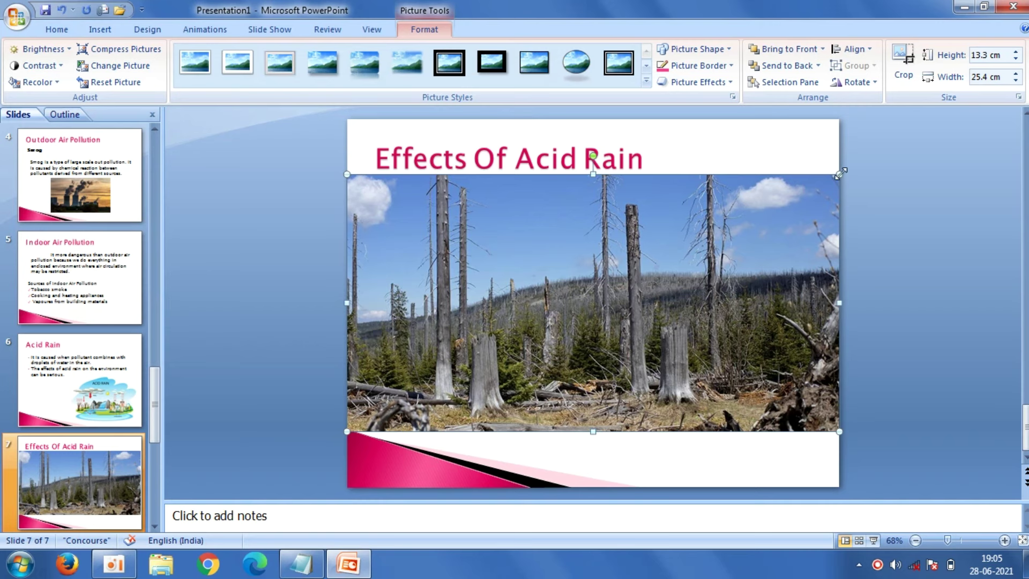
Crop away the right side of the forest photo
{"action": "left_click", "coordinate": [905, 61]}
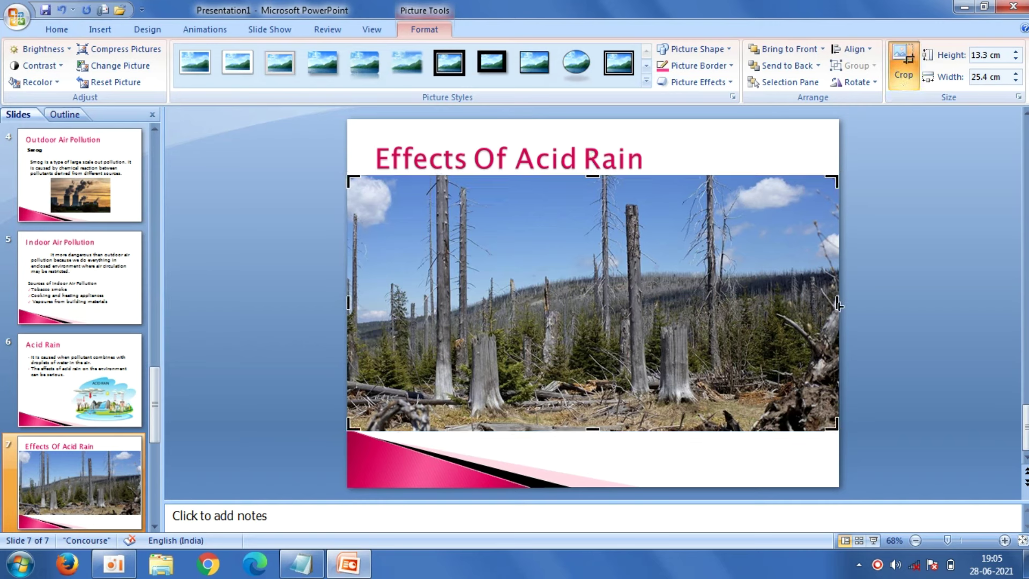
{"action": "left_click_drag", "start_coordinate": [777, 310], "coordinate": [728, 323]}
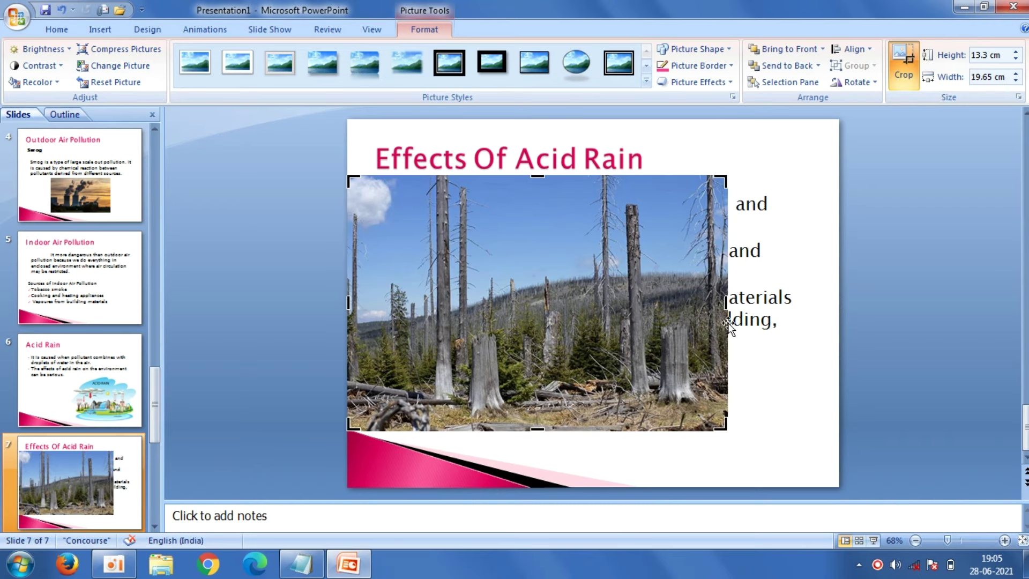
{"action": "left_click_drag", "start_coordinate": [639, 322], "coordinate": [647, 323]}
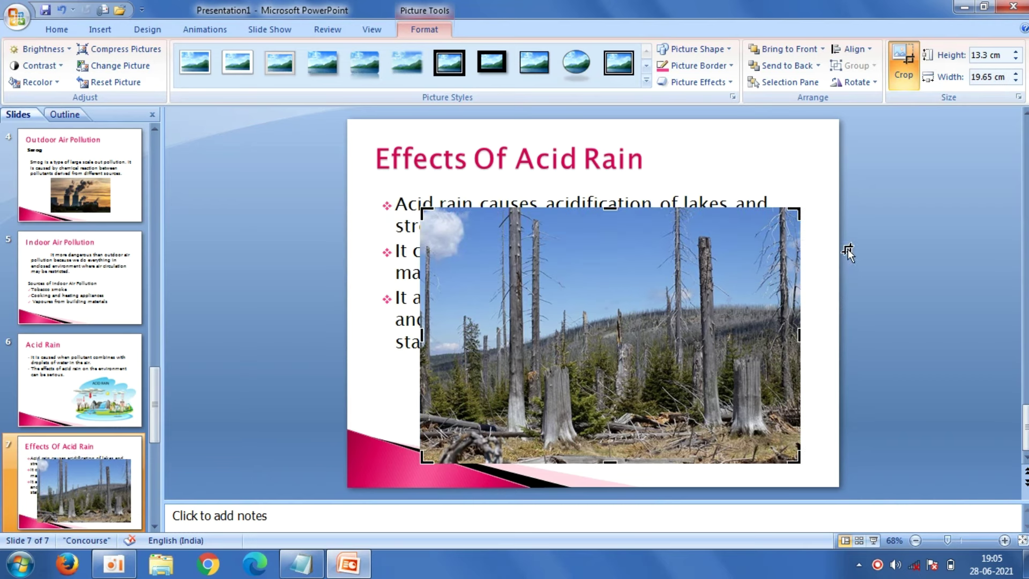
{"action": "left_click", "coordinate": [874, 287]}
Shrink the photo to about 6.18 × 9.13 cm and place it below the bullets
{"action": "left_click", "coordinate": [669, 363]}
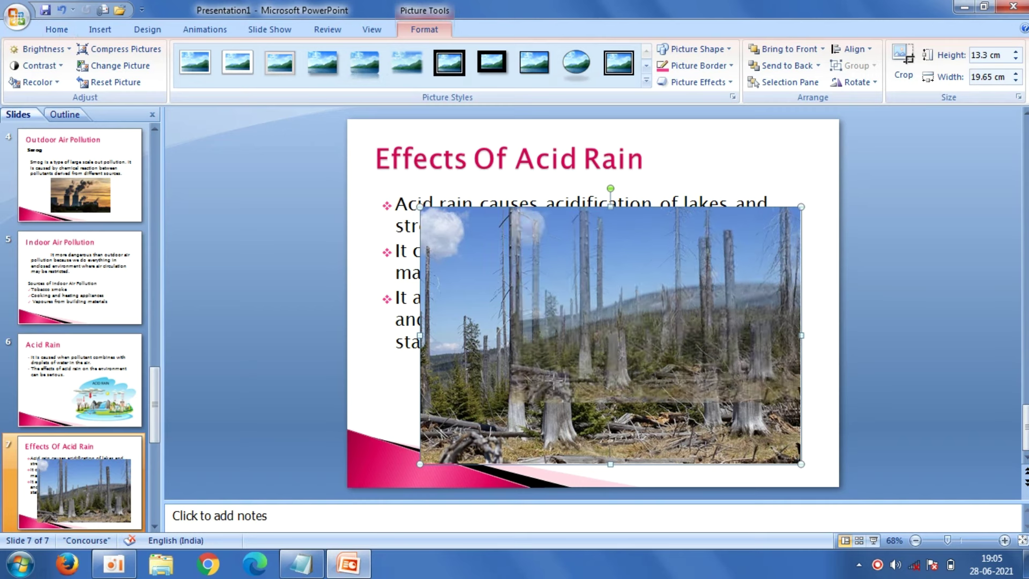
{"action": "left_click_drag", "start_coordinate": [420, 463], "coordinate": [551, 375]}
{"action": "left_click_drag", "start_coordinate": [686, 266], "coordinate": [646, 348]}
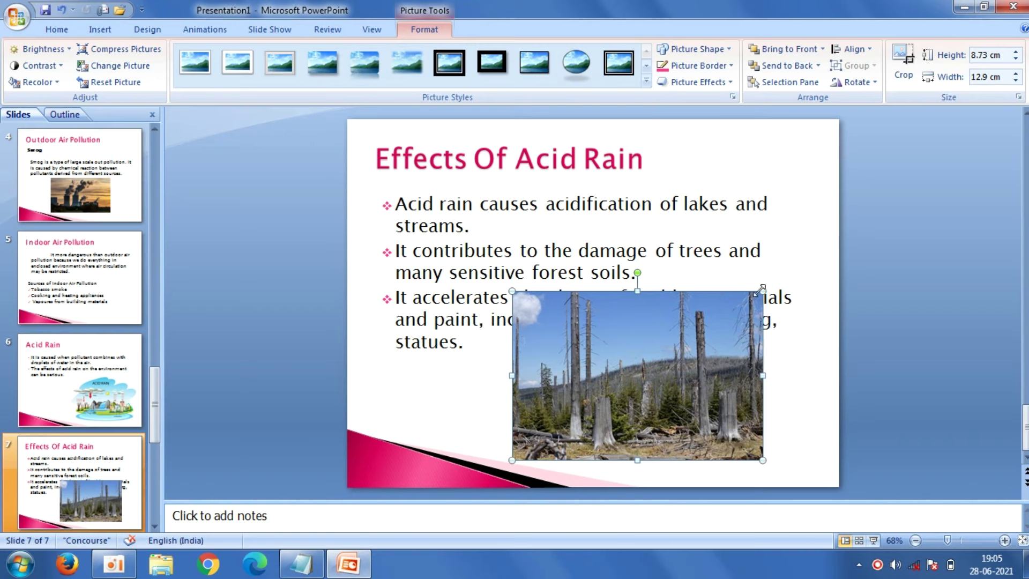
{"action": "left_click_drag", "start_coordinate": [760, 291], "coordinate": [721, 321]}
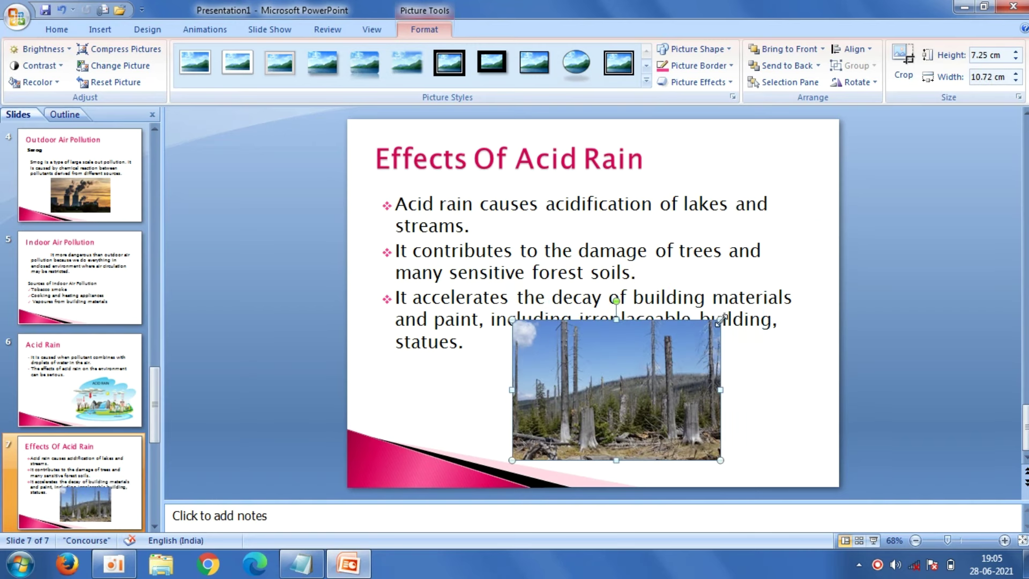
{"action": "left_click_drag", "start_coordinate": [720, 321], "coordinate": [690, 339]}
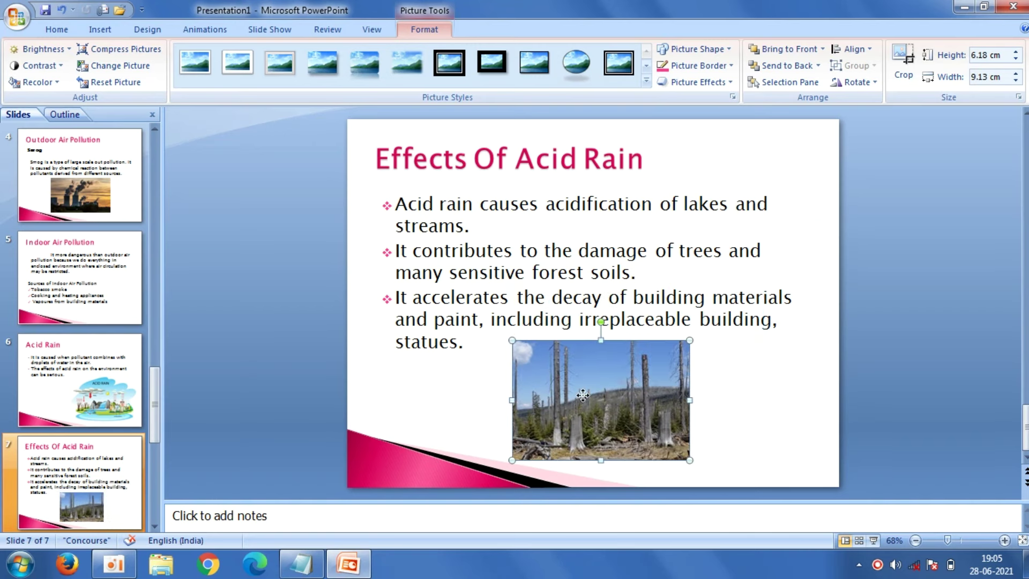
{"action": "left_click_drag", "start_coordinate": [583, 395], "coordinate": [594, 397]}
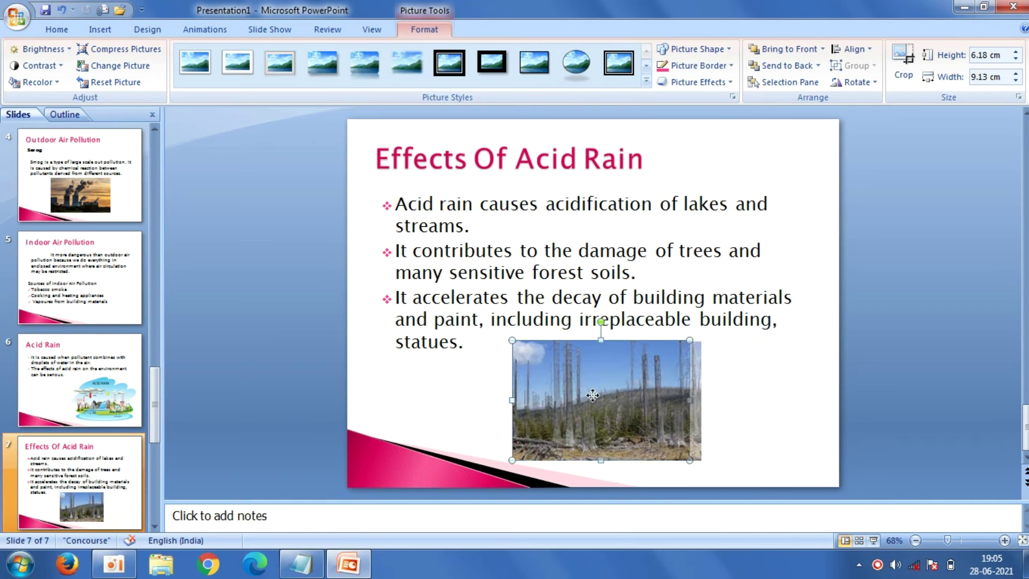
{"action": "left_click", "coordinate": [887, 349]}
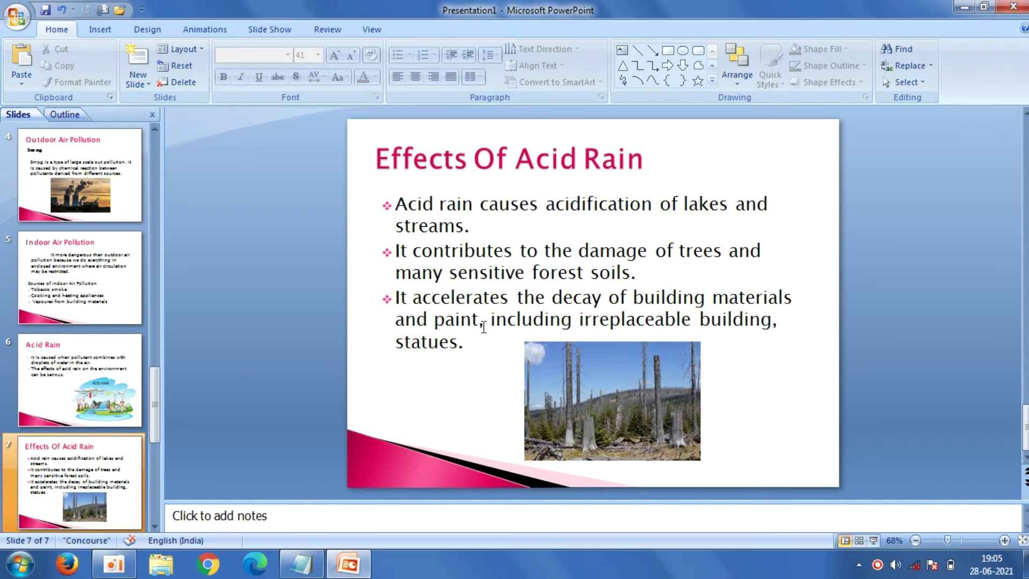
{"action": "left_click", "coordinate": [138, 83]}
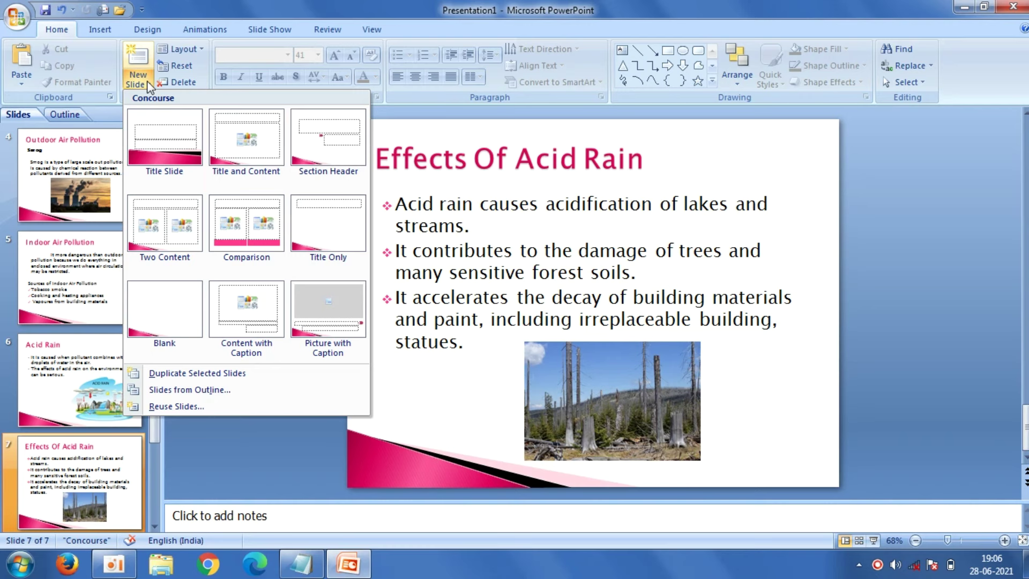
Add an eighth Title and Content slide and begin editing its title
{"action": "left_click", "coordinate": [244, 140]}
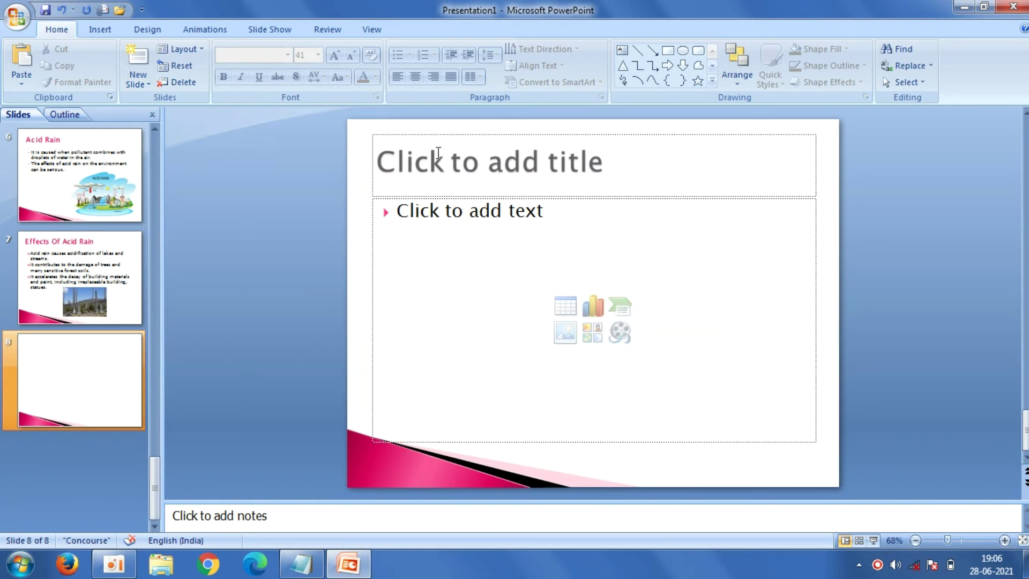
{"action": "left_click", "coordinate": [439, 152]}
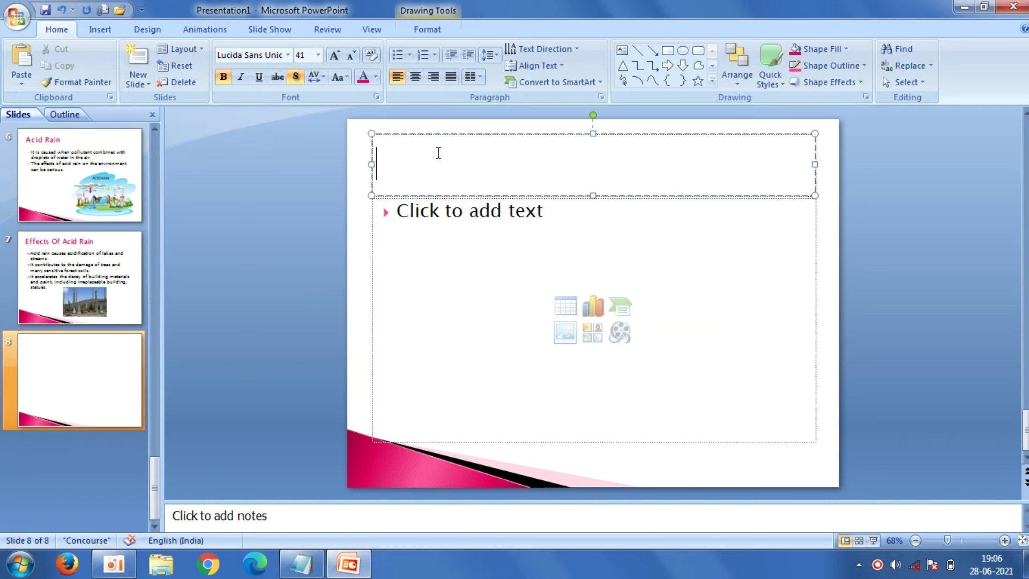
{"action": "left_click", "coordinate": [377, 77]}
{"action": "left_click", "coordinate": [426, 108]}
Copy the 'Hole In Ozone Layer' heading from the notes into the title
{"action": "left_click", "coordinate": [302, 564]}
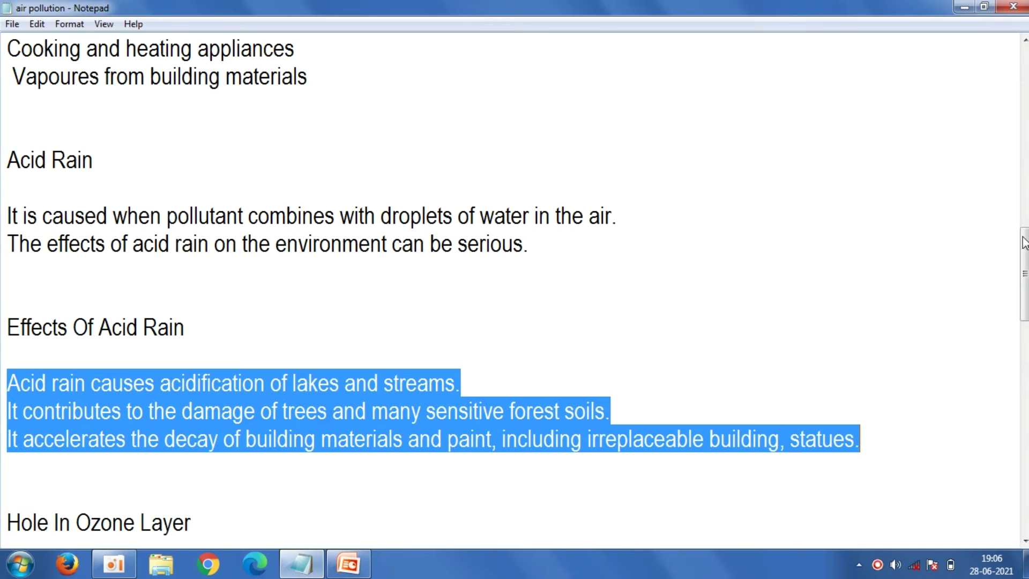
{"action": "scroll", "coordinate": [1019, 317], "scroll_direction": "down", "scroll_amount": 4}
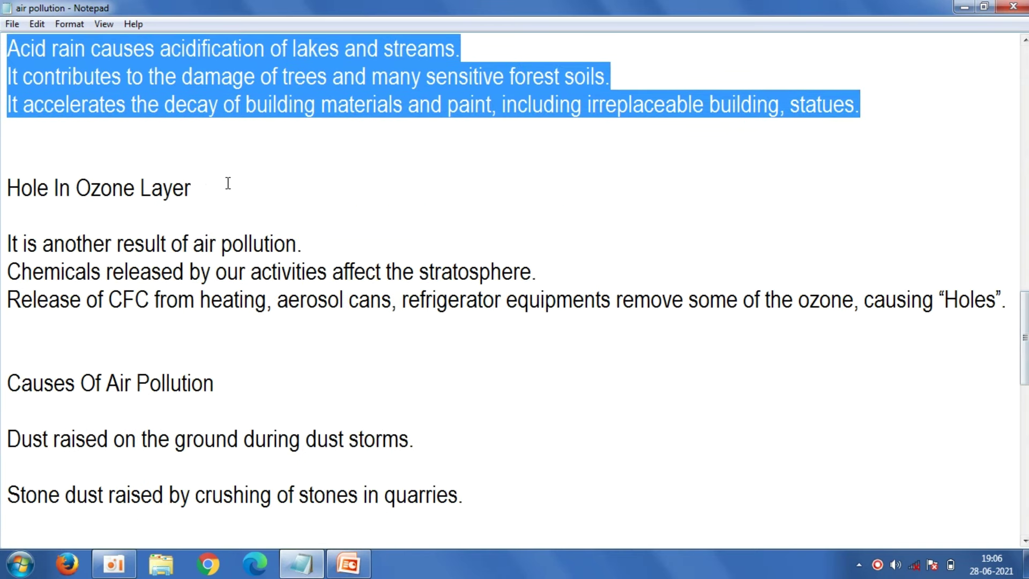
{"action": "left_click_drag", "start_coordinate": [206, 184], "coordinate": [5, 169]}
{"action": "key", "text": "ctrl+c"}
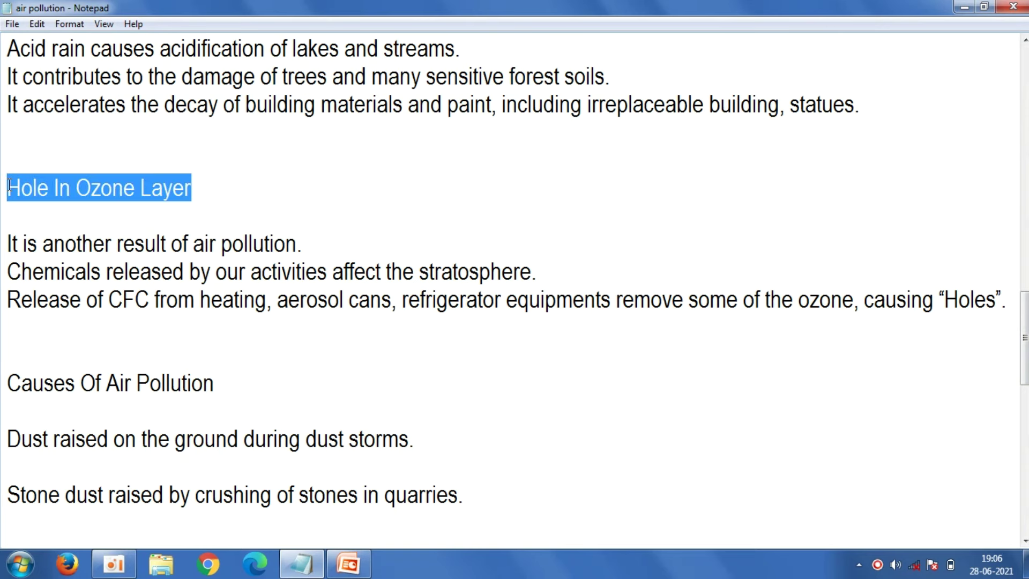
{"action": "right_click", "coordinate": [9, 186]}
{"action": "left_click", "coordinate": [101, 236]}
{"action": "left_click", "coordinate": [349, 564]}
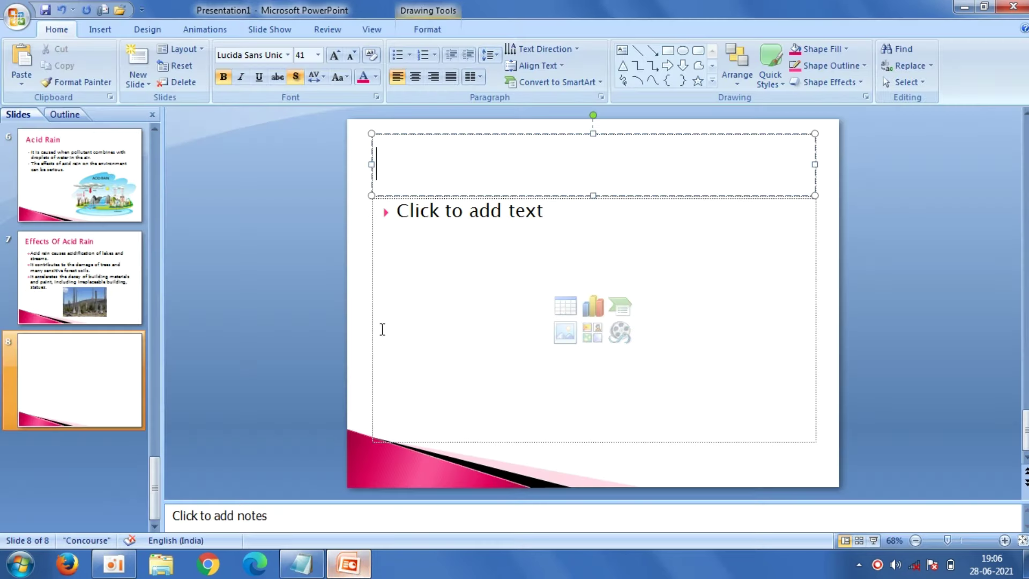
{"action": "right_click", "coordinate": [425, 156]}
{"action": "left_click", "coordinate": [461, 200]}
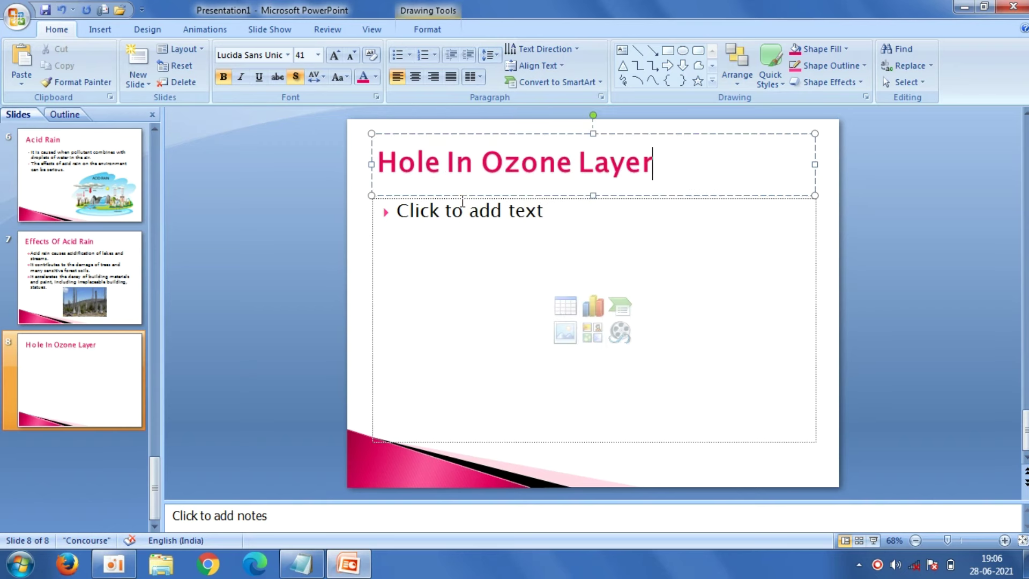
{"action": "left_click", "coordinate": [428, 222]}
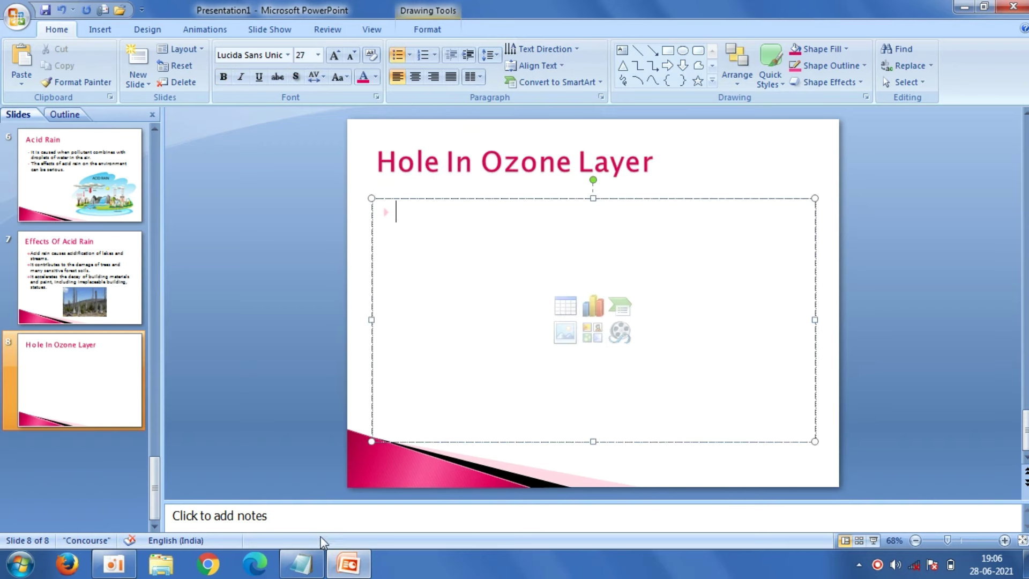
Paste the three ozone-layer sentences from the notes as body bullets
{"action": "left_click", "coordinate": [301, 564]}
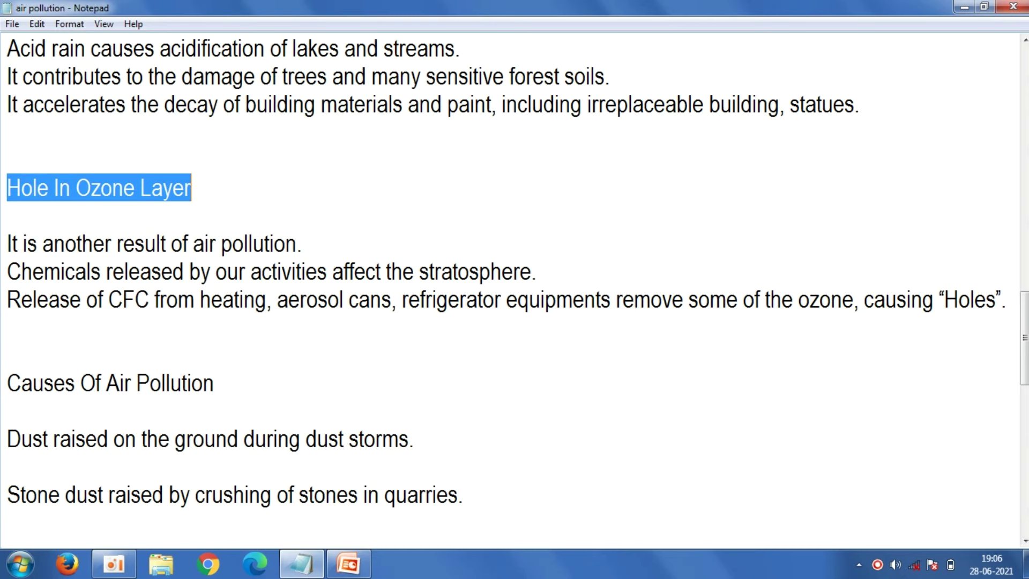
{"action": "left_click_drag", "start_coordinate": [1002, 300], "coordinate": [5, 252]}
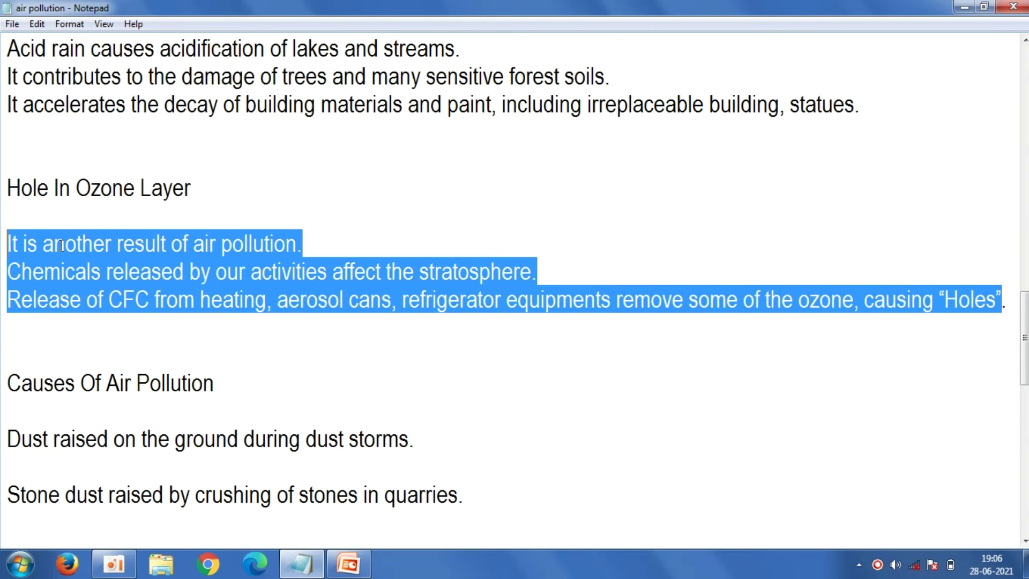
{"action": "right_click", "coordinate": [61, 246]}
{"action": "left_click", "coordinate": [96, 294]}
{"action": "left_click", "coordinate": [348, 564]}
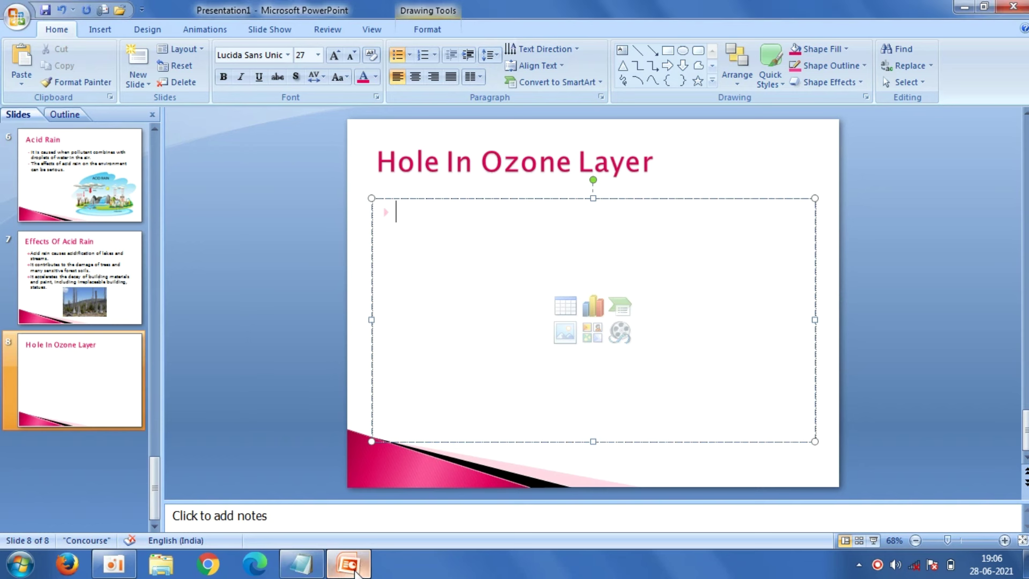
{"action": "right_click", "coordinate": [431, 246]}
{"action": "left_click", "coordinate": [461, 289]}
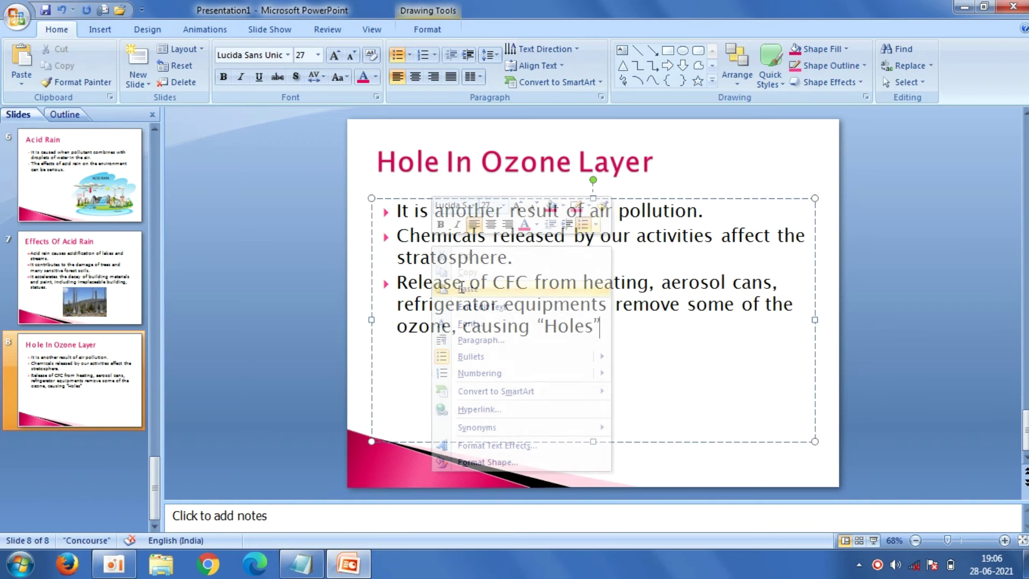
{"action": "left_click", "coordinate": [876, 253]}
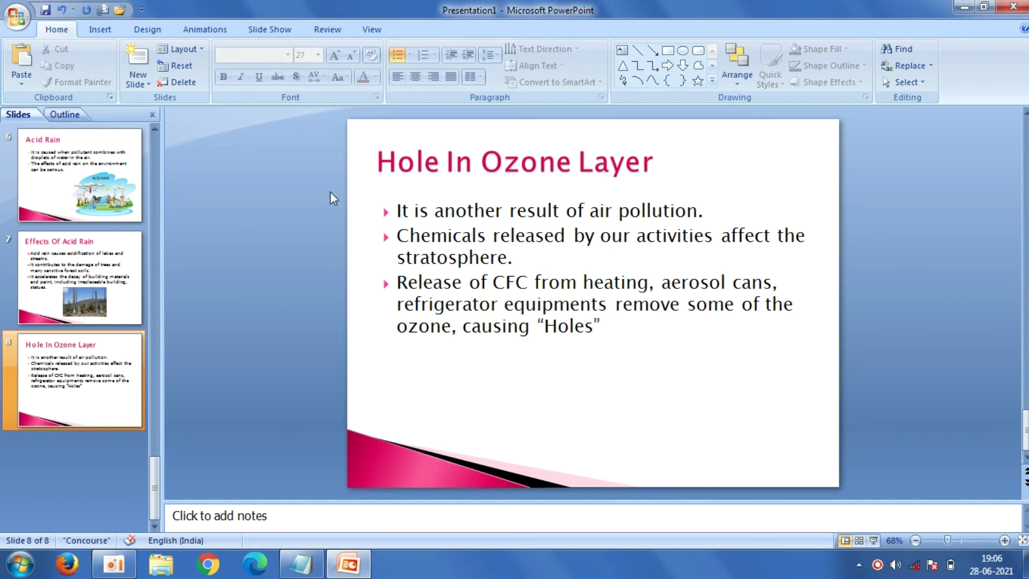
{"action": "left_click", "coordinate": [100, 30]}
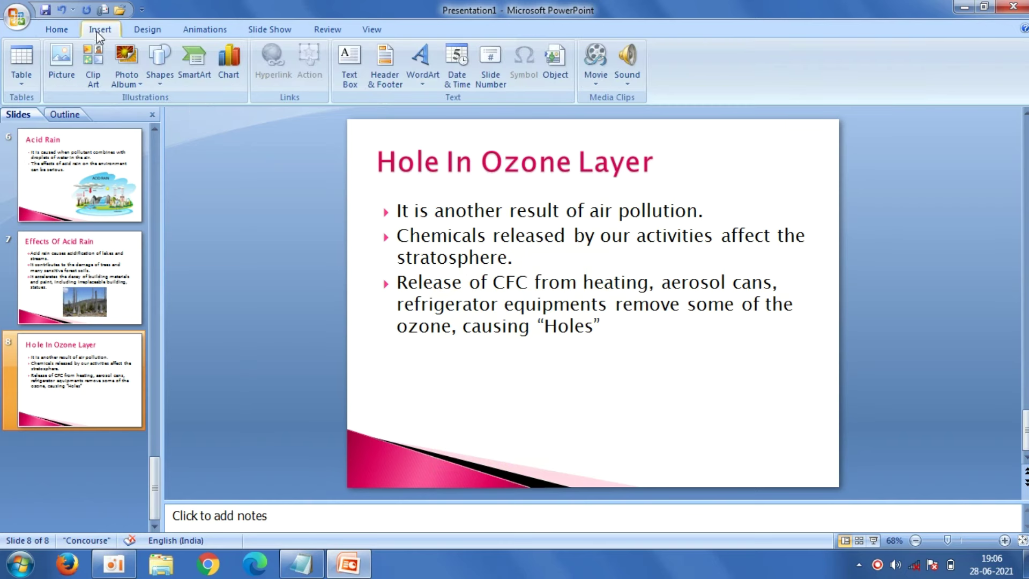
Insert the 'images (1)' ozone cartoon at 6.89 × 10.36 cm in the lower right
{"action": "left_click", "coordinate": [67, 57]}
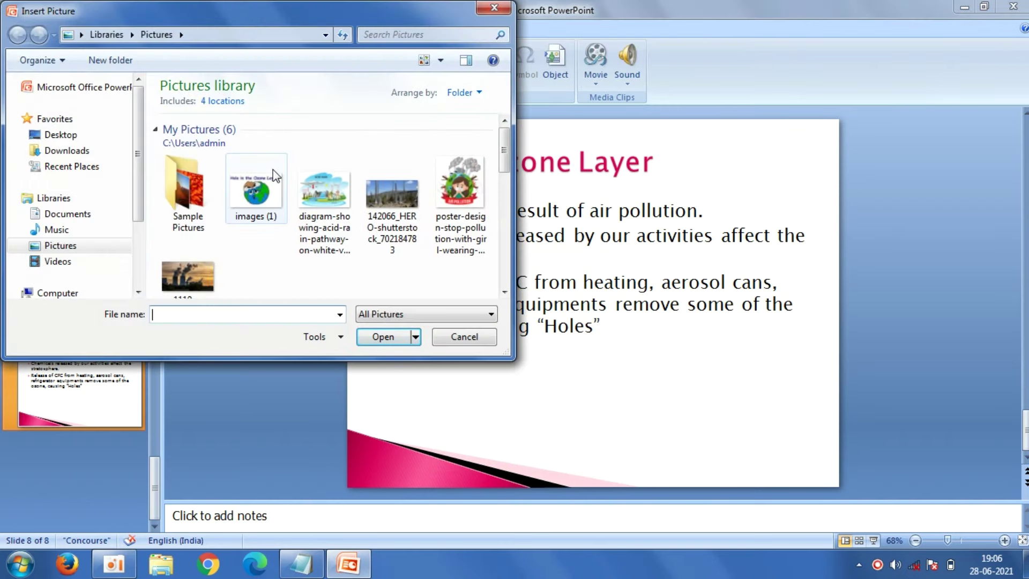
{"action": "left_click", "coordinate": [272, 169]}
{"action": "left_click", "coordinate": [383, 335]}
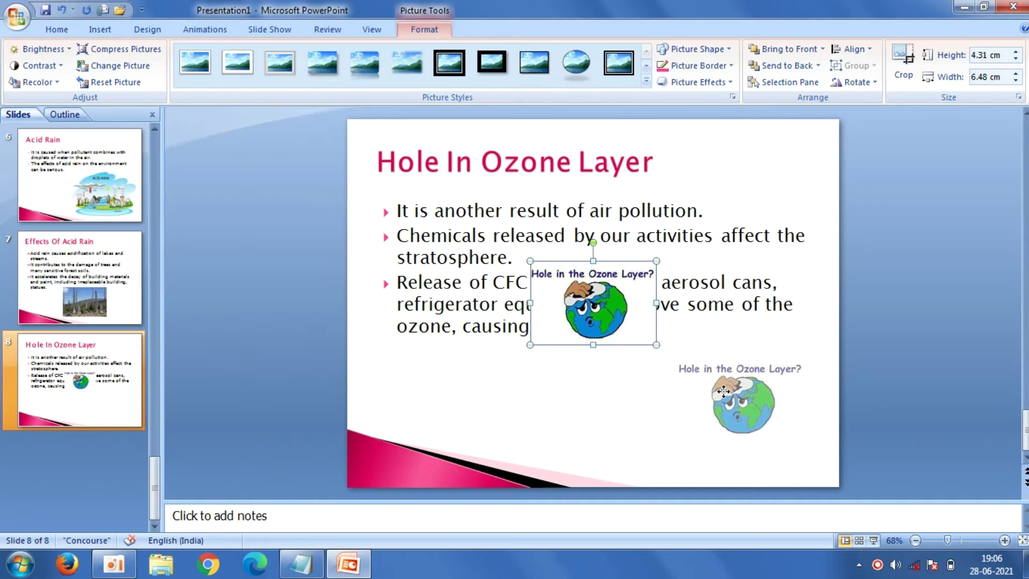
{"action": "mouse_move", "coordinate": [543, 274]}
{"action": "left_mouse_down"}
{"action": "mouse_move", "coordinate": [691, 369]}
{"action": "mouse_move", "coordinate": [627, 308]}
{"action": "left_mouse_up"}
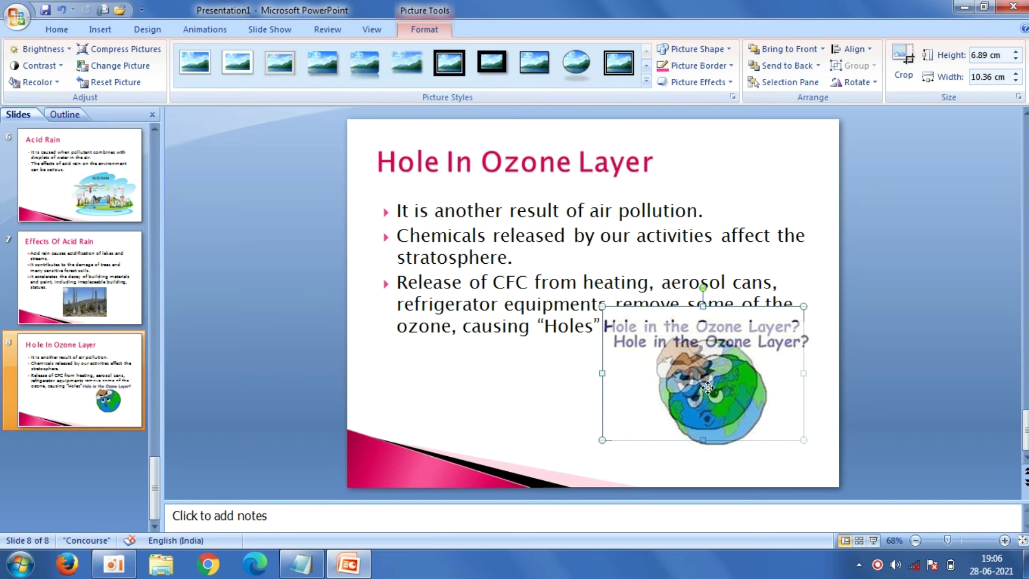
{"action": "left_click_drag", "start_coordinate": [697, 370], "coordinate": [719, 398]}
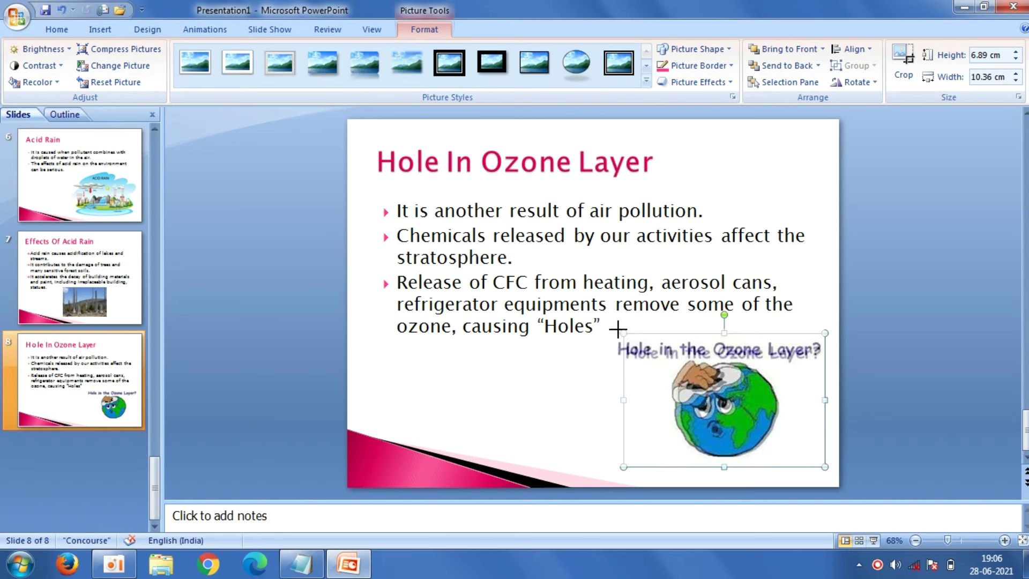
{"action": "left_click_drag", "start_coordinate": [622, 331], "coordinate": [616, 327]}
{"action": "left_click", "coordinate": [888, 359]}
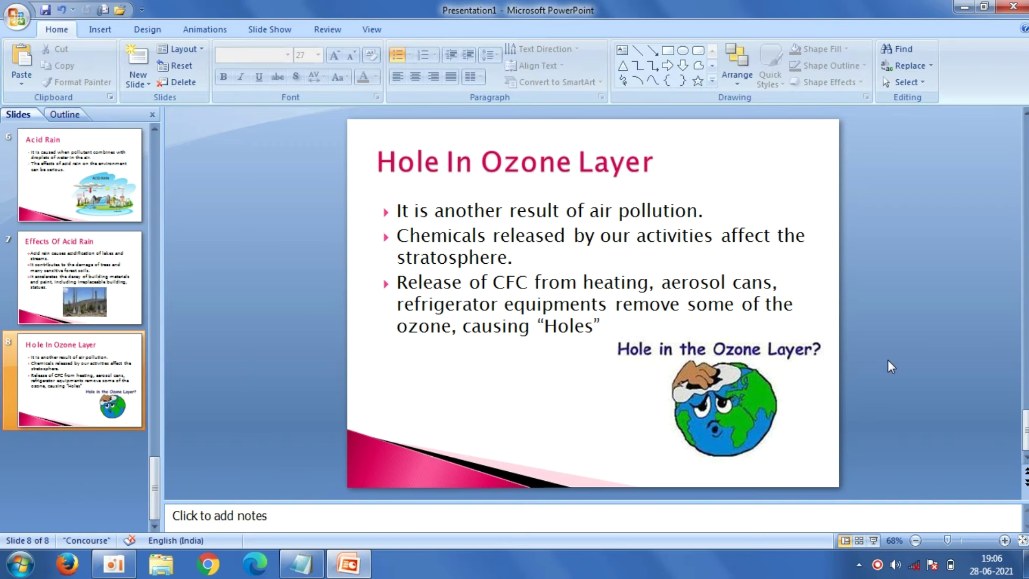
Add a new Title and Content slide and make its title text pink
{"action": "left_click", "coordinate": [140, 84]}
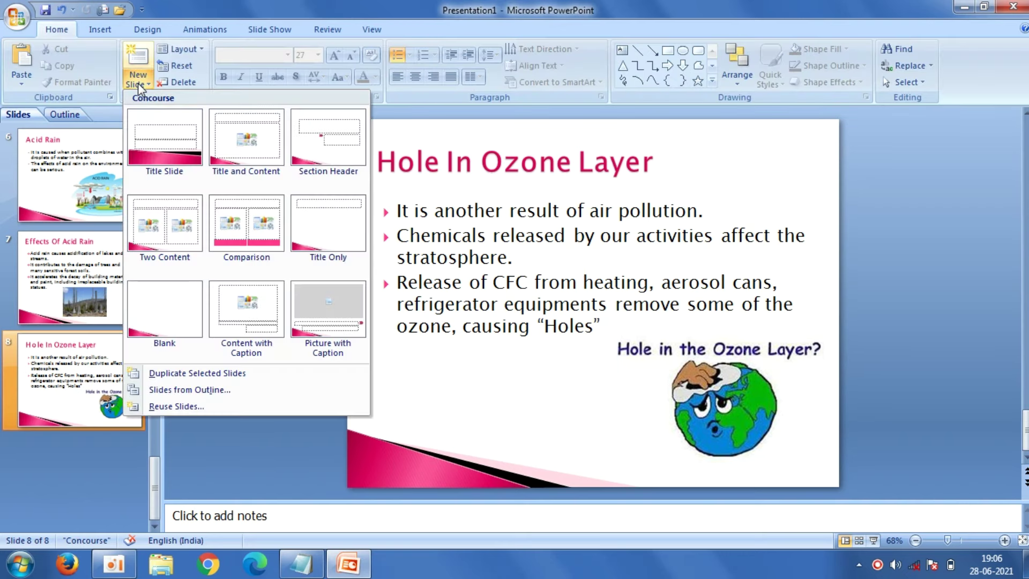
{"action": "left_click", "coordinate": [253, 162]}
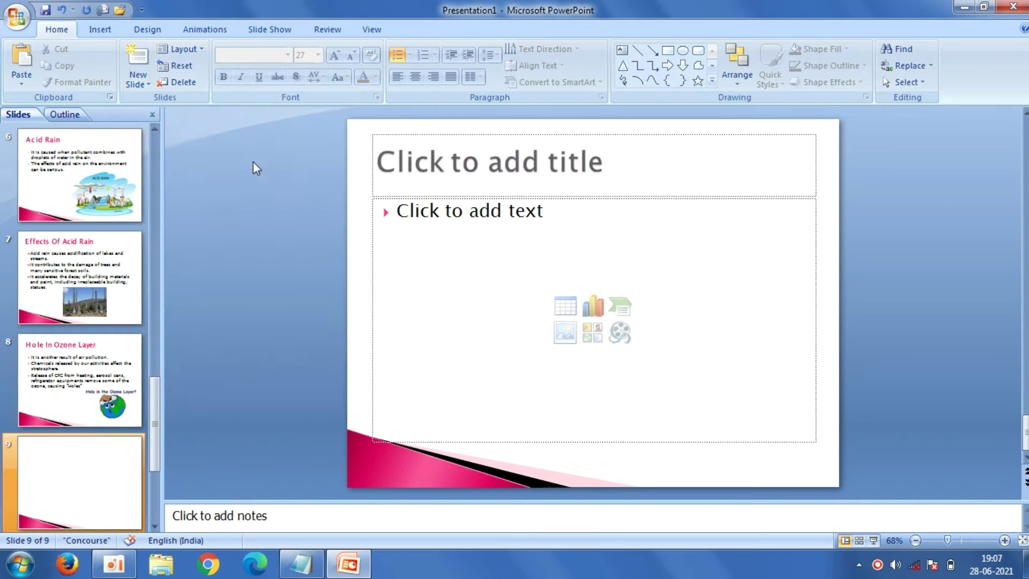
{"action": "left_click", "coordinate": [436, 187]}
{"action": "left_click", "coordinate": [376, 77]}
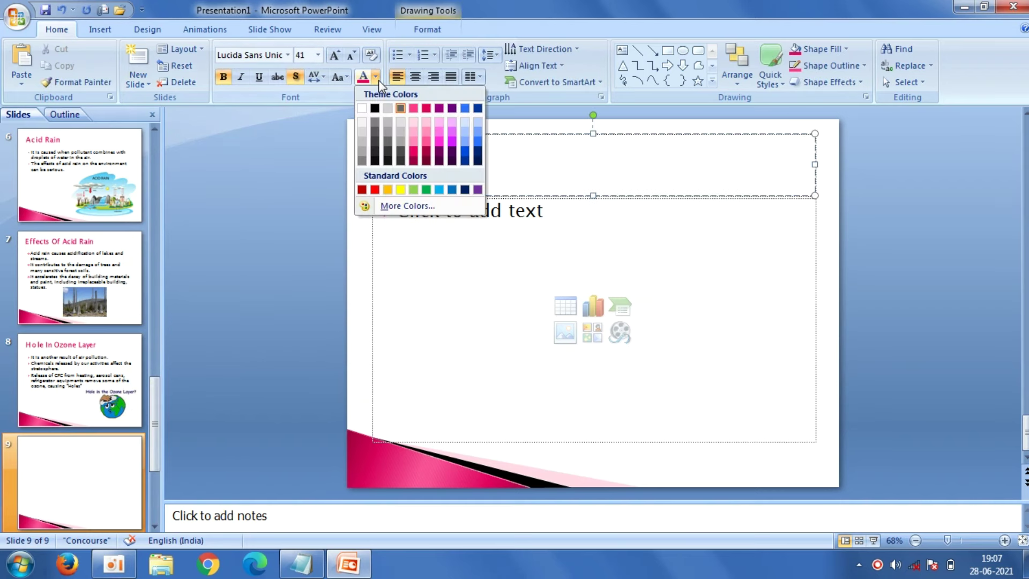
{"action": "left_click", "coordinate": [426, 108]}
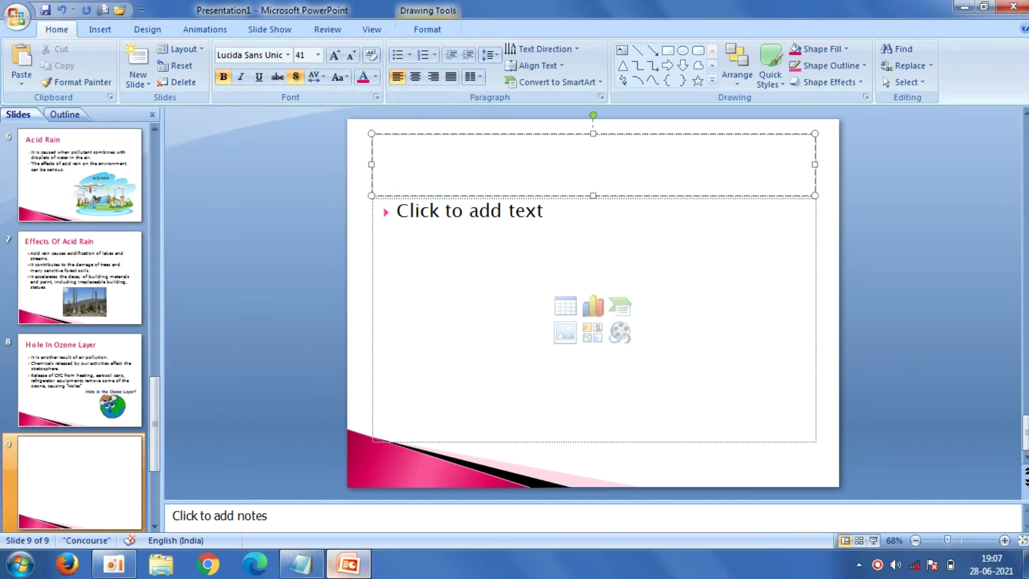
Copy the heading 'Causes Of Air Pollution' from the notes and paste it as the slide 9 title
{"action": "left_click", "coordinate": [303, 566]}
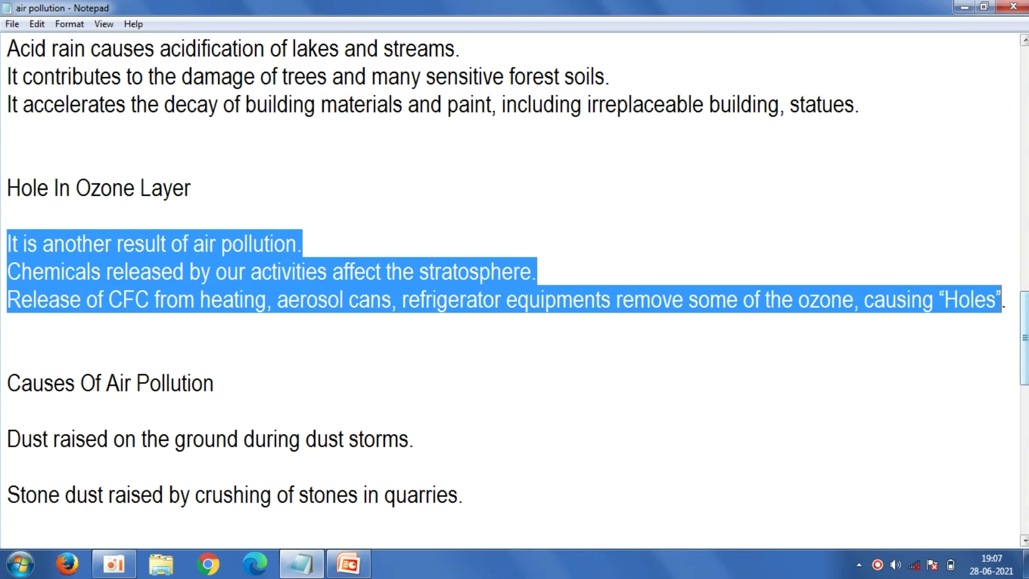
{"action": "scroll", "coordinate": [1026, 370], "scroll_direction": "down", "scroll_amount": 2}
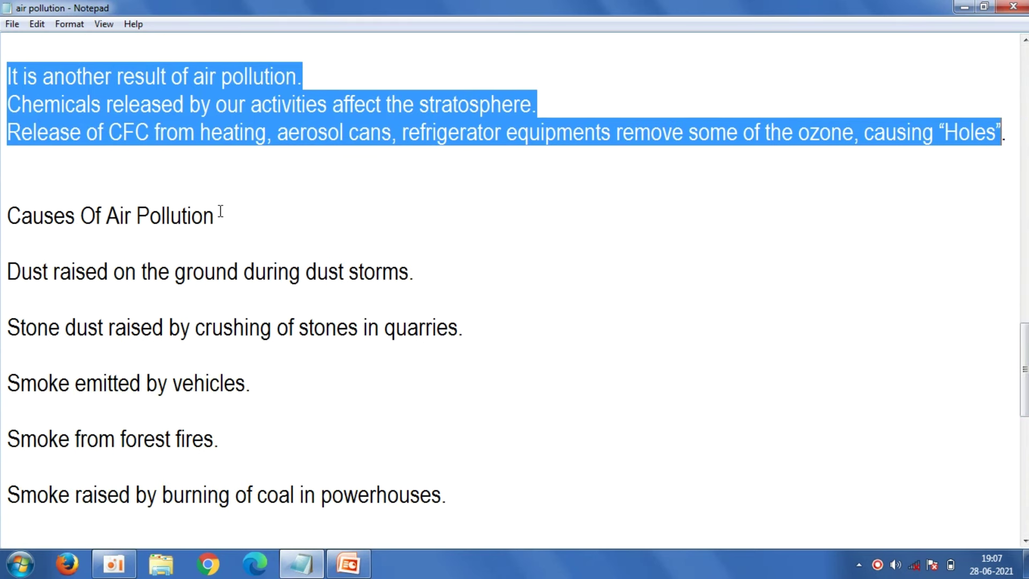
{"action": "left_click", "coordinate": [3, 231]}
{"action": "left_click_drag", "start_coordinate": [2, 230], "coordinate": [4, 221]}
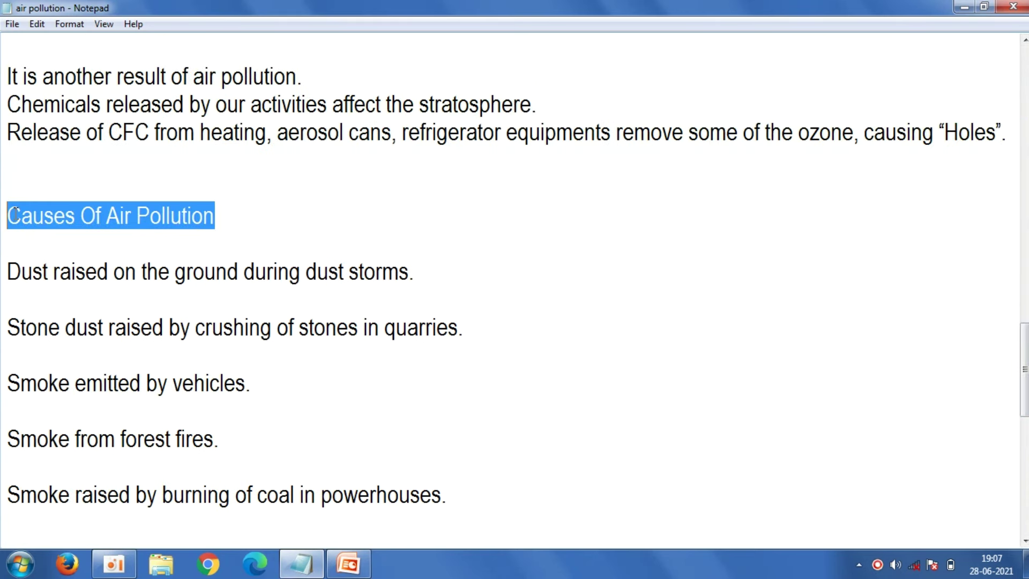
{"action": "right_click", "coordinate": [16, 215]}
{"action": "left_click", "coordinate": [54, 263]}
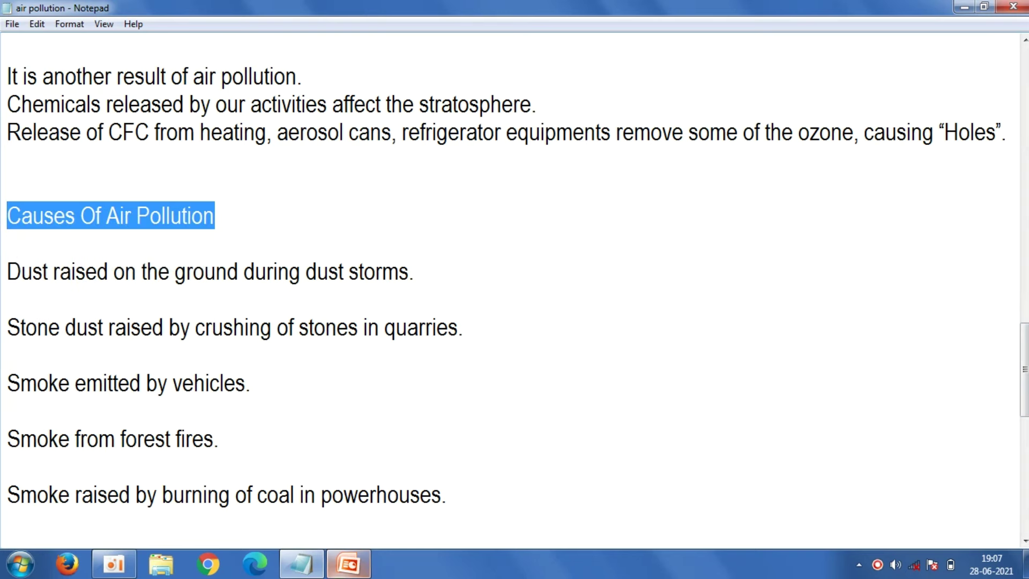
{"action": "left_click", "coordinate": [349, 564]}
{"action": "right_click", "coordinate": [405, 171]}
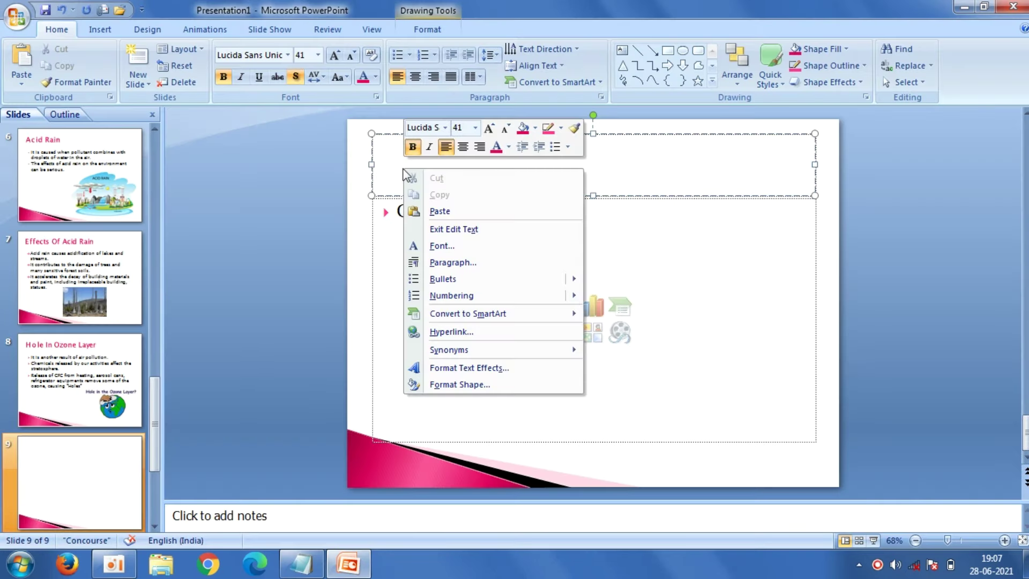
{"action": "left_click", "coordinate": [439, 211]}
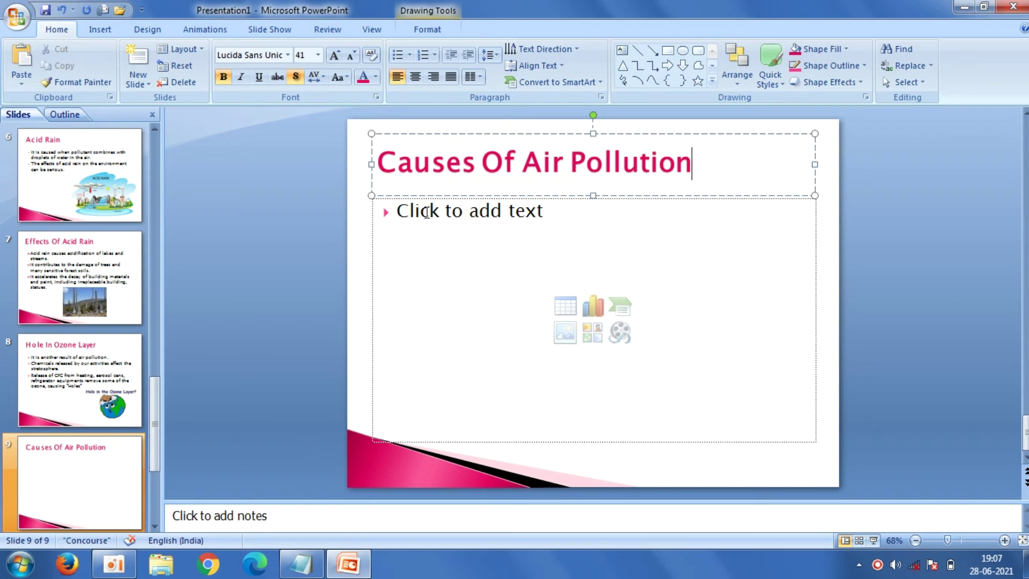
Switch the slide's body text to diamond bullets
{"action": "left_click", "coordinate": [426, 213]}
{"action": "left_click", "coordinate": [410, 54]}
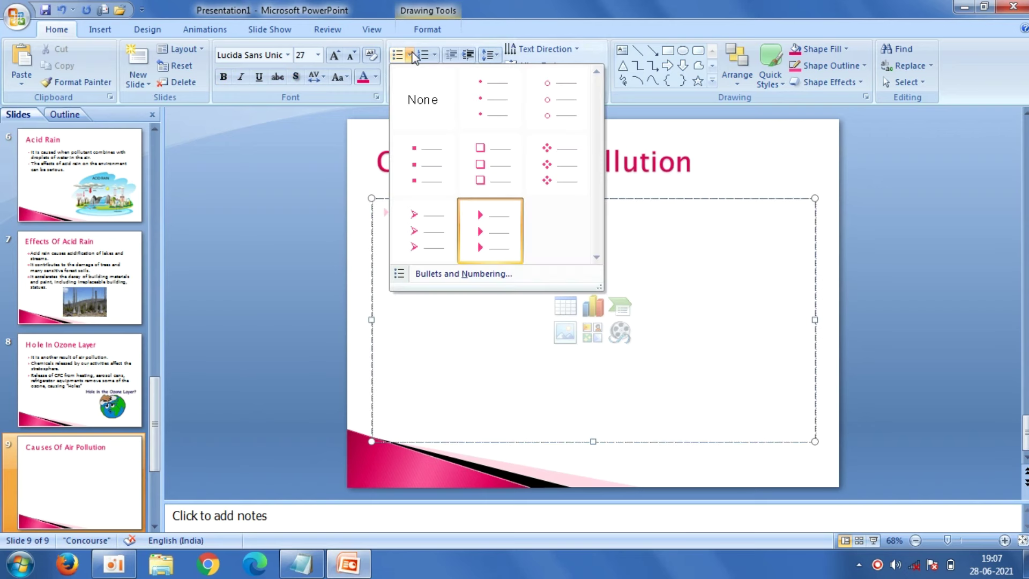
{"action": "left_click", "coordinate": [567, 166]}
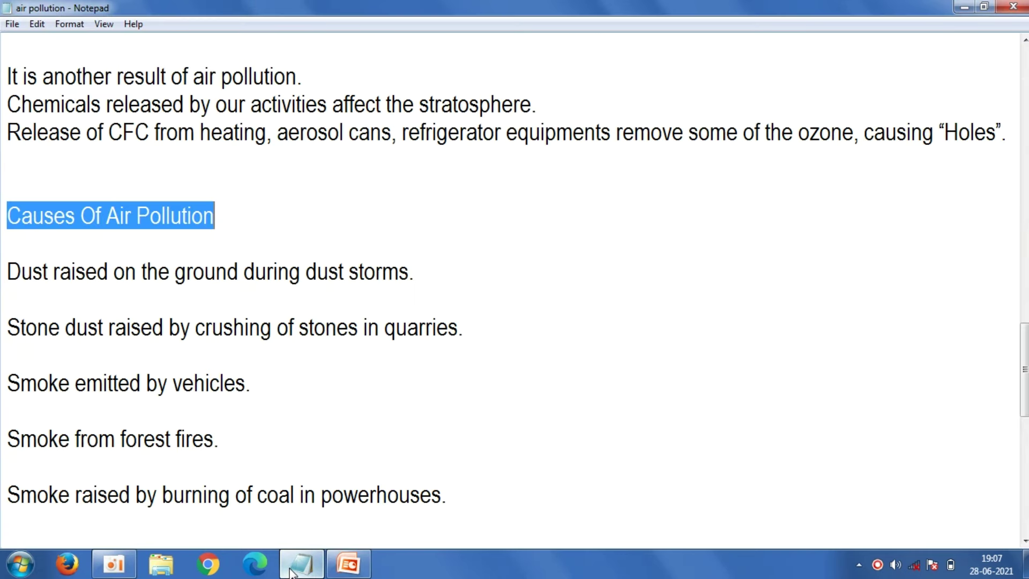
Copy the six causes of air pollution from the notes and paste them as body bullets
{"action": "left_click", "coordinate": [302, 564]}
{"action": "left_click_drag", "start_coordinate": [1025, 350], "coordinate": [1025, 383]}
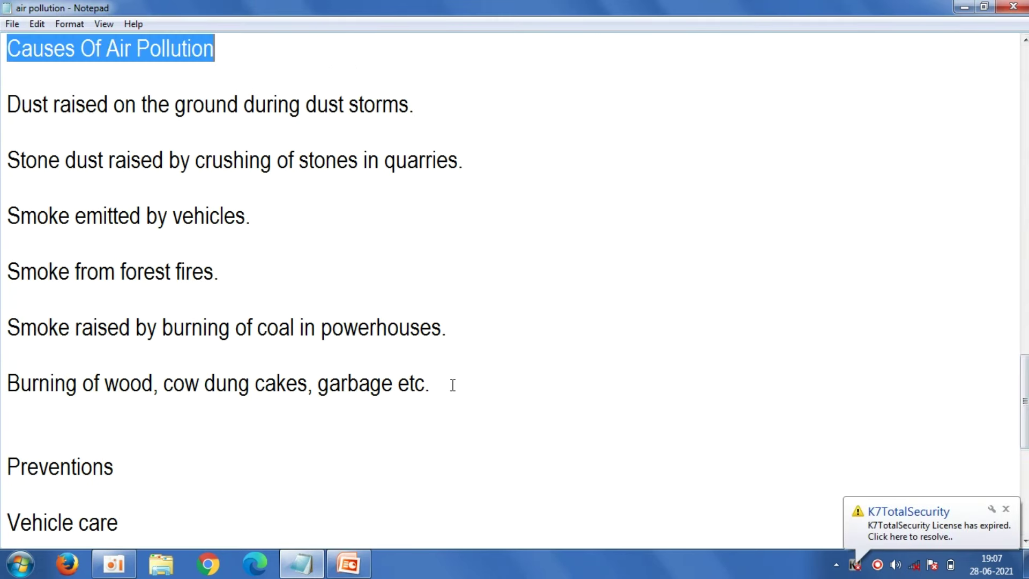
{"action": "left_click_drag", "start_coordinate": [452, 384], "coordinate": [2, 112]}
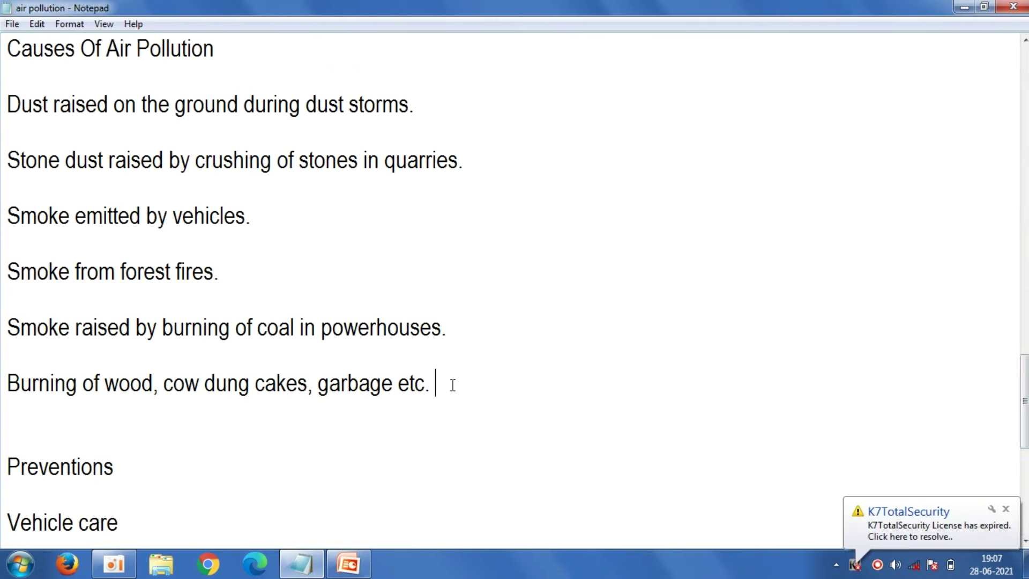
{"action": "right_click", "coordinate": [23, 102]}
{"action": "left_click", "coordinate": [53, 149]}
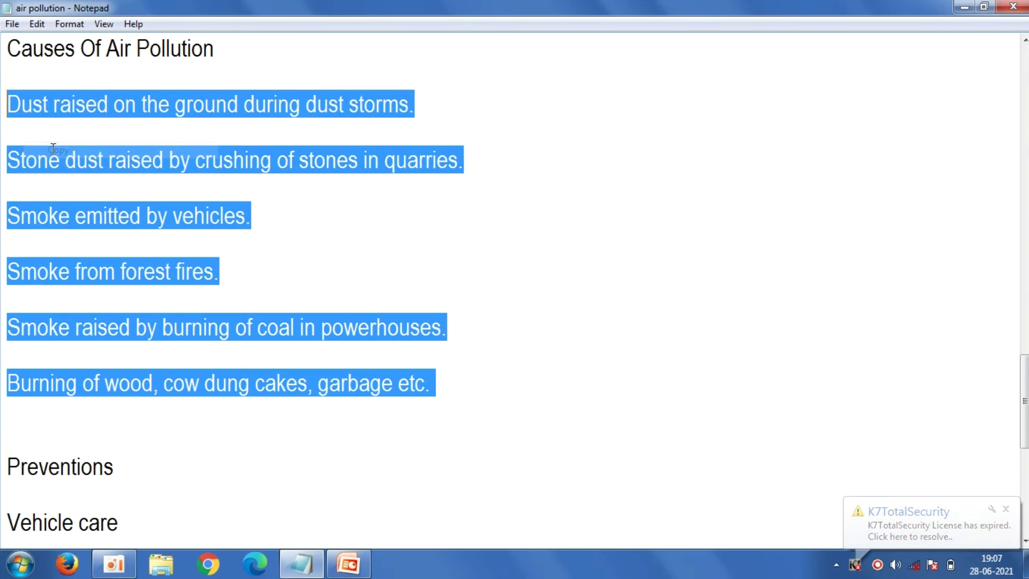
{"action": "left_click", "coordinate": [348, 564]}
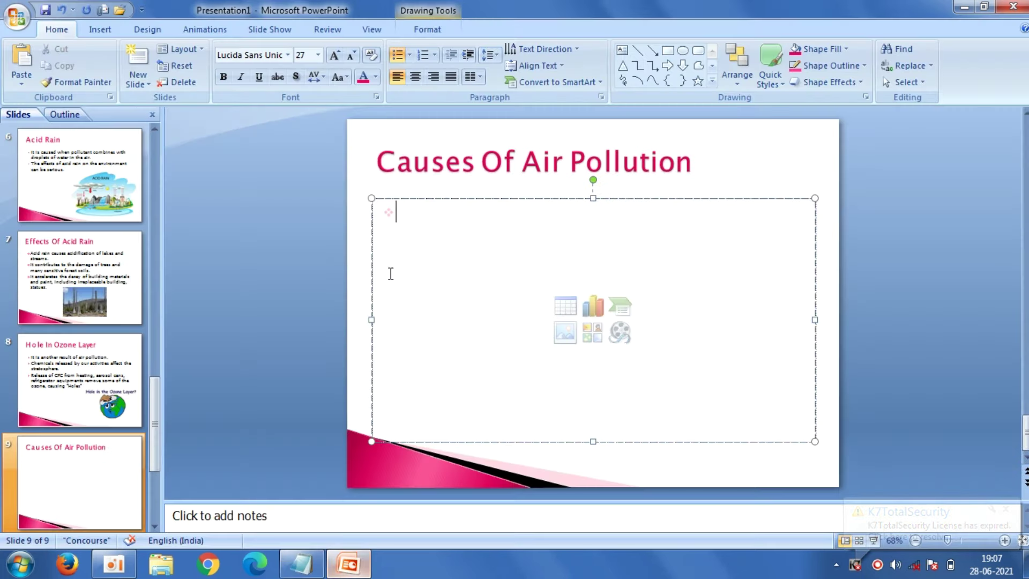
{"action": "right_click", "coordinate": [404, 229]}
{"action": "left_click", "coordinate": [422, 268]}
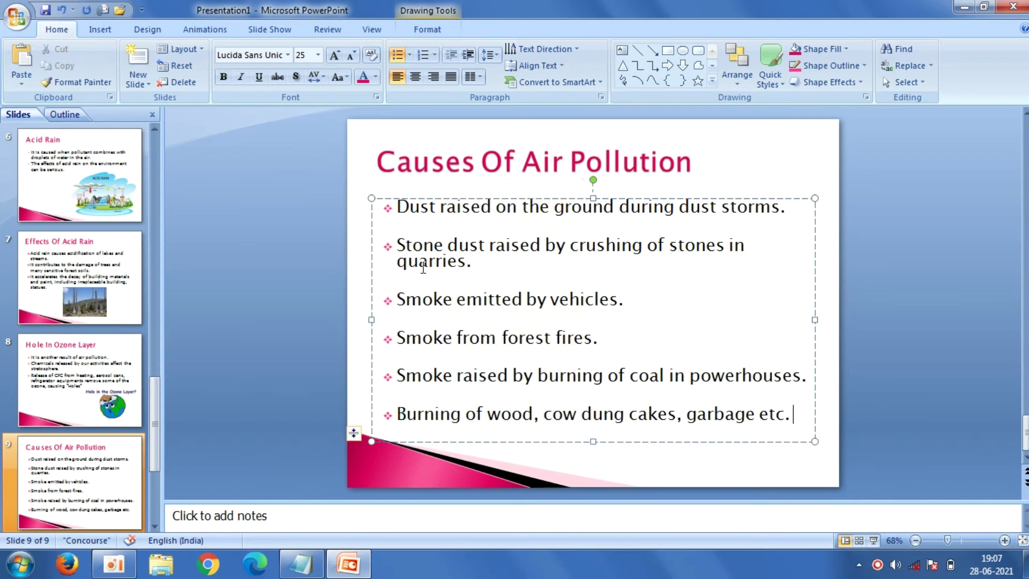
{"action": "left_click", "coordinate": [892, 292]}
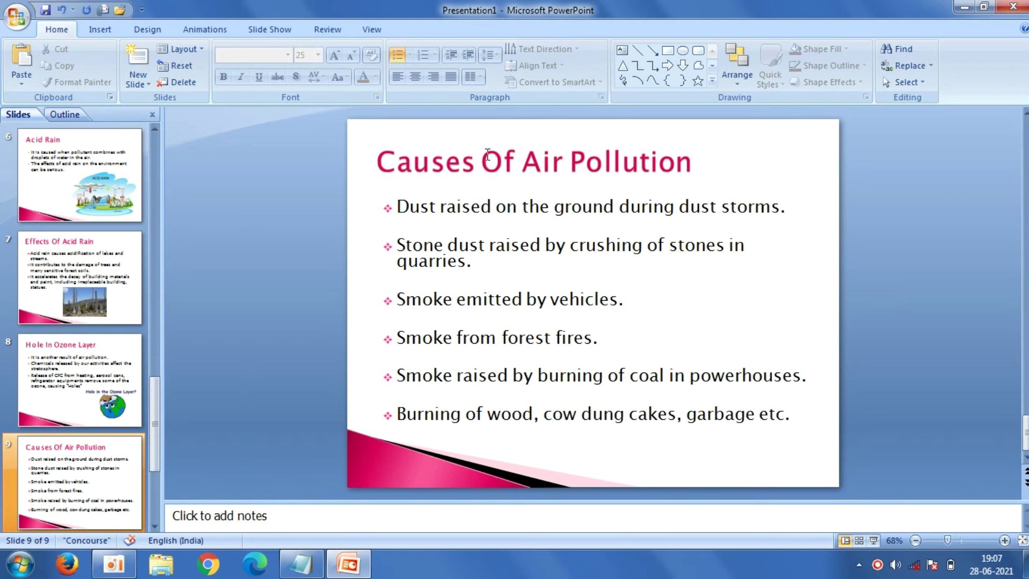
{"action": "left_click", "coordinate": [137, 82]}
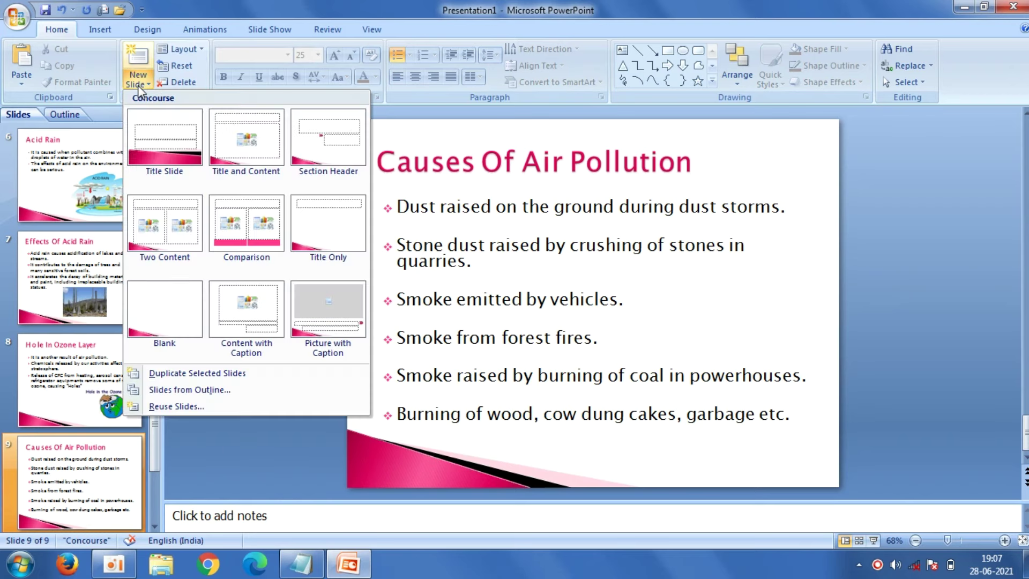
Add slide 10 with the Title and Content layout and a pink title
{"action": "left_click", "coordinate": [223, 139]}
{"action": "left_click", "coordinate": [461, 168]}
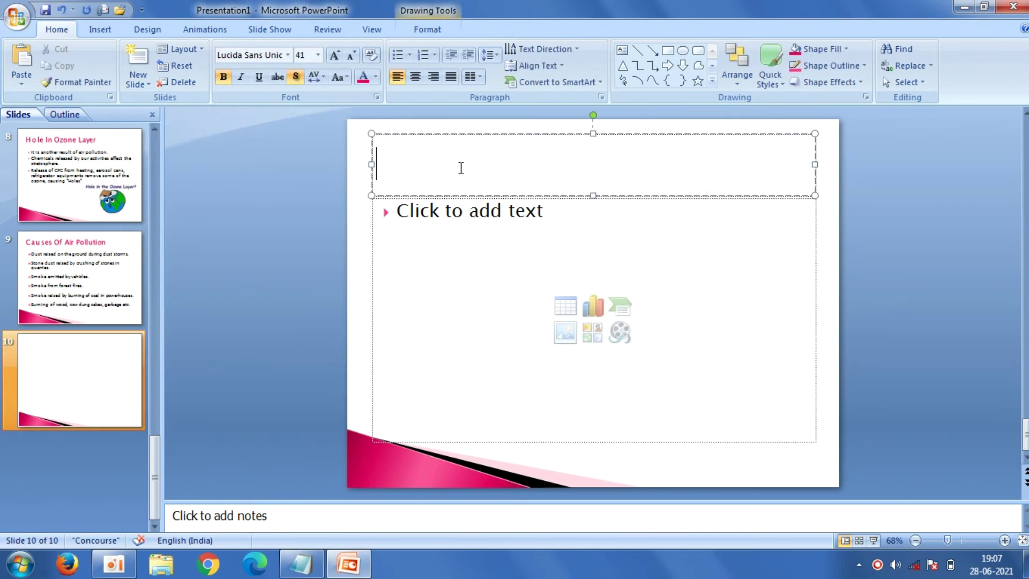
{"action": "left_click", "coordinate": [376, 78]}
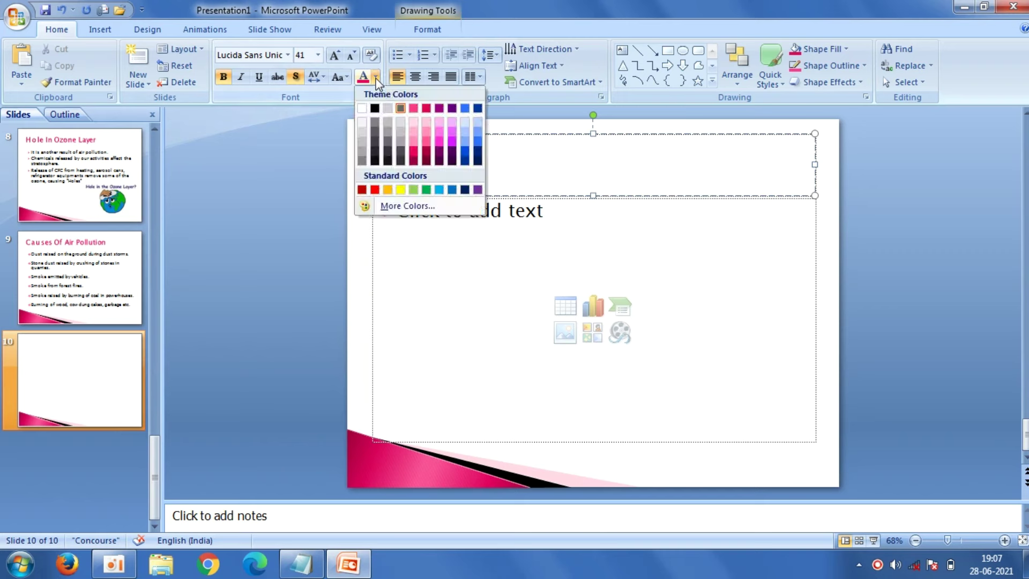
{"action": "left_click", "coordinate": [427, 109]}
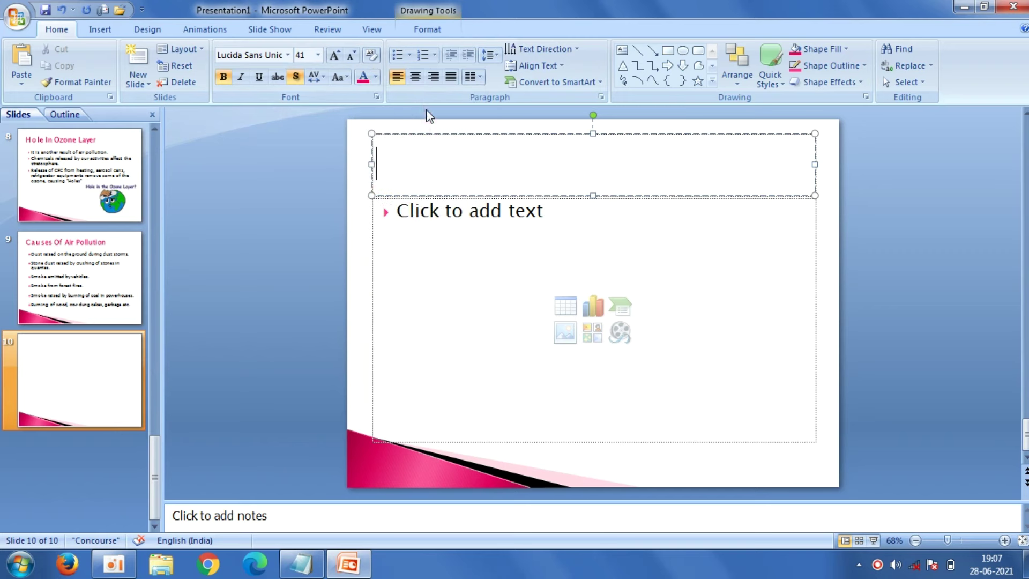
Copy 'Preventions' from the notes and paste it as the slide 10 title
{"action": "left_click", "coordinate": [320, 569]}
{"action": "mouse_move", "coordinate": [115, 467]}
{"action": "left_mouse_down"}
{"action": "mouse_move", "coordinate": [7, 453]}
{"action": "mouse_move", "coordinate": [16, 460]}
{"action": "mouse_move", "coordinate": [7, 462]}
{"action": "left_mouse_up"}
{"action": "right_click", "coordinate": [8, 462]}
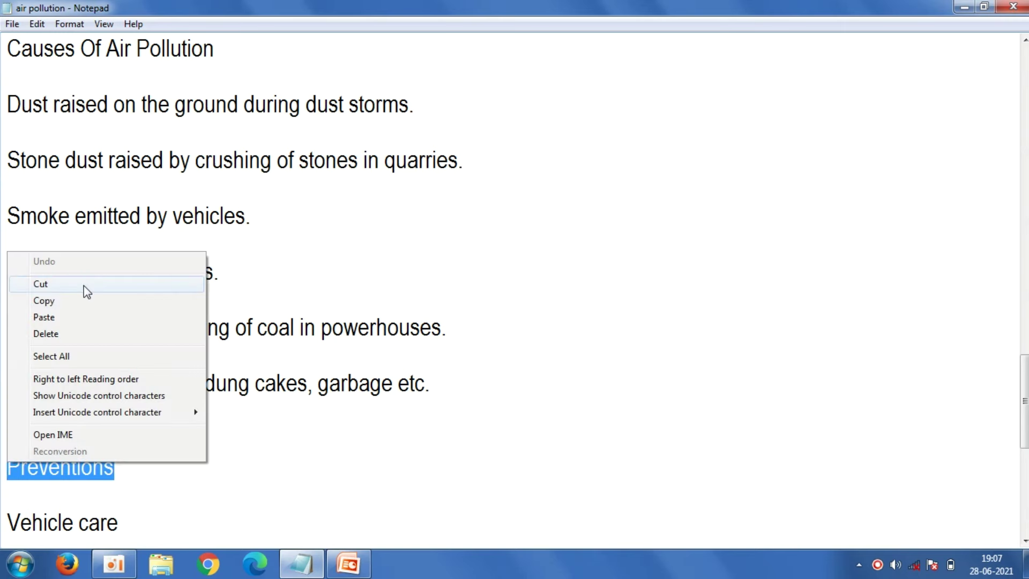
{"action": "left_click", "coordinate": [85, 303]}
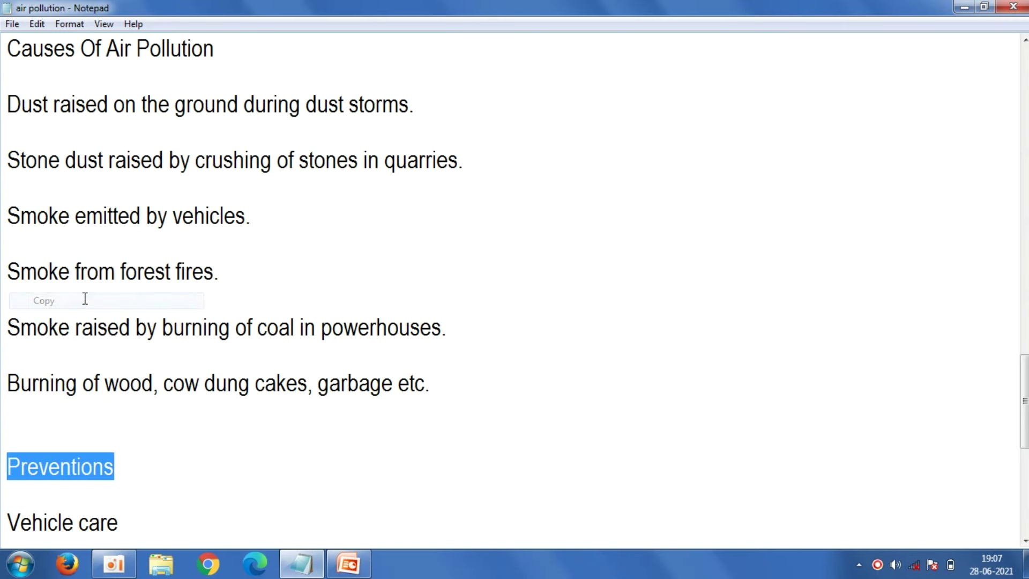
{"action": "left_click", "coordinate": [349, 564]}
{"action": "right_click", "coordinate": [406, 161]}
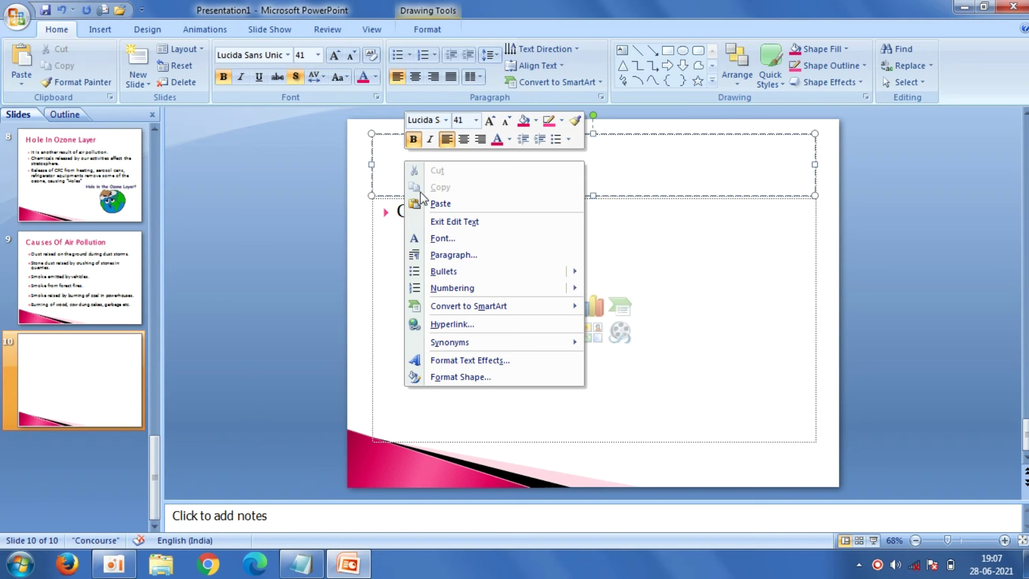
{"action": "left_click", "coordinate": [424, 200]}
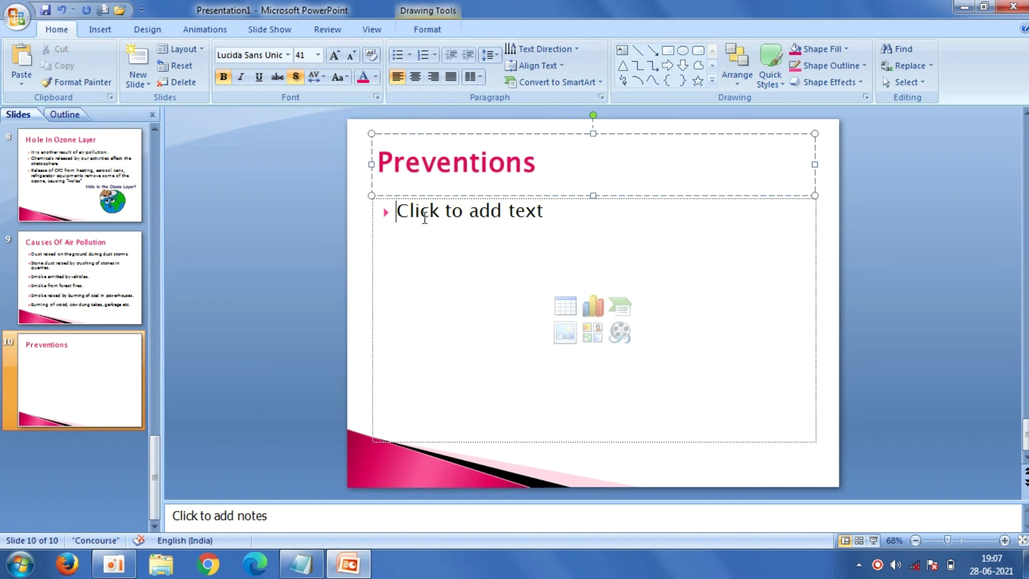
Give the empty body arrow bullets and bring the air pollution notes back up
{"action": "left_click", "coordinate": [424, 217]}
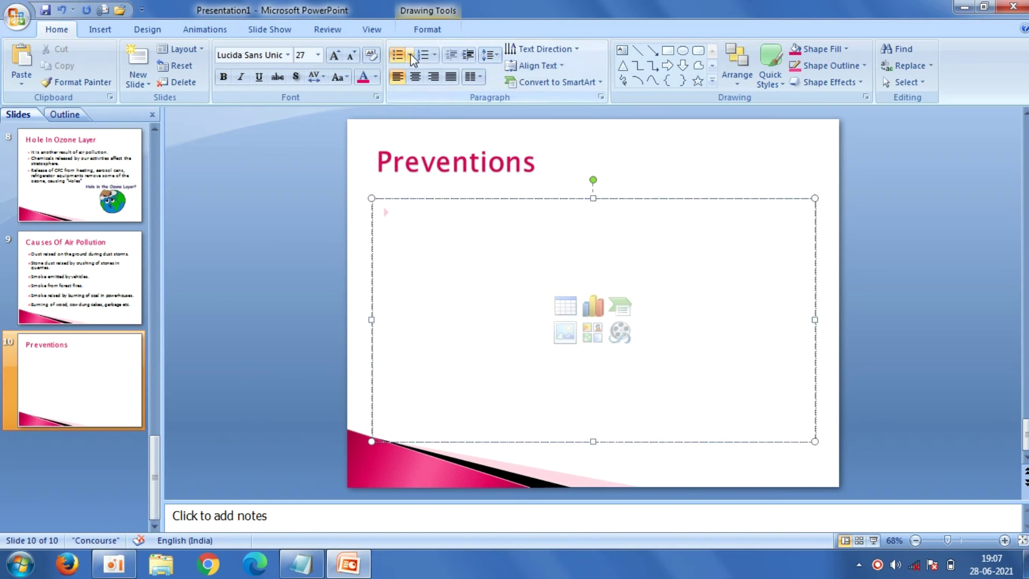
{"action": "left_click", "coordinate": [411, 55]}
{"action": "left_click", "coordinate": [426, 214]}
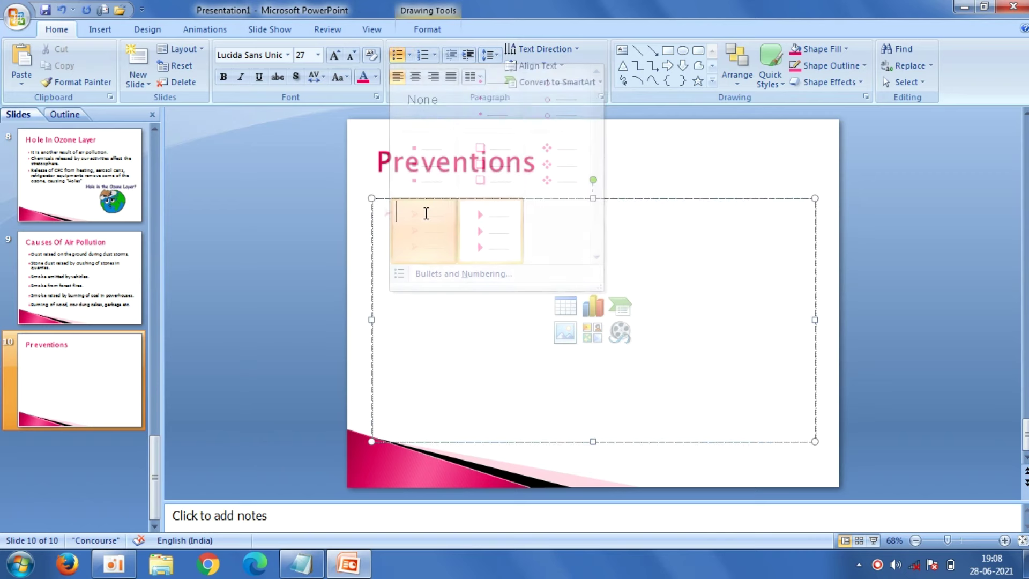
{"action": "left_click", "coordinate": [302, 564]}
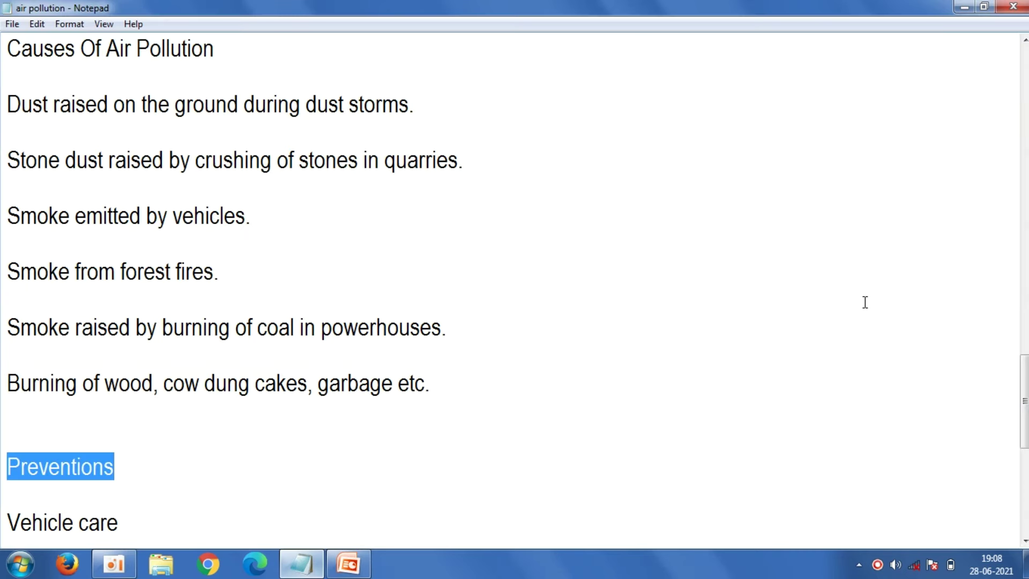
Copy the six prevention items, Vehicle care through Recyclable materials, from the notes
{"action": "left_click_drag", "start_coordinate": [1023, 375], "coordinate": [1024, 451]}
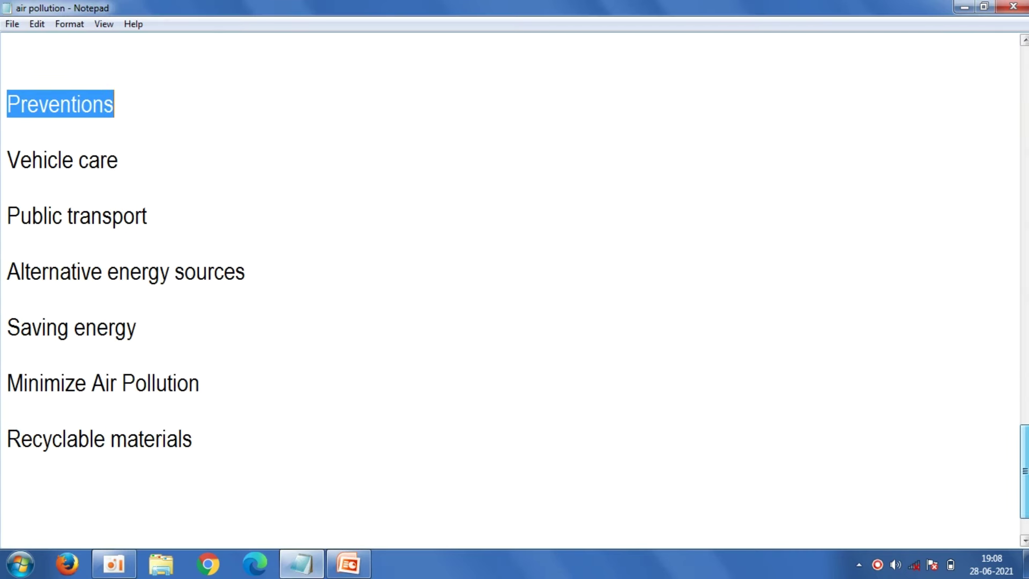
{"action": "left_click_drag", "start_coordinate": [214, 413], "coordinate": [27, 106]}
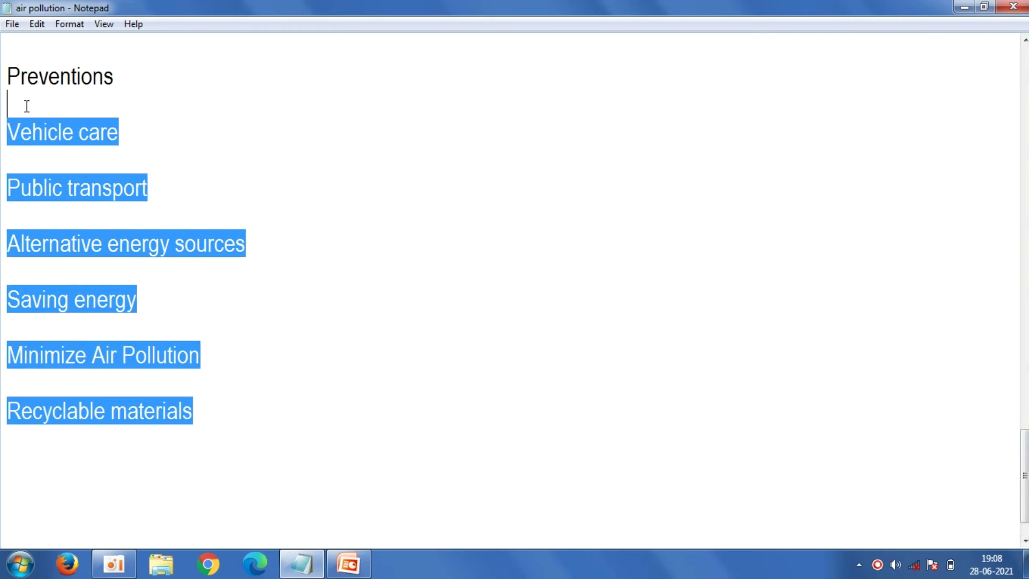
{"action": "right_click", "coordinate": [11, 134]}
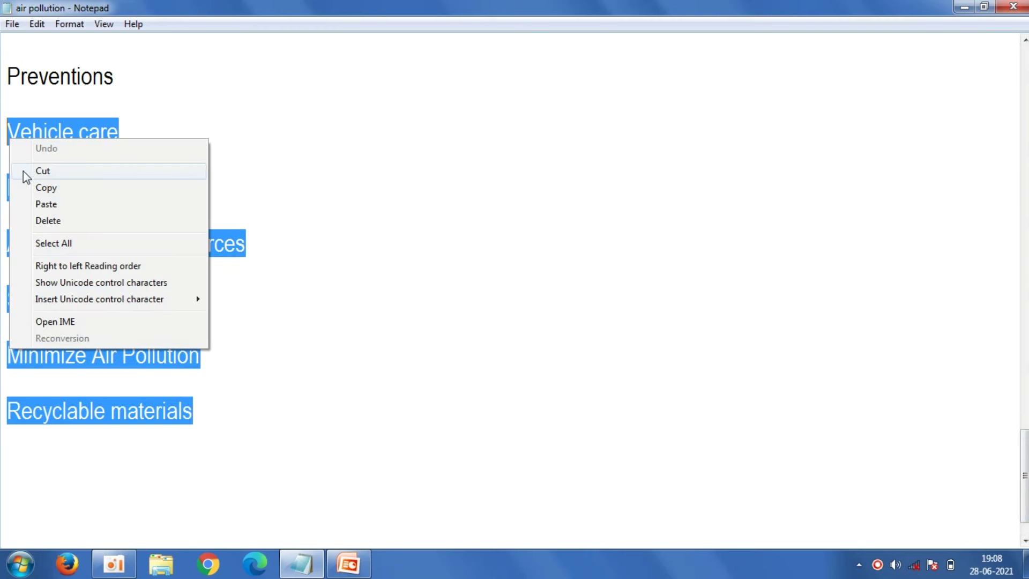
{"action": "left_click", "coordinate": [32, 186]}
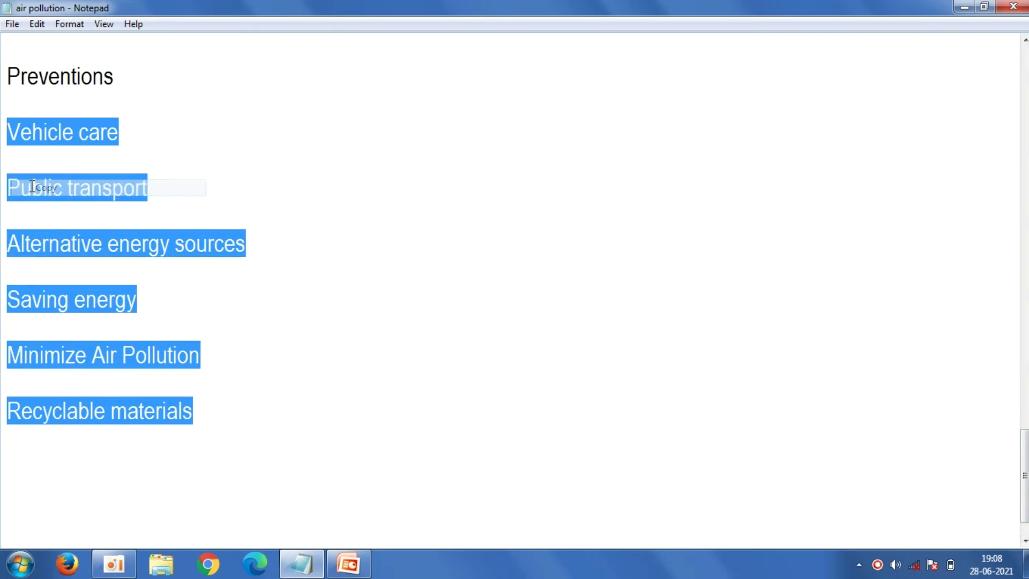
{"action": "left_click", "coordinate": [348, 564]}
Paste the six preventions into slide 10's body as arrow bullets
{"action": "right_click", "coordinate": [437, 249]}
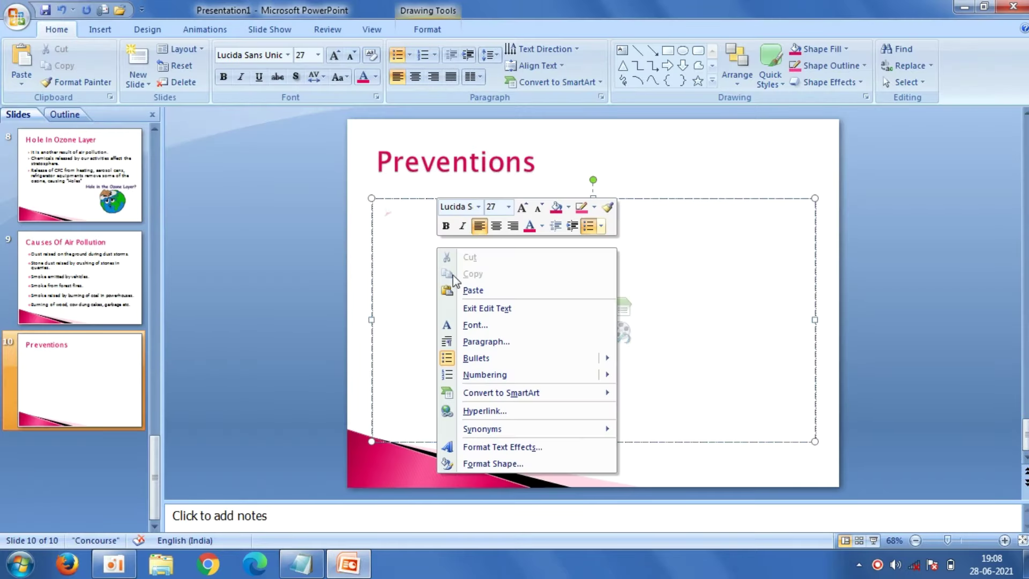
{"action": "left_click", "coordinate": [461, 290]}
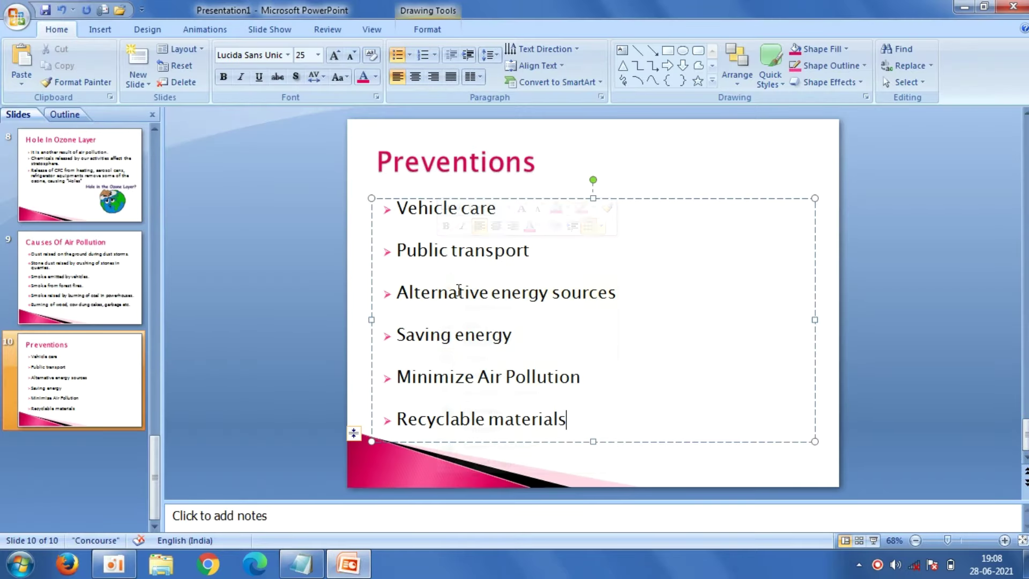
{"action": "left_click", "coordinate": [268, 285]}
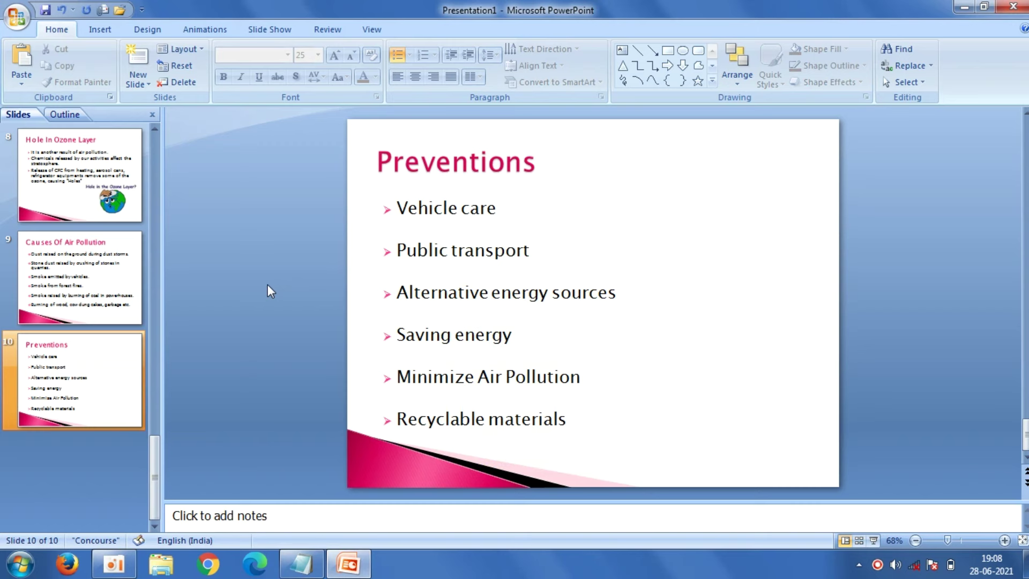
{"action": "left_click", "coordinate": [137, 78]}
Add a Title Only slide 11, move its title down, and enter centred pink 'Thank You'
{"action": "left_click", "coordinate": [339, 216]}
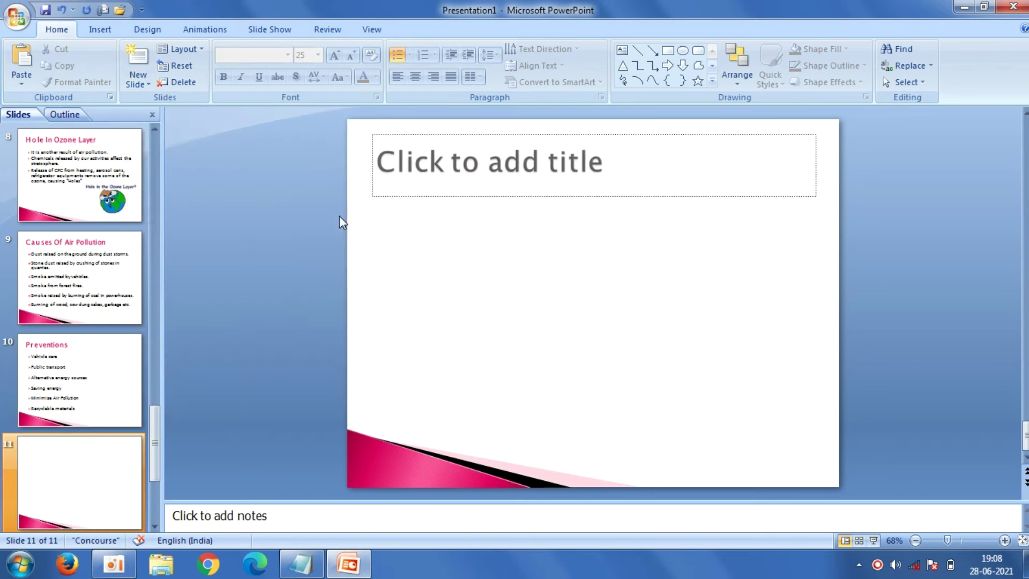
{"action": "left_click", "coordinate": [560, 142]}
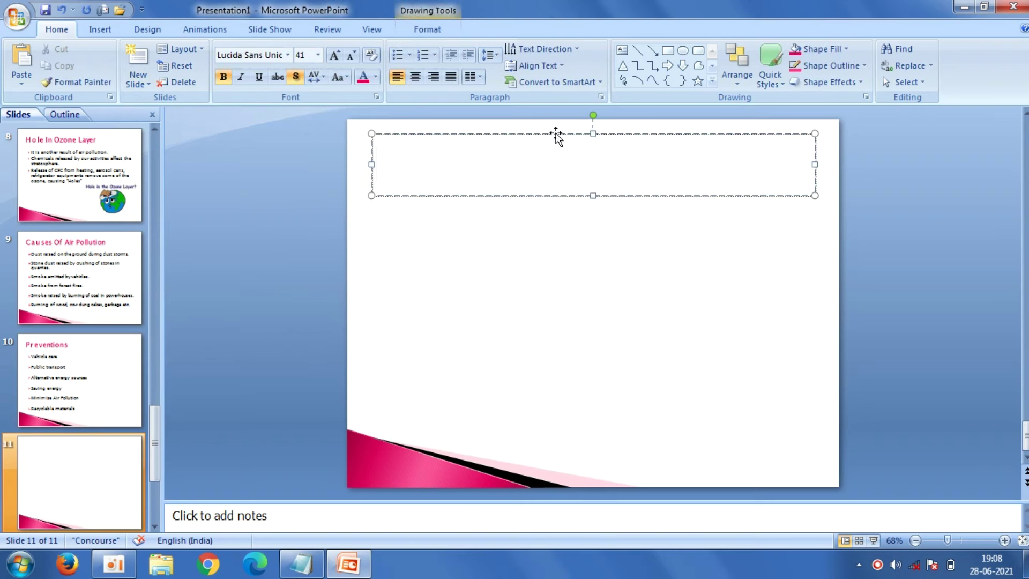
{"action": "left_click_drag", "start_coordinate": [555, 134], "coordinate": [556, 222]}
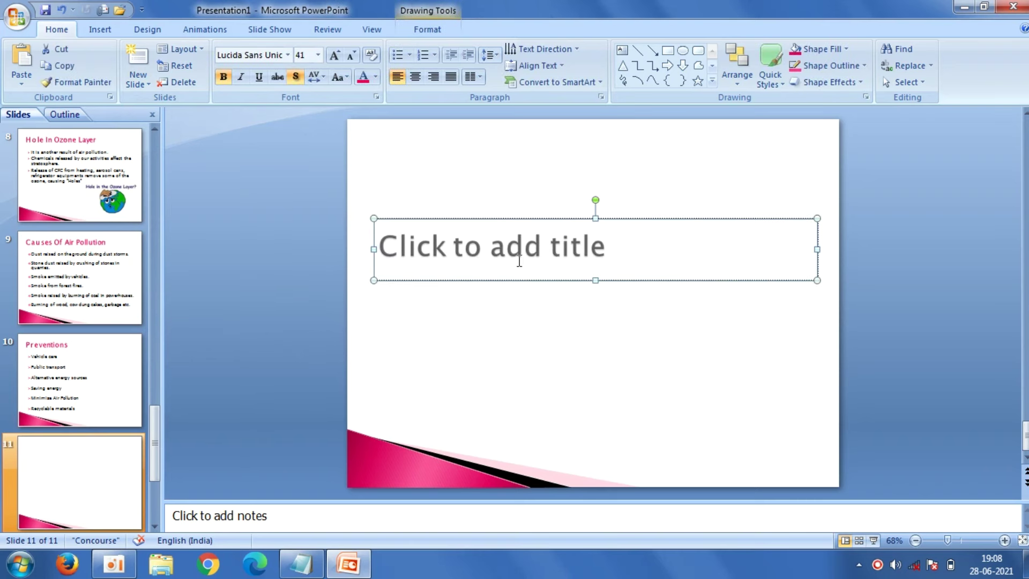
{"action": "left_click", "coordinate": [518, 262]}
{"action": "left_click", "coordinate": [378, 77]}
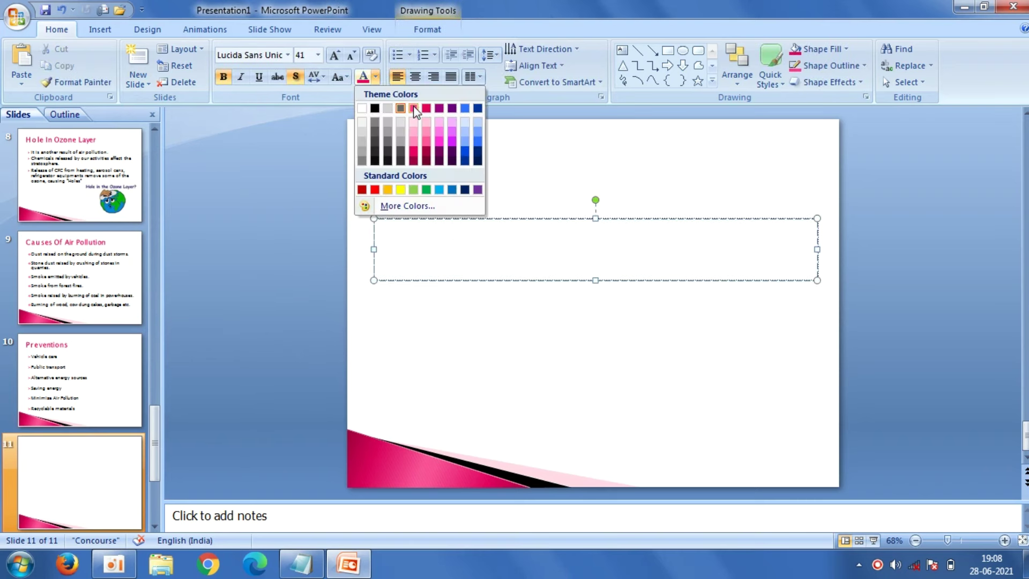
{"action": "left_click", "coordinate": [423, 108]}
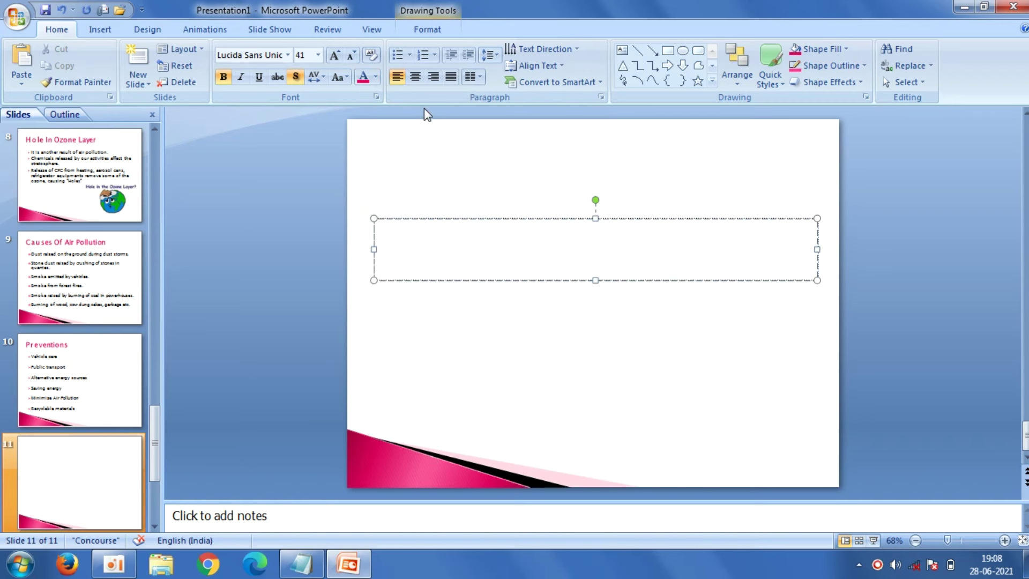
{"action": "left_click", "coordinate": [417, 79]}
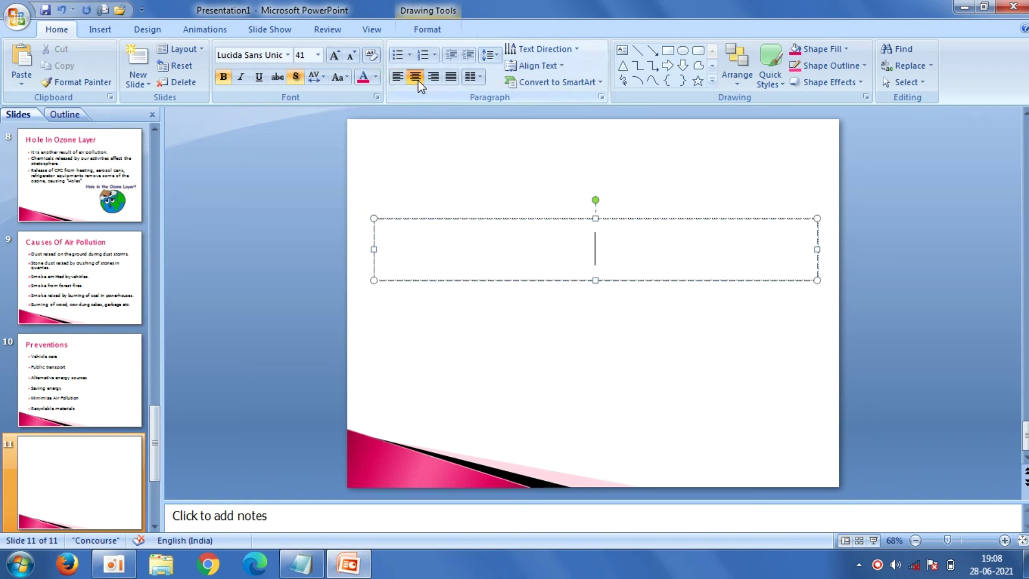
{"action": "type", "text": "Thank "}
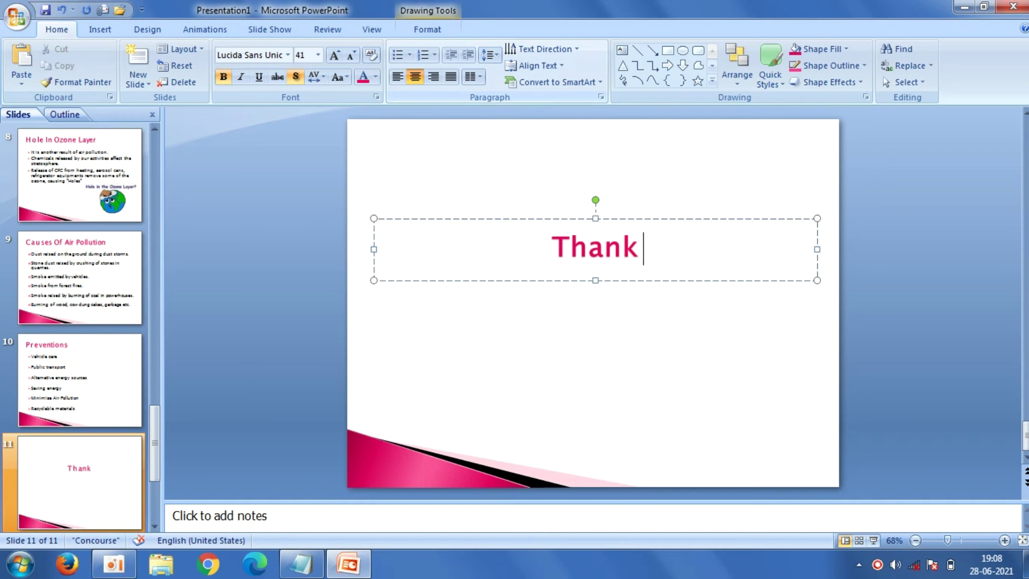
{"action": "type", "text": "You"}
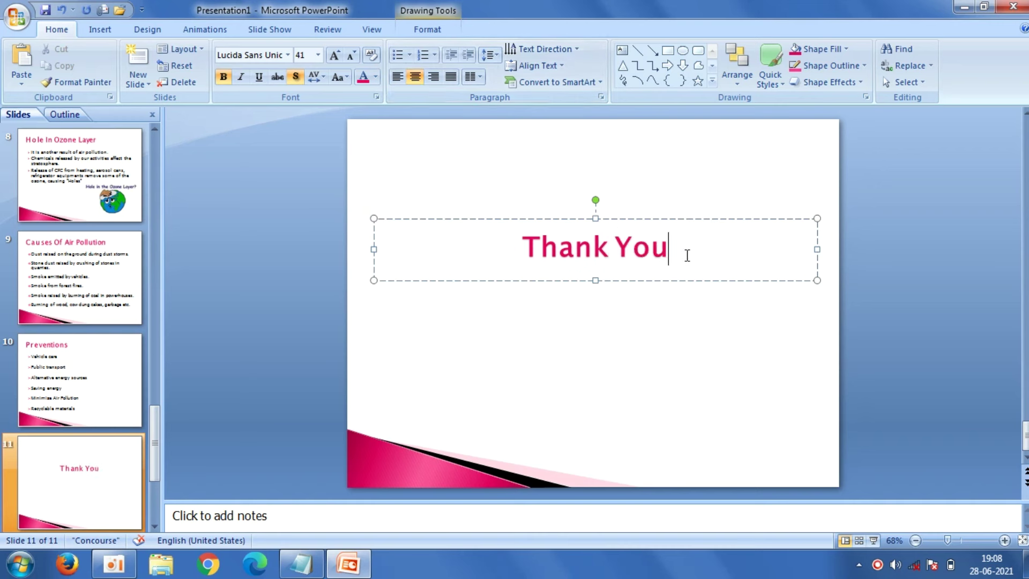
{"action": "left_click_drag", "start_coordinate": [687, 256], "coordinate": [515, 247]}
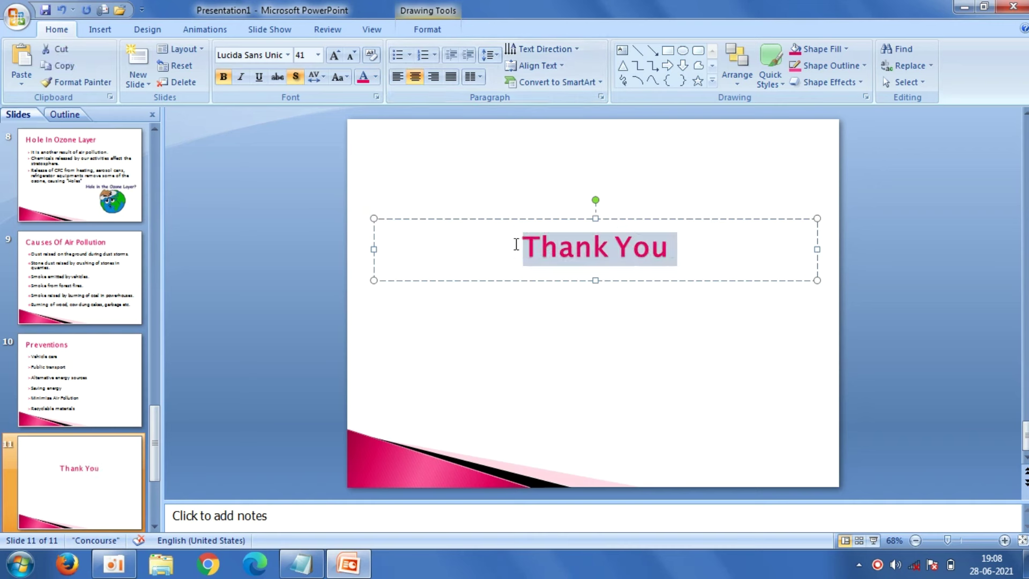
Set 'Thank You' to Freestyle Script at 96 points and nudge the box lower
{"action": "left_click", "coordinate": [289, 59]}
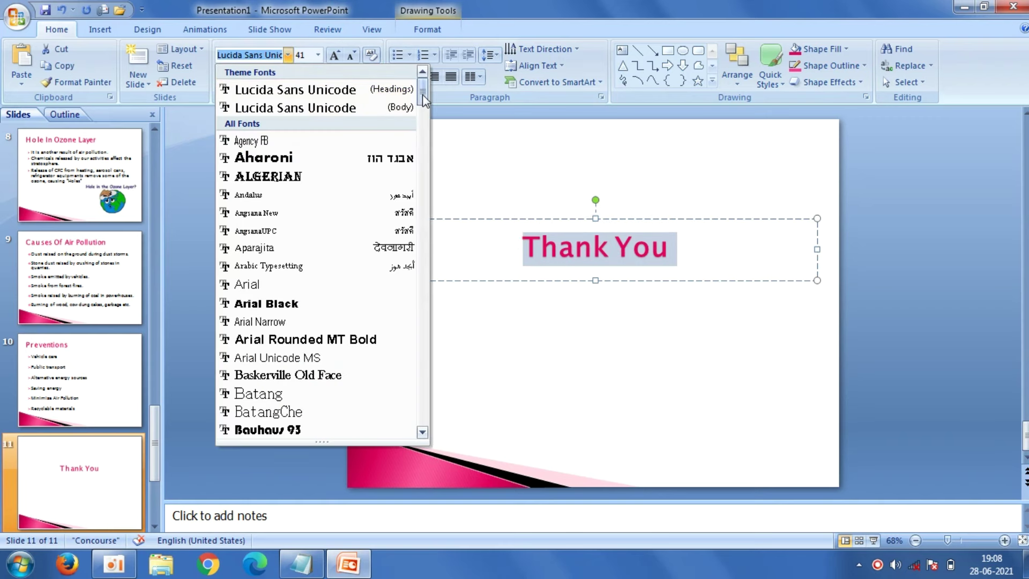
{"action": "left_click_drag", "start_coordinate": [423, 94], "coordinate": [423, 217]}
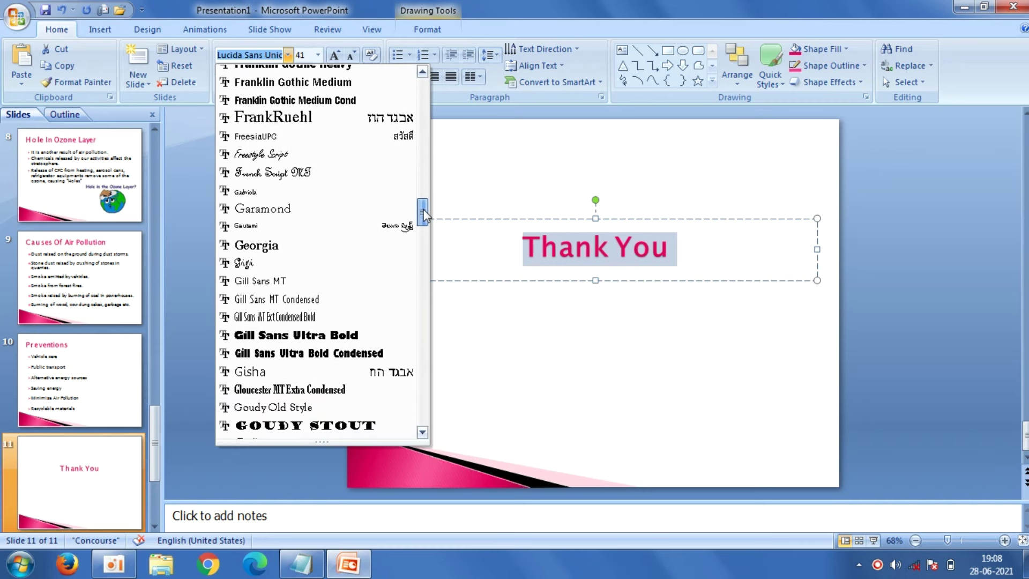
{"action": "left_click", "coordinate": [392, 162]}
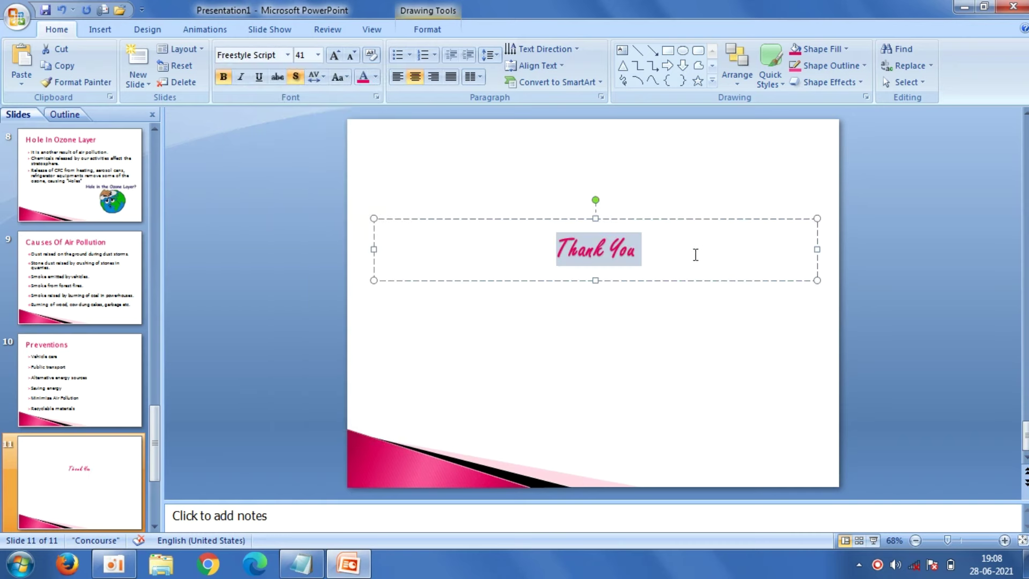
{"action": "left_click", "coordinate": [318, 55]}
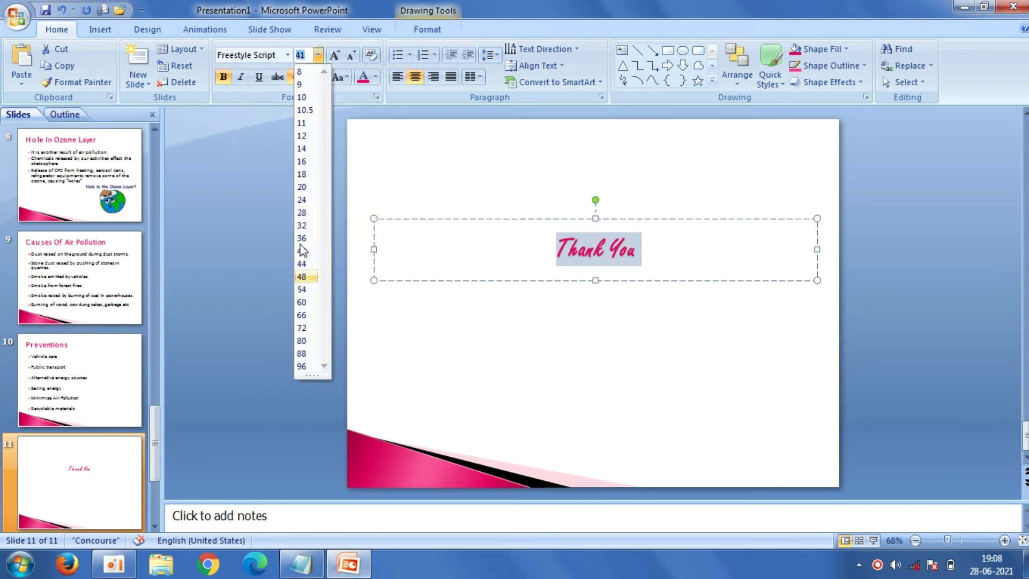
{"action": "left_click", "coordinate": [308, 366]}
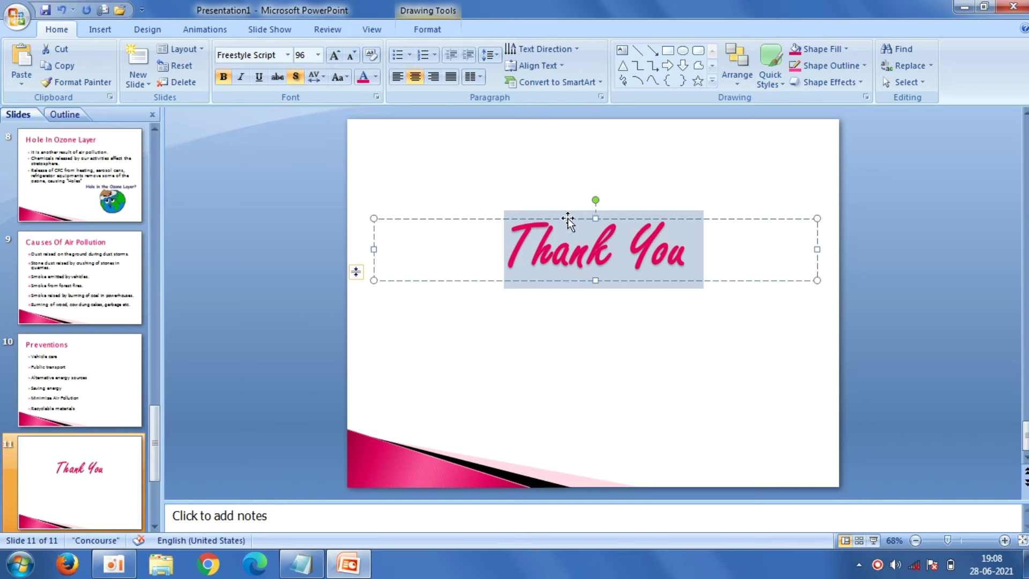
{"action": "left_click_drag", "start_coordinate": [568, 217], "coordinate": [565, 239]}
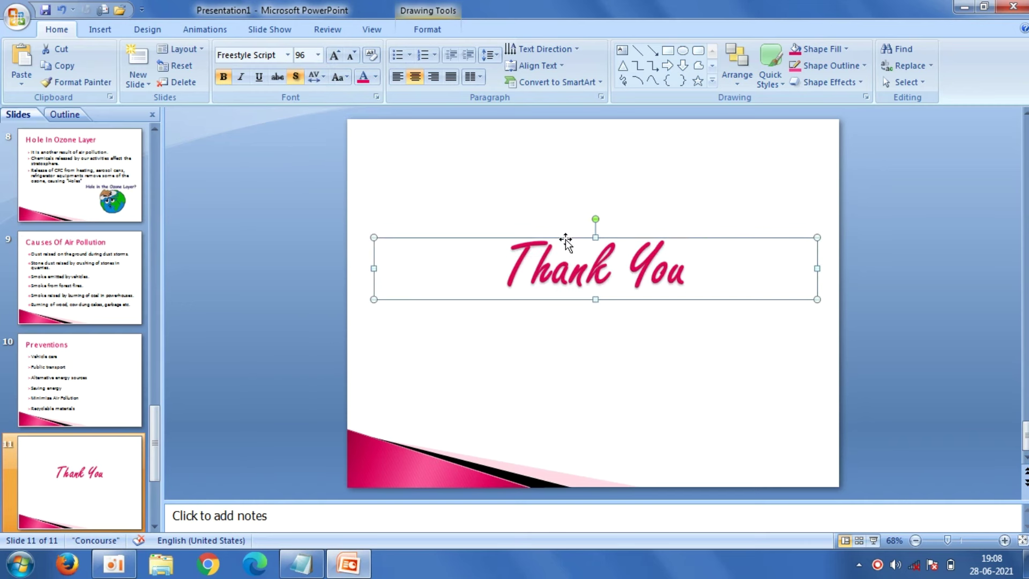
{"action": "left_click", "coordinate": [874, 245]}
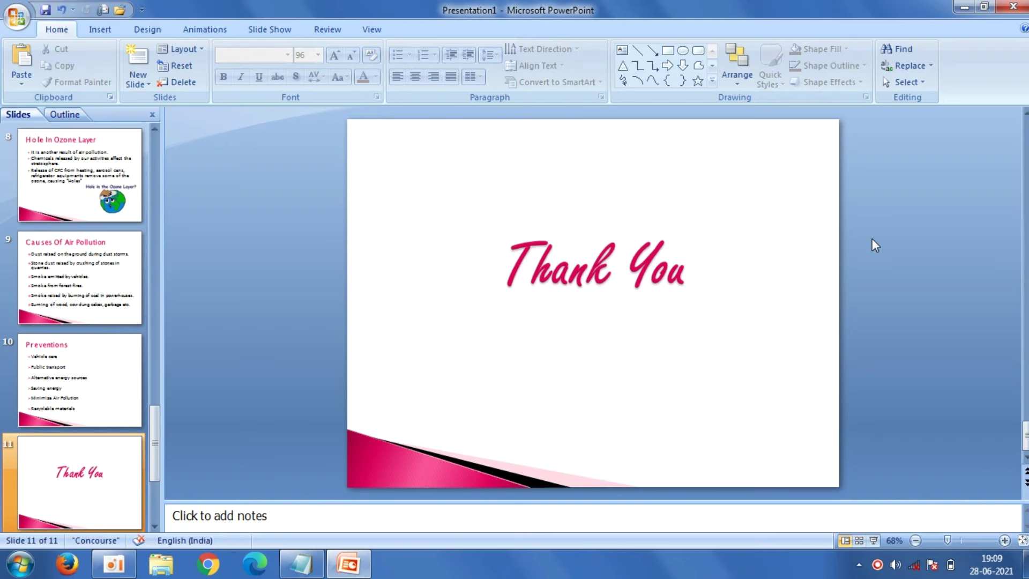
Apply a slide transition from the transitions gallery to slide 11
{"action": "left_click", "coordinate": [195, 29]}
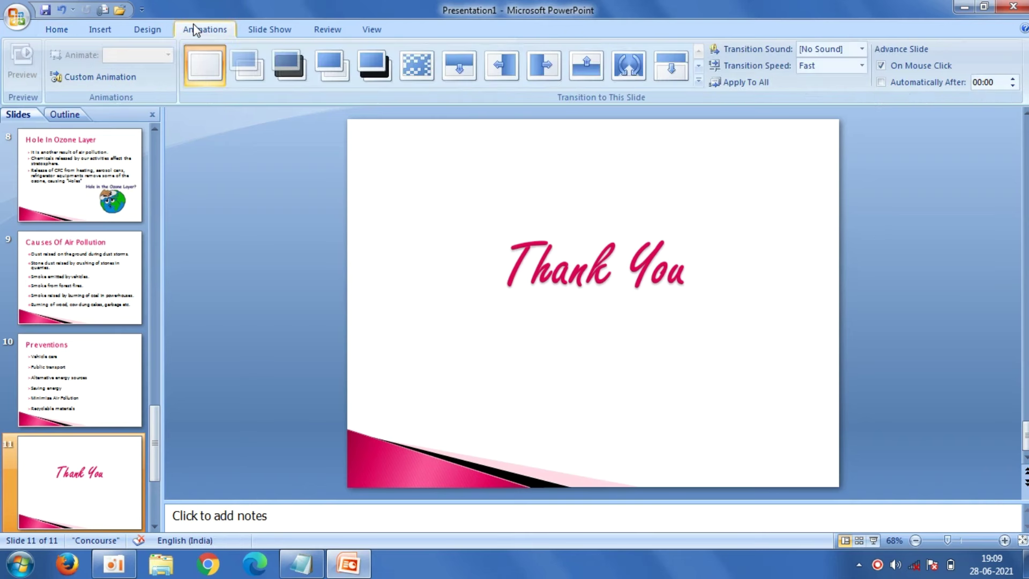
{"action": "left_click", "coordinate": [699, 81]}
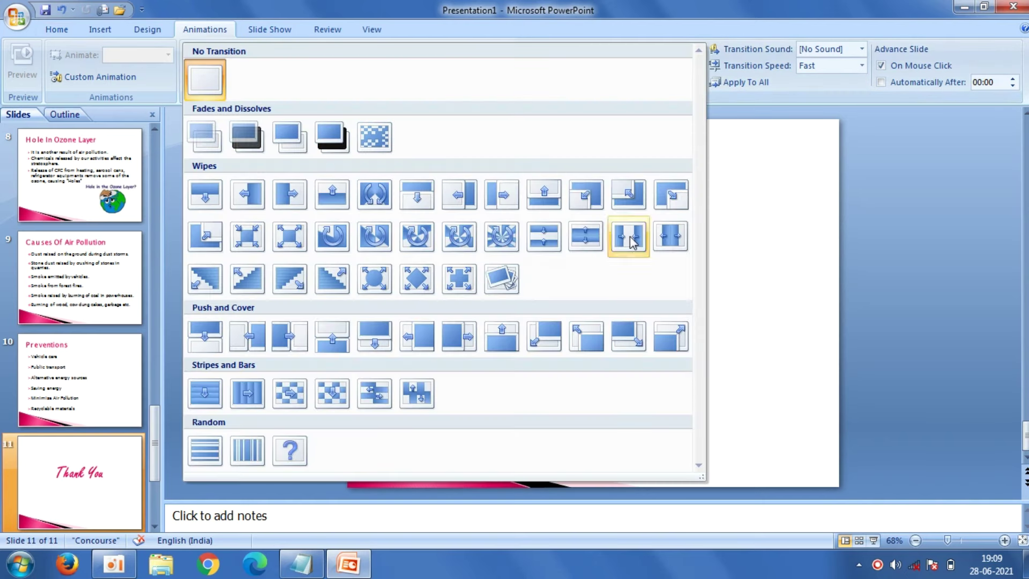
{"action": "left_click", "coordinate": [658, 349]}
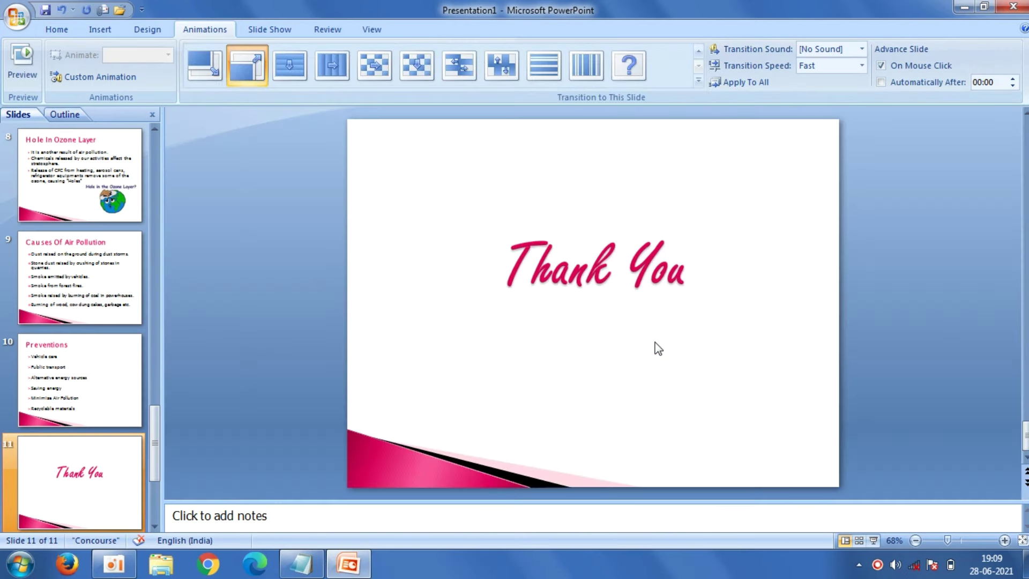
Give the 'Thank You' title a Random Bars entrance animation at Very Slow speed
{"action": "left_click", "coordinate": [682, 277]}
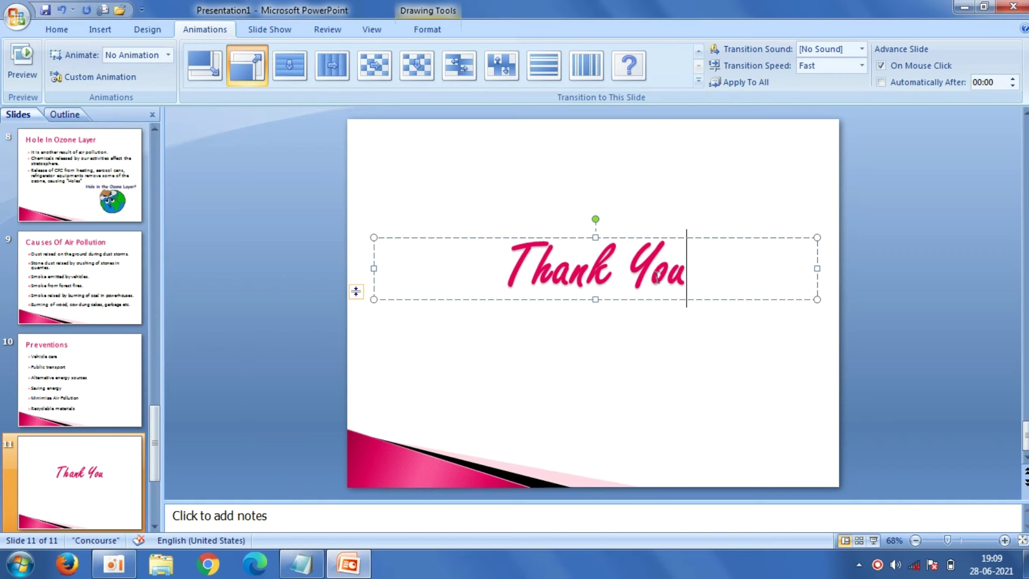
{"action": "left_click", "coordinate": [129, 76]}
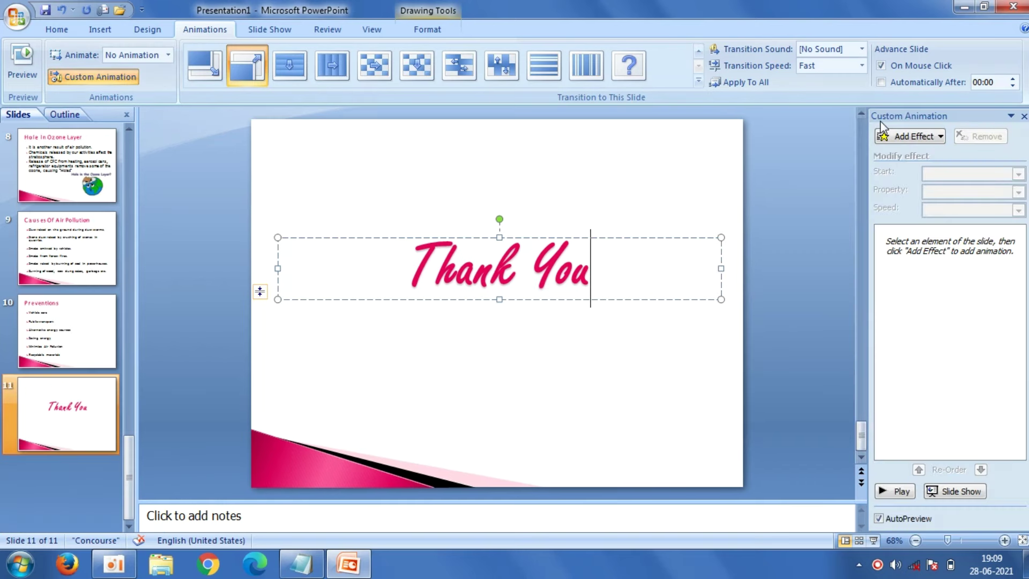
{"action": "left_click", "coordinate": [892, 137]}
{"action": "mouse_move", "coordinate": [893, 153]}
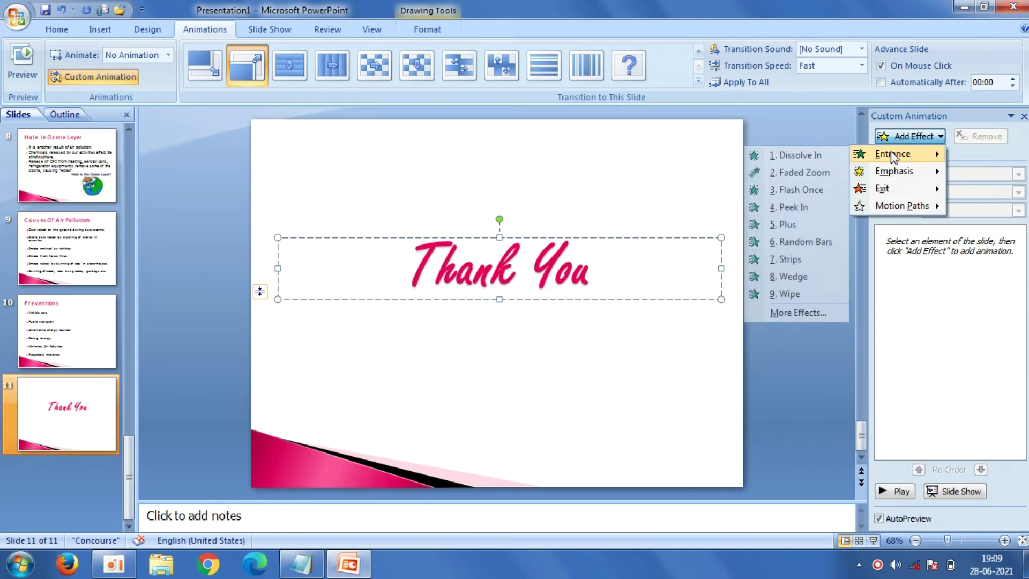
{"action": "left_click", "coordinate": [805, 316]}
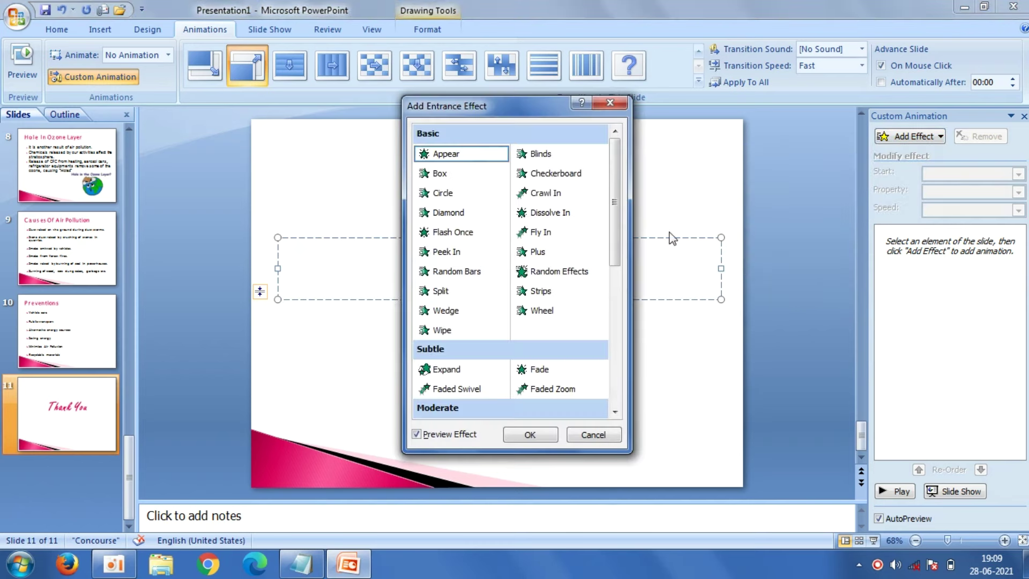
{"action": "left_click_drag", "start_coordinate": [539, 102], "coordinate": [221, 70]}
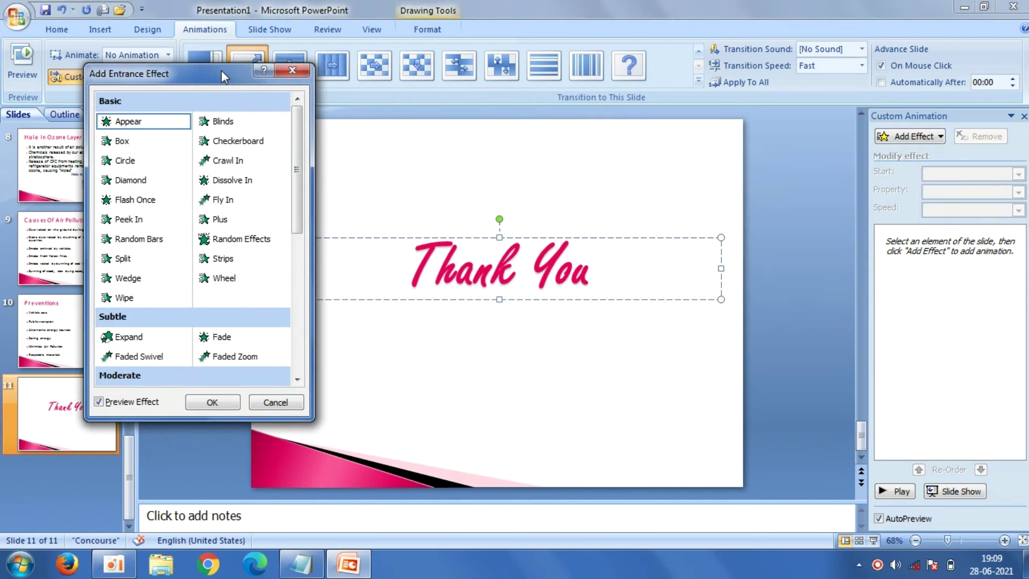
{"action": "left_click", "coordinate": [146, 243]}
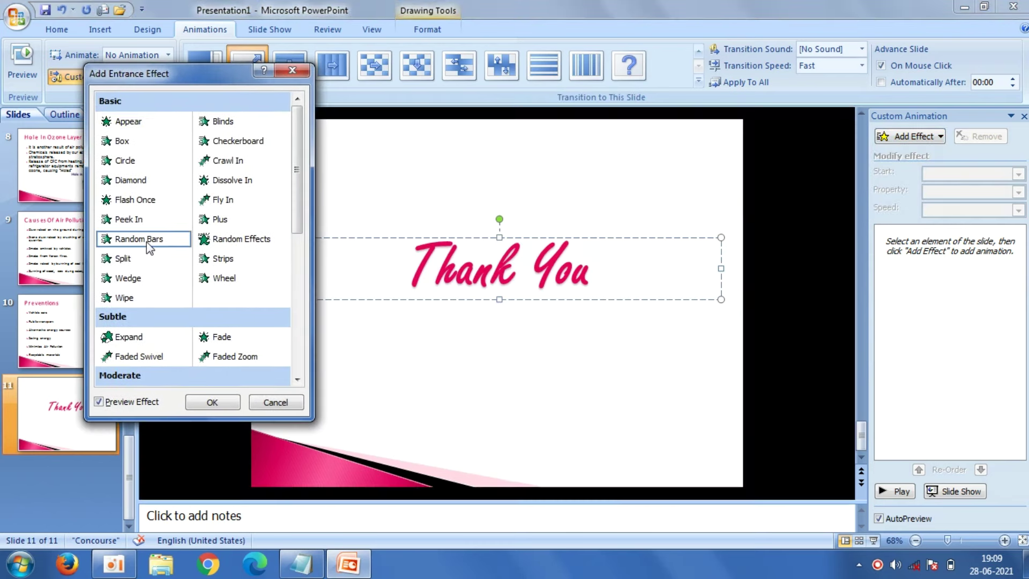
{"action": "left_click", "coordinate": [213, 402]}
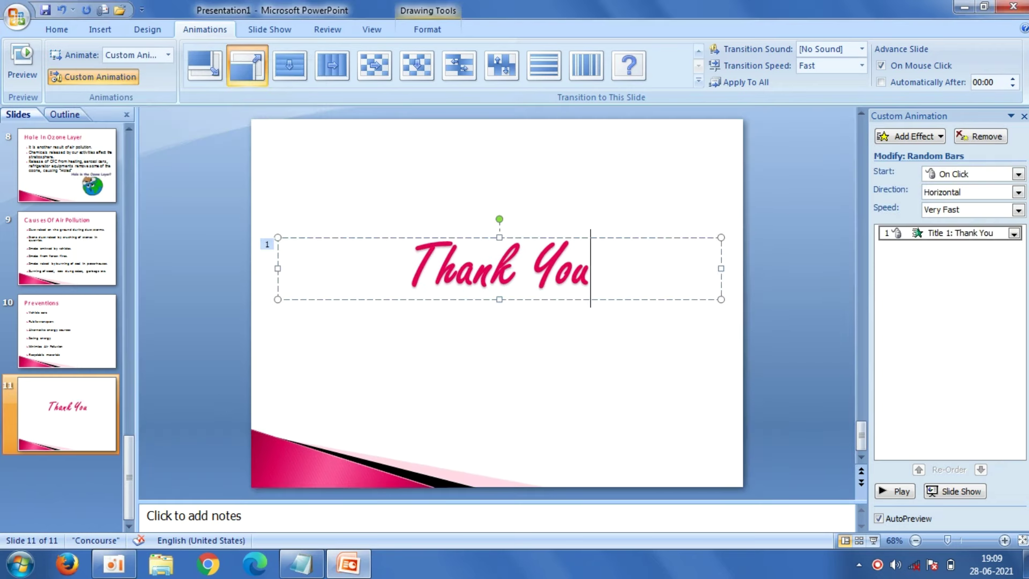
{"action": "left_click", "coordinate": [1018, 210]}
{"action": "left_click", "coordinate": [995, 223]}
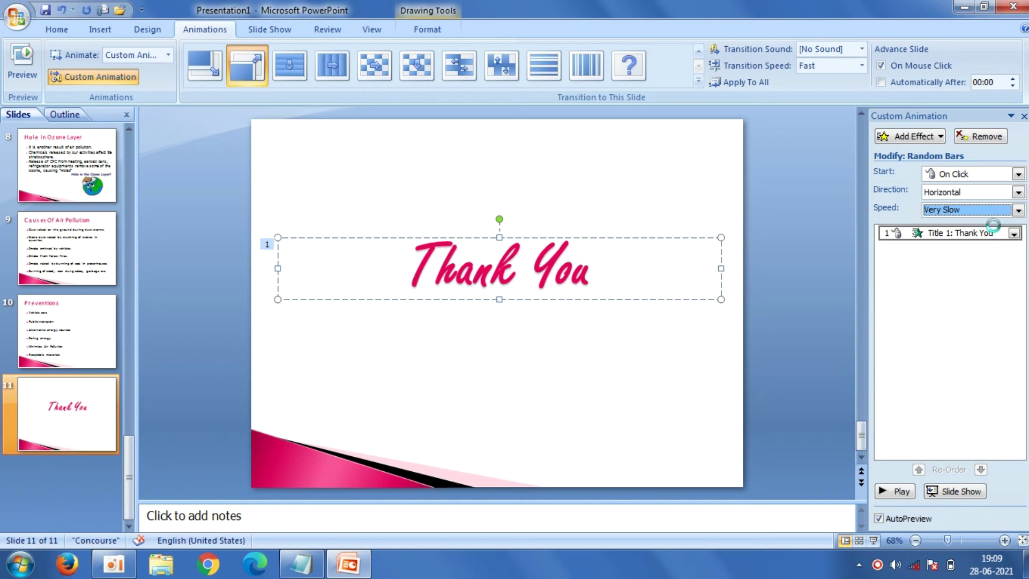
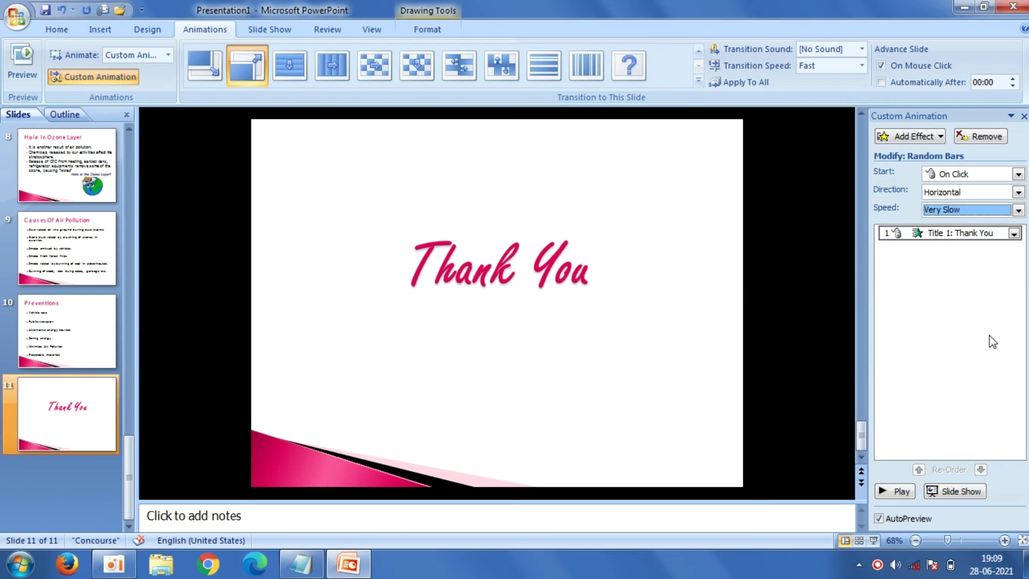
Make the Thank You title animate automatically After Previous
{"action": "left_click", "coordinate": [1018, 175]}
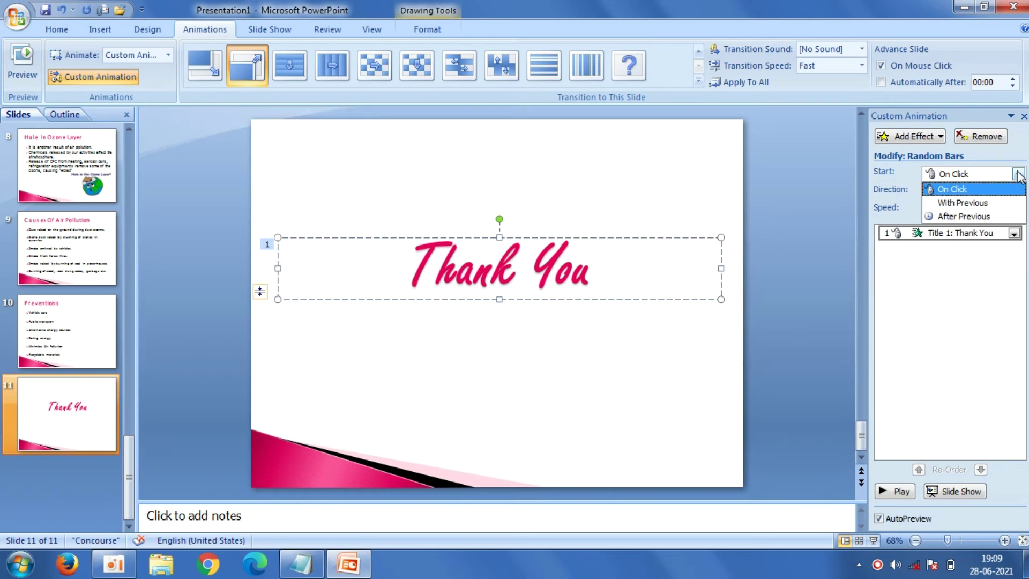
{"action": "left_click", "coordinate": [976, 217]}
{"action": "left_click", "coordinate": [900, 369]}
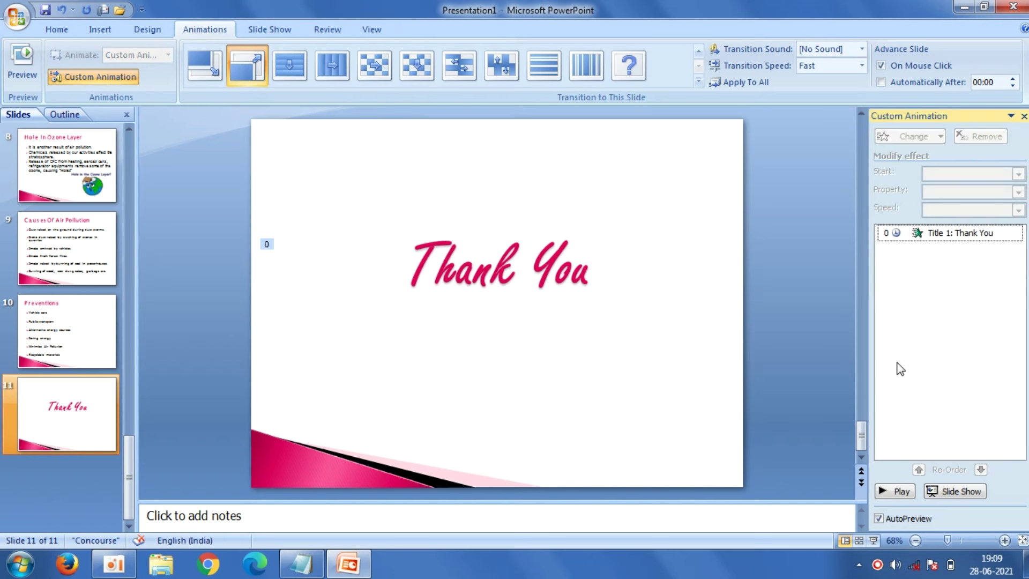
Set slide 11's transition to Slow speed with the Typewriter sound
{"action": "left_click", "coordinate": [862, 66]}
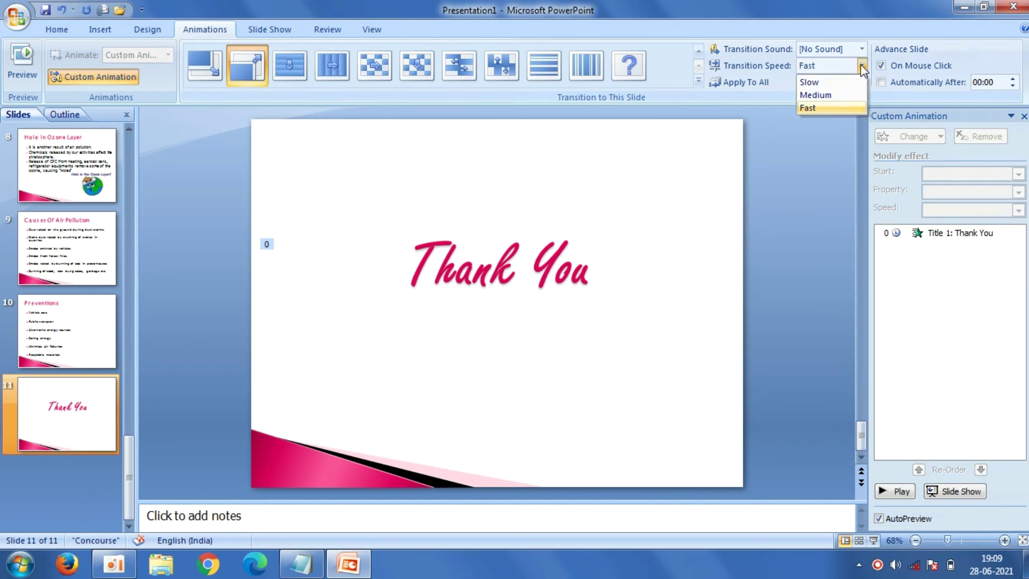
{"action": "left_click", "coordinate": [843, 82]}
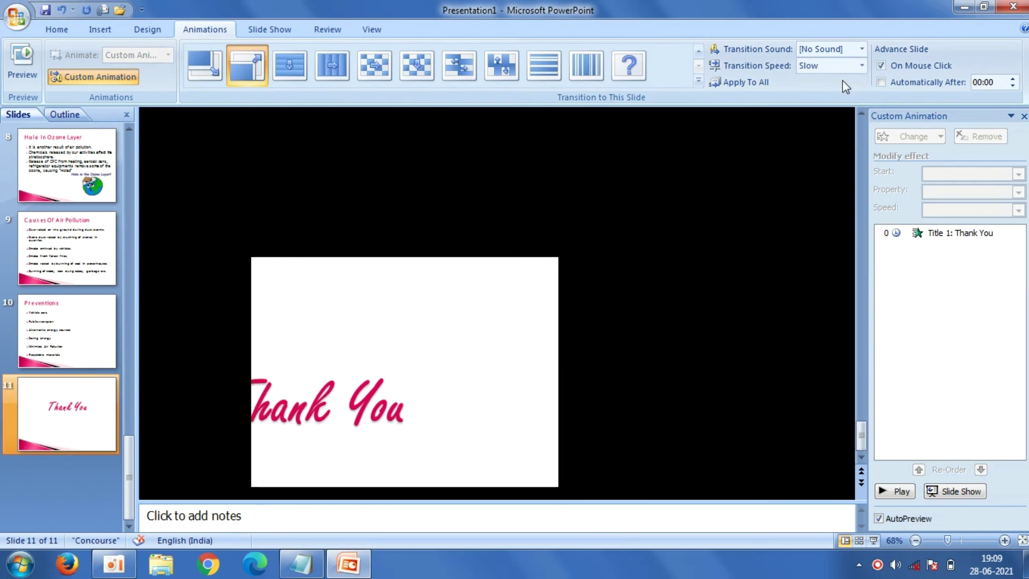
{"action": "left_click", "coordinate": [862, 49]}
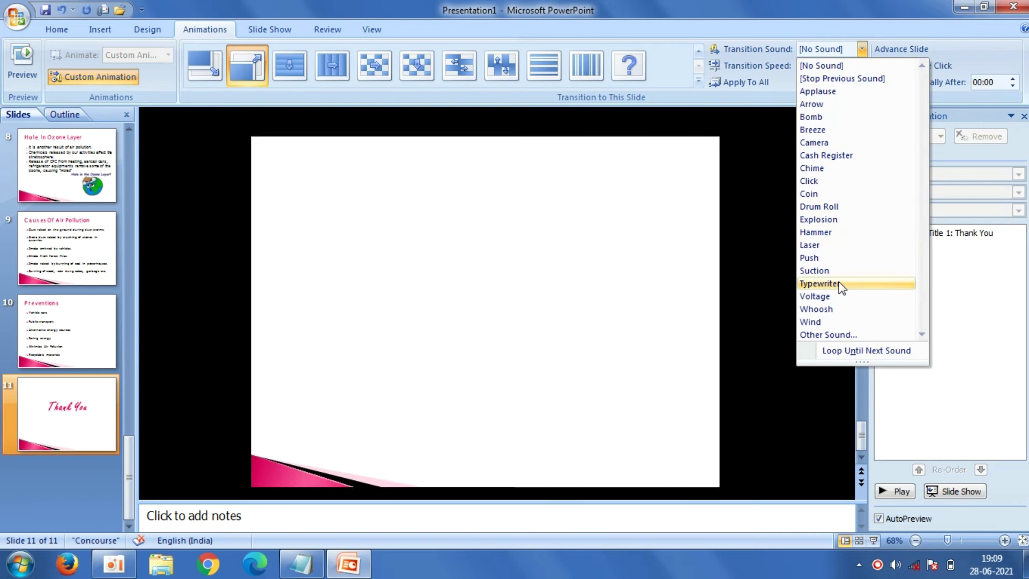
{"action": "left_click", "coordinate": [841, 284]}
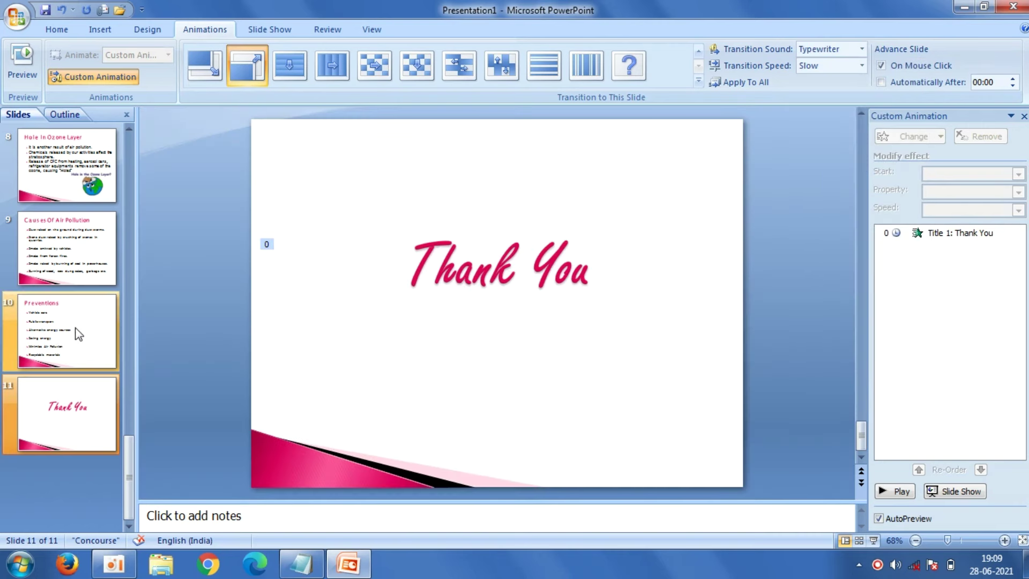
{"action": "left_click", "coordinate": [50, 330]}
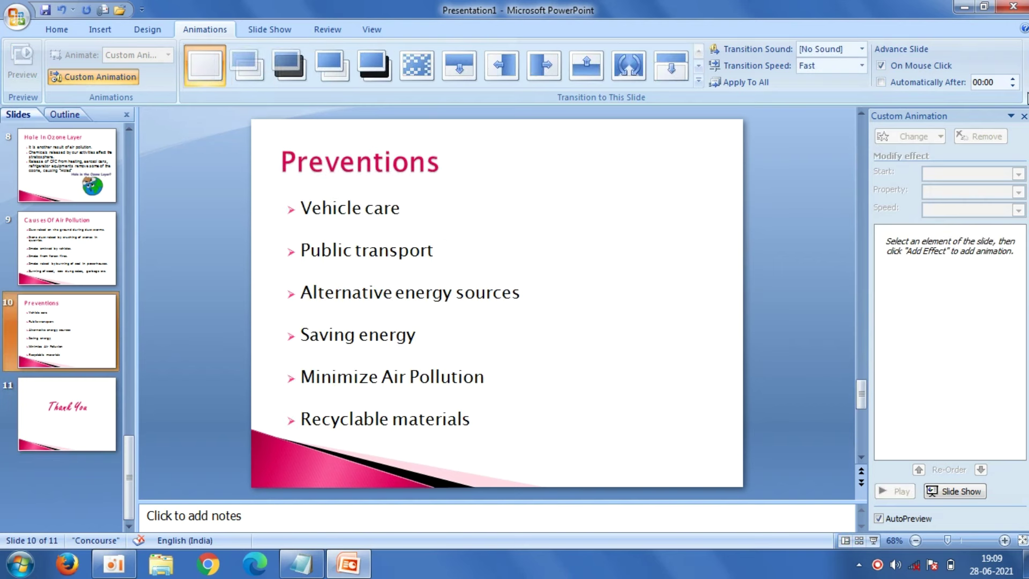
Close the animation pane and give Preventions a Slow Push and Cover transition with Typewriter sound
{"action": "left_click", "coordinate": [1024, 116]}
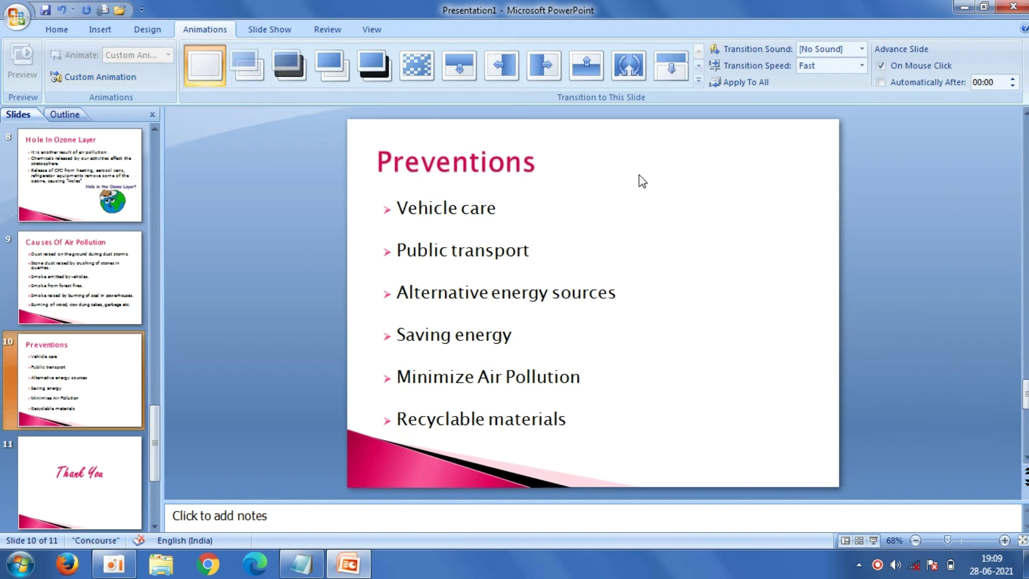
{"action": "left_click", "coordinate": [698, 80]}
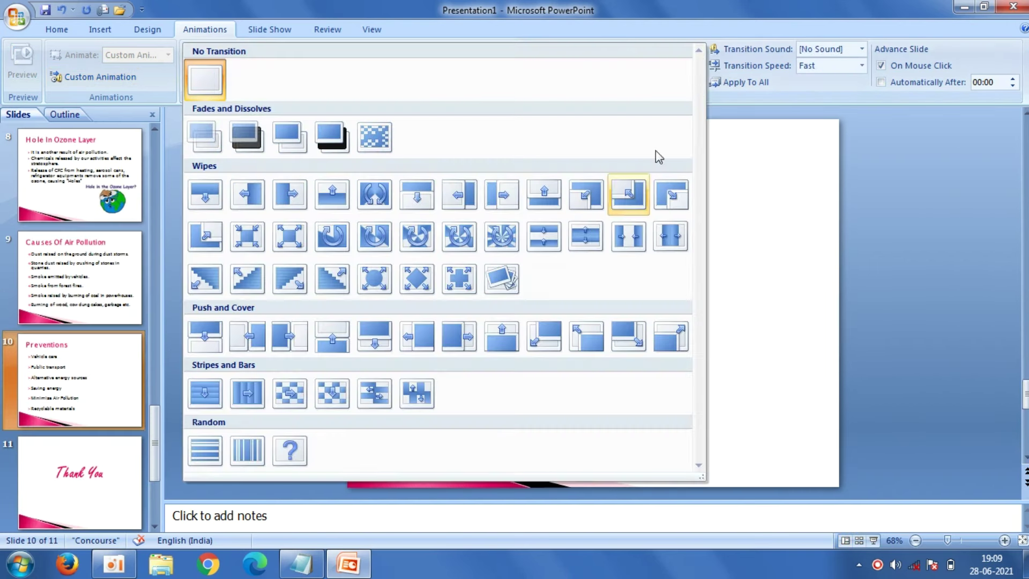
{"action": "left_click", "coordinate": [548, 332]}
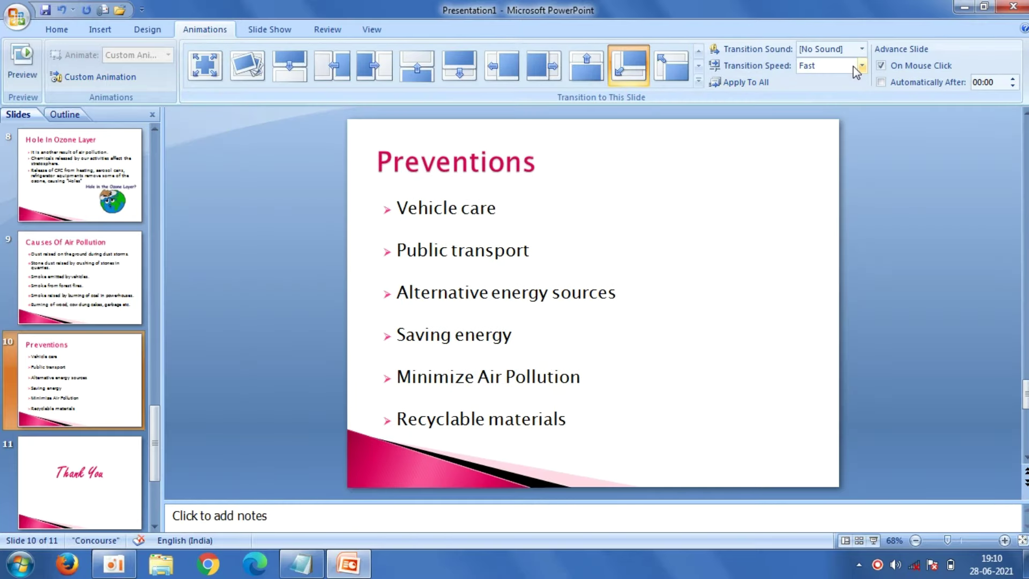
{"action": "left_click", "coordinate": [862, 65]}
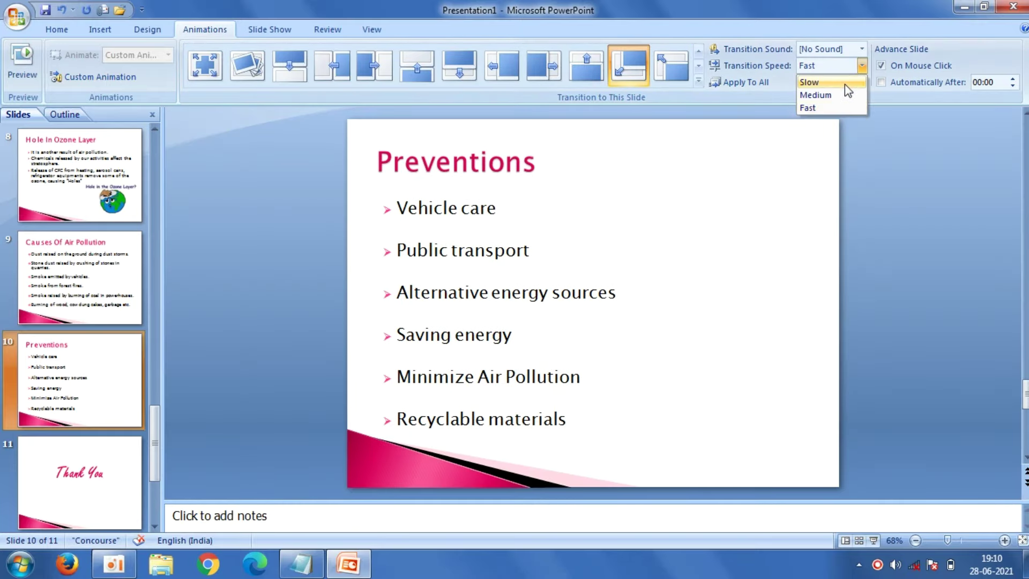
{"action": "left_click", "coordinate": [845, 84]}
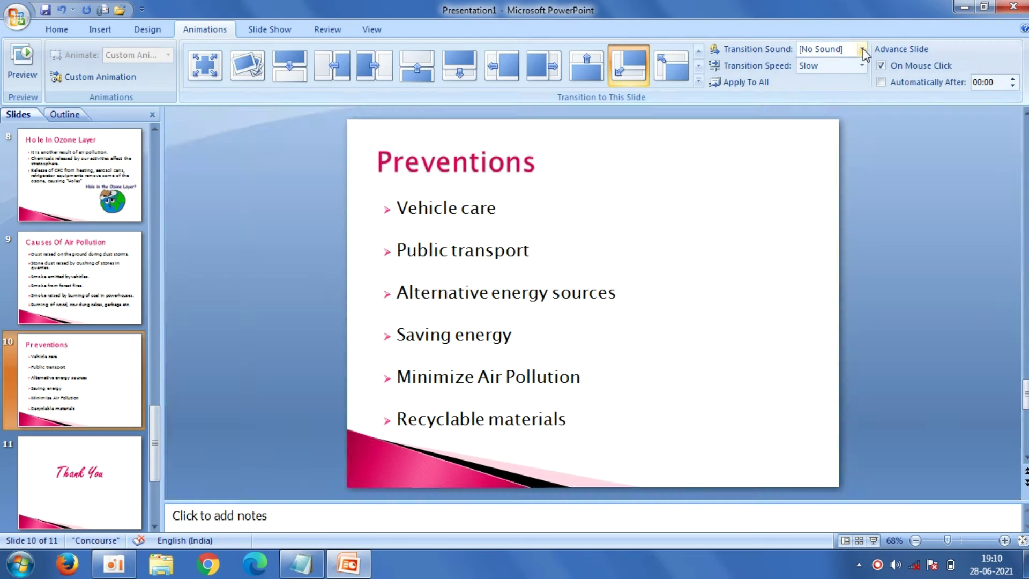
{"action": "left_click", "coordinate": [862, 48]}
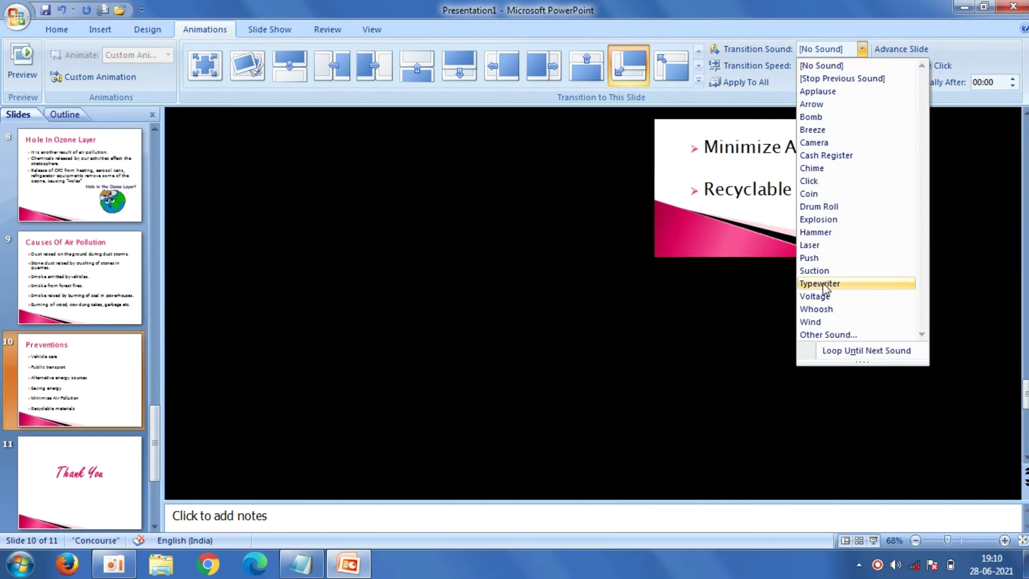
{"action": "left_click", "coordinate": [823, 285]}
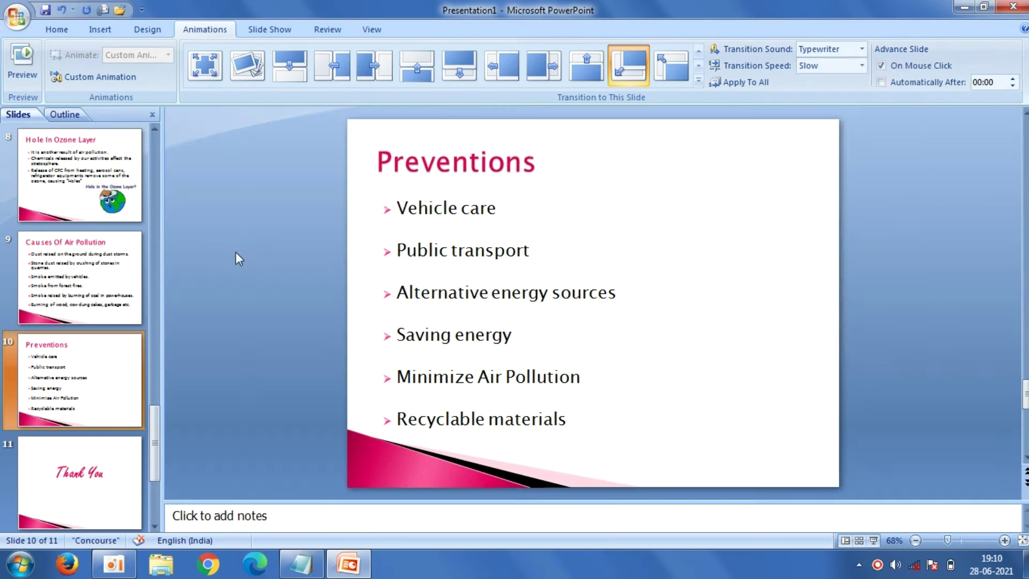
Give slide 9, Causes Of Air Pollution, a Slow Cover Left-Down transition with Typewriter sound
{"action": "left_click", "coordinate": [86, 286]}
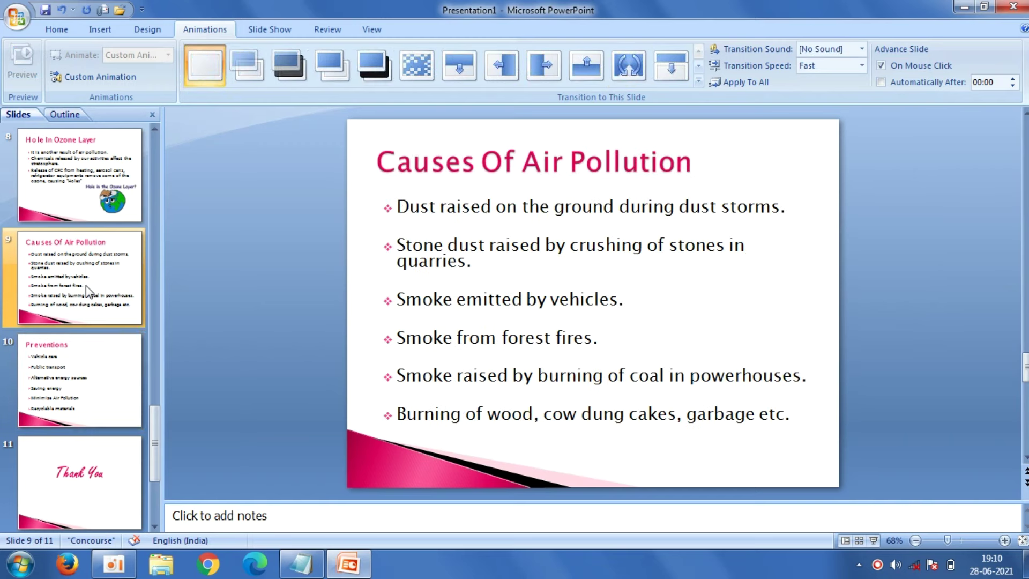
{"action": "left_click", "coordinate": [699, 82]}
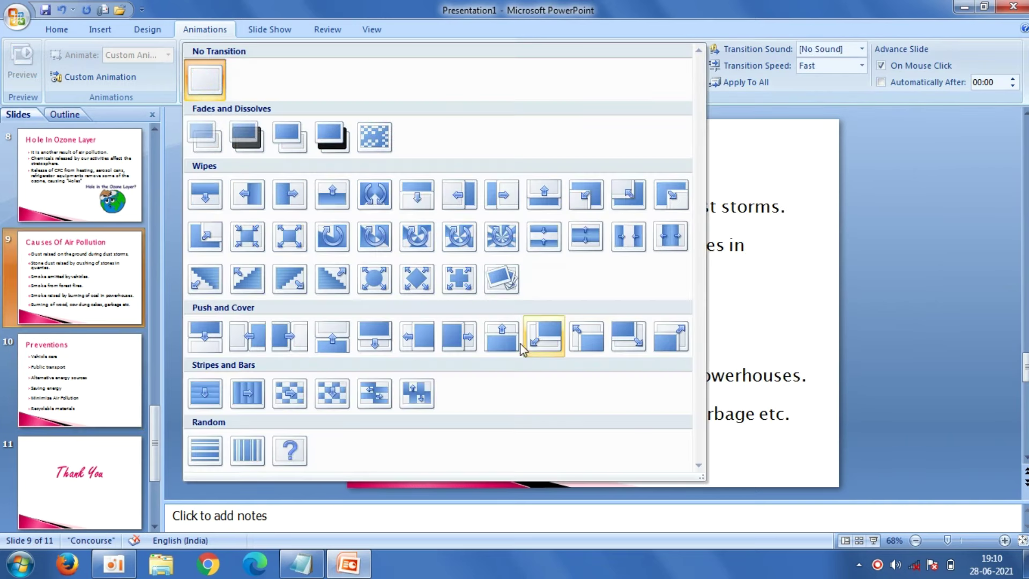
{"action": "left_click", "coordinate": [543, 337]}
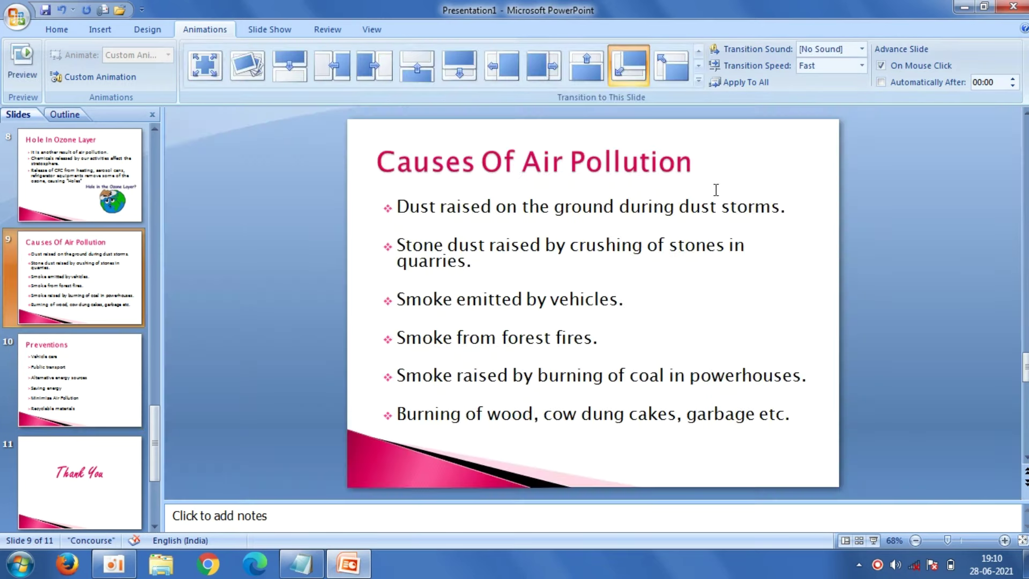
{"action": "left_click", "coordinate": [862, 65]}
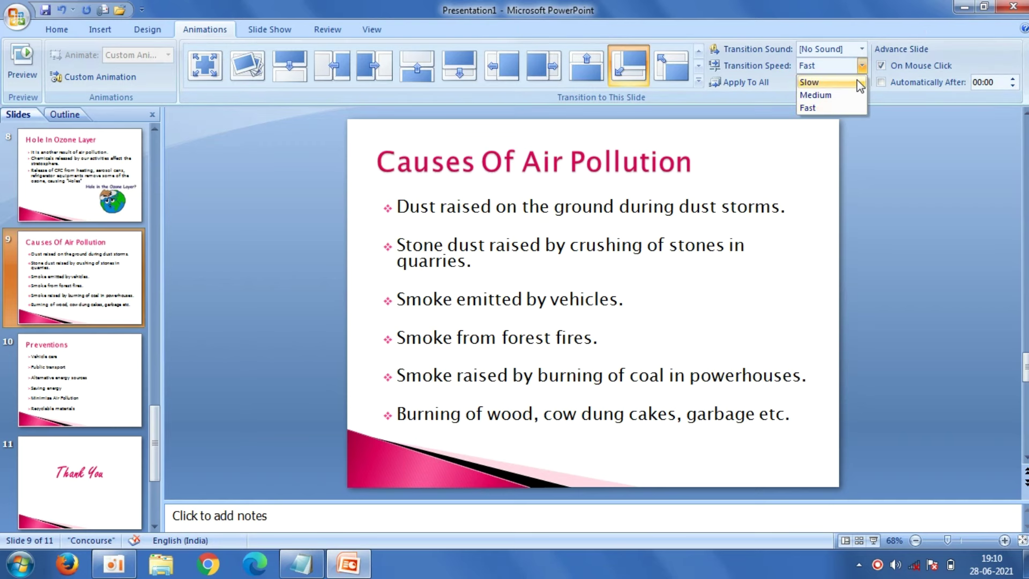
{"action": "left_click", "coordinate": [860, 83]}
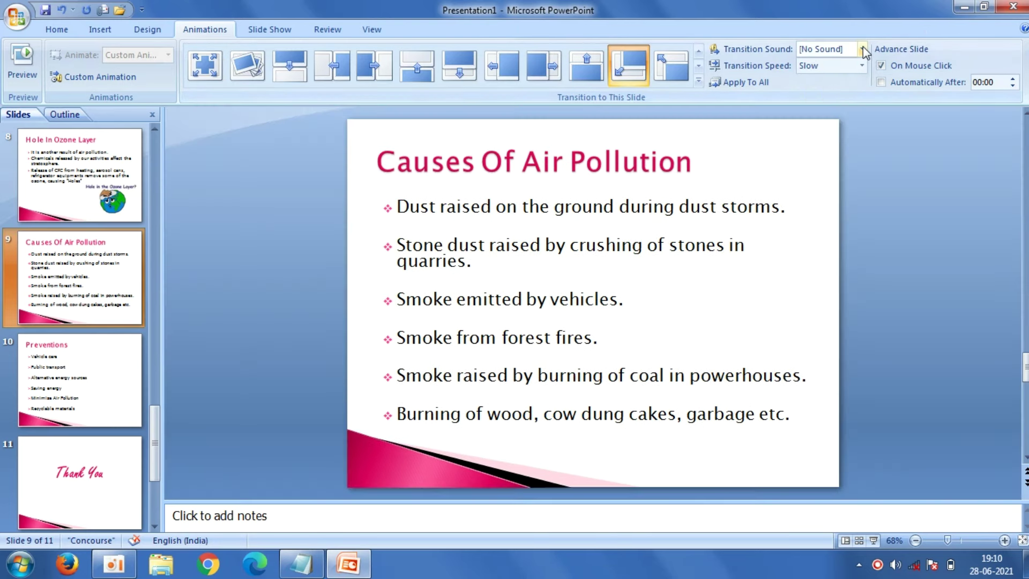
{"action": "left_click", "coordinate": [863, 49]}
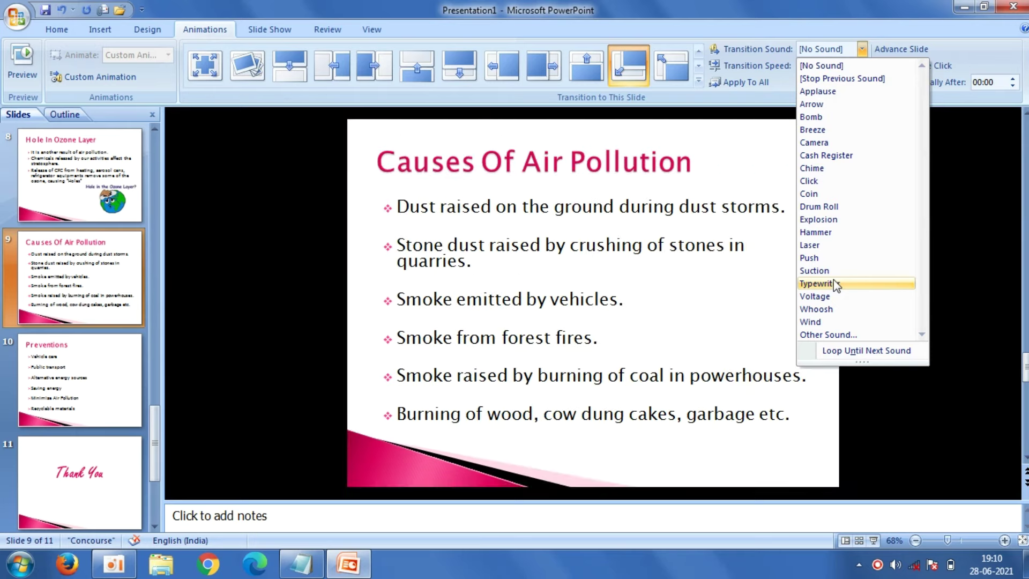
{"action": "left_click", "coordinate": [834, 284]}
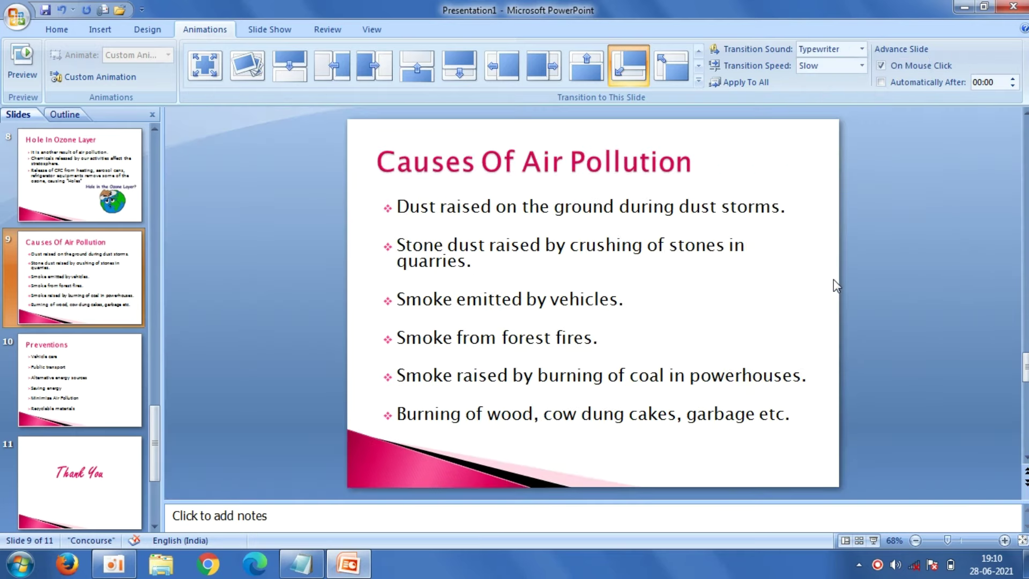
Give slide 8, Hole In Ozone Layer, a Slow cover transition with Typewriter sound
{"action": "left_click", "coordinate": [107, 177]}
{"action": "left_click", "coordinate": [699, 82]}
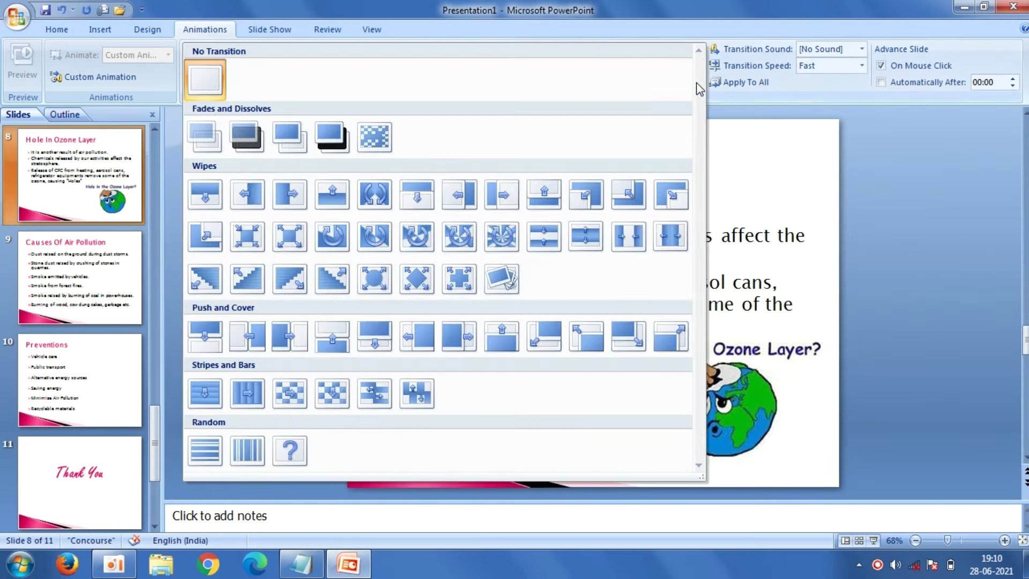
{"action": "left_click", "coordinate": [580, 331]}
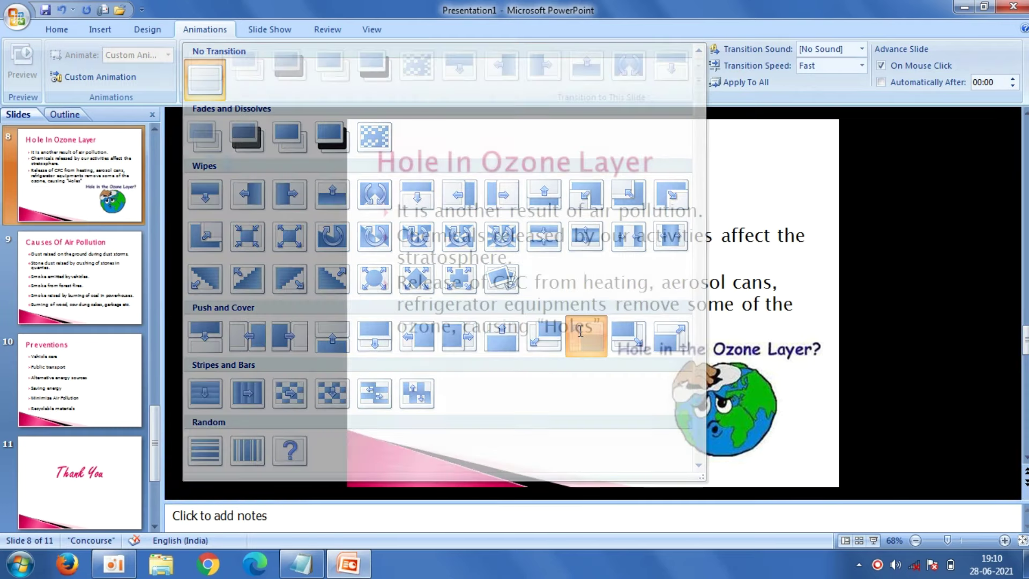
{"action": "left_click", "coordinate": [862, 66]}
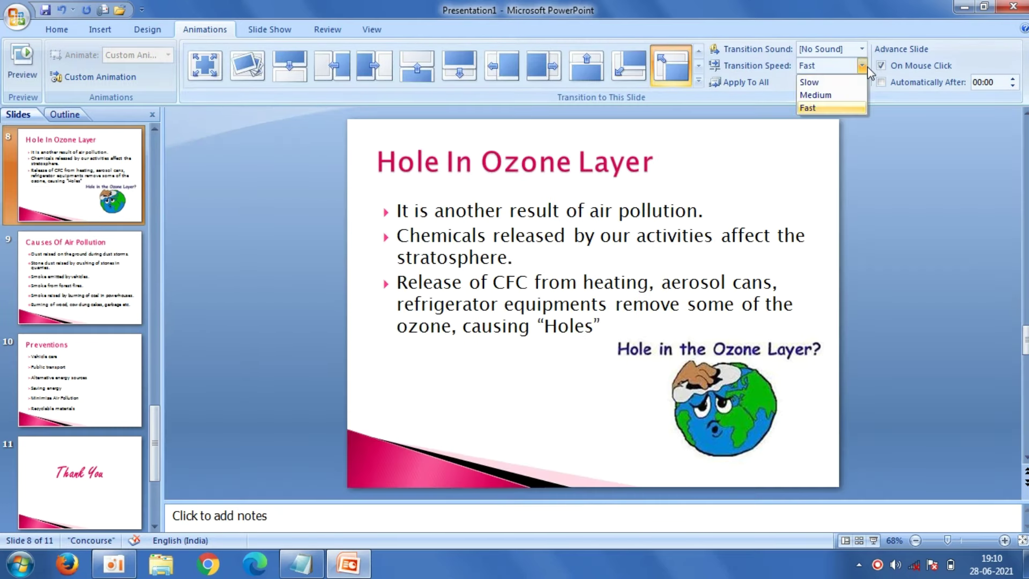
{"action": "left_click", "coordinate": [850, 83]}
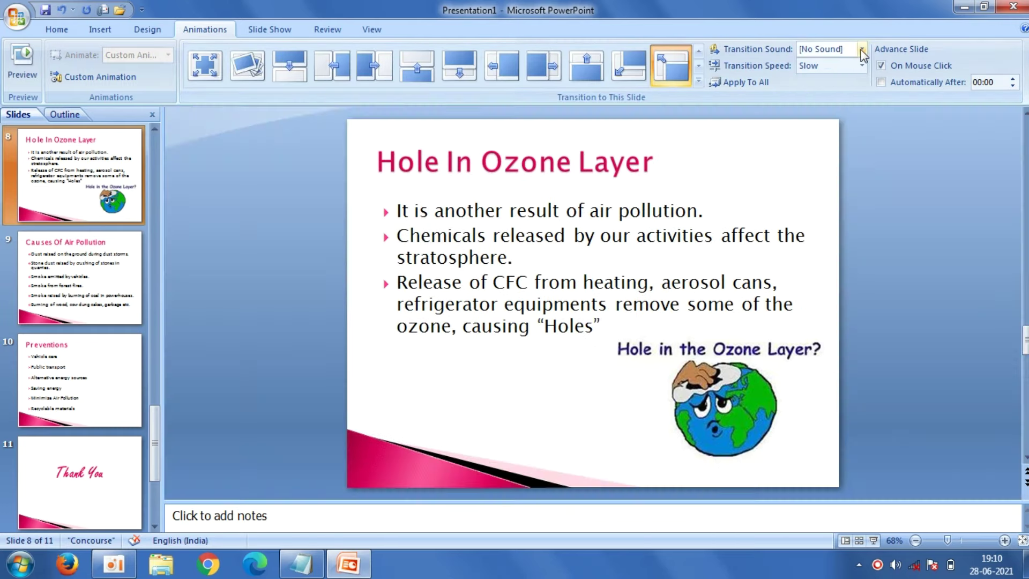
{"action": "left_click", "coordinate": [862, 49]}
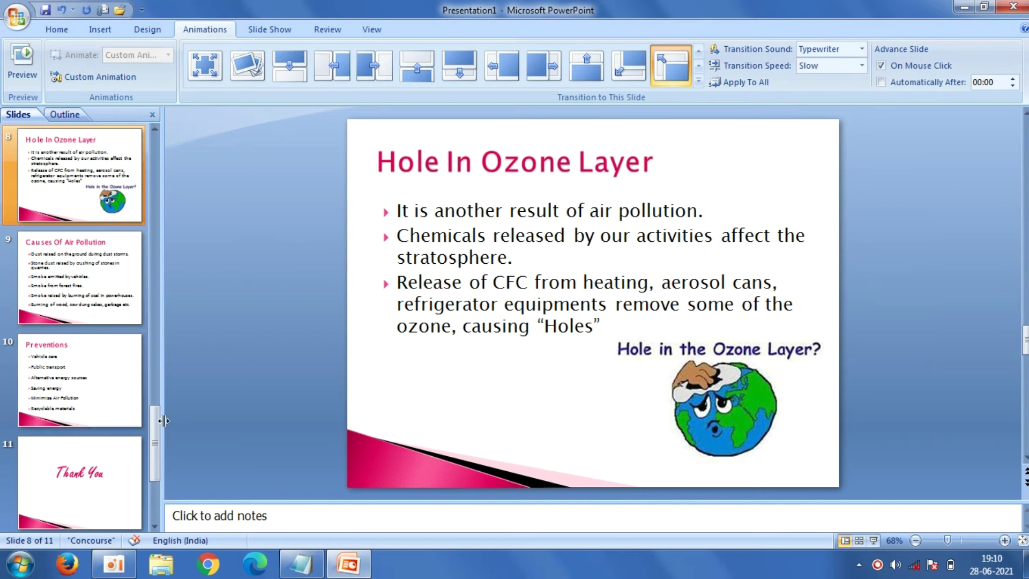
{"action": "left_click_drag", "start_coordinate": [156, 423], "coordinate": [157, 346]}
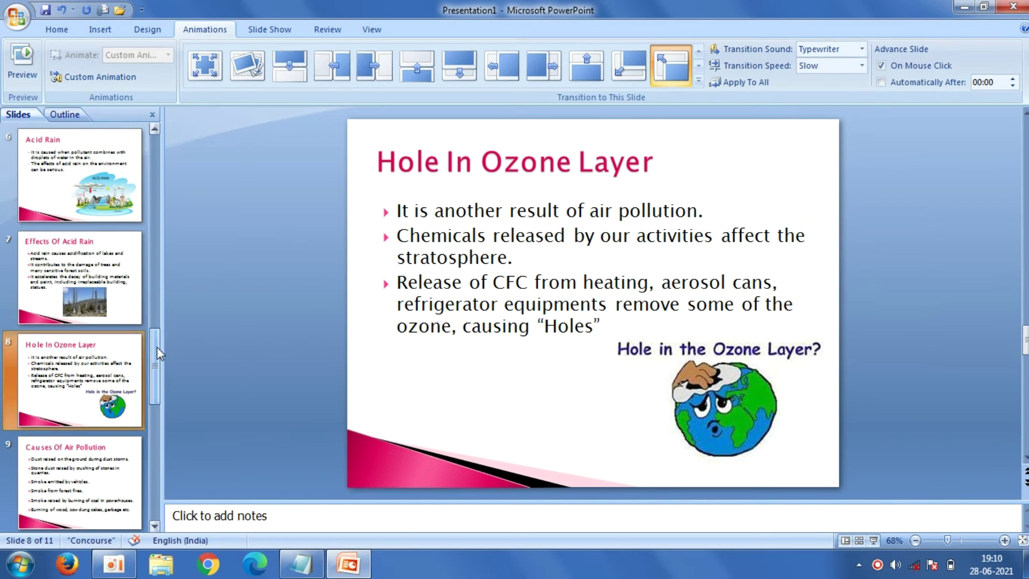
Give slide 7, Effects Of Acid Rain, a Slow cover transition with Typewriter sound
{"action": "left_click", "coordinate": [111, 261]}
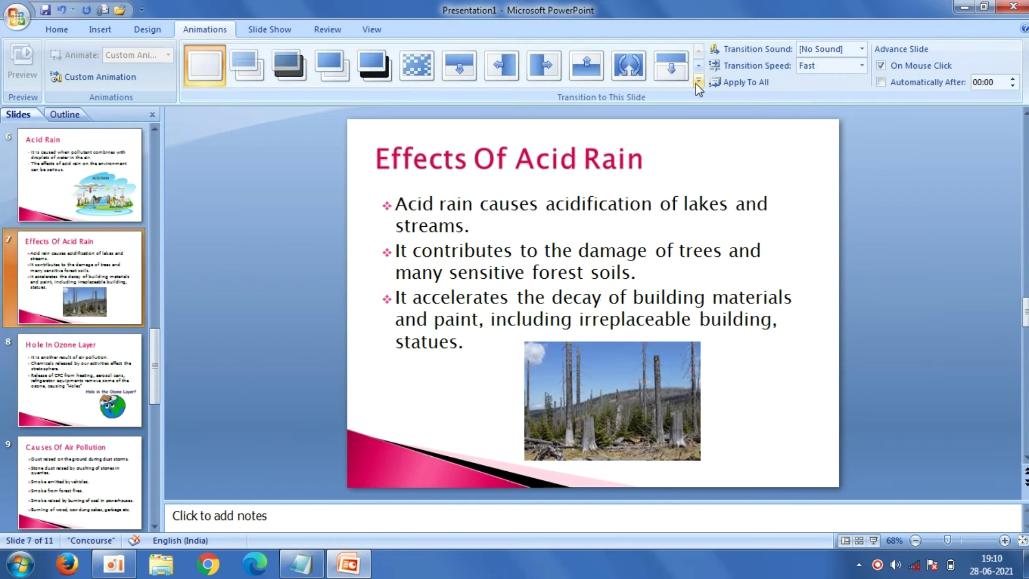
{"action": "left_click", "coordinate": [698, 81]}
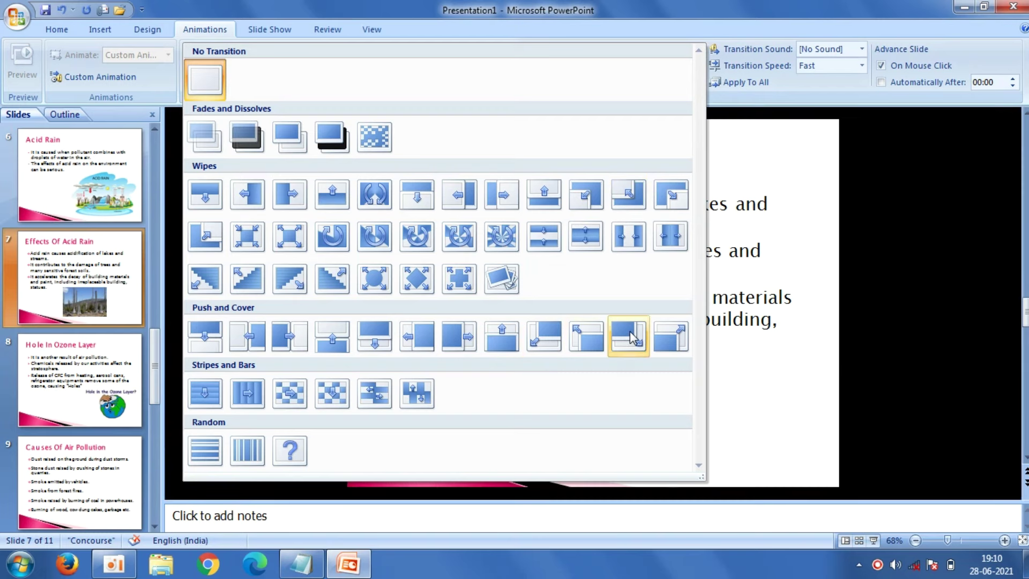
{"action": "left_click", "coordinate": [631, 331]}
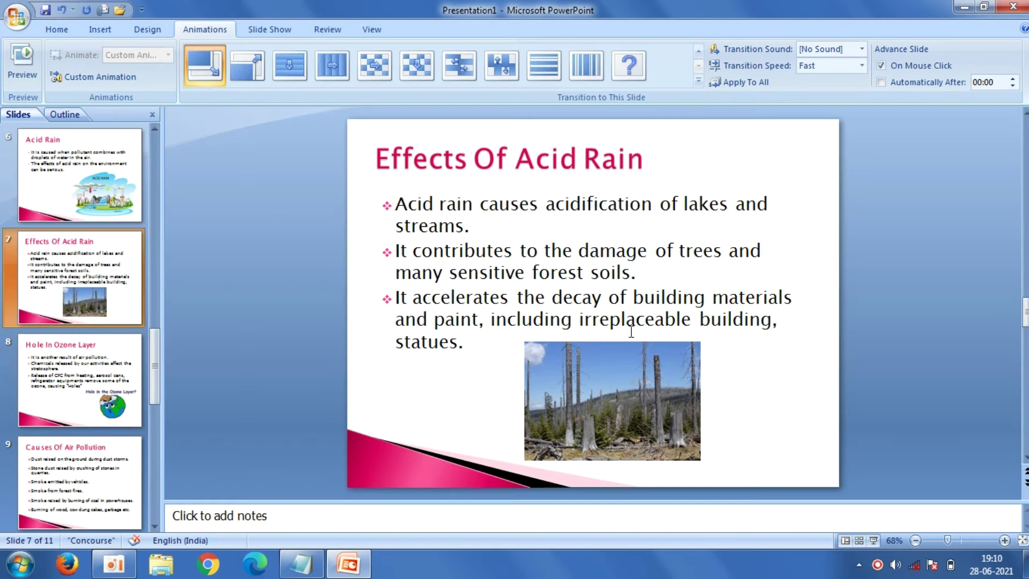
{"action": "left_click", "coordinate": [862, 65]}
{"action": "left_click", "coordinate": [848, 83]}
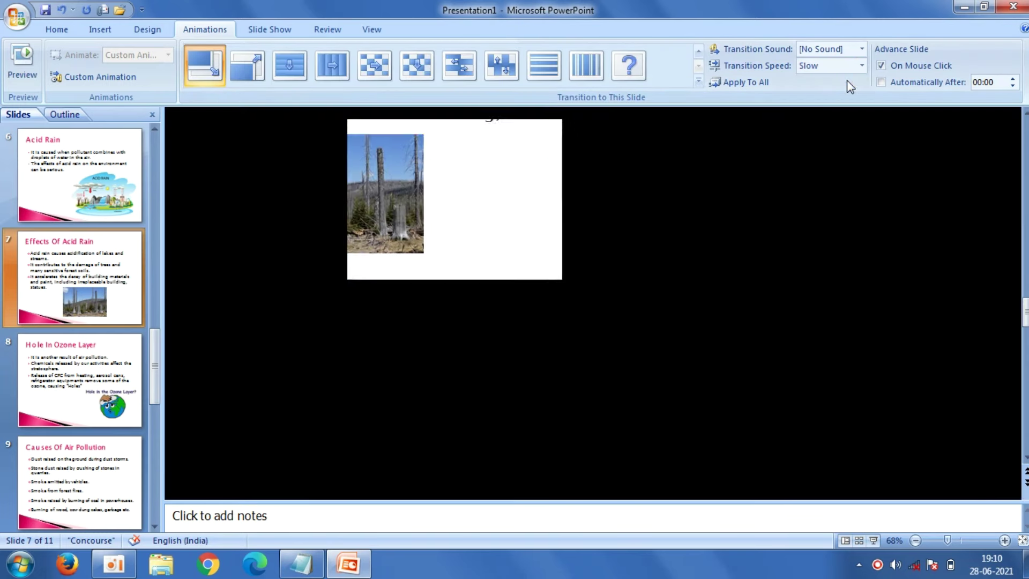
{"action": "left_click", "coordinate": [863, 49]}
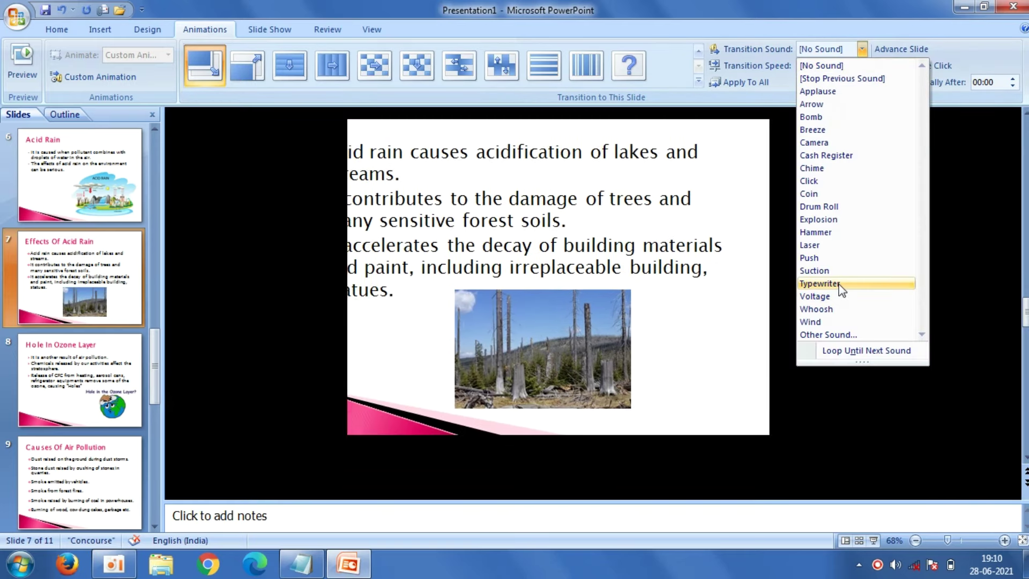
{"action": "left_click", "coordinate": [838, 284]}
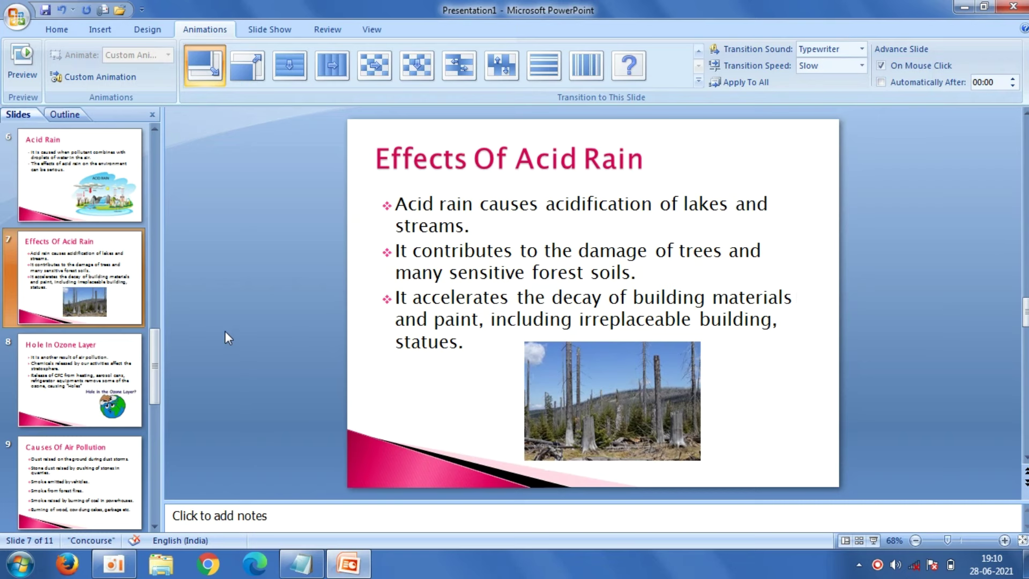
Give the Acid Rain slide a Slow wipe-style transition with Typewriter sound
{"action": "key", "text": "Up"}
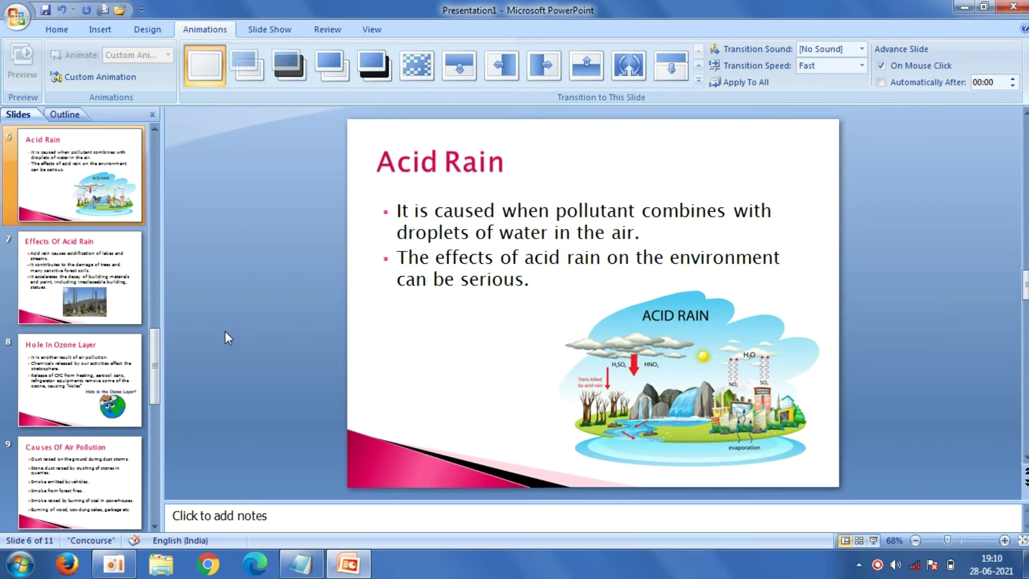
{"action": "left_click", "coordinate": [699, 81]}
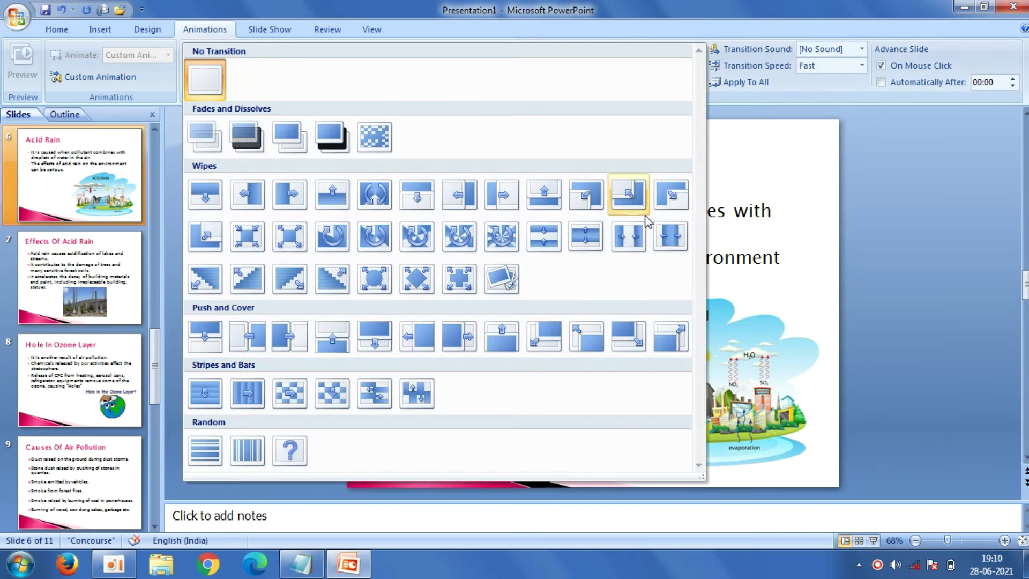
{"action": "left_click", "coordinate": [667, 337]}
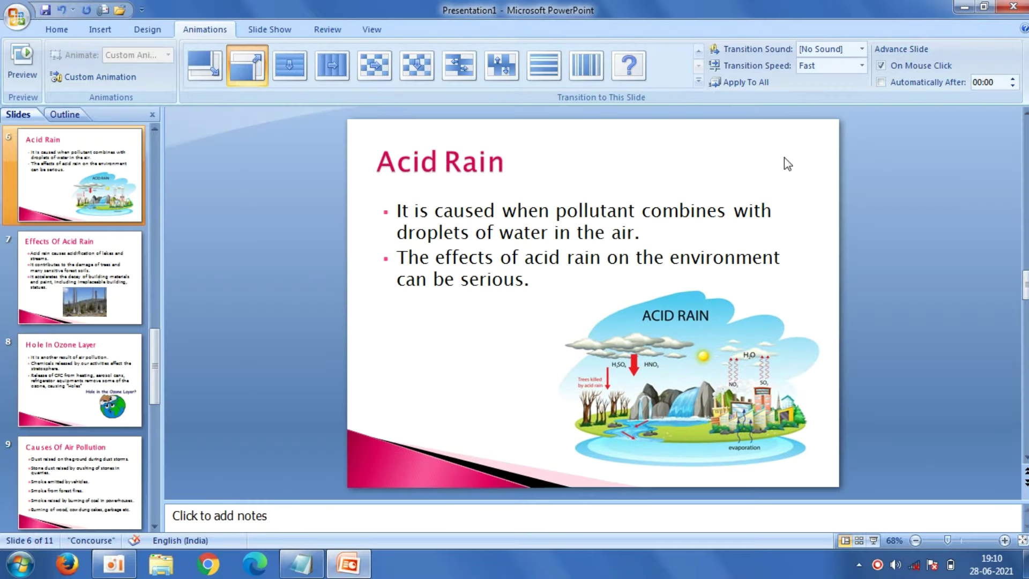
{"action": "left_click", "coordinate": [863, 66]}
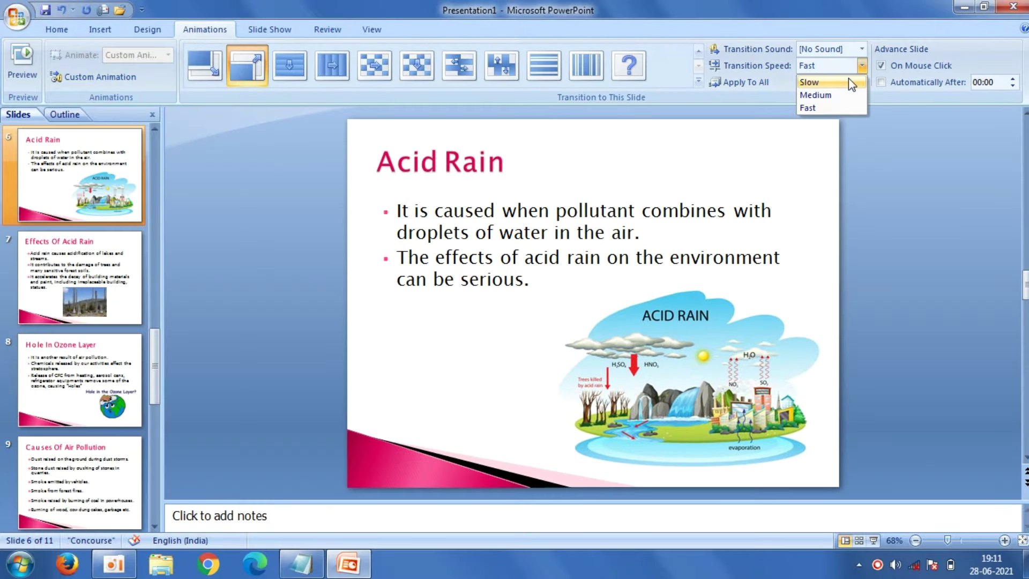
{"action": "left_click", "coordinate": [848, 79]}
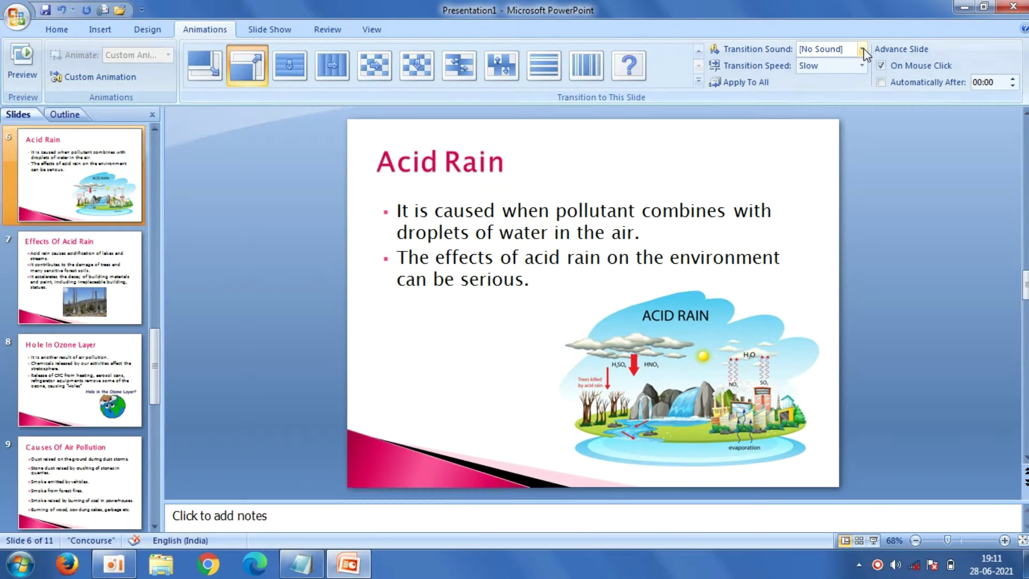
{"action": "left_click", "coordinate": [862, 49]}
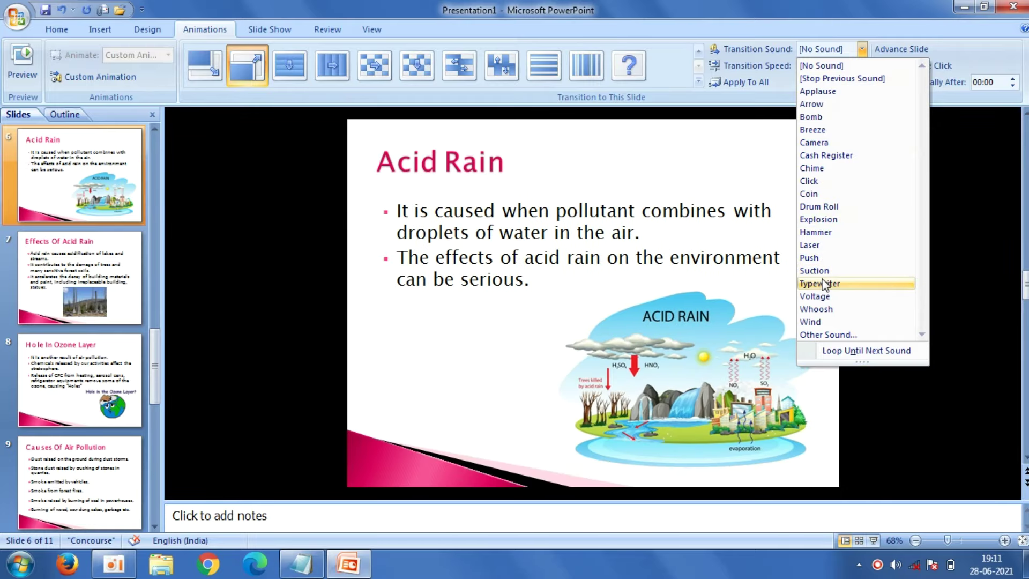
{"action": "left_click", "coordinate": [824, 284]}
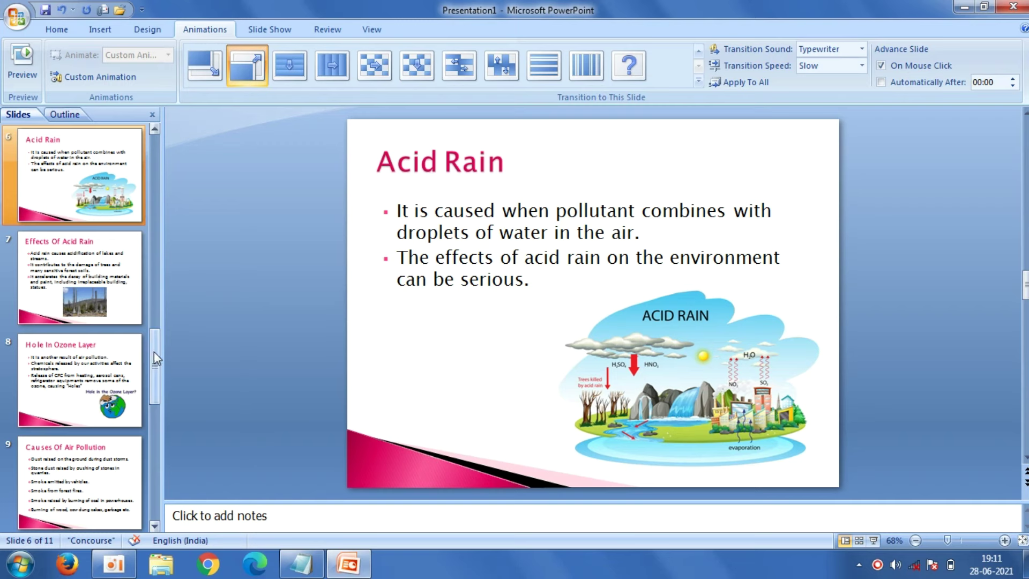
{"action": "left_click_drag", "start_coordinate": [154, 352], "coordinate": [153, 275]}
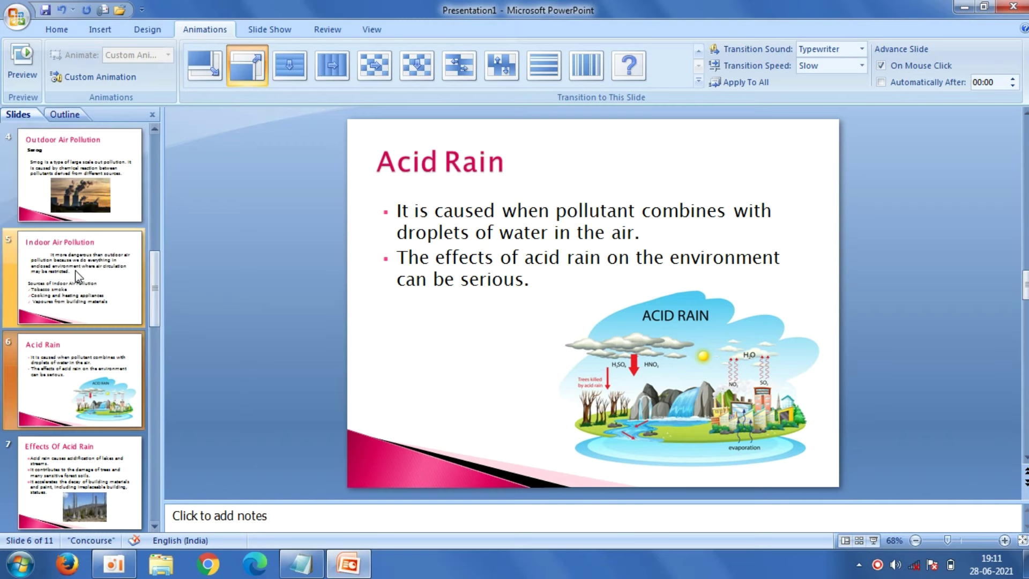
Give slide 5, Indoor Air Pollution, a Slow Cover transition with Typewriter sound
{"action": "left_click", "coordinate": [78, 276]}
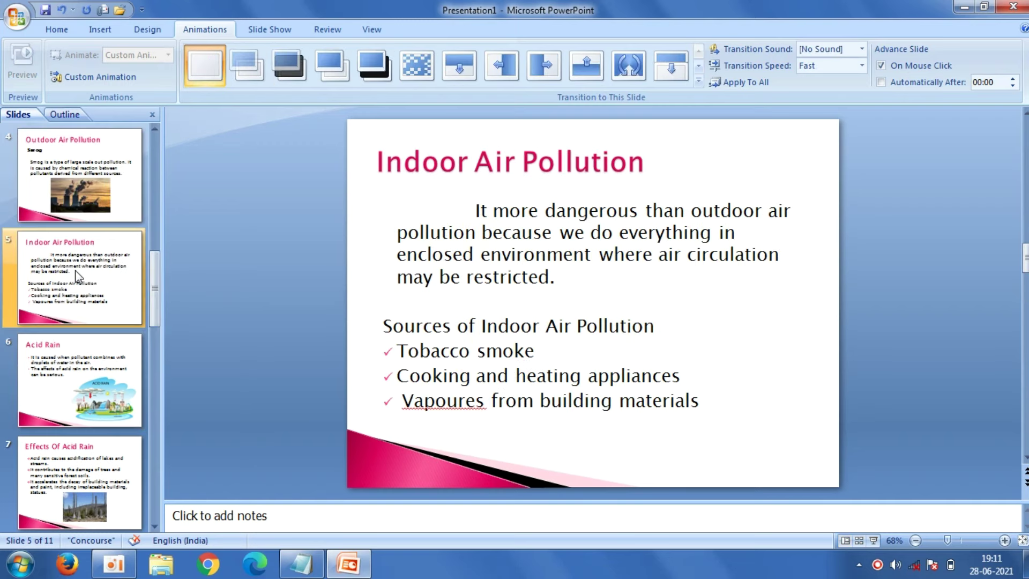
{"action": "left_click", "coordinate": [698, 82]}
{"action": "left_click", "coordinate": [585, 336]}
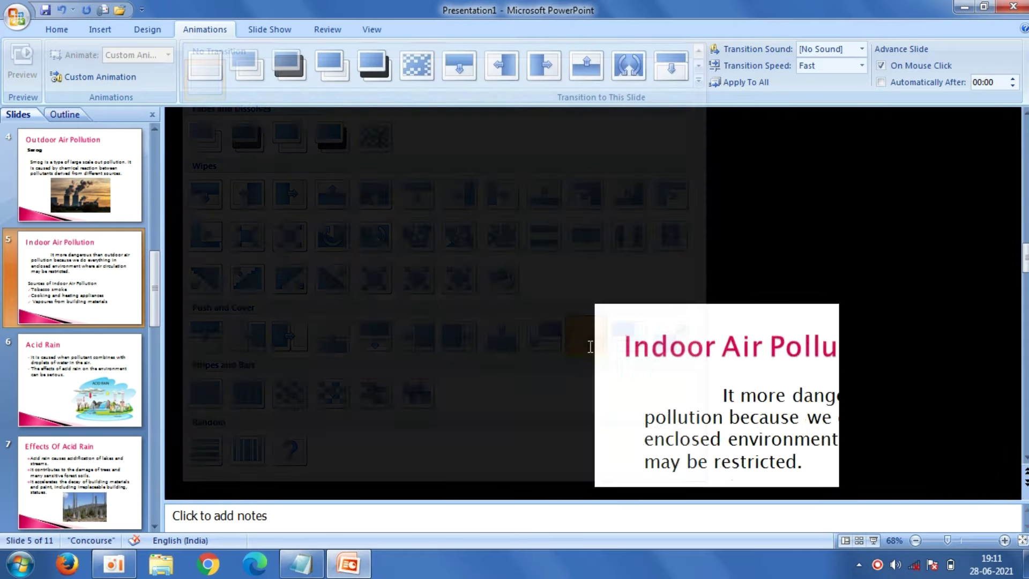
{"action": "left_click", "coordinate": [861, 66]}
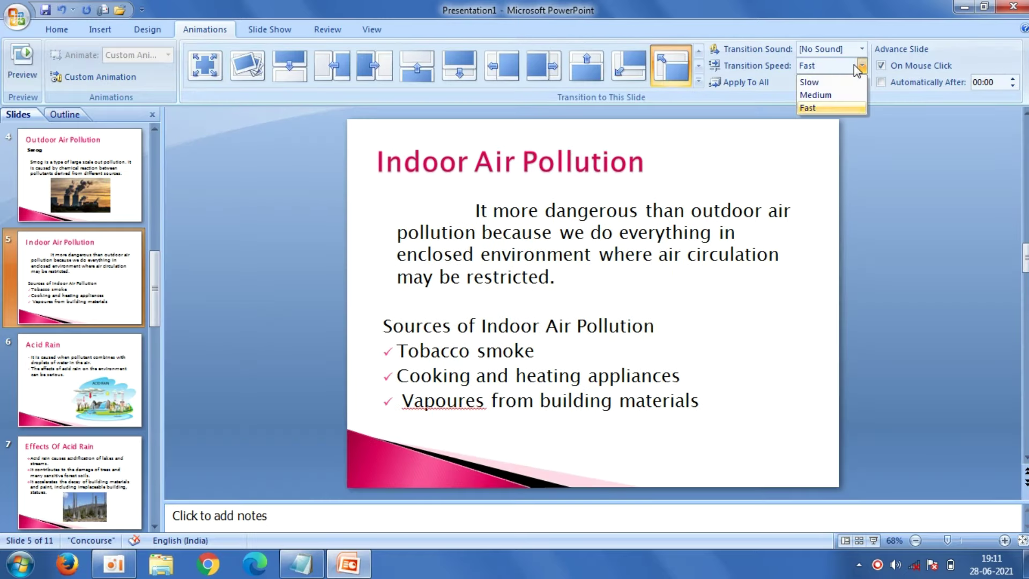
{"action": "left_click", "coordinate": [847, 80]}
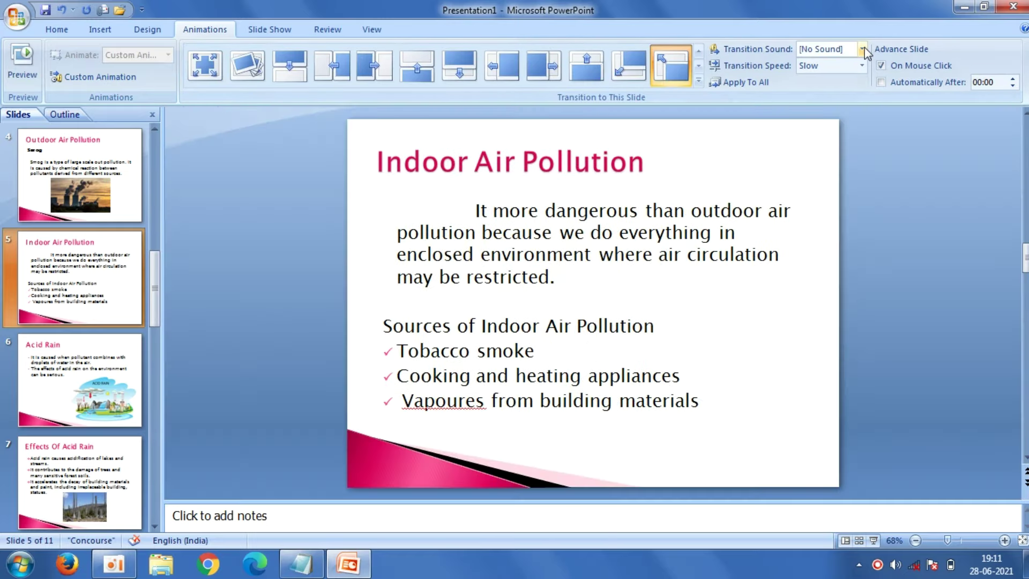
{"action": "left_click", "coordinate": [862, 49]}
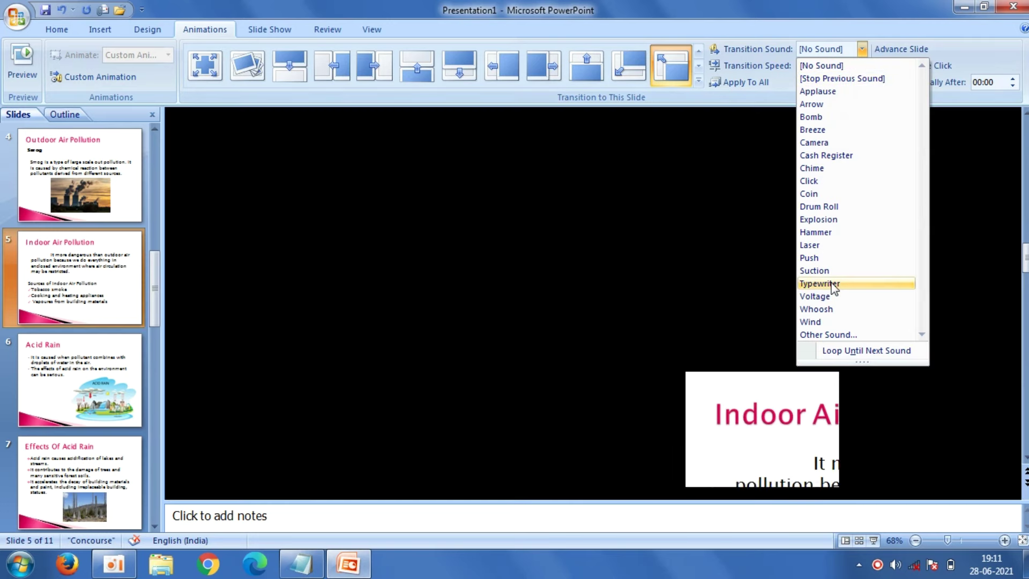
{"action": "left_click", "coordinate": [834, 285]}
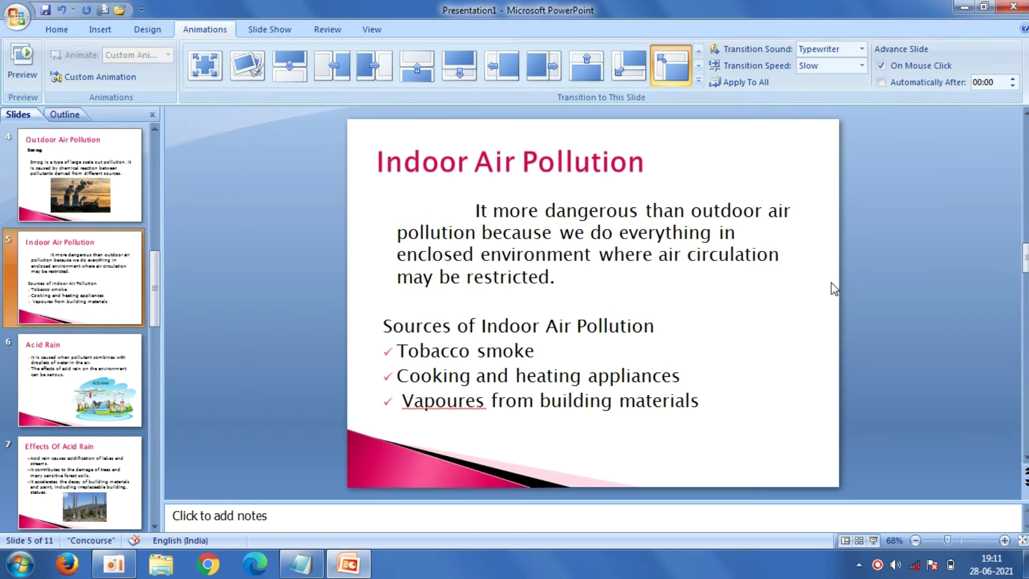
Give slide 4, Outdoor Air Pollution, a Slow cover transition with Typewriter sound
{"action": "left_click", "coordinate": [83, 188]}
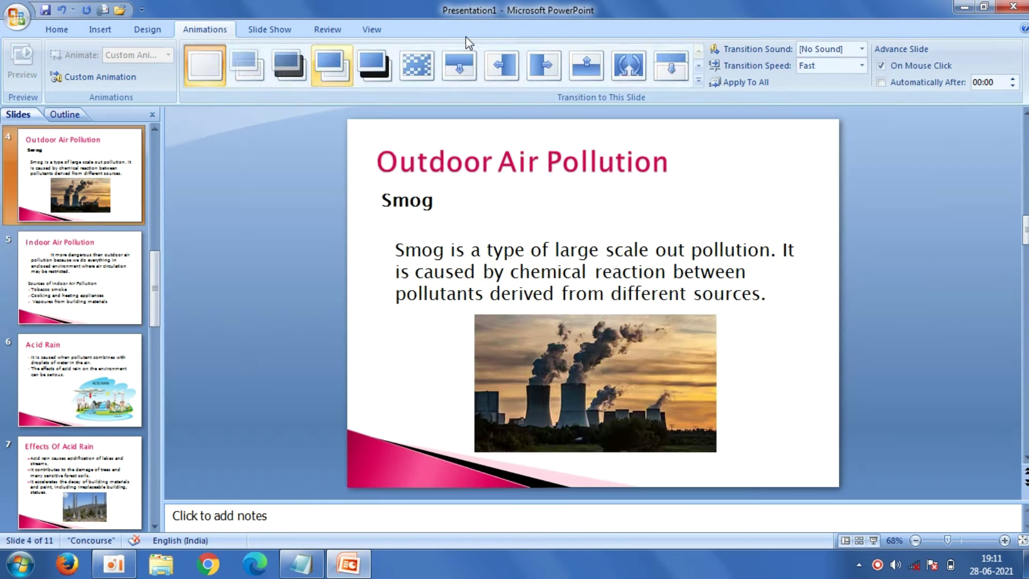
{"action": "left_click", "coordinate": [698, 83]}
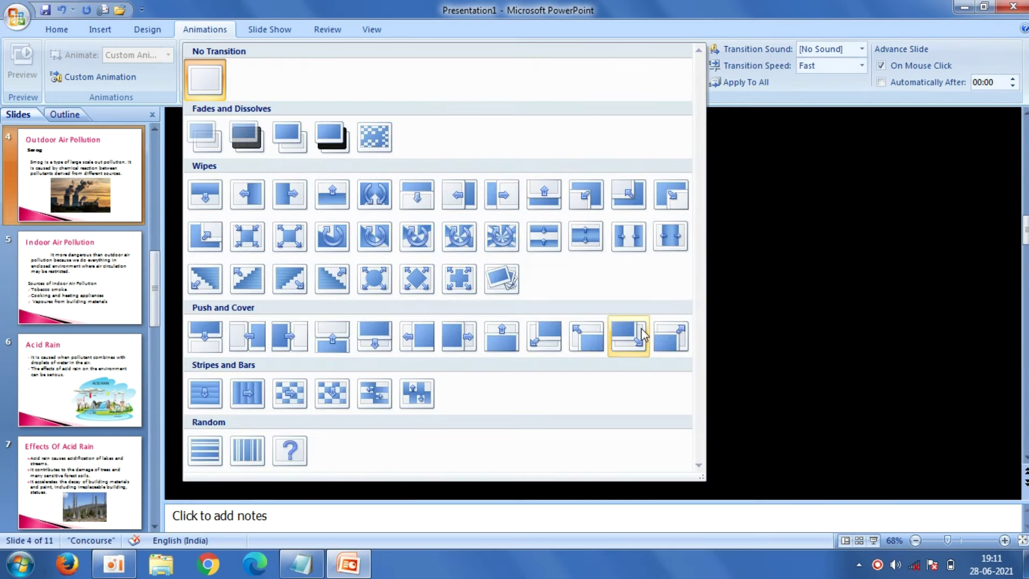
{"action": "left_click", "coordinate": [590, 334]}
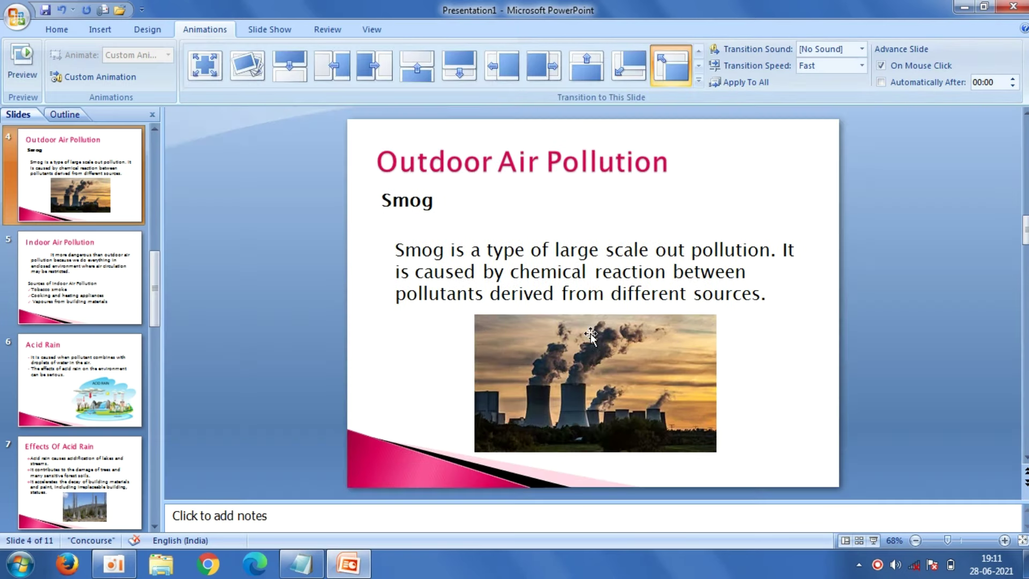
{"action": "left_click", "coordinate": [862, 65]}
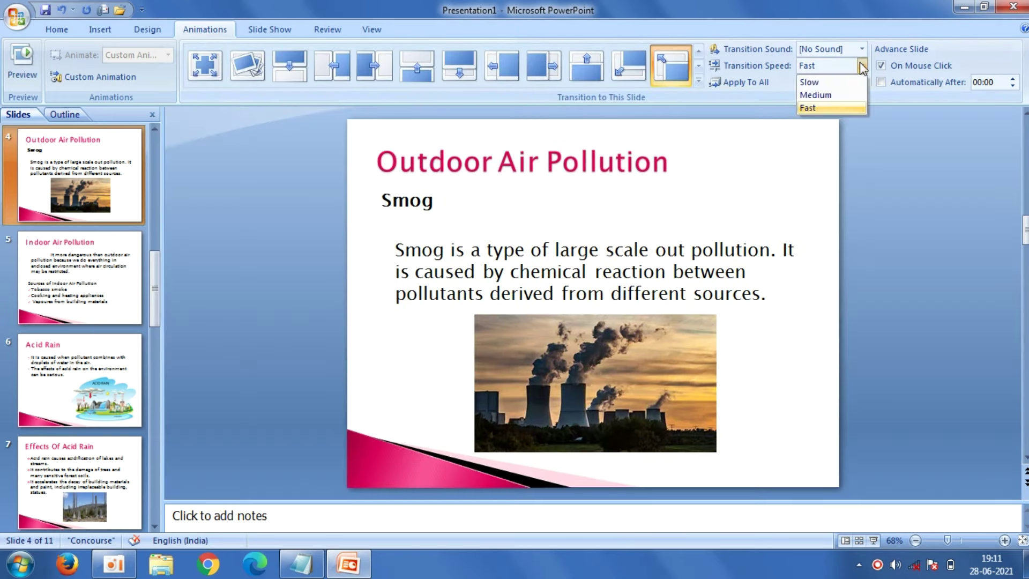
{"action": "left_click", "coordinate": [839, 83]}
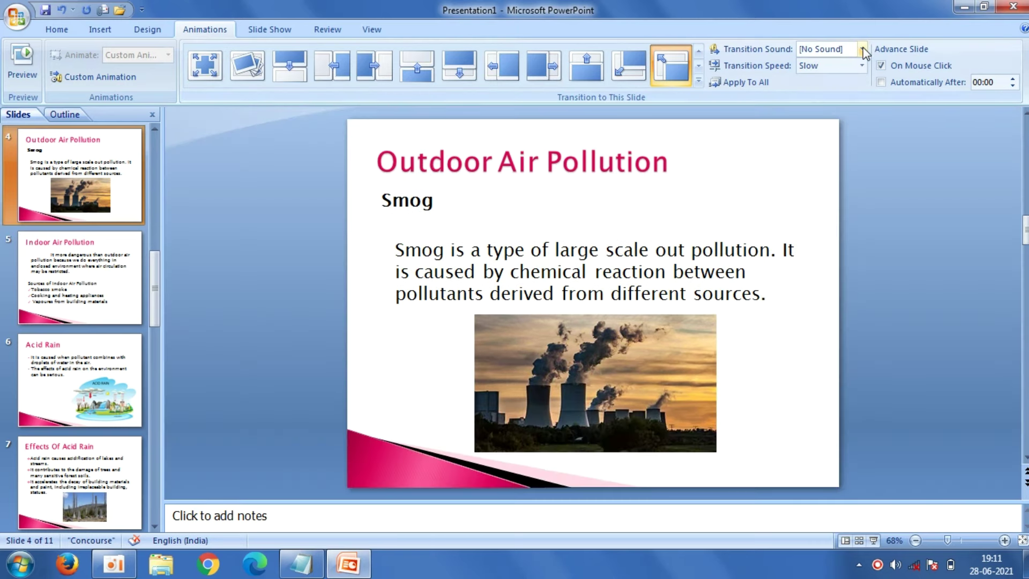
{"action": "left_click", "coordinate": [862, 49]}
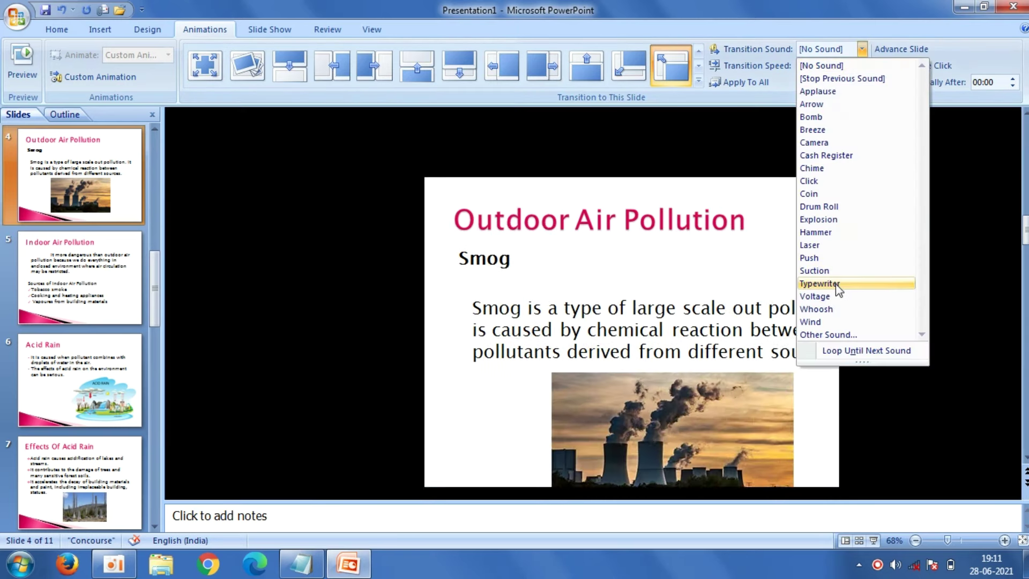
{"action": "left_click", "coordinate": [838, 288]}
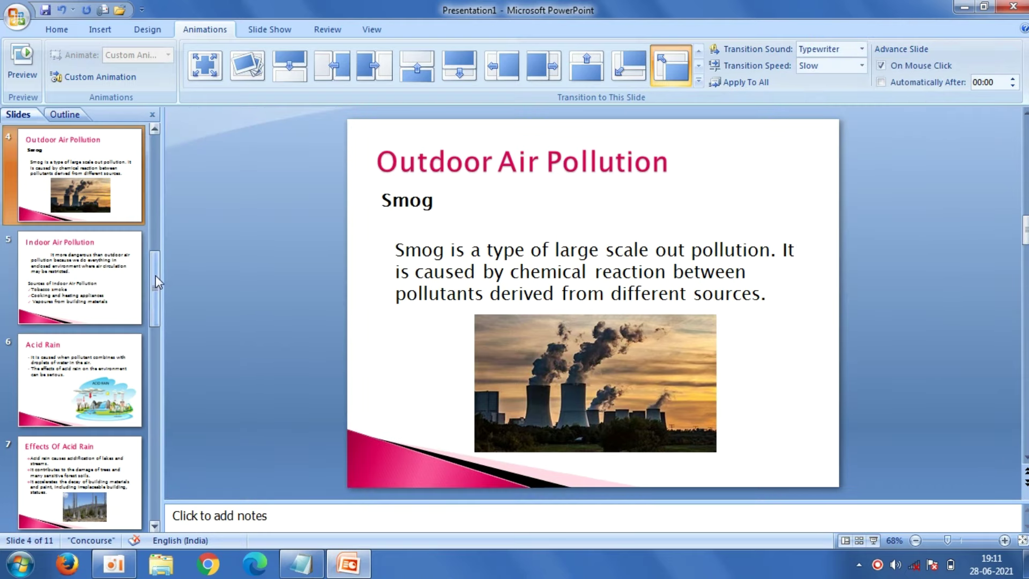
{"action": "left_click_drag", "start_coordinate": [157, 281], "coordinate": [156, 207]}
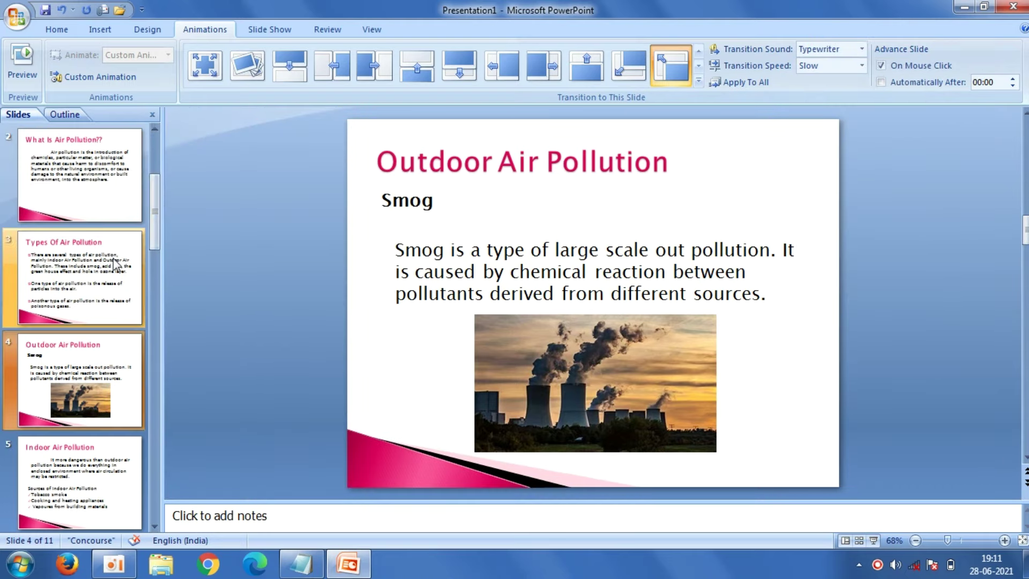
Give slide 3, Types Of Air Pollution, a Slow cover transition with Typewriter sound
{"action": "left_click", "coordinate": [114, 262]}
{"action": "left_click", "coordinate": [699, 82]}
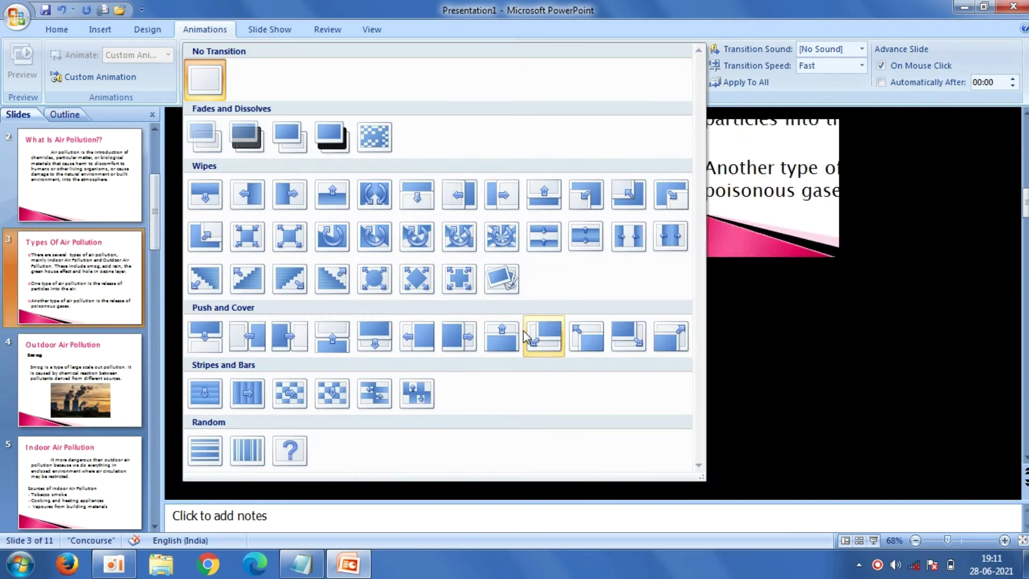
{"action": "left_click", "coordinate": [523, 330]}
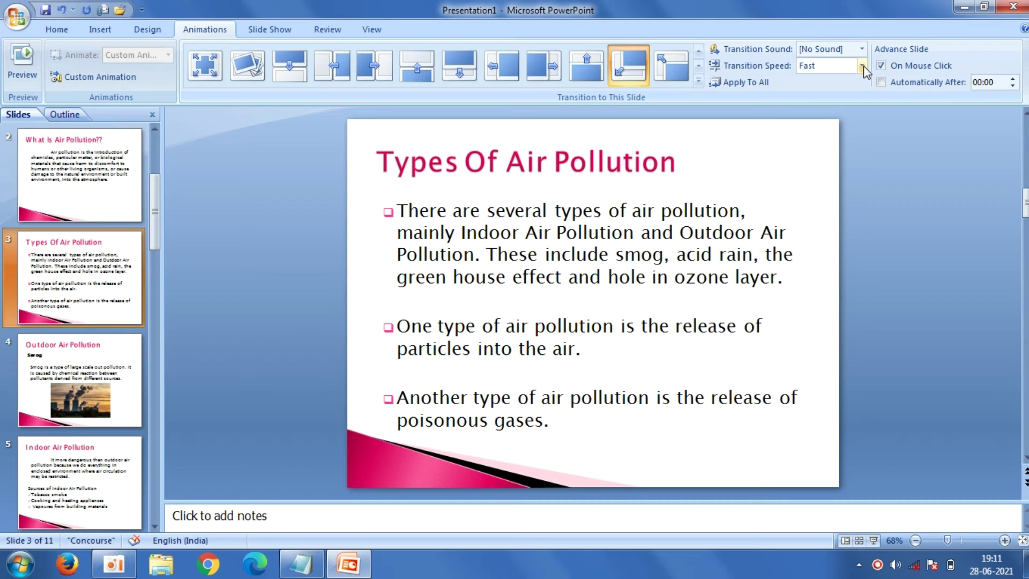
{"action": "left_click", "coordinate": [862, 65]}
{"action": "left_click", "coordinate": [850, 79]}
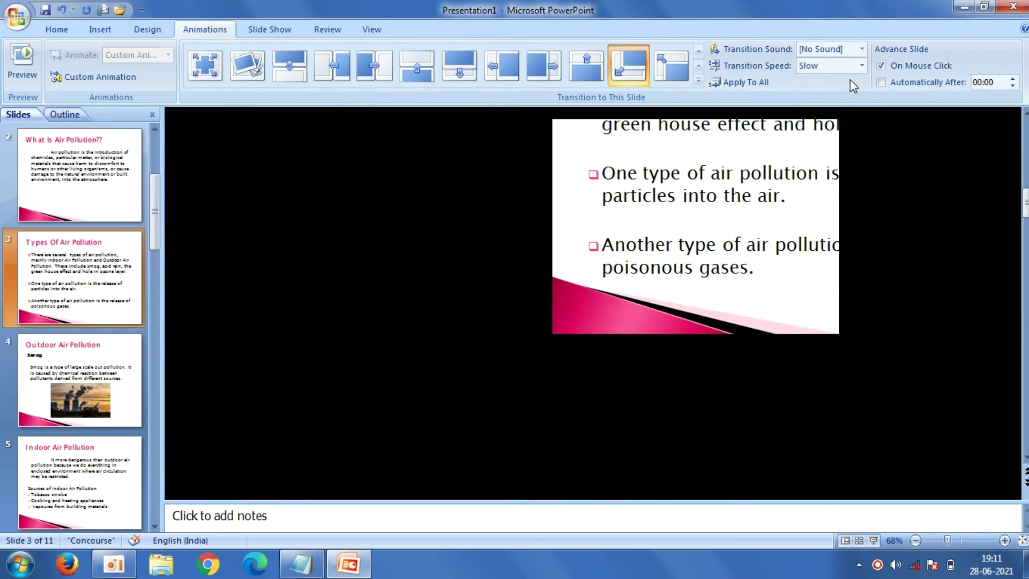
{"action": "left_click", "coordinate": [862, 49]}
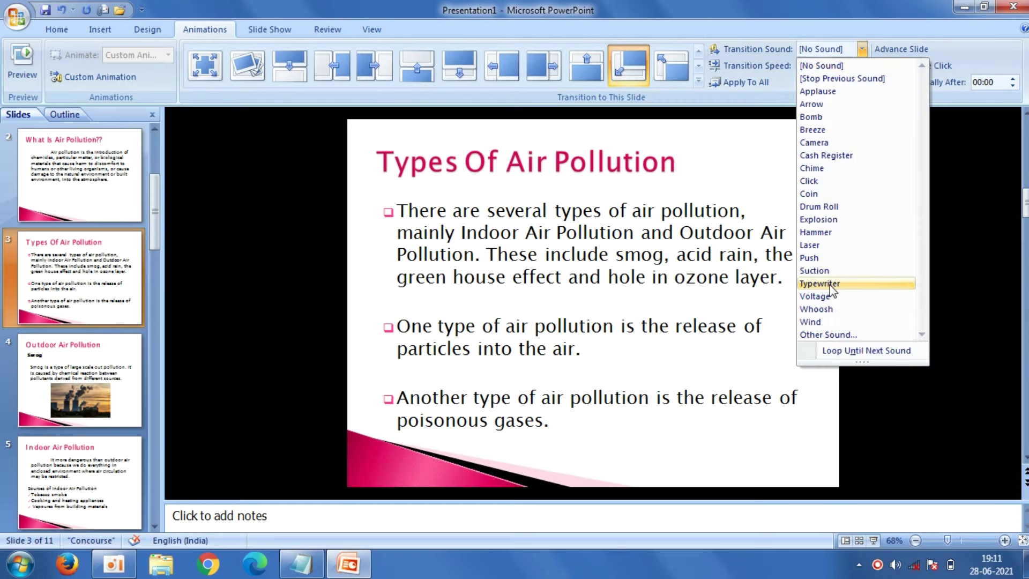
{"action": "left_click", "coordinate": [830, 284]}
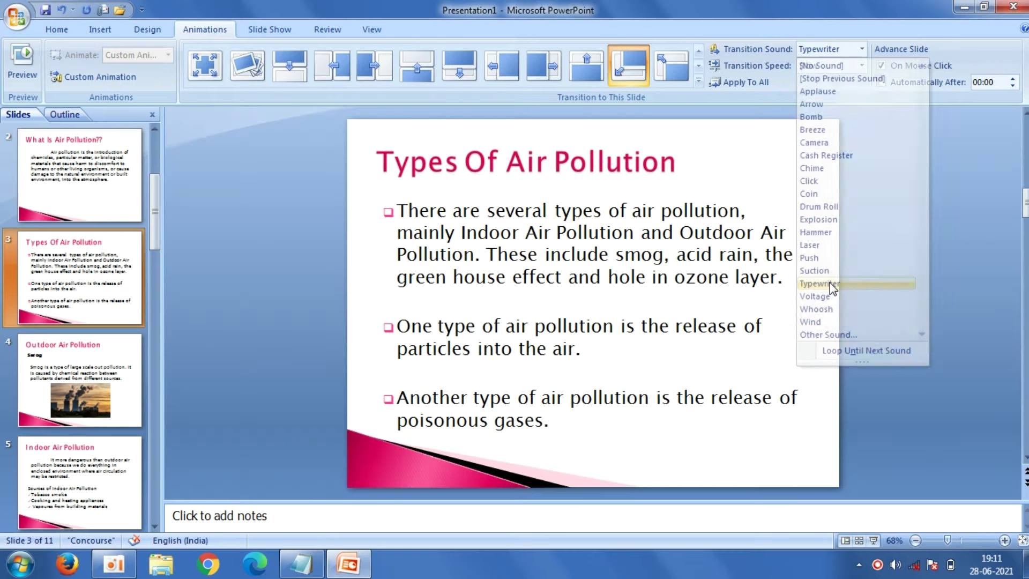
Give slide 2, What Is Air Pollution??, a Slow Push and Cover transition with Typewriter sound
{"action": "left_click", "coordinate": [78, 174]}
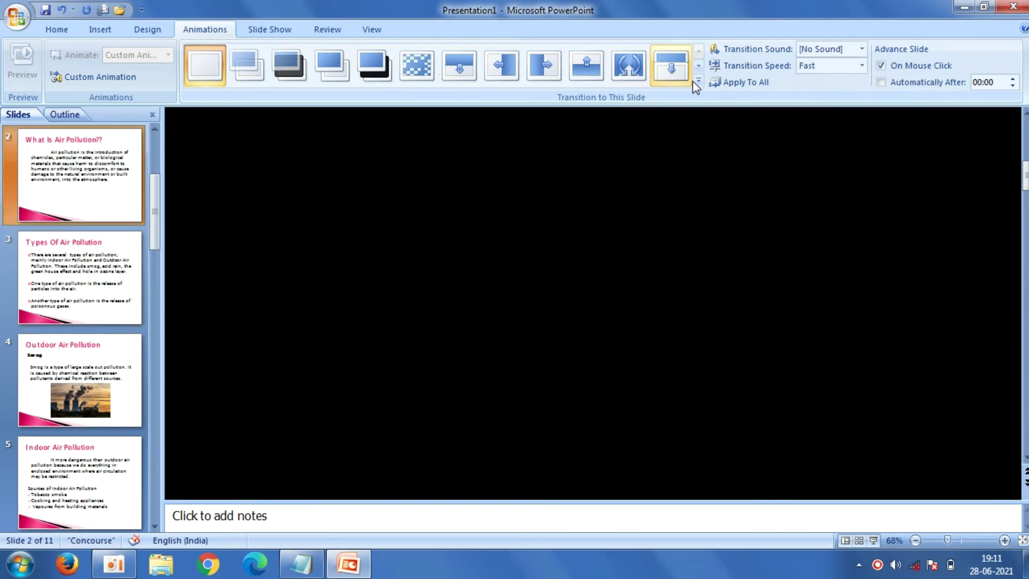
{"action": "left_click", "coordinate": [698, 81]}
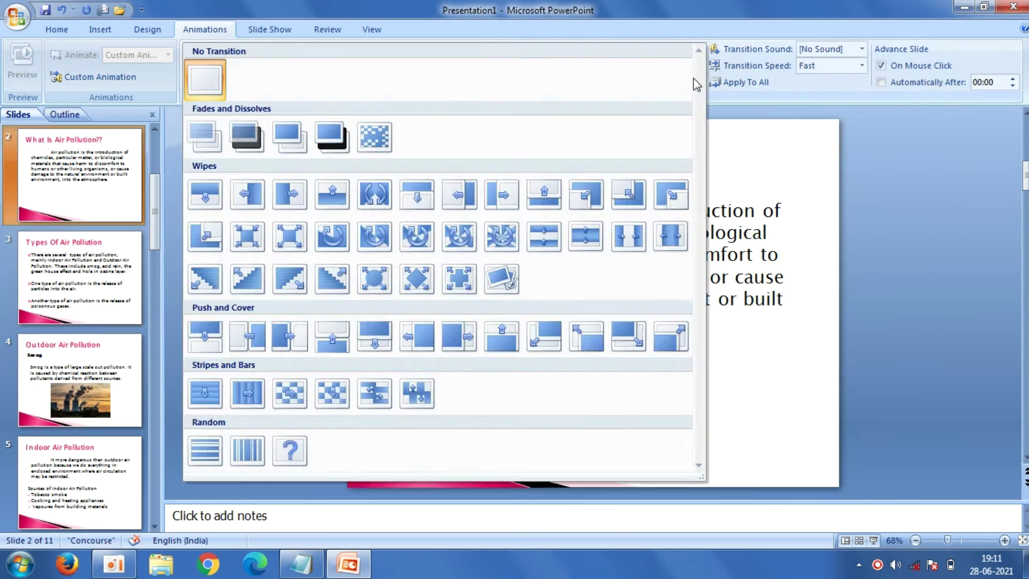
{"action": "left_click", "coordinate": [668, 341]}
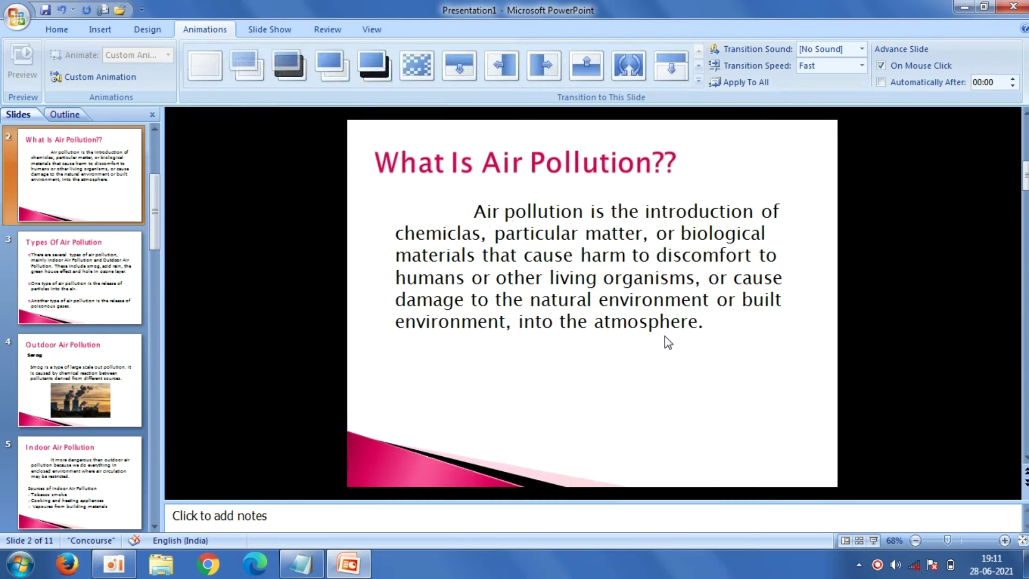
{"action": "left_click", "coordinate": [863, 65]}
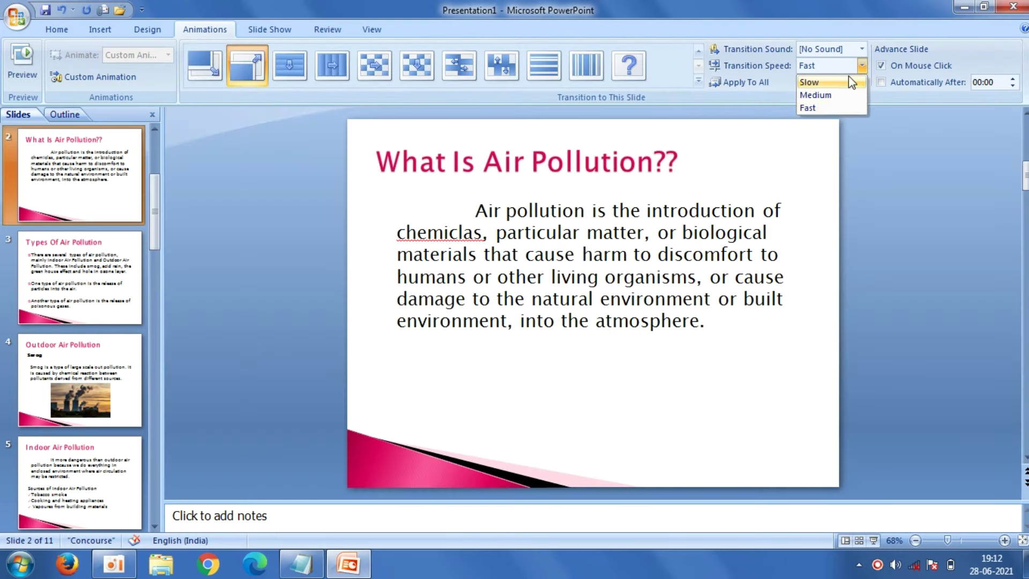
{"action": "left_click", "coordinate": [848, 82]}
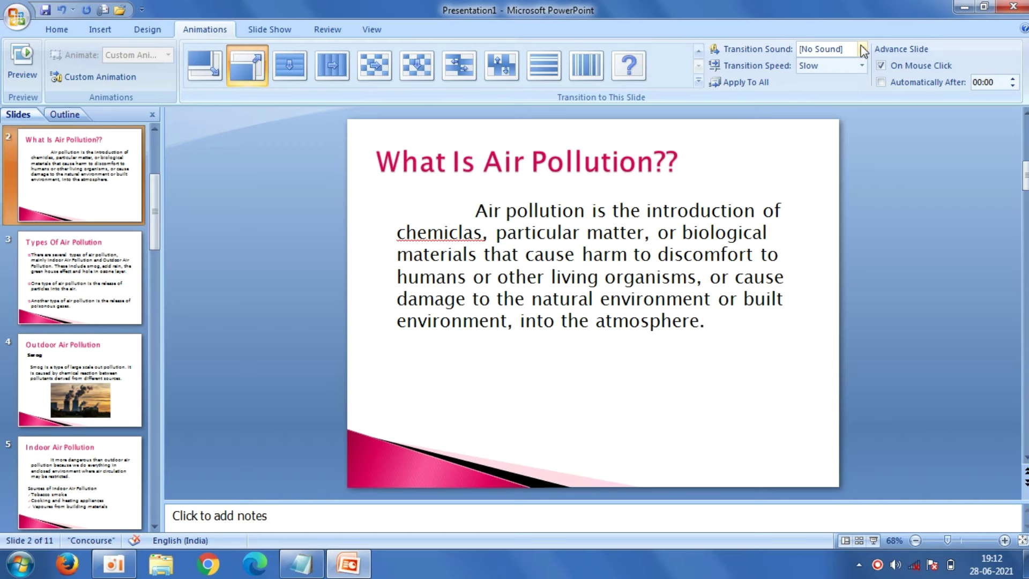
{"action": "left_click", "coordinate": [863, 49]}
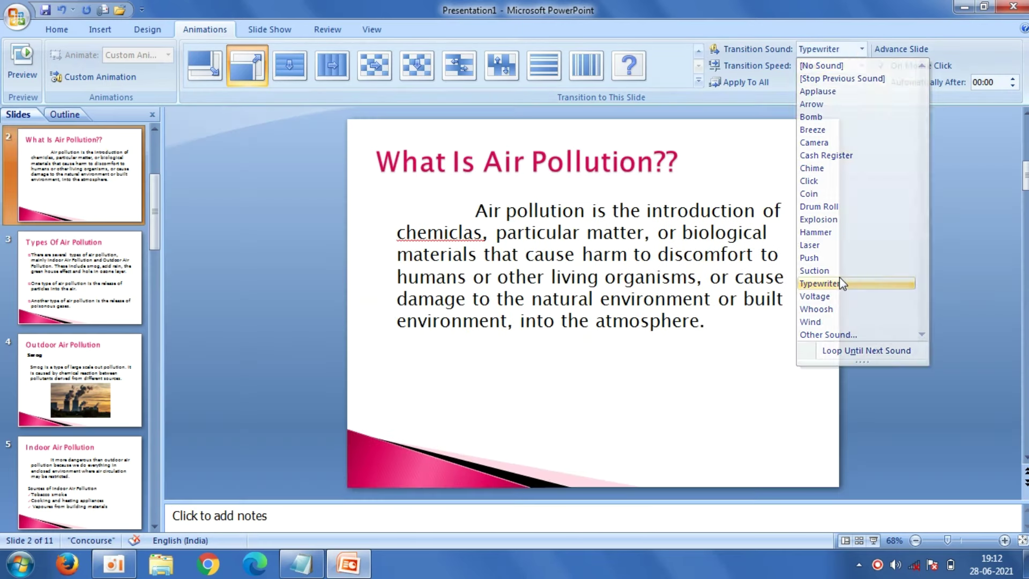
{"action": "left_click", "coordinate": [840, 278]}
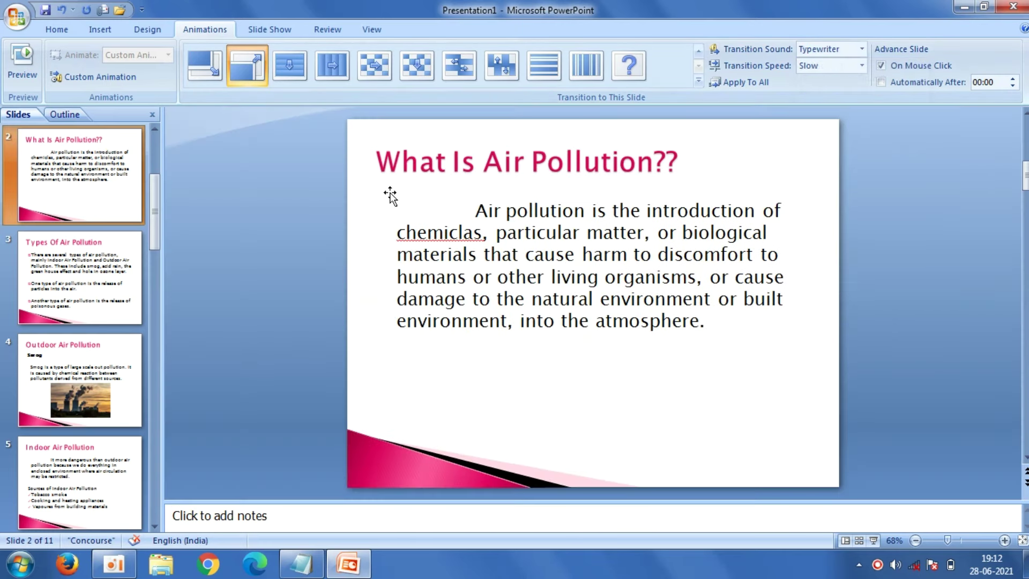
{"action": "left_click_drag", "start_coordinate": [156, 194], "coordinate": [156, 155]}
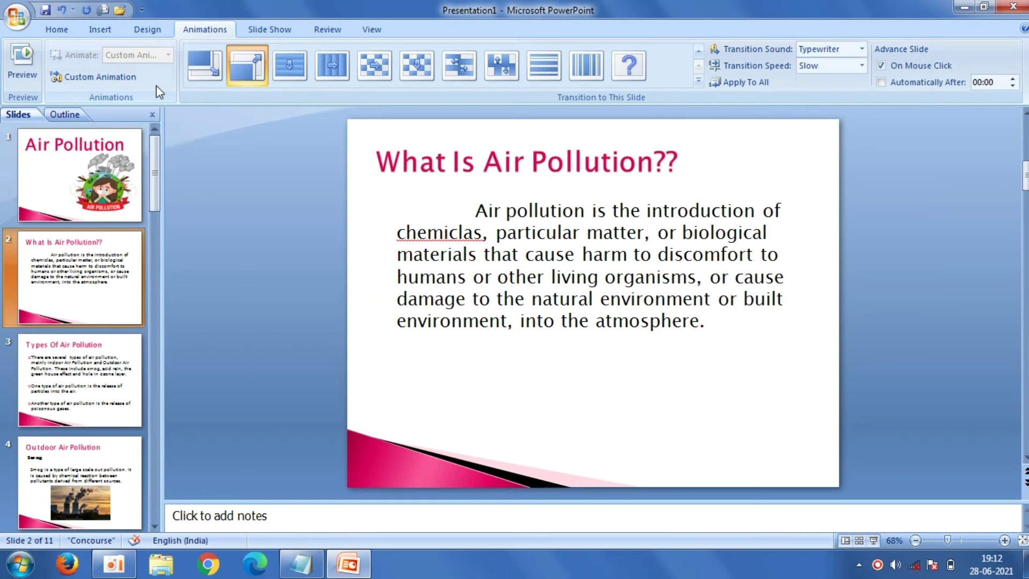
Apply a Stripes and Bars transition to title slide 1
{"action": "left_click", "coordinate": [78, 191]}
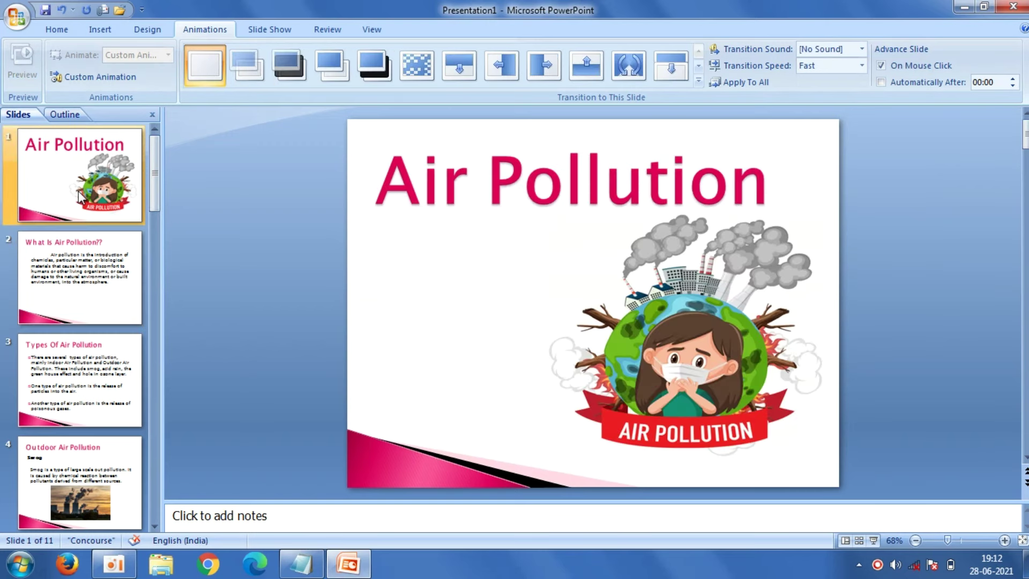
{"action": "left_click", "coordinate": [697, 80]}
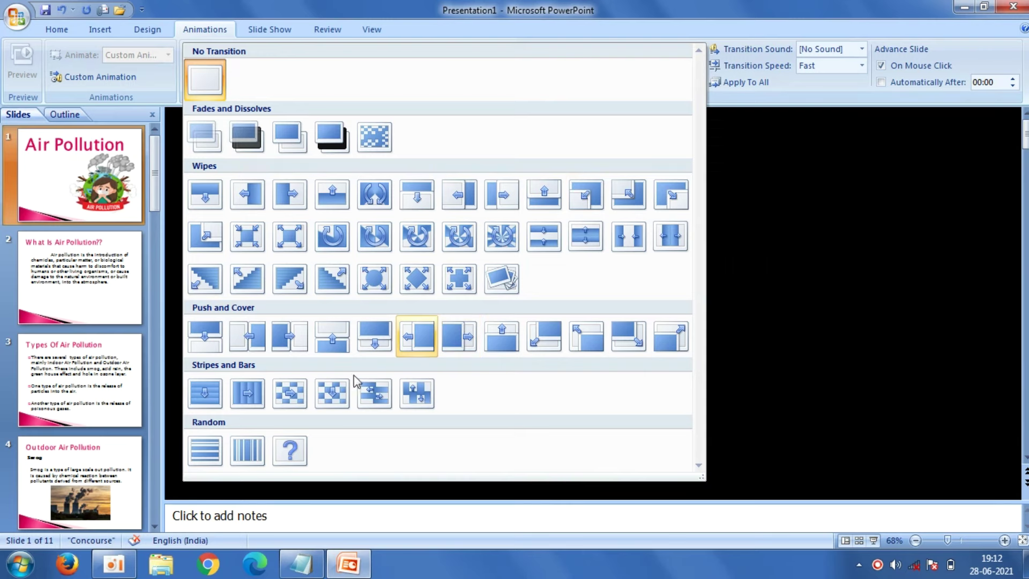
{"action": "left_click", "coordinate": [386, 394]}
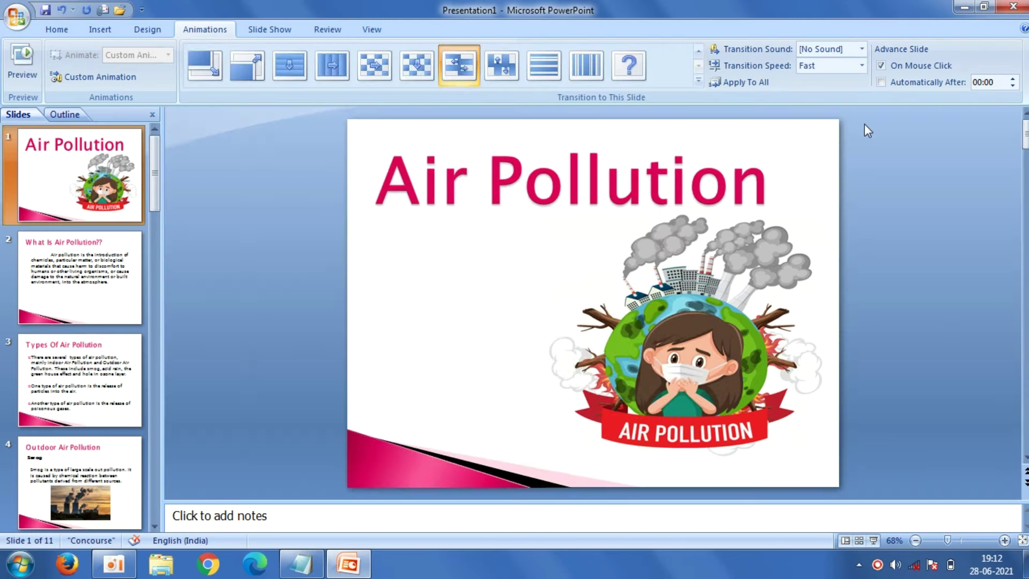
Give the Air Pollution title a Slow Faded Zoom entrance starting After Previous
{"action": "left_click", "coordinate": [119, 76]}
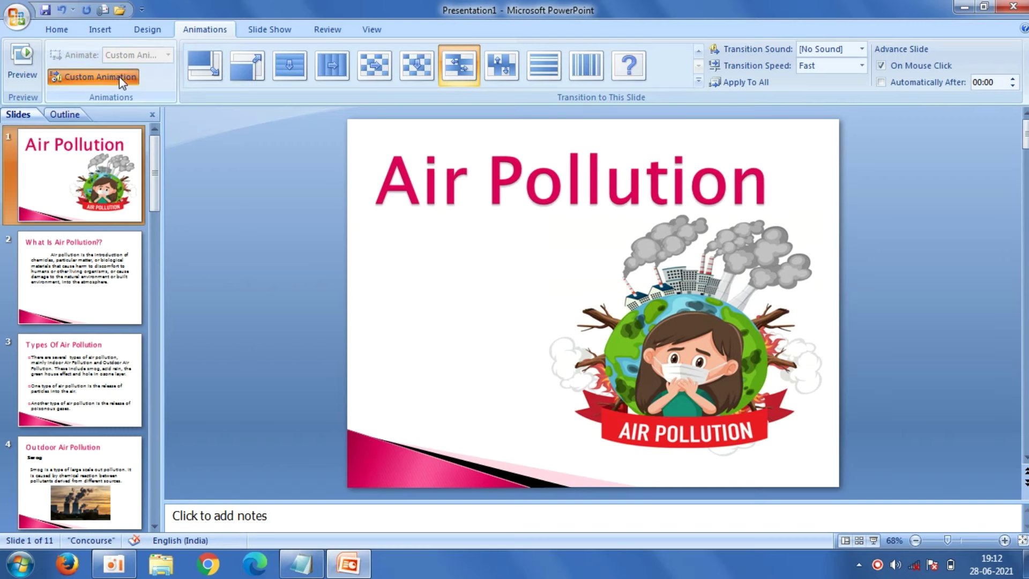
{"action": "left_click", "coordinate": [615, 193]}
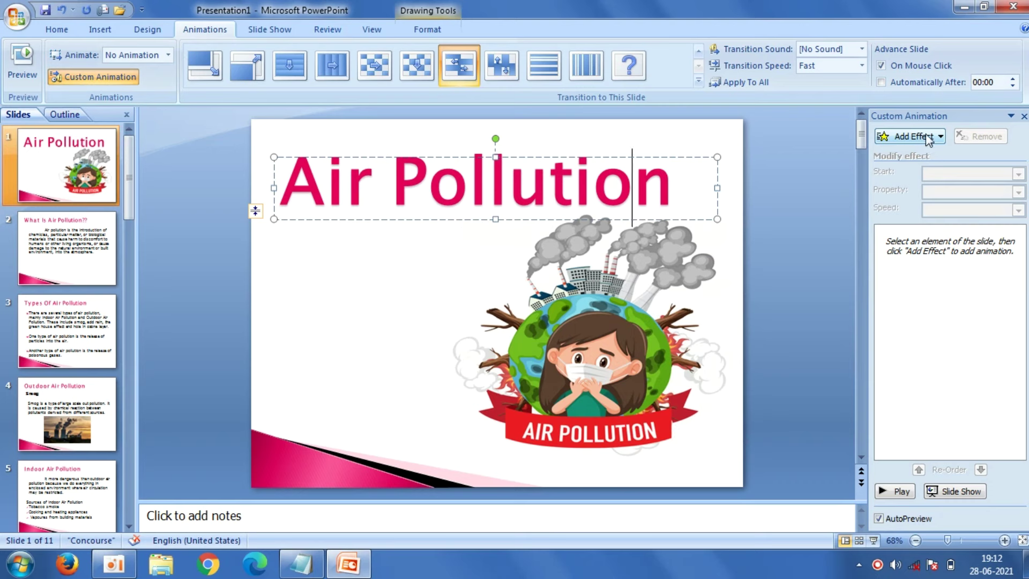
{"action": "left_click", "coordinate": [928, 138]}
{"action": "mouse_move", "coordinate": [894, 153]}
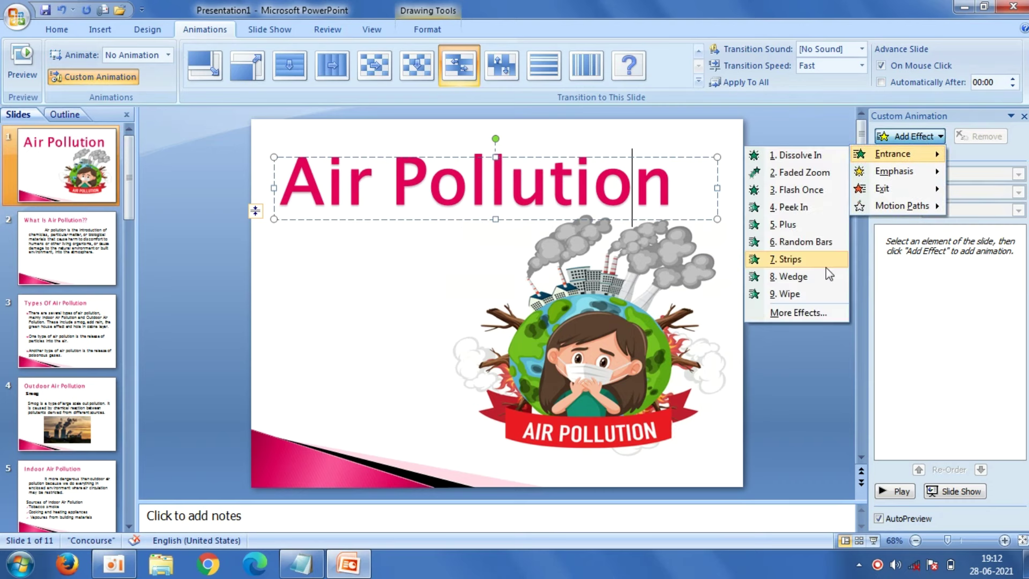
{"action": "left_click", "coordinate": [813, 311]}
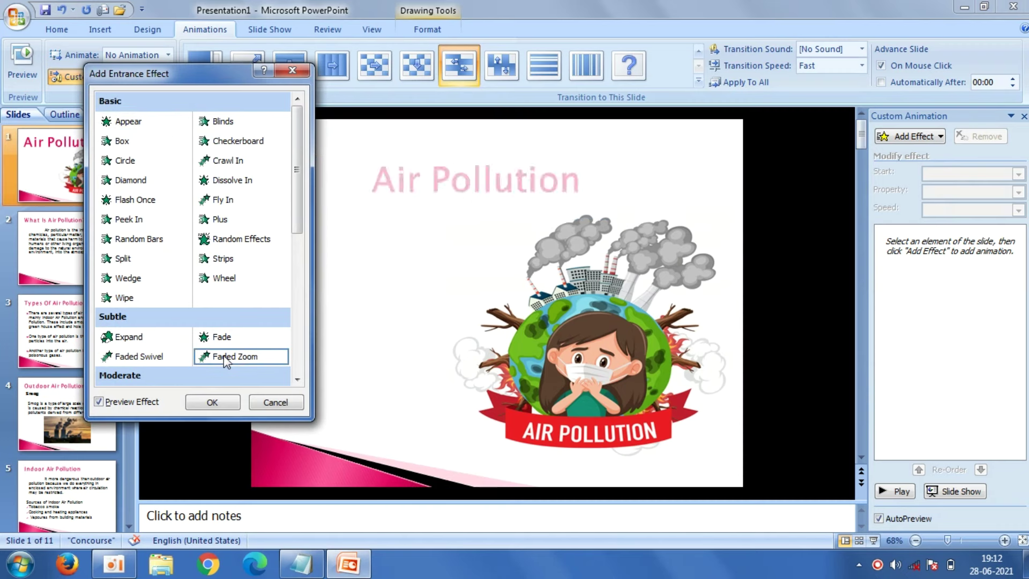
{"action": "left_click", "coordinate": [222, 401]}
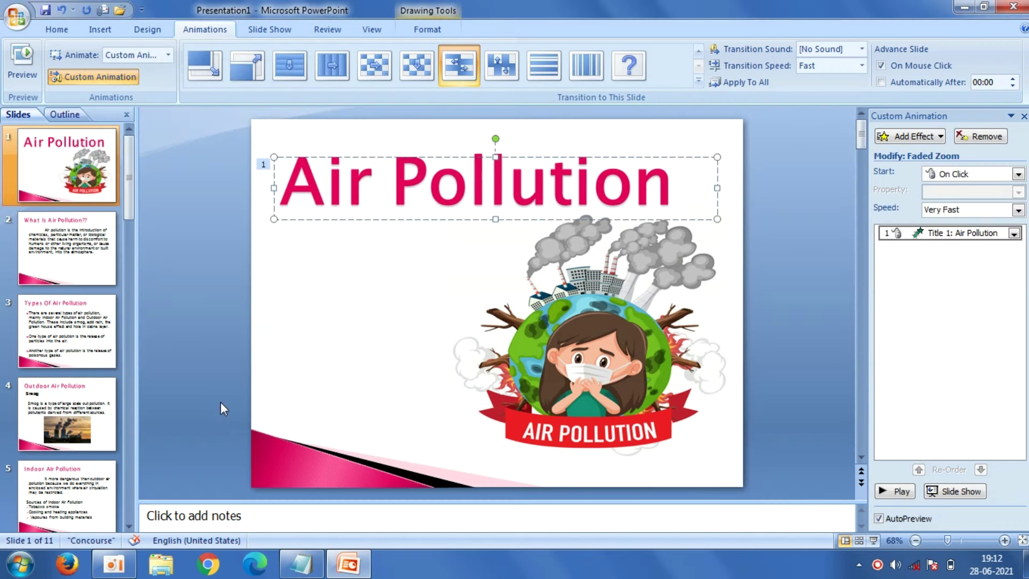
{"action": "left_click", "coordinate": [1018, 210]}
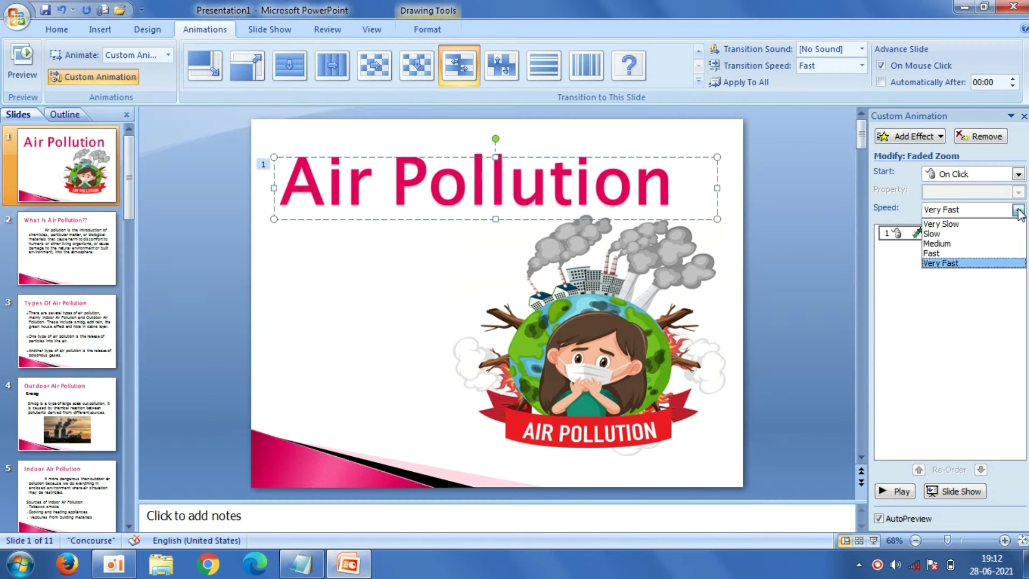
{"action": "left_click", "coordinate": [994, 233]}
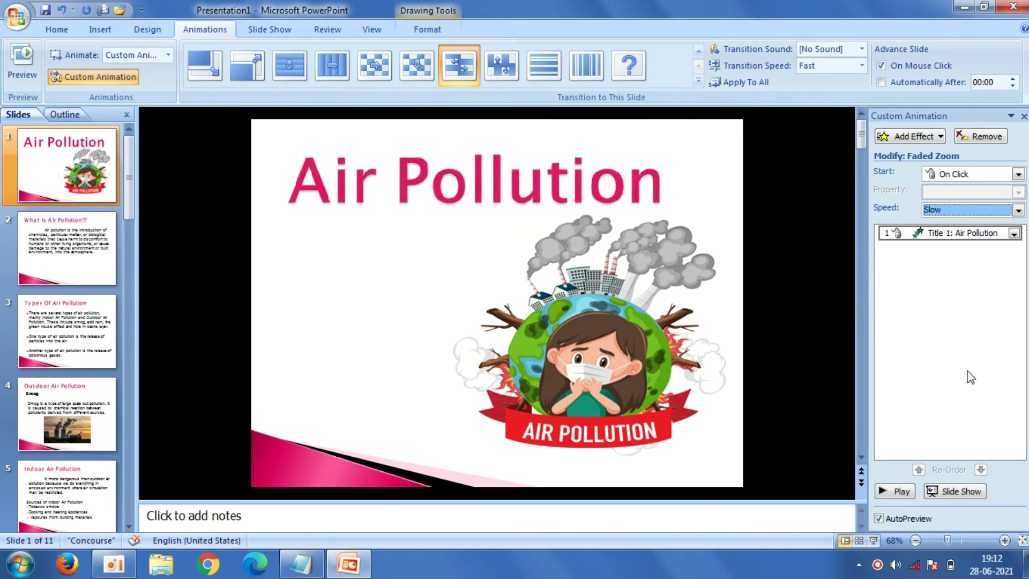
{"action": "left_click", "coordinate": [1017, 174]}
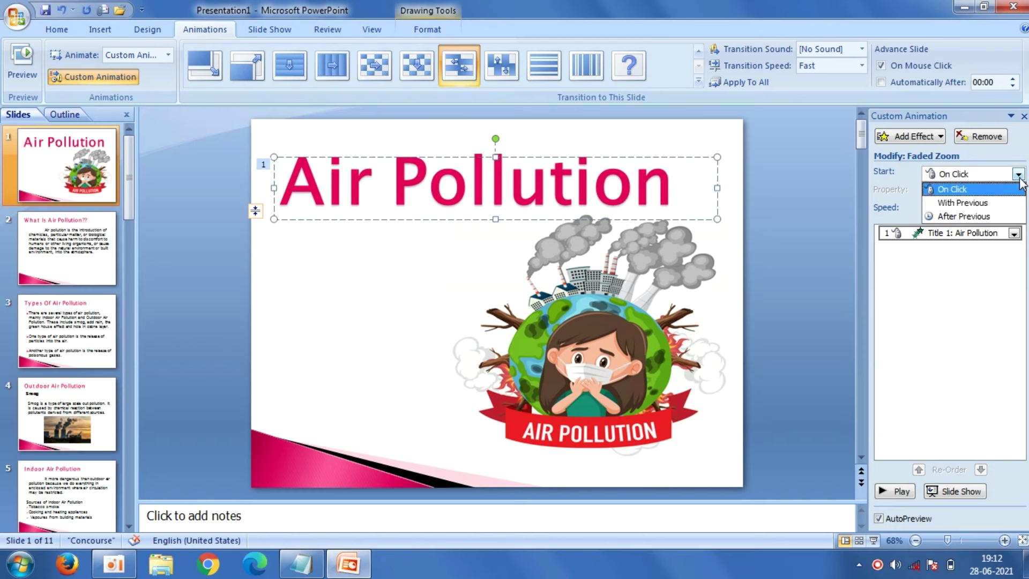
{"action": "left_click", "coordinate": [978, 216]}
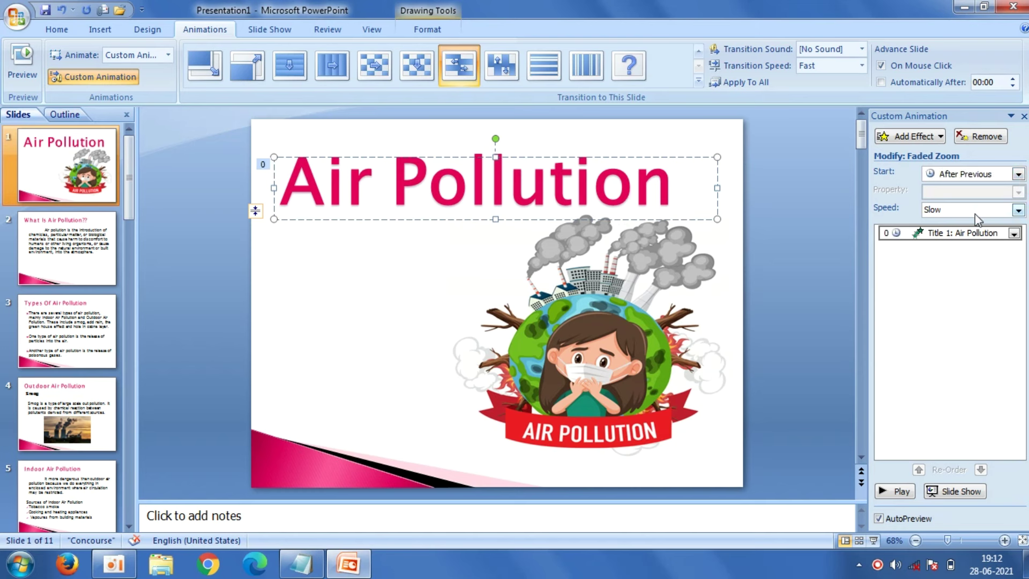
Give Picture 2 a Random Bars entrance at Medium speed, starting After Previous
{"action": "left_click", "coordinate": [640, 337]}
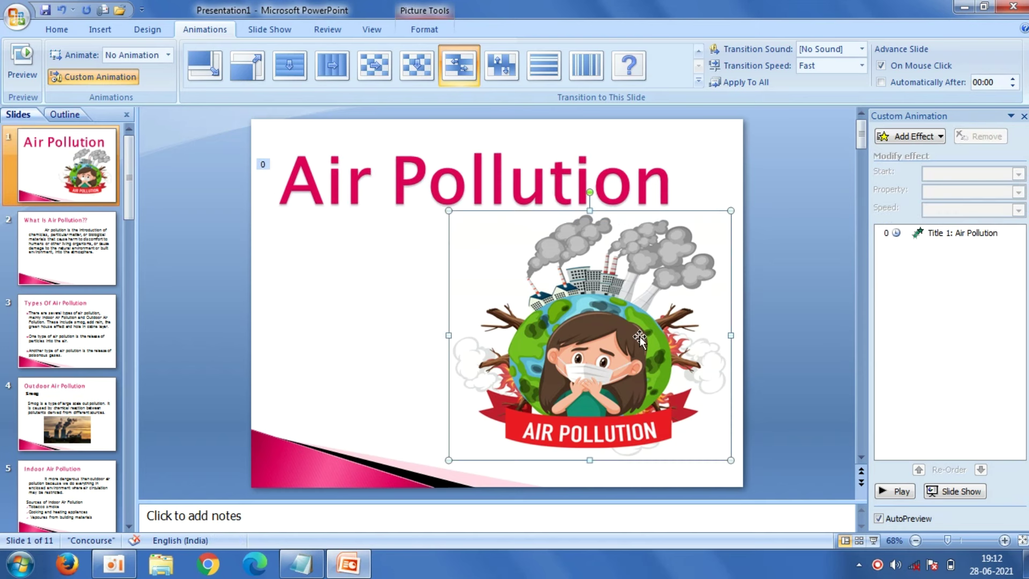
{"action": "left_click", "coordinate": [934, 141]}
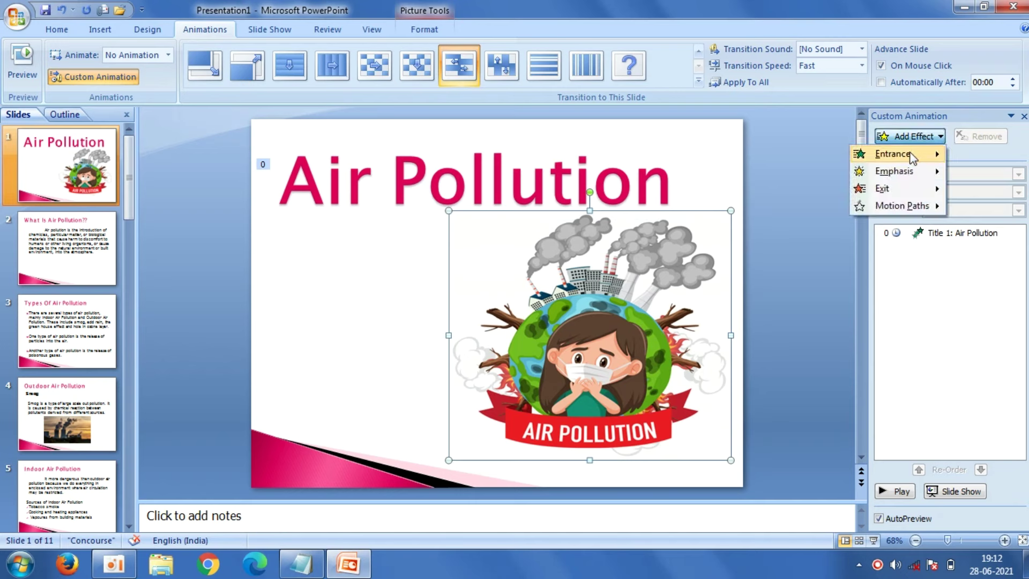
{"action": "mouse_move", "coordinate": [894, 153]}
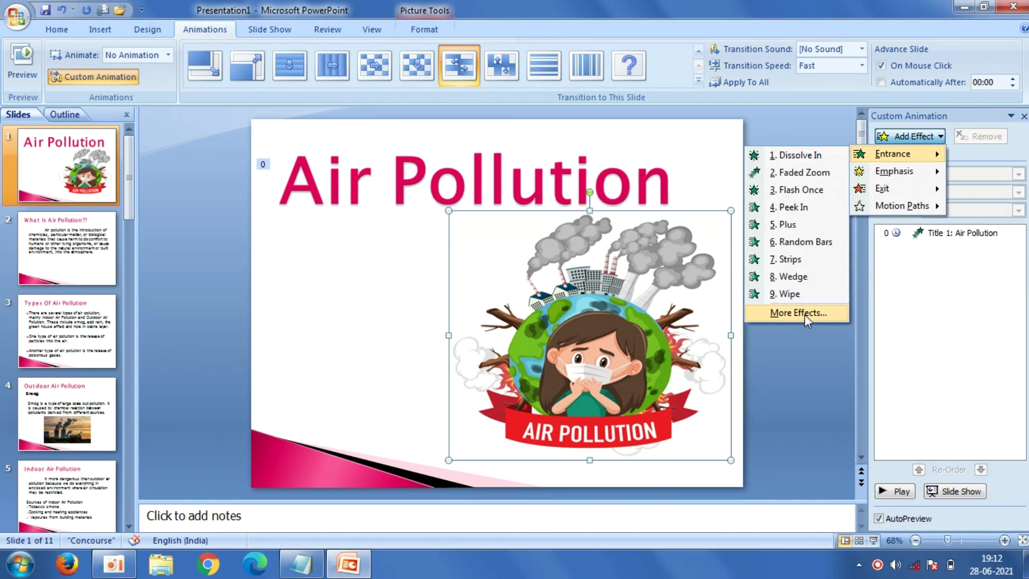
{"action": "left_click", "coordinate": [799, 313]}
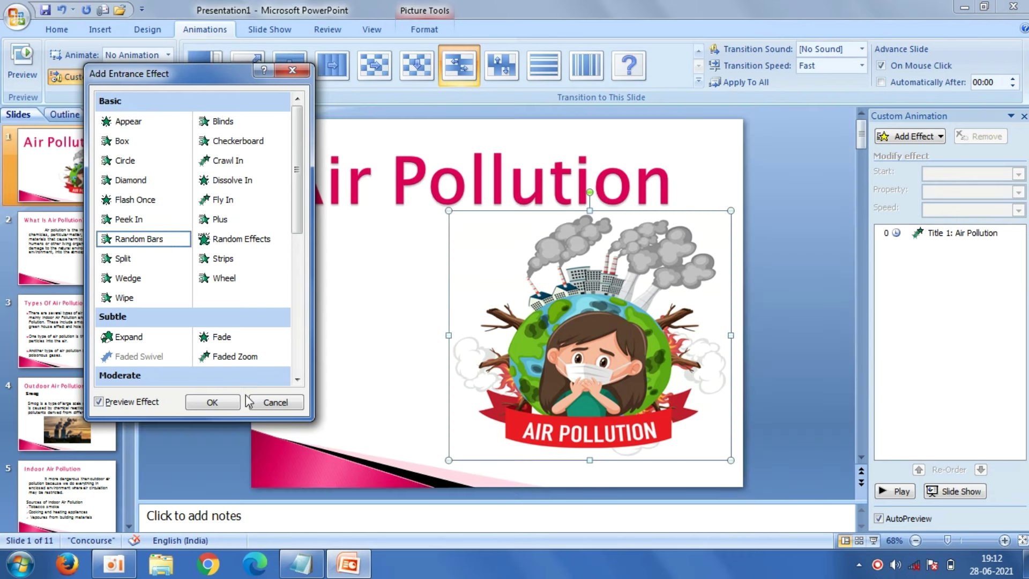
{"action": "left_click", "coordinate": [223, 402]}
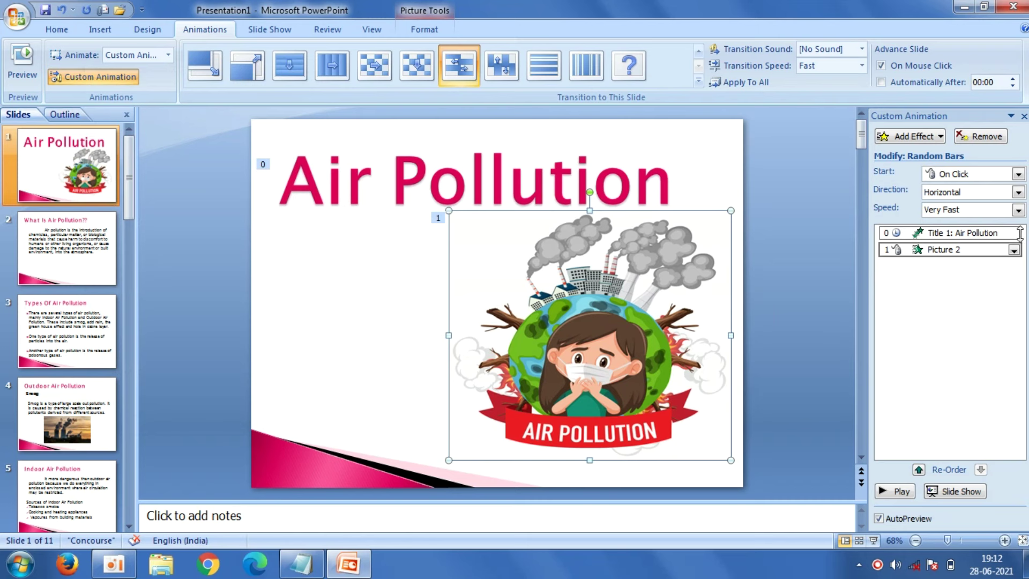
{"action": "left_click", "coordinate": [1018, 174]}
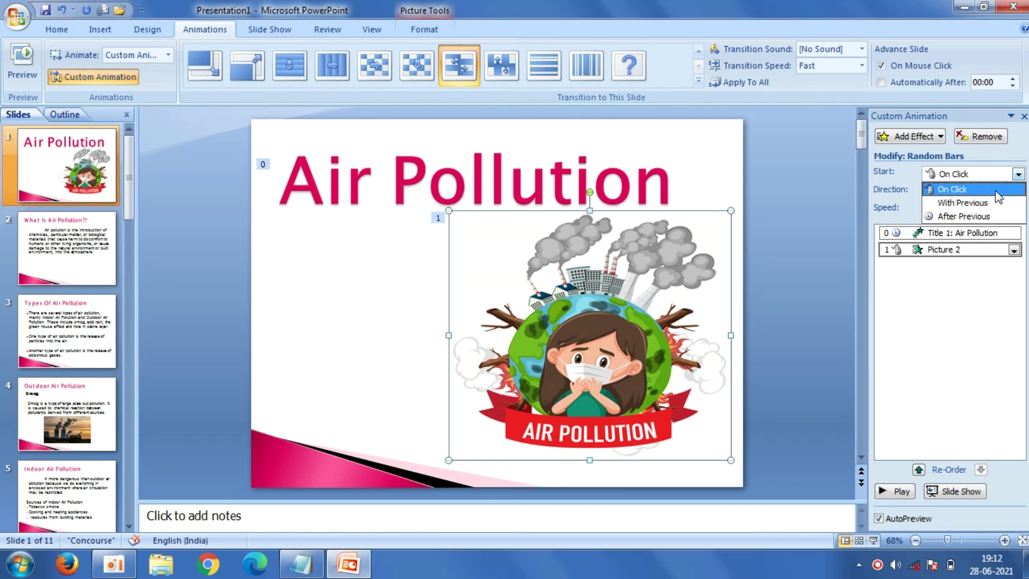
{"action": "left_click", "coordinate": [970, 217]}
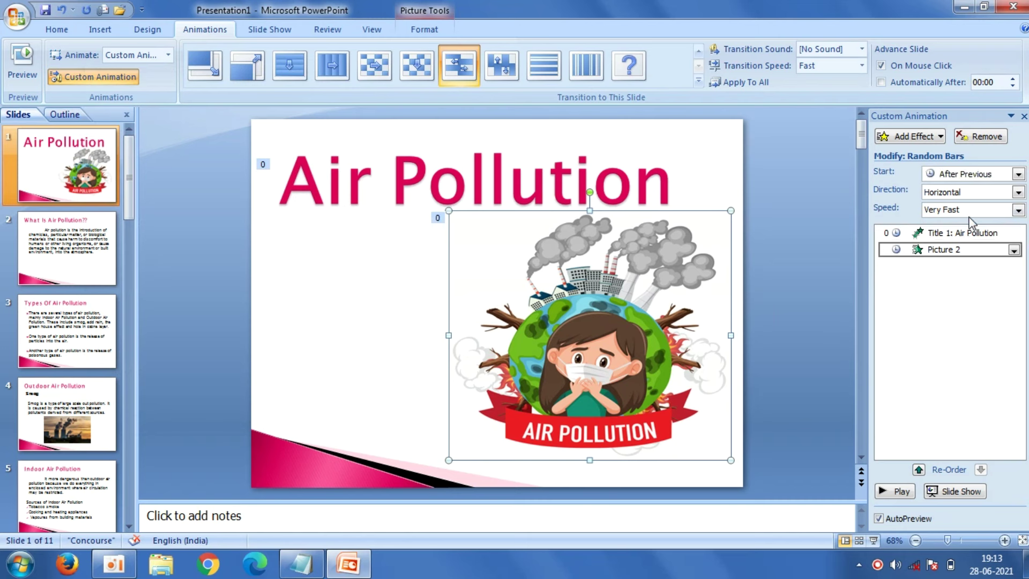
{"action": "left_click", "coordinate": [1018, 210]}
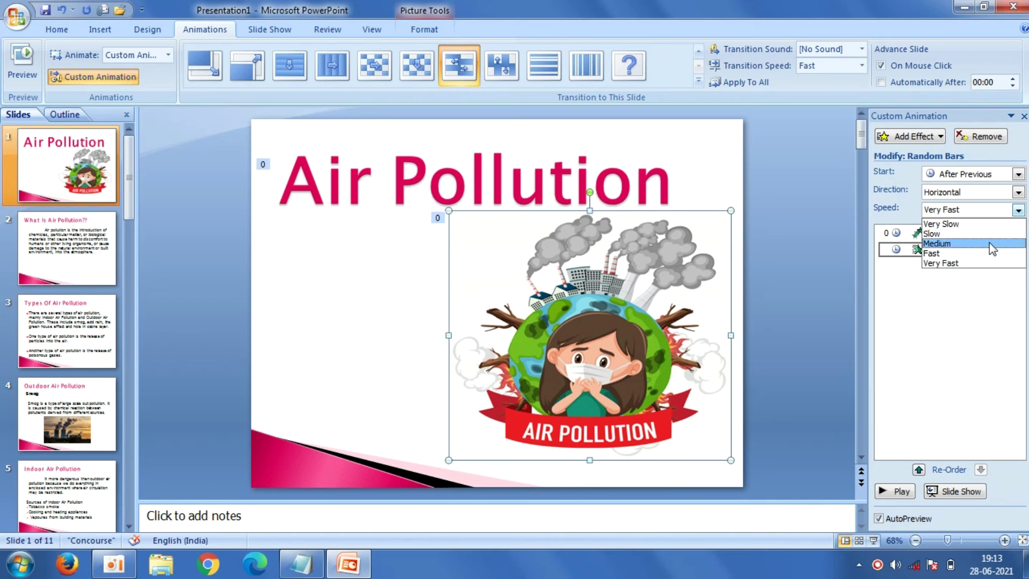
{"action": "left_click", "coordinate": [937, 243]}
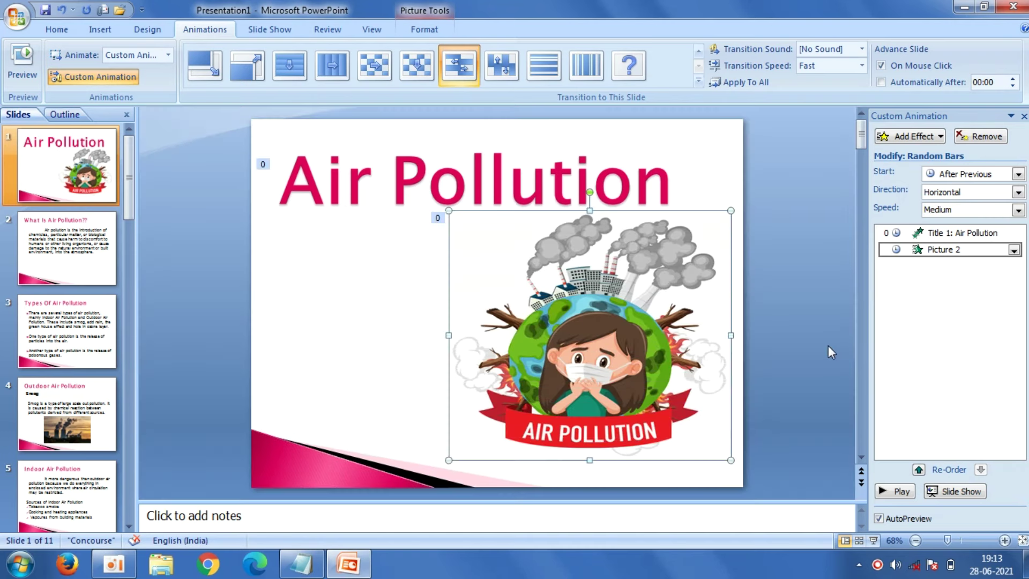
{"action": "left_click", "coordinate": [828, 352]}
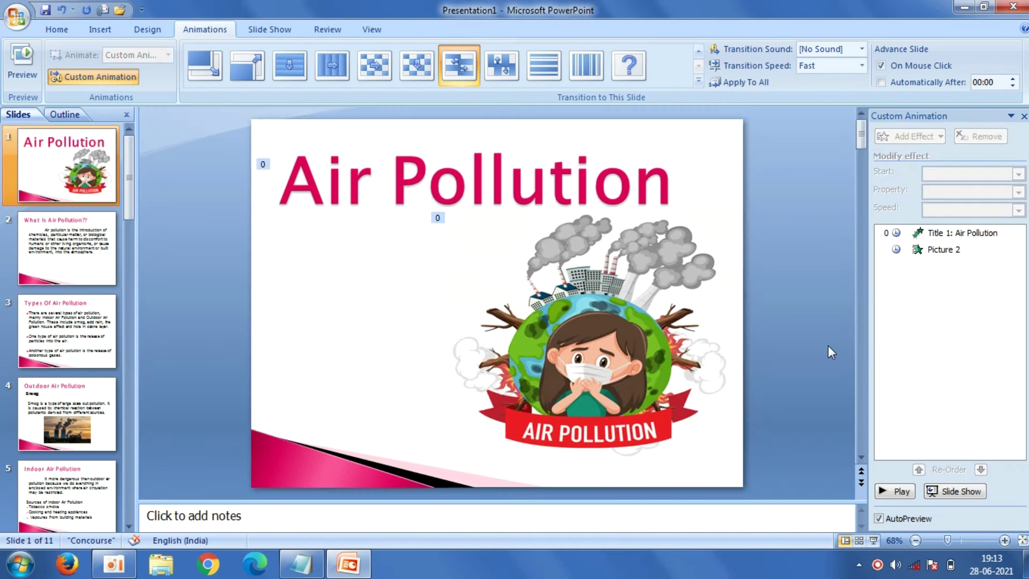
Set slide 1's transition to Slow with the Chime sound and close the animation pane
{"action": "left_click", "coordinate": [866, 64]}
{"action": "left_click", "coordinate": [835, 85]}
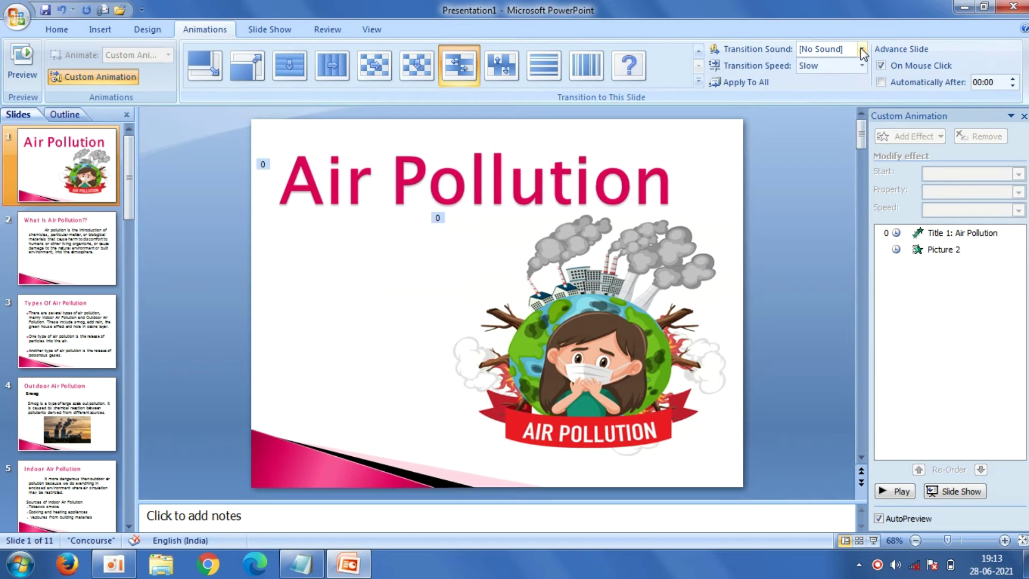
{"action": "left_click", "coordinate": [862, 50]}
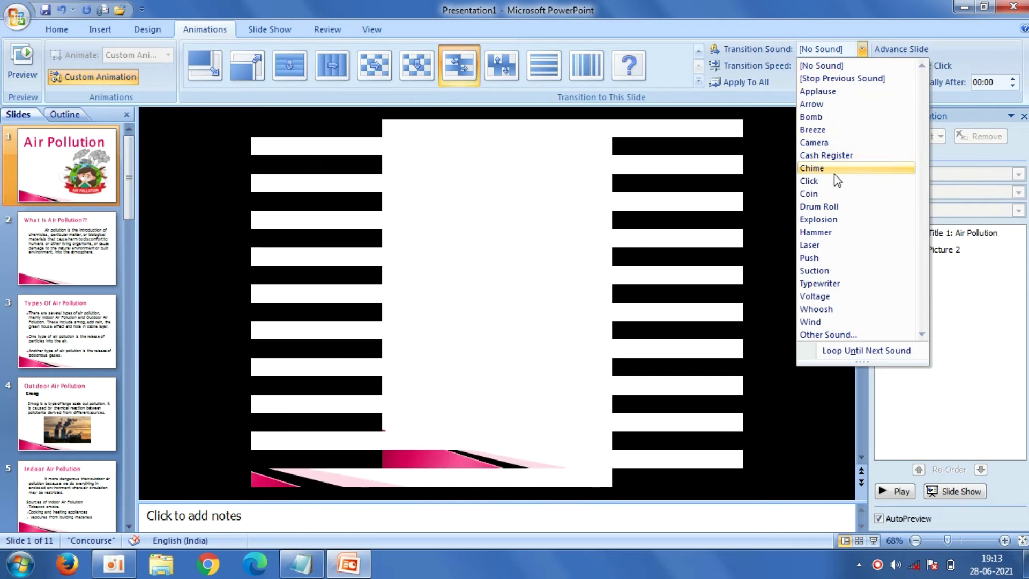
{"action": "left_click", "coordinate": [834, 171]}
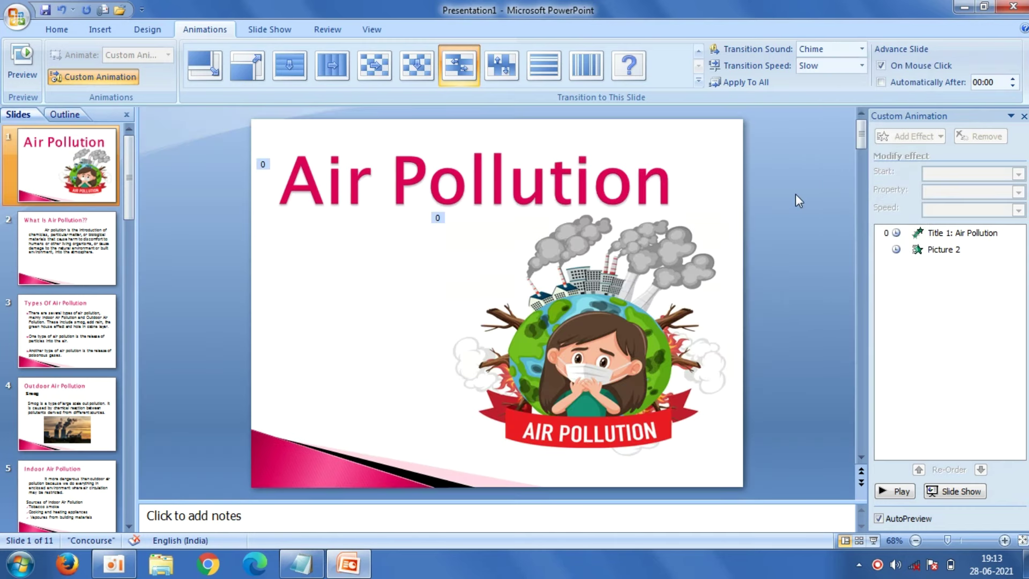
{"action": "left_click", "coordinate": [1023, 116]}
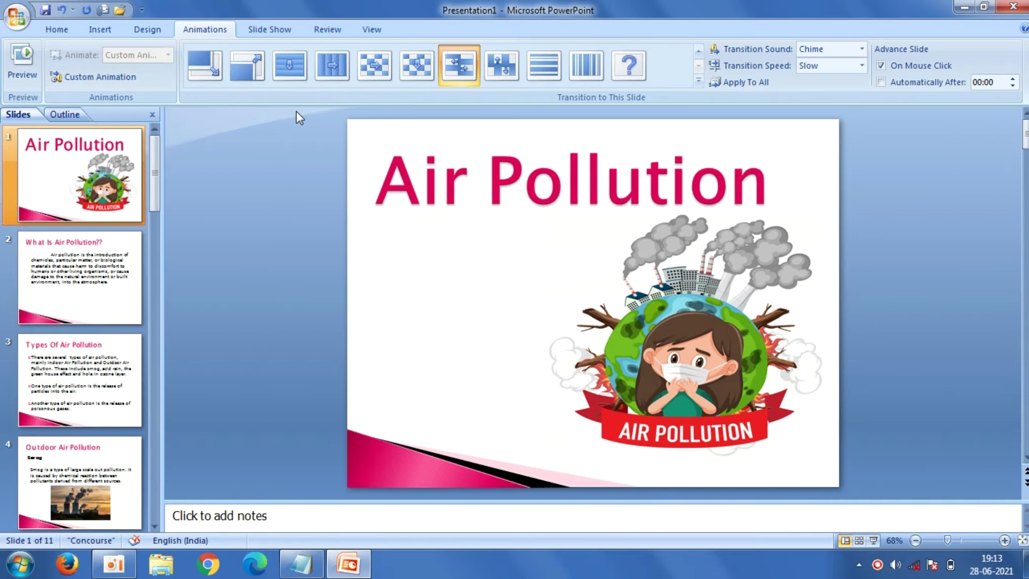
{"action": "left_click", "coordinate": [58, 30]}
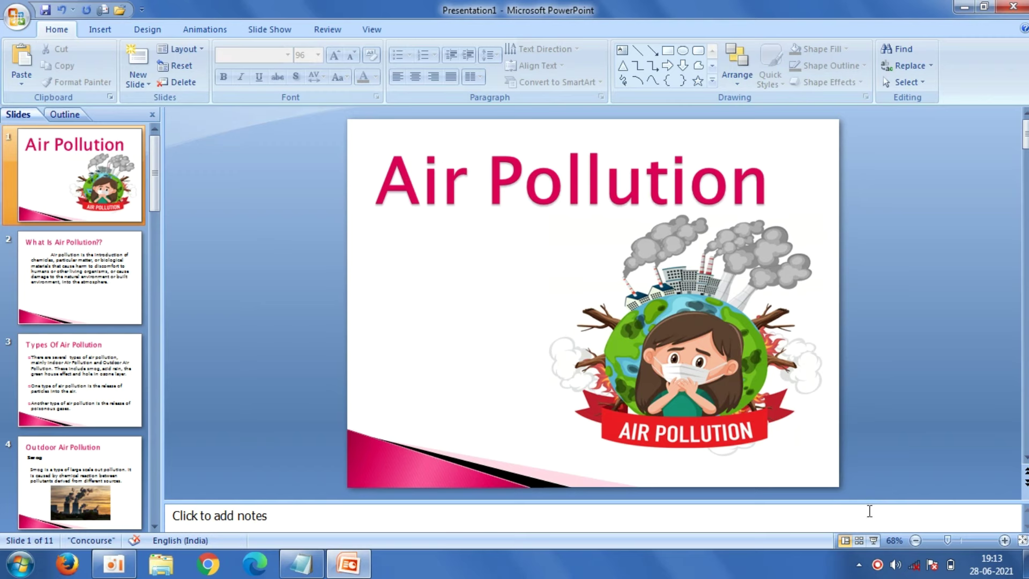
{"action": "left_click", "coordinate": [874, 540]}
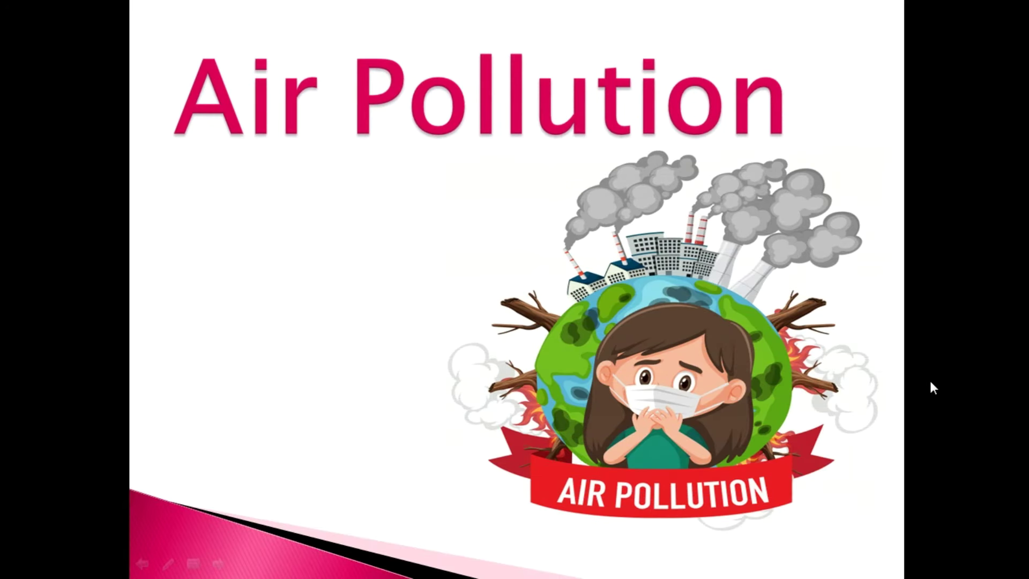
{"action": "left_click", "coordinate": [931, 387]}
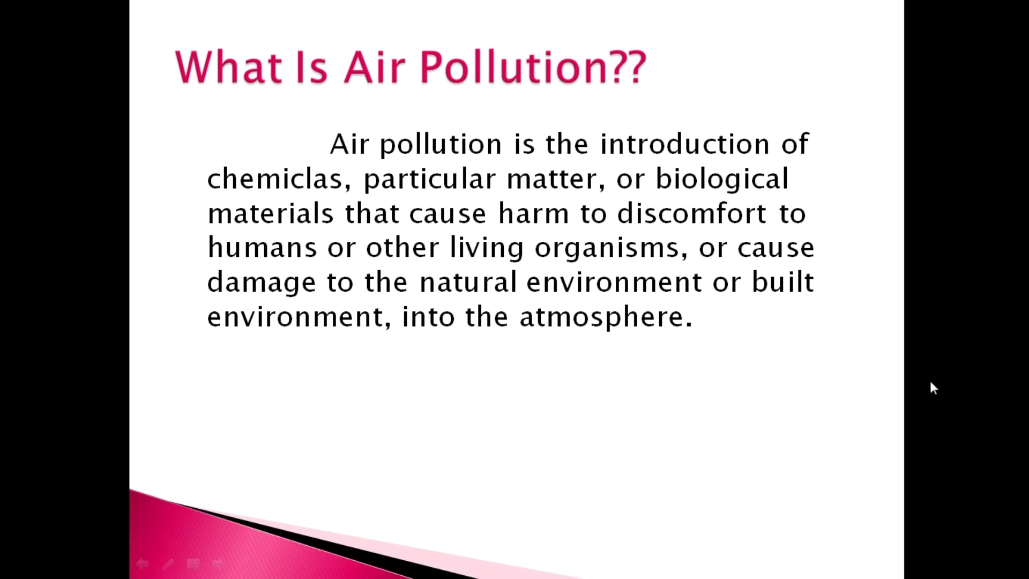
{"action": "left_click", "coordinate": [931, 383]}
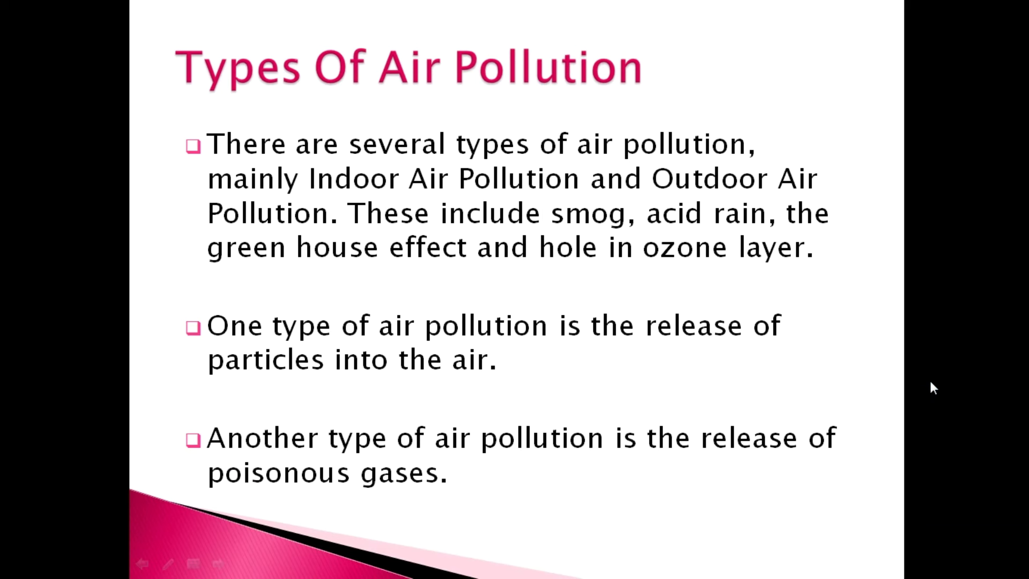
{"action": "left_click", "coordinate": [931, 383]}
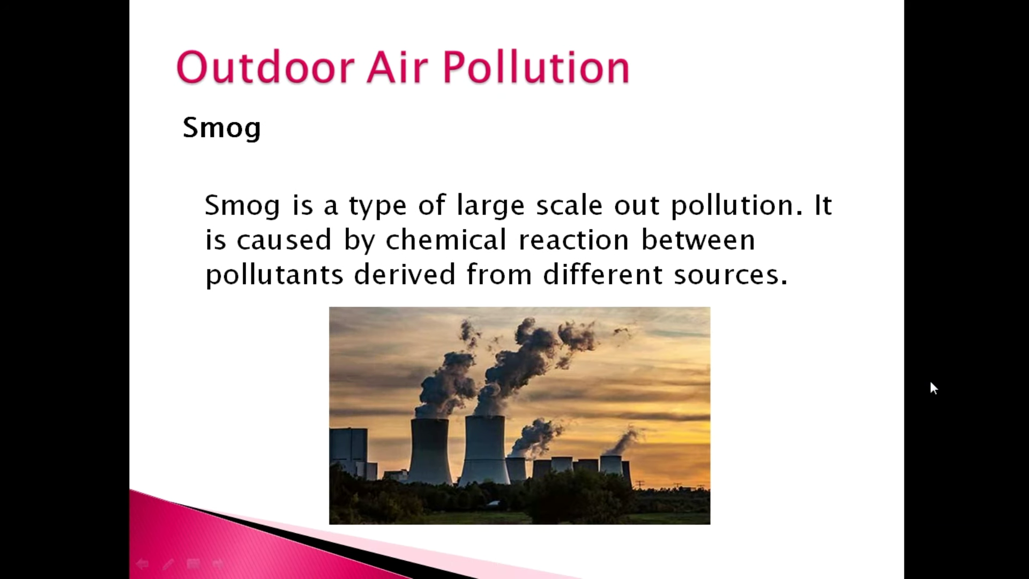
{"action": "left_click", "coordinate": [930, 383]}
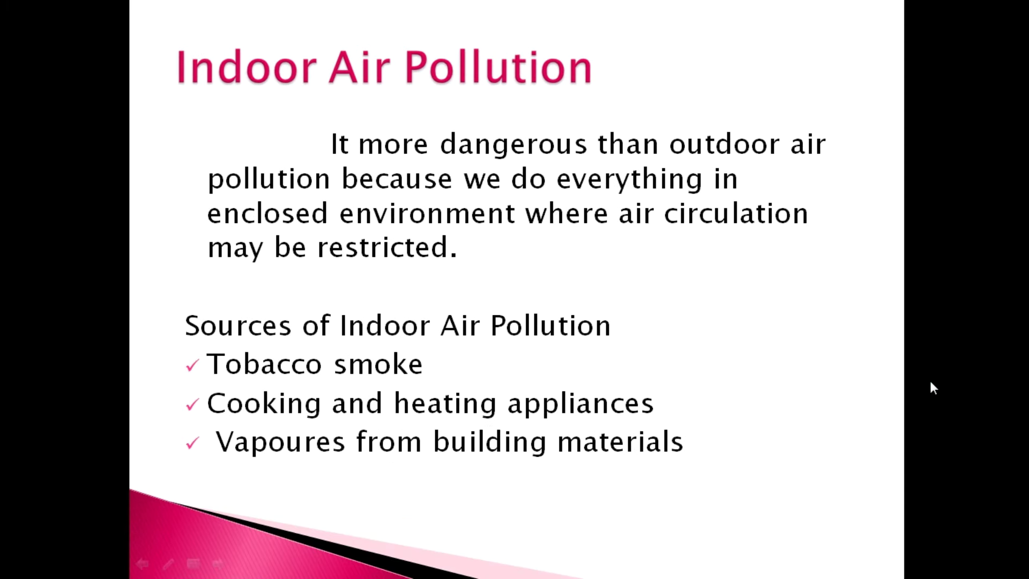
{"action": "left_click", "coordinate": [931, 382]}
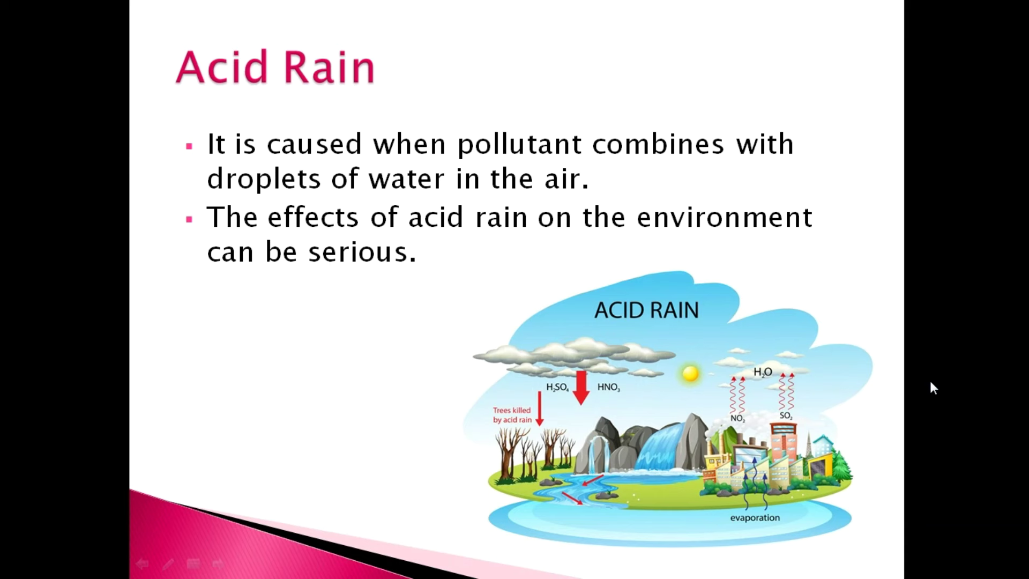
{"action": "left_click", "coordinate": [930, 382]}
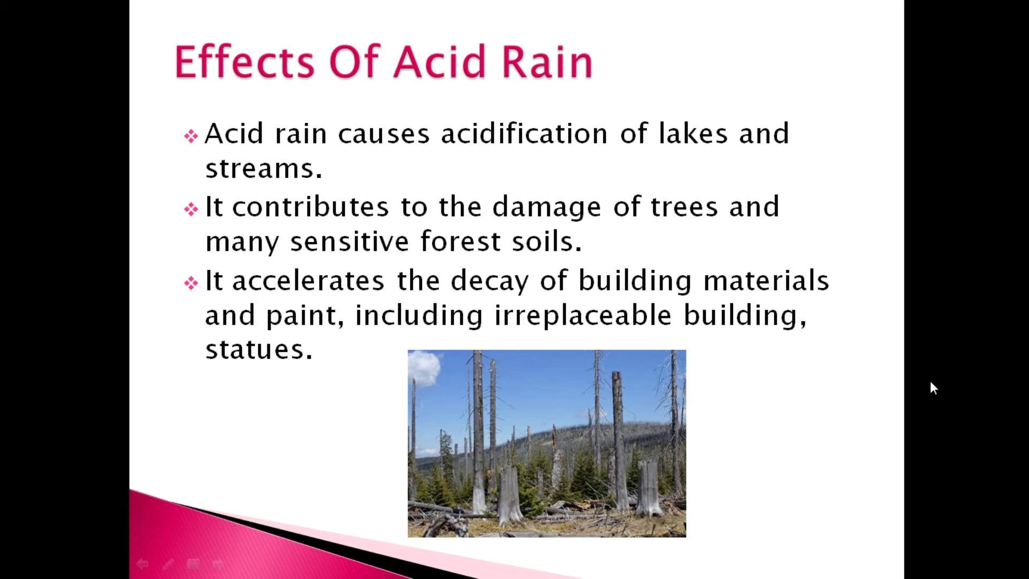
{"action": "left_click", "coordinate": [931, 383]}
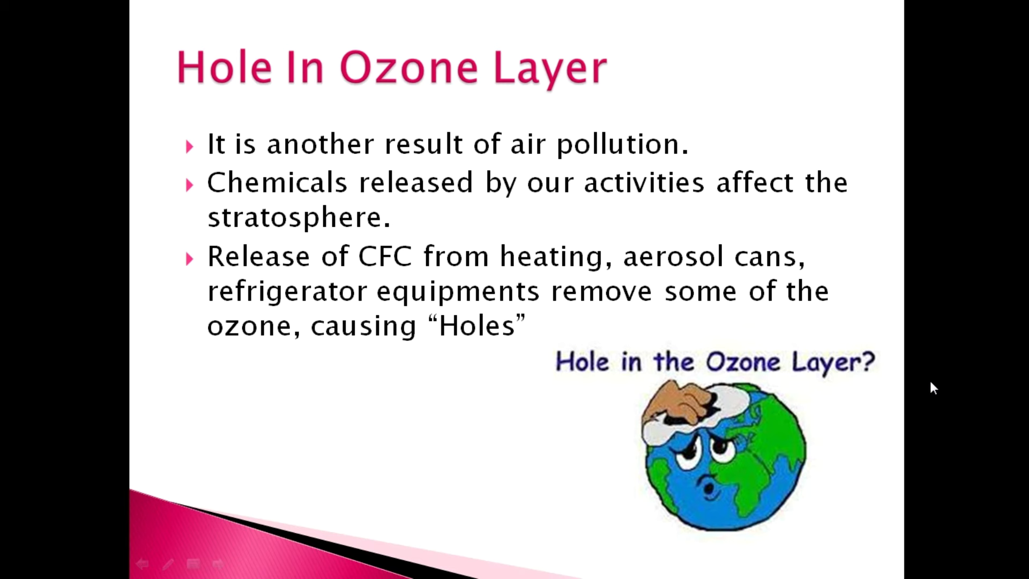
{"action": "left_click", "coordinate": [930, 382]}
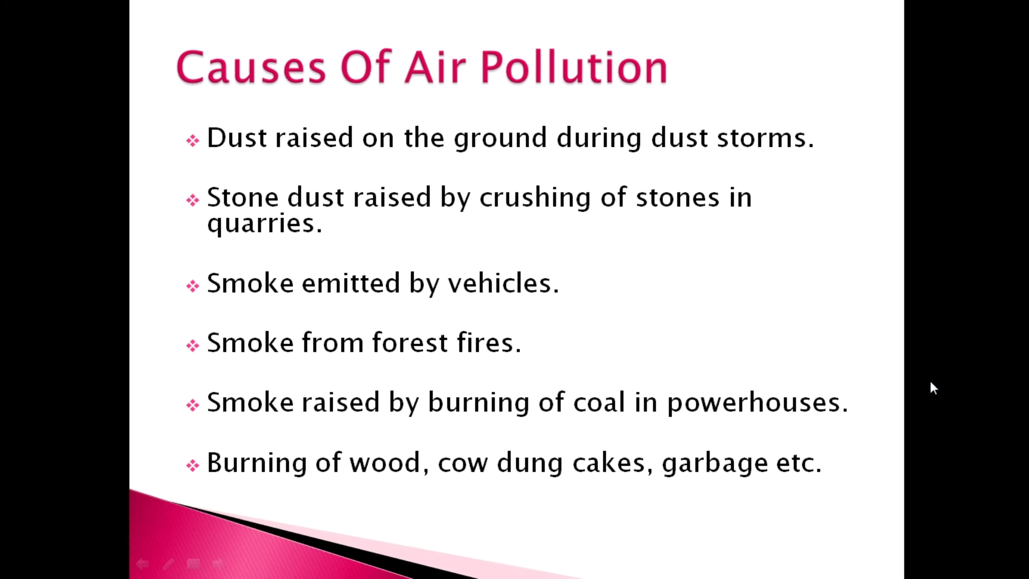
{"action": "left_click", "coordinate": [930, 382]}
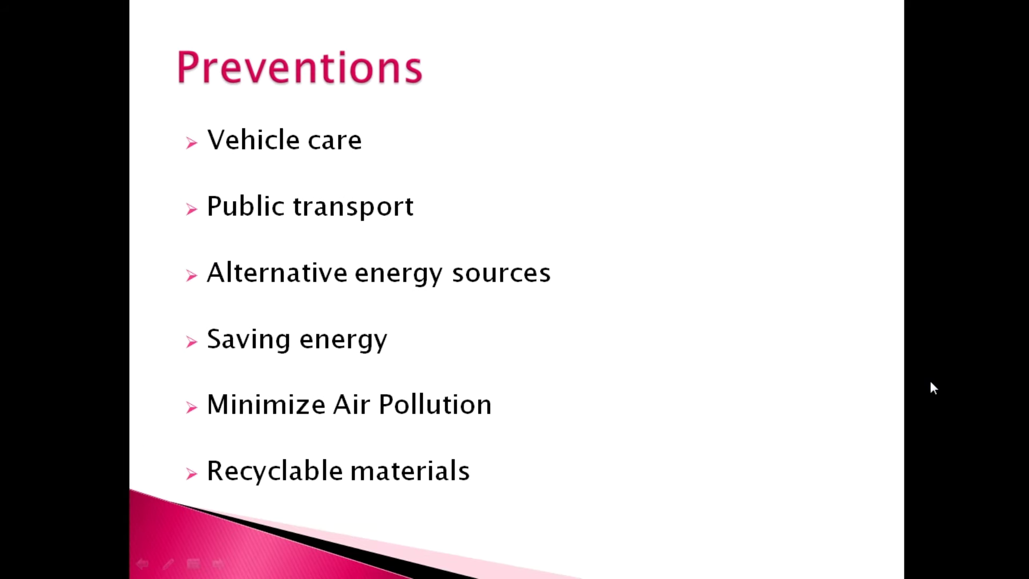
{"action": "left_click", "coordinate": [930, 382]}
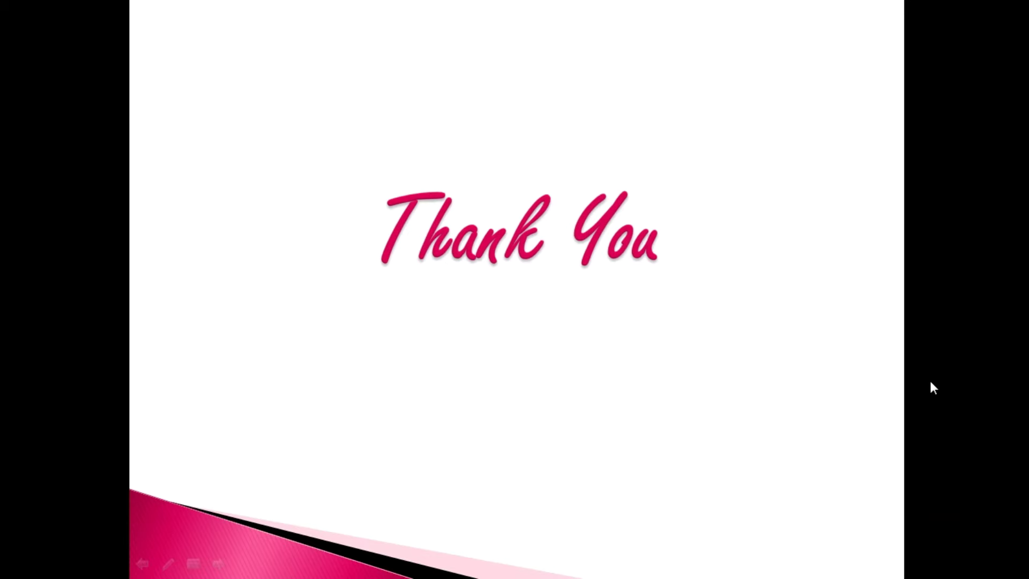
{"action": "key", "text": "Right"}
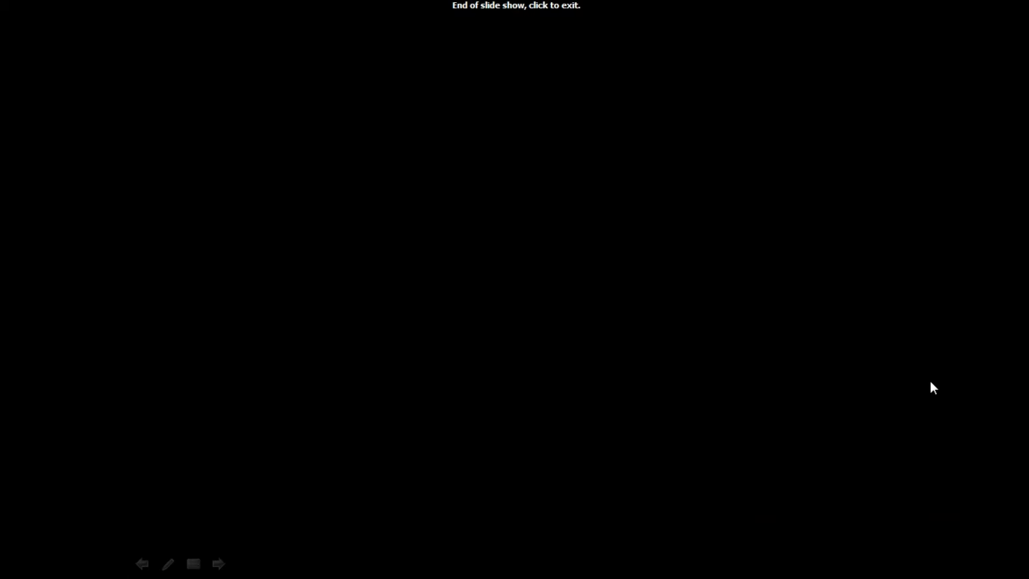
{"action": "key", "text": "Right"}
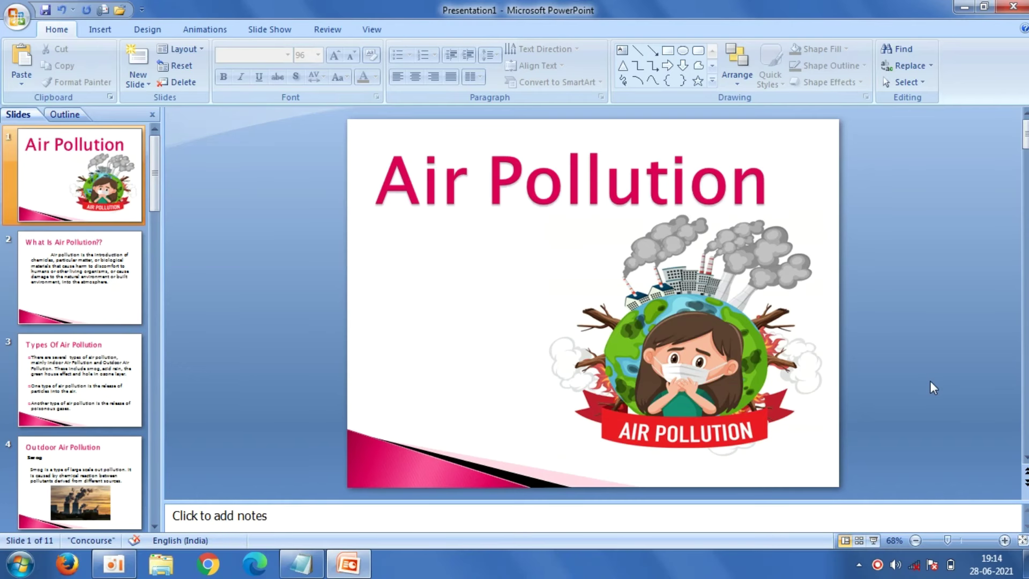